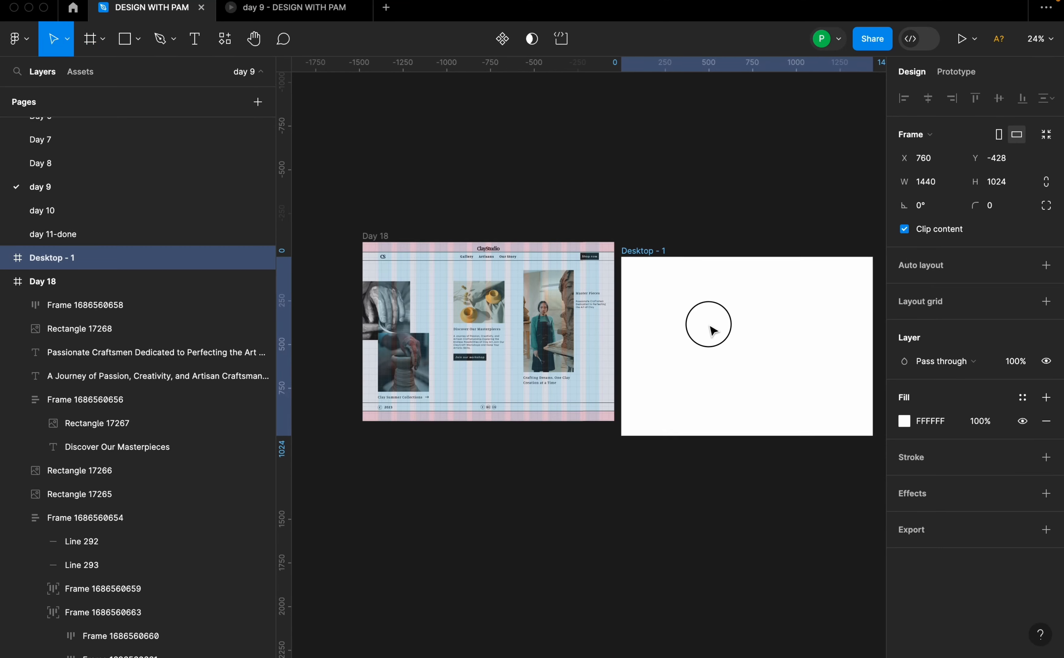
Rename the empty Desktop - 1 frame to "Claystudio design".
double_click(664, 237)
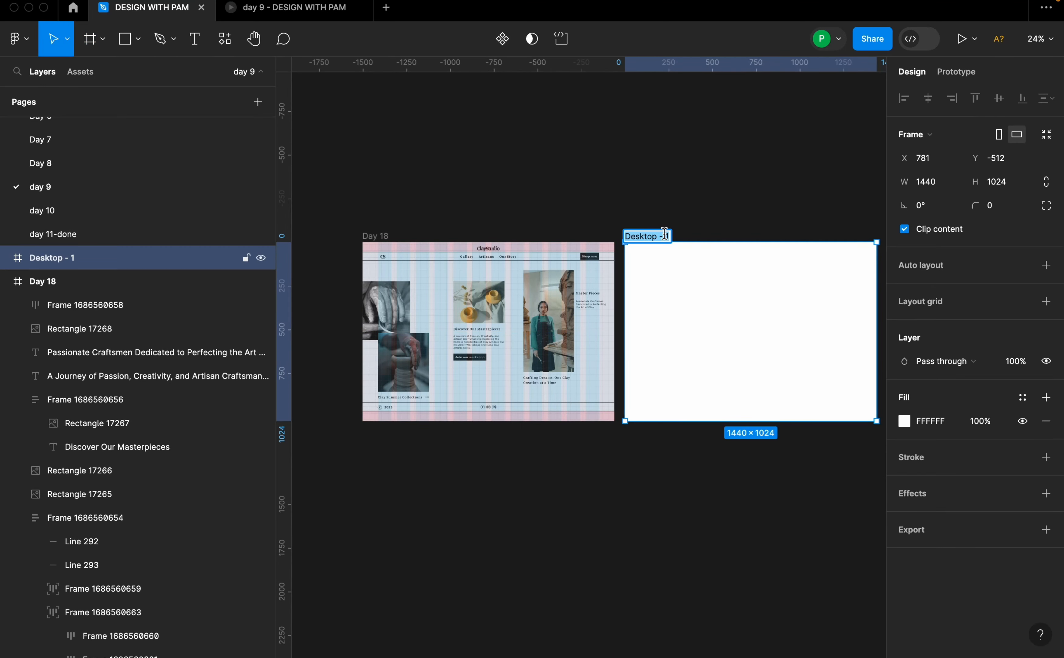
type("Claystudio d")
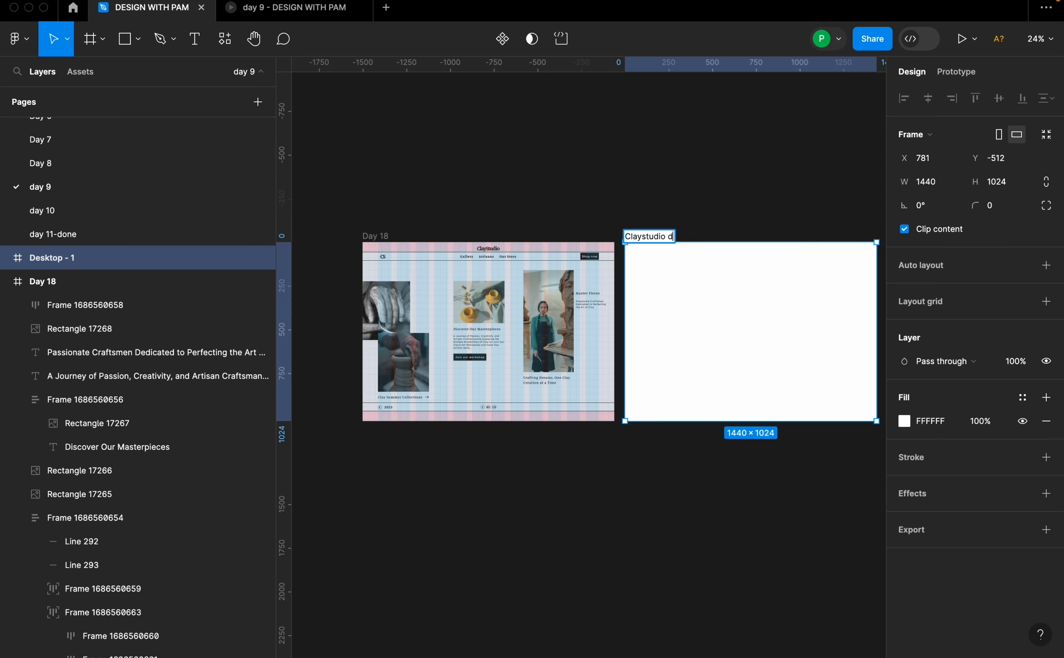
type("esign")
key("Return")
Apply the saved "web layout grid" style to the Claystudio design frame.
scroll(751, 238, "right", 3)
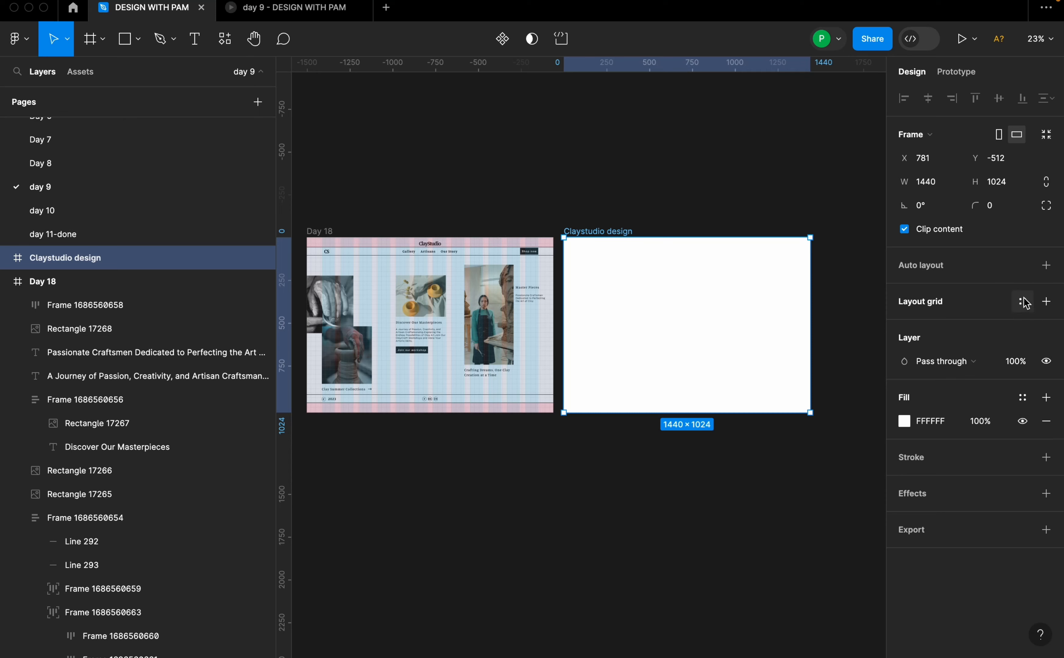
left_click(1022, 302)
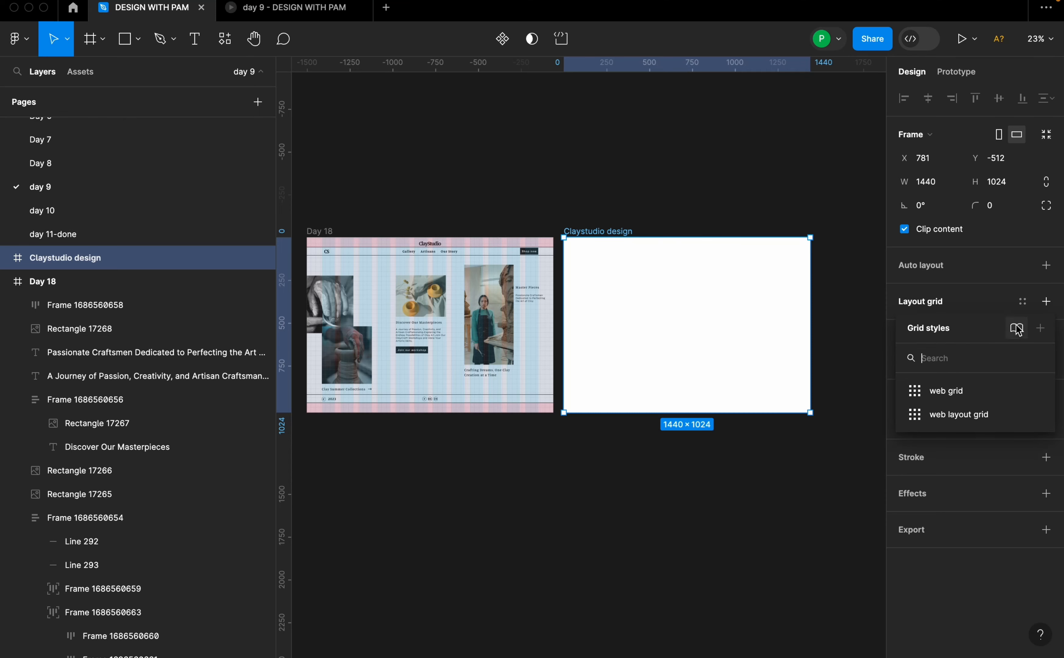
left_click(973, 419)
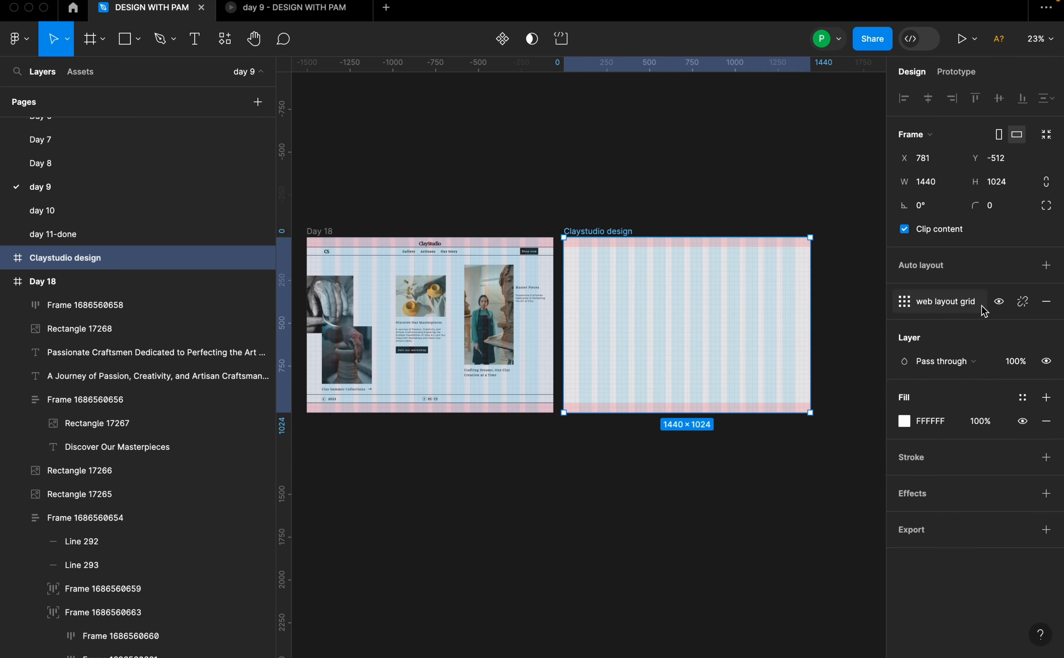
Detach the frame's layout grid from its style and check the settings of its rows, columns and 4px grid.
left_click(1023, 301)
left_click(911, 328)
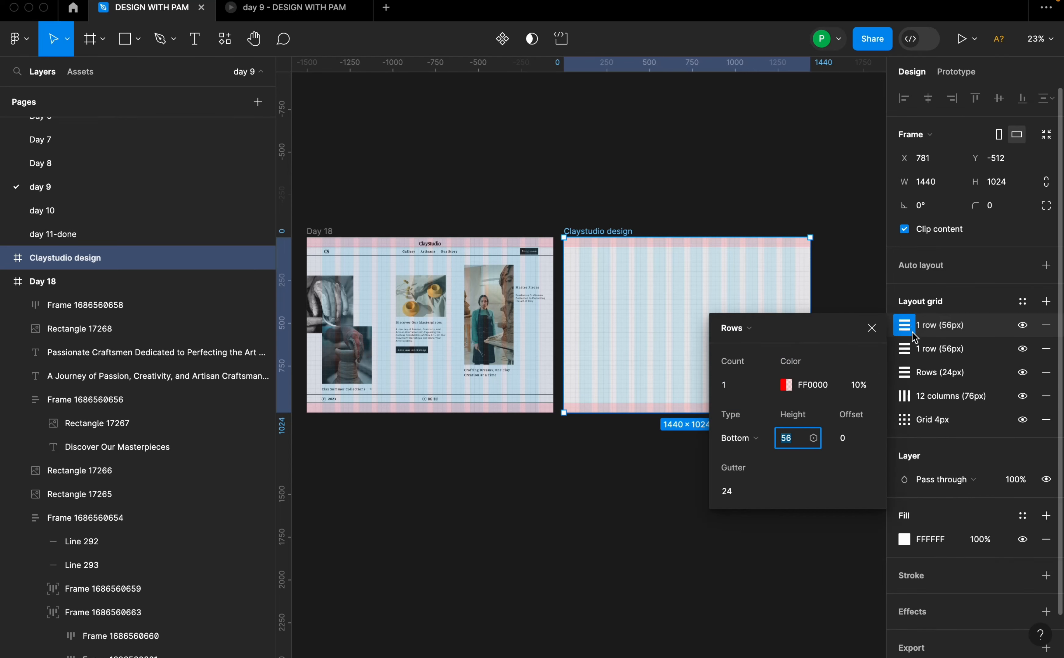
left_click(903, 351)
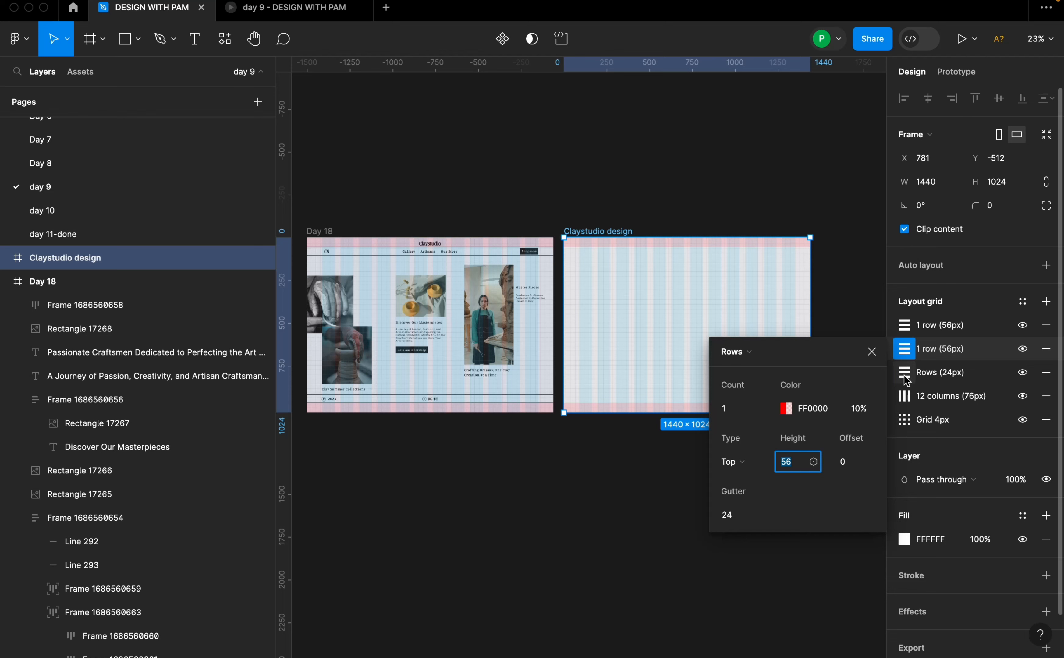
left_click(906, 376)
left_click(905, 398)
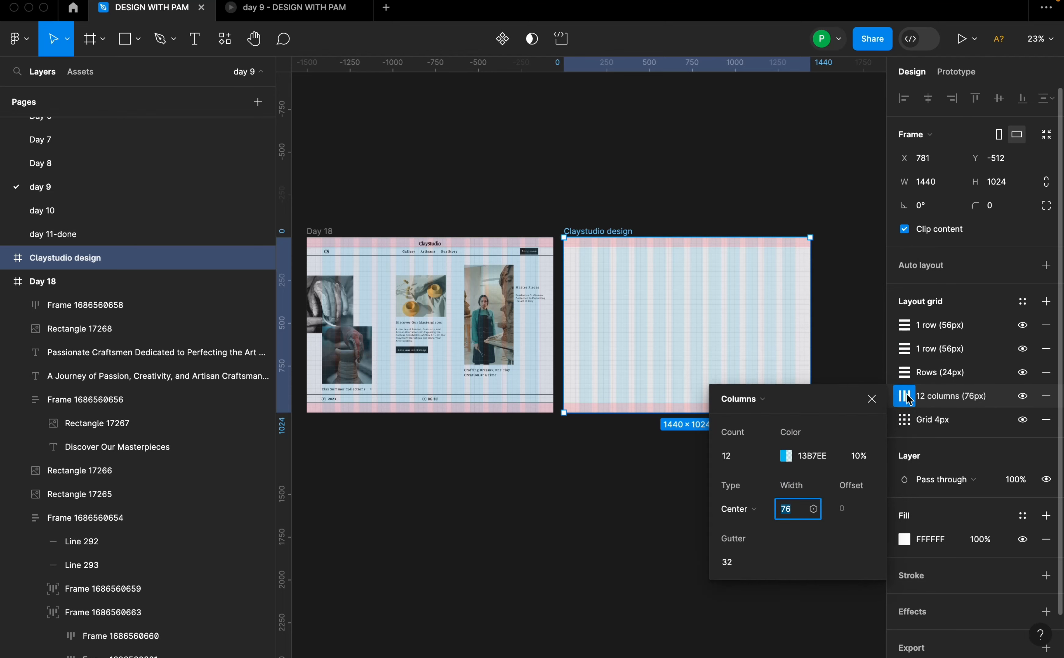
left_click(903, 422)
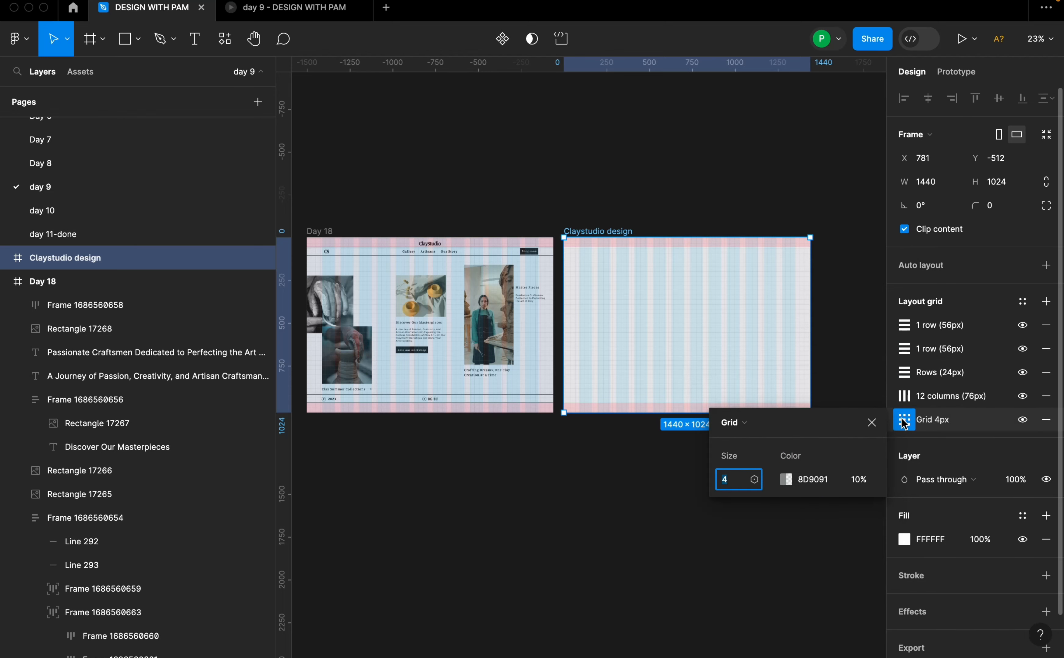
left_click(874, 357)
Add a text reading "Clystudi" in the upper middle of the Claystudio design frame.
scroll(728, 299, "down", 1)
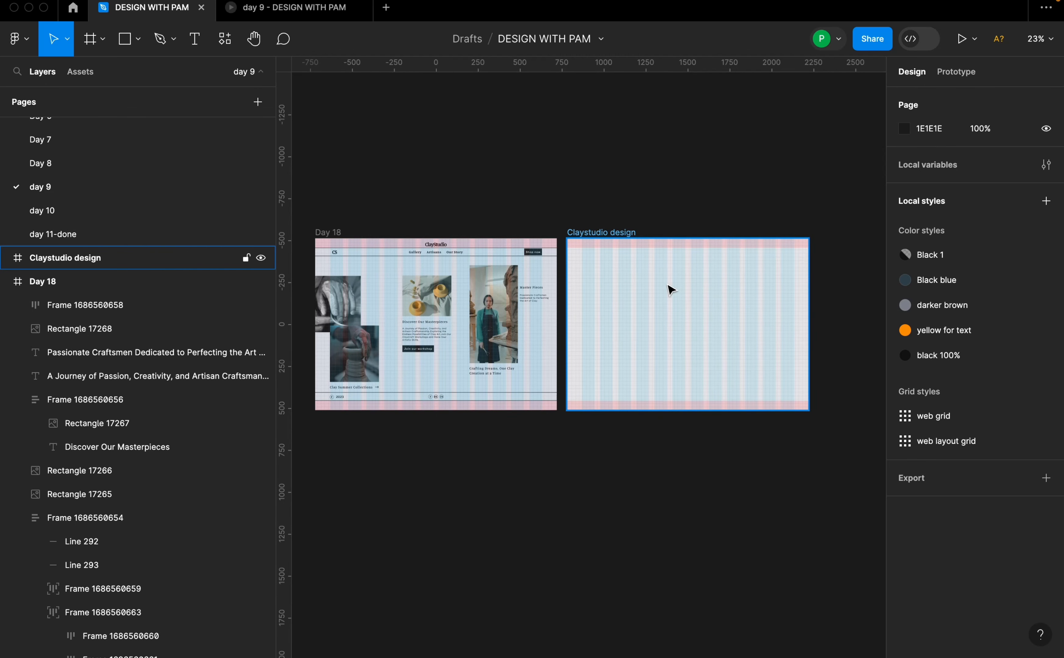
key("t")
left_click(646, 279)
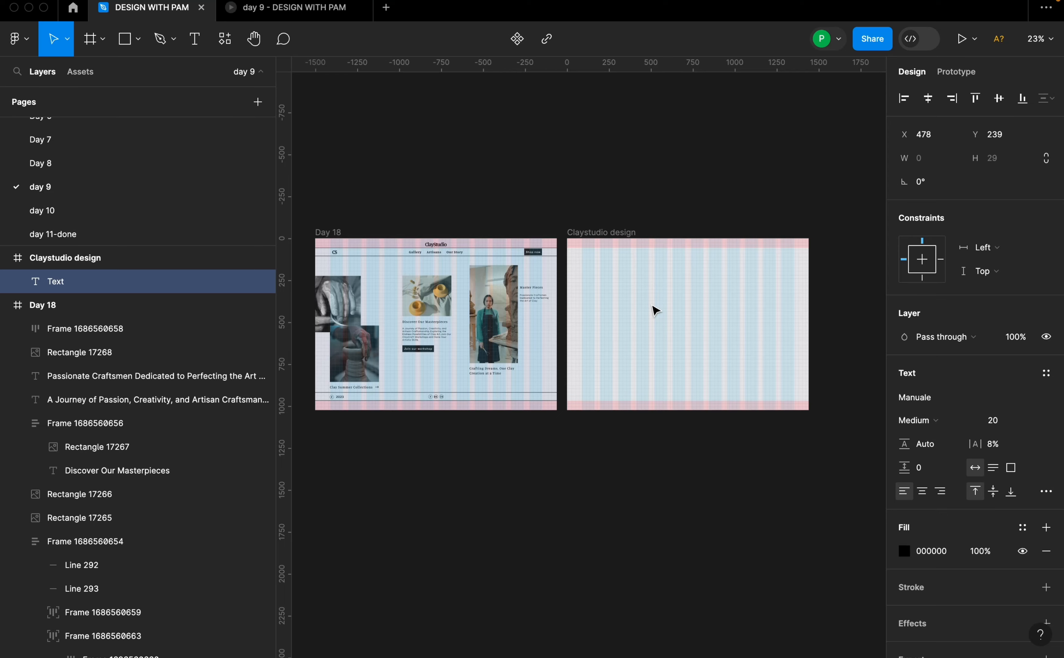
type("Clystudi")
scroll(505, 280, "up", 2)
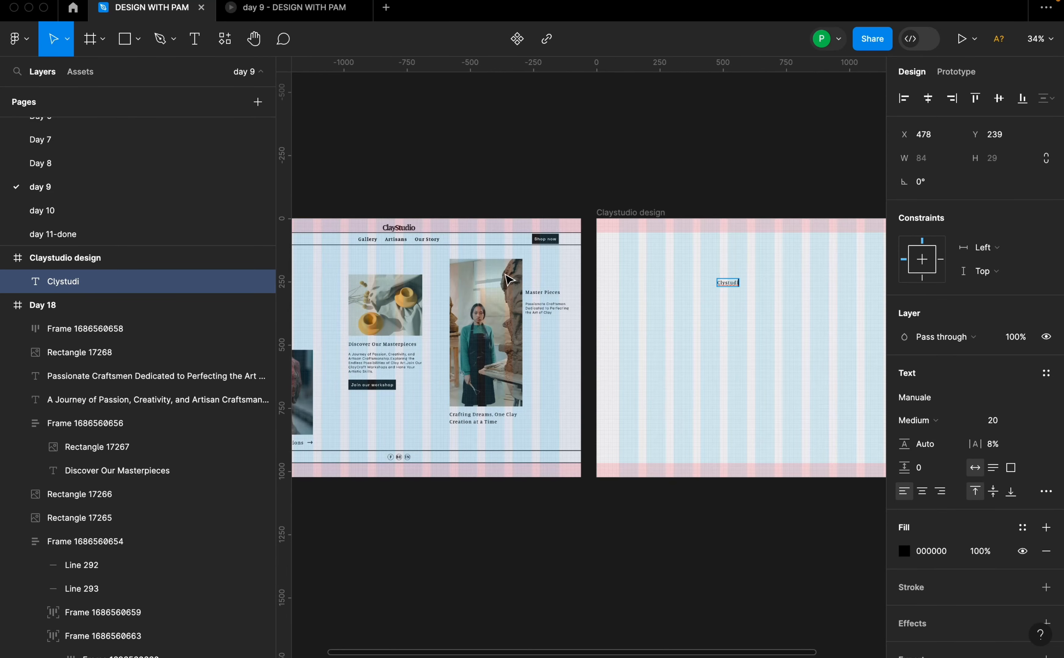
Hide the interface and move the Claystudio design frame slightly closer to the Day 18 frame.
right_click(501, 169)
left_click(543, 209)
scroll(492, 214, "up", 3)
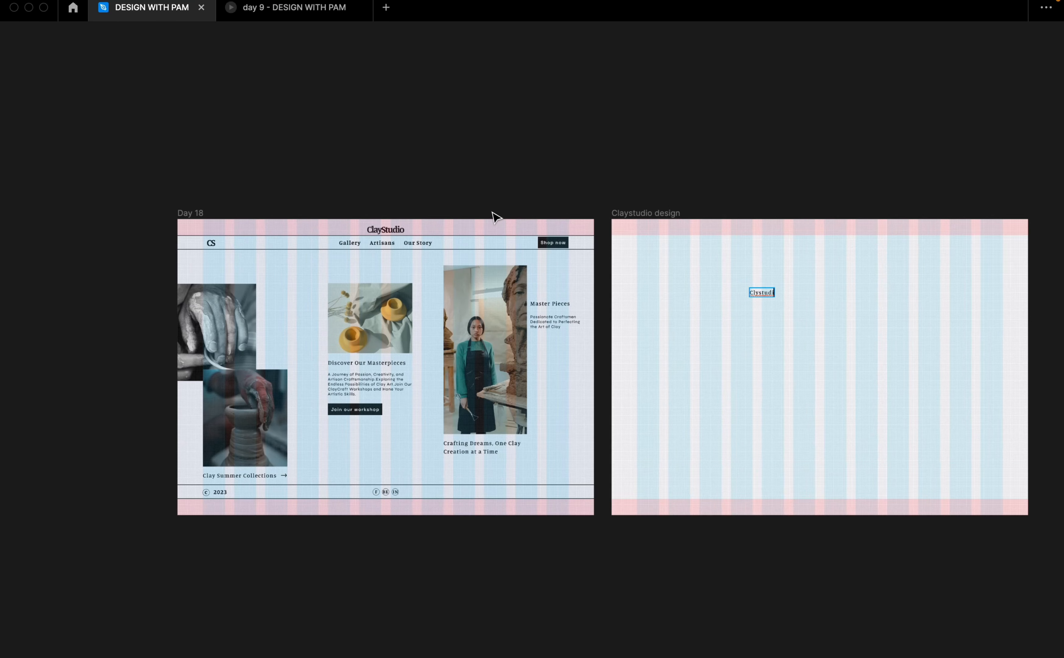
left_click(670, 217)
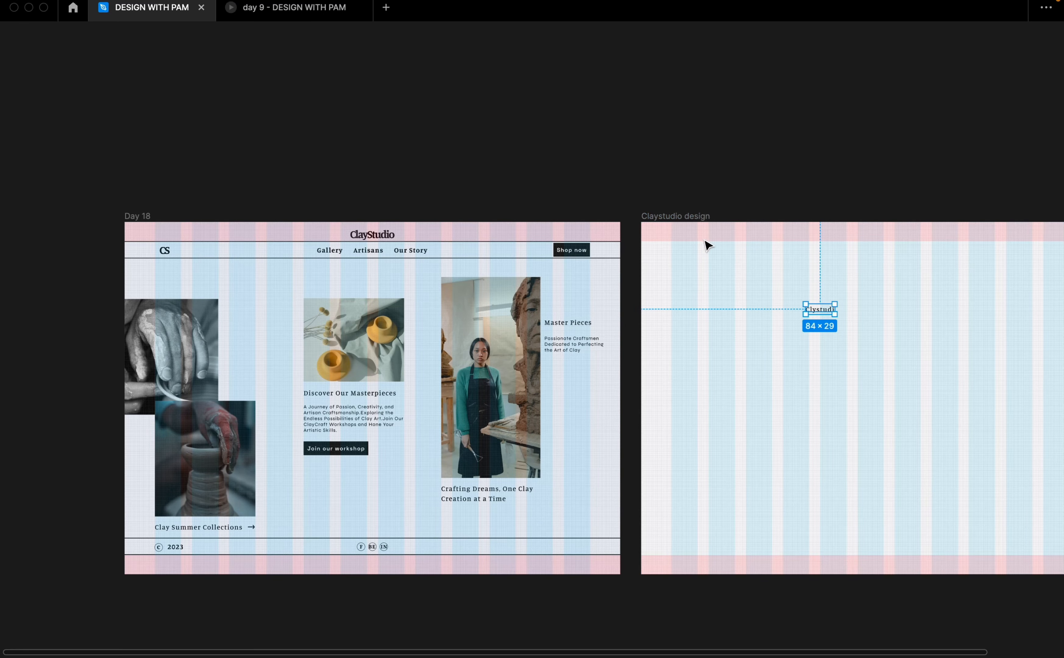
left_click(704, 241)
left_click(695, 218)
left_click_drag(780, 268, 770, 261)
Replace the misspelled text in the Claystudio design frame with "Claystudio".
left_click(828, 313)
double_click(824, 311)
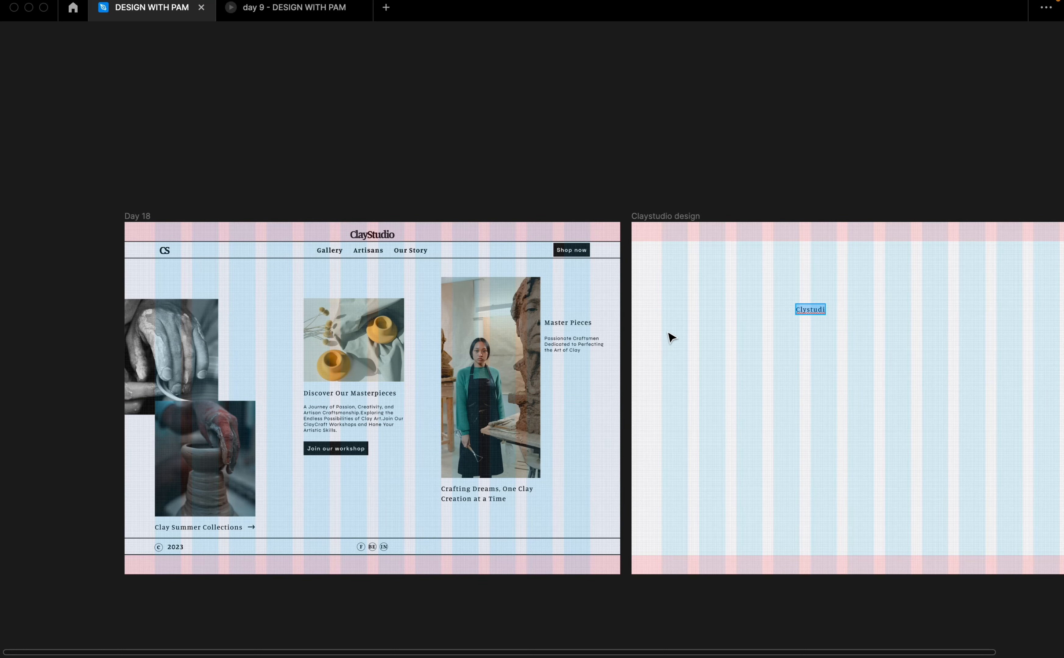
type("C")
key("Escape")
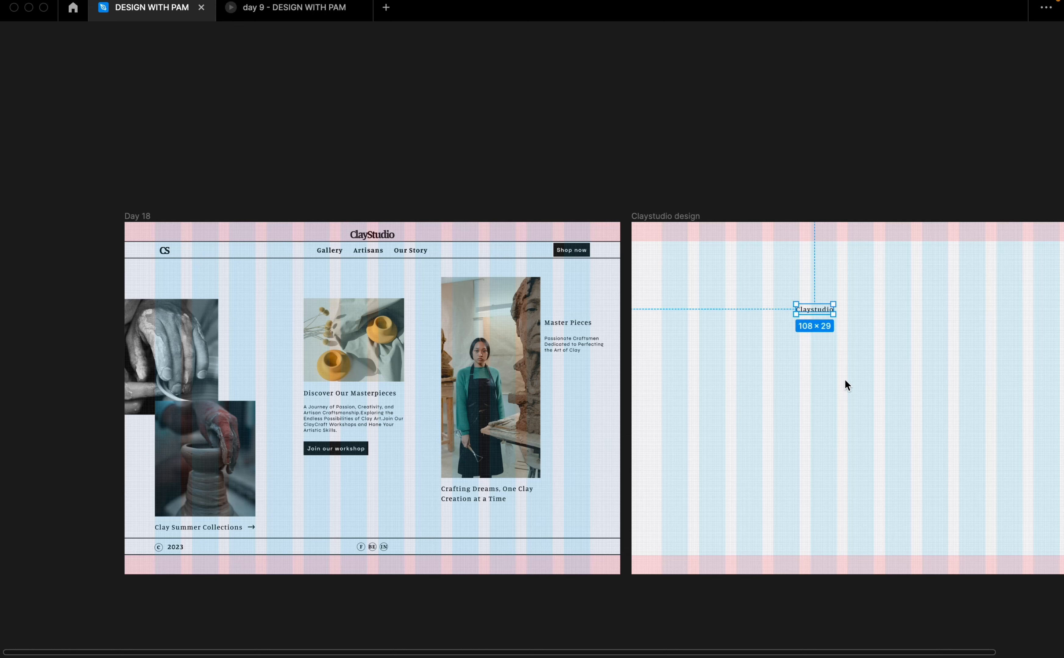
Move the Claystudio text into the frame's top margin row at about X 612, Y 12, and show the interface again.
scroll(769, 324, "down", 3)
left_click_drag(810, 318, 836, 263)
scroll(905, 237, "up", 3)
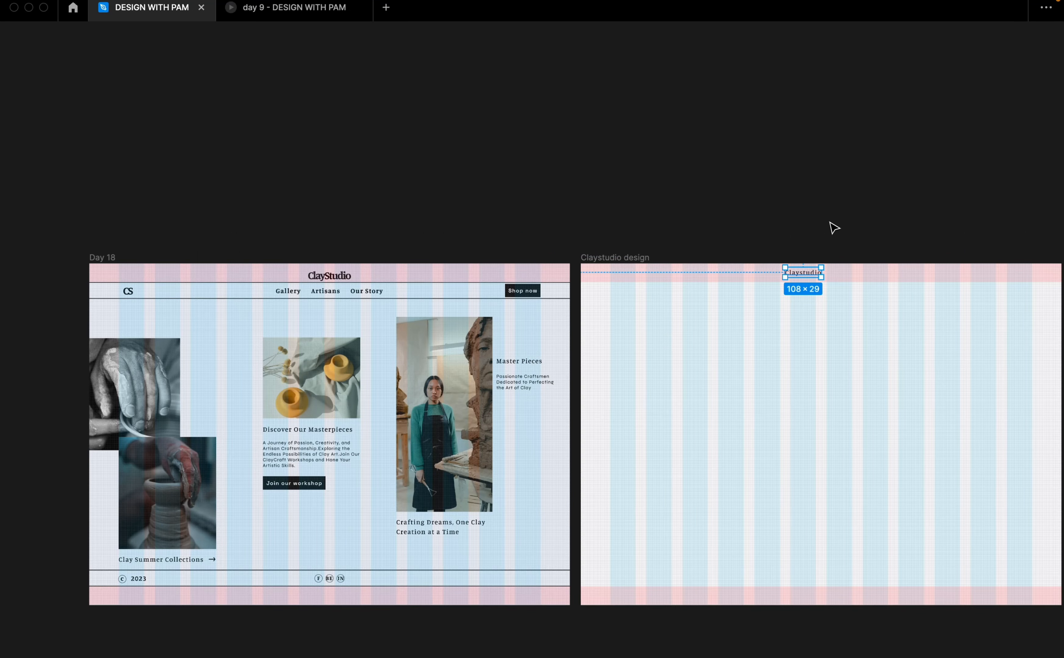
scroll(810, 209, "right", 5)
scroll(810, 209, "down", 1)
right_click(808, 175)
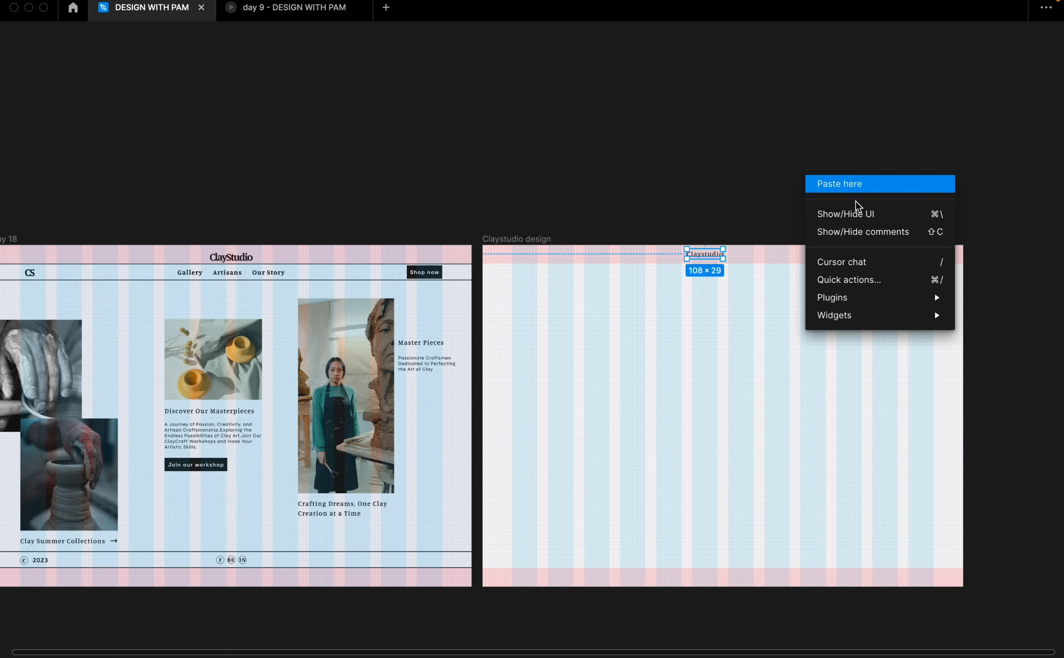
left_click(852, 212)
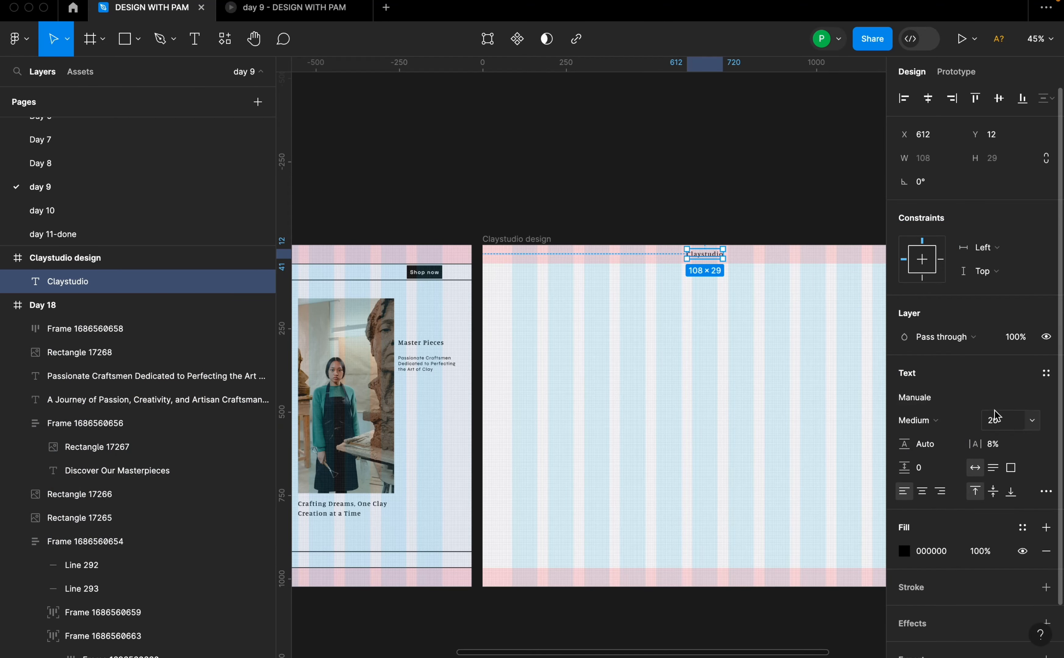
Set the Claystudio text to font size 32 and SemiBold weight.
left_click(1031, 421)
left_click(1011, 454)
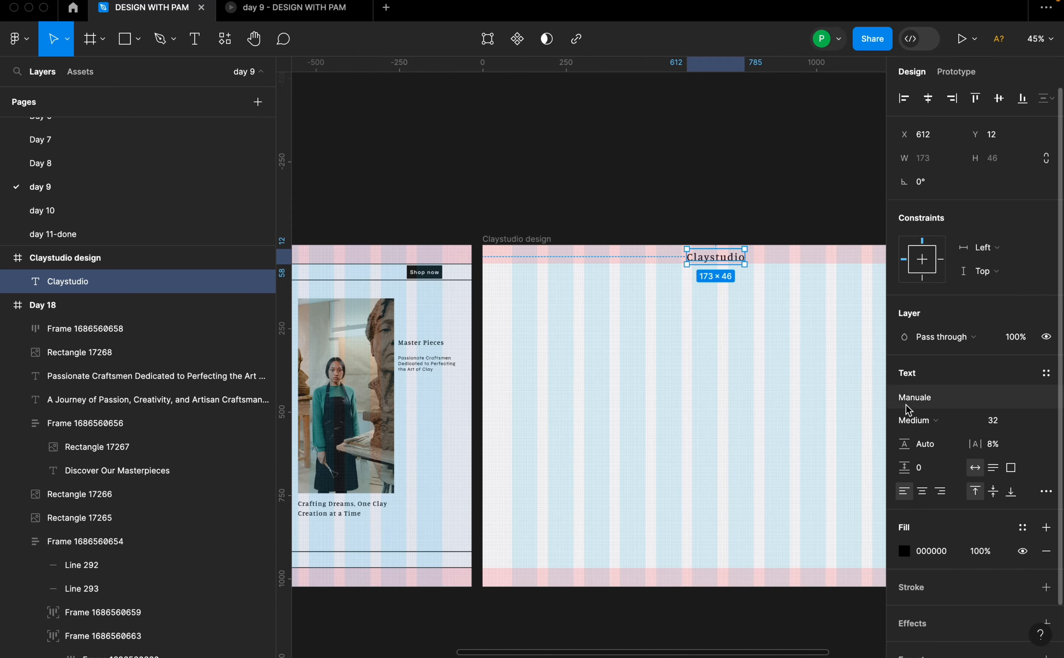
left_click(935, 422)
left_click(943, 440)
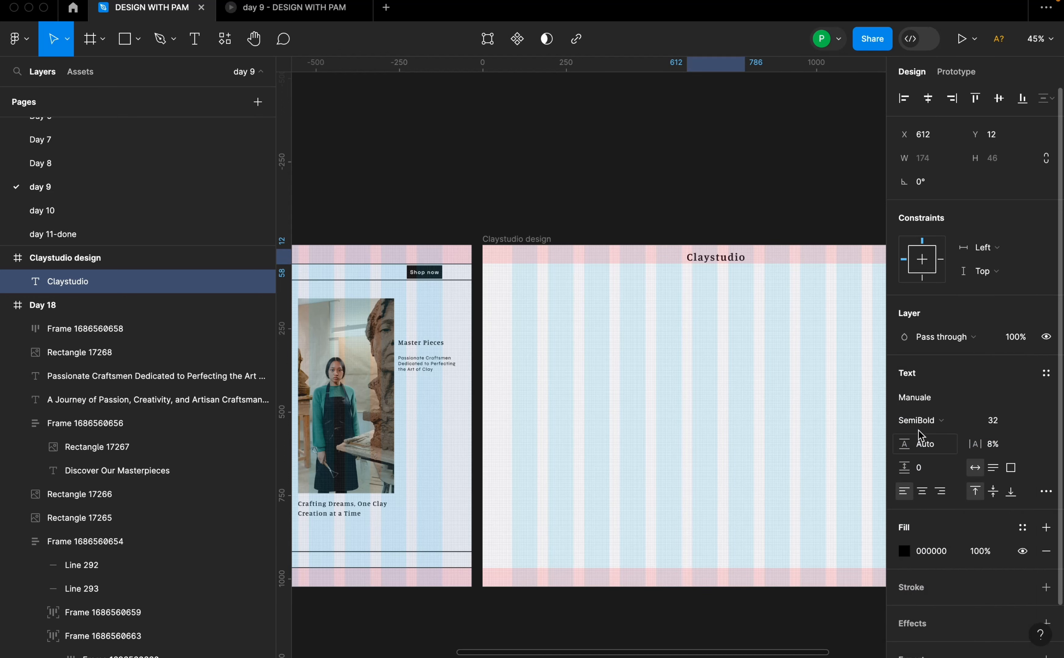
Move the Claystudio text to X 616, Y 4 within the top margin and set its letter spacing to -8%.
left_click_drag(729, 268, 737, 264)
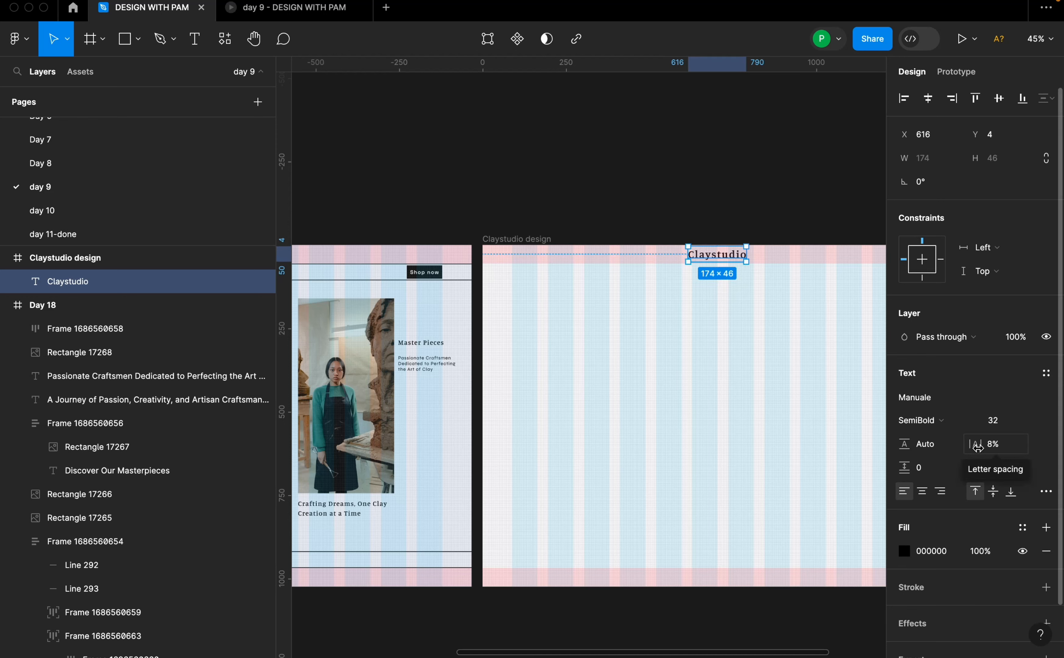
left_click_drag(979, 445, 954, 446)
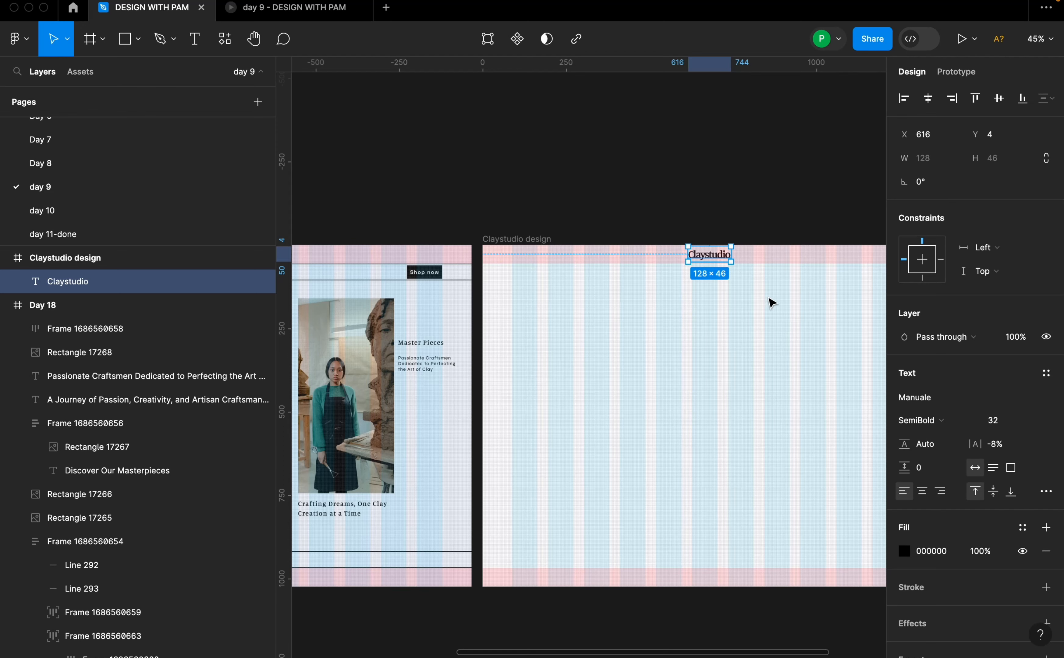
Examine the text settings of the CS logo in the Day 18 reference frame.
scroll(773, 302, "down", 5)
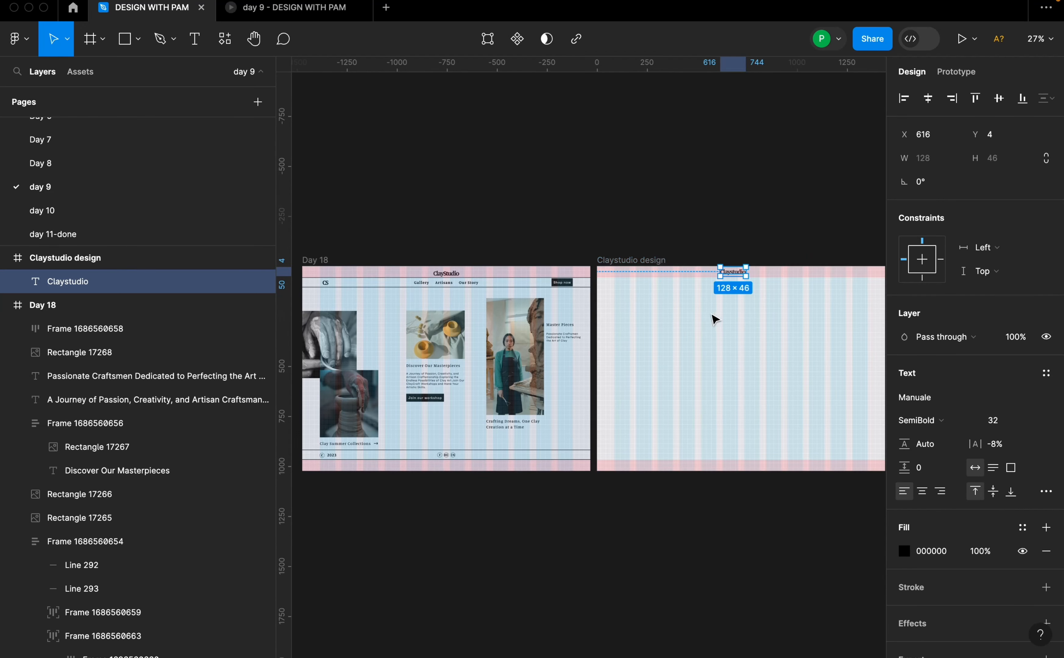
scroll(300, 292, "up", 5)
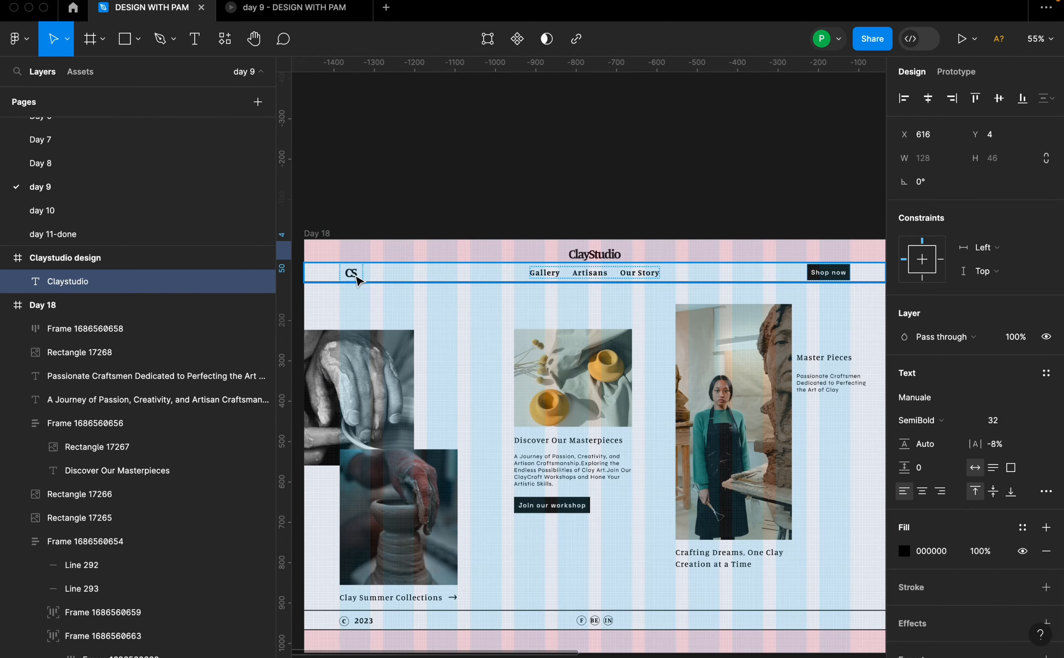
left_click(355, 276)
Duplicate the Claystudio text to the first column below the top margin, about X 92, Y 104, and change the copy to "CS".
scroll(349, 275, "down", 5)
scroll(594, 300, "up", 5)
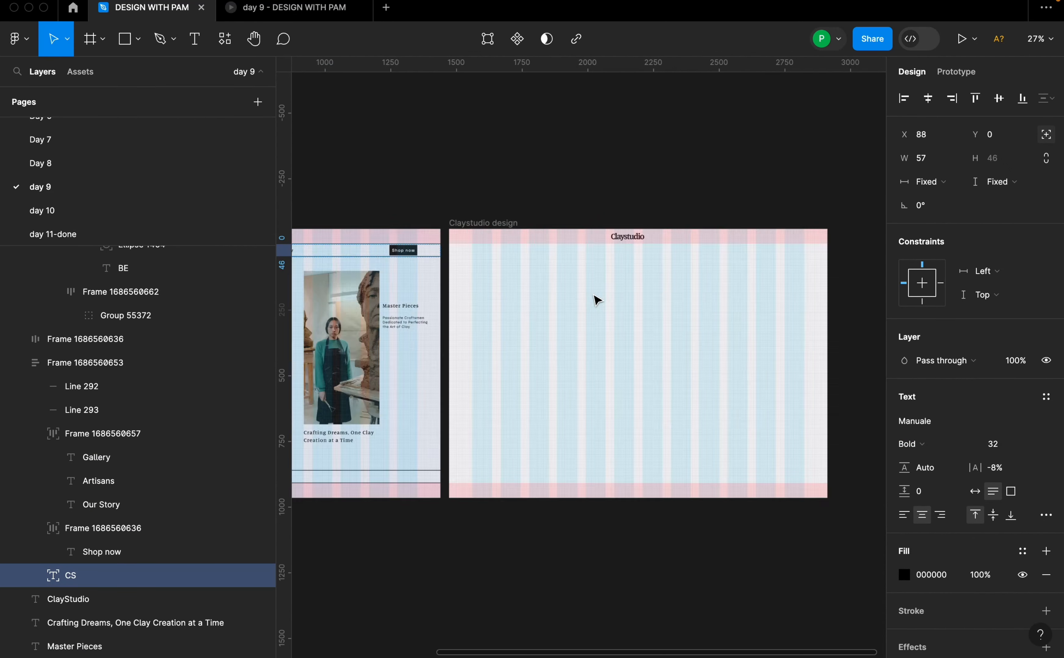
left_click(650, 222)
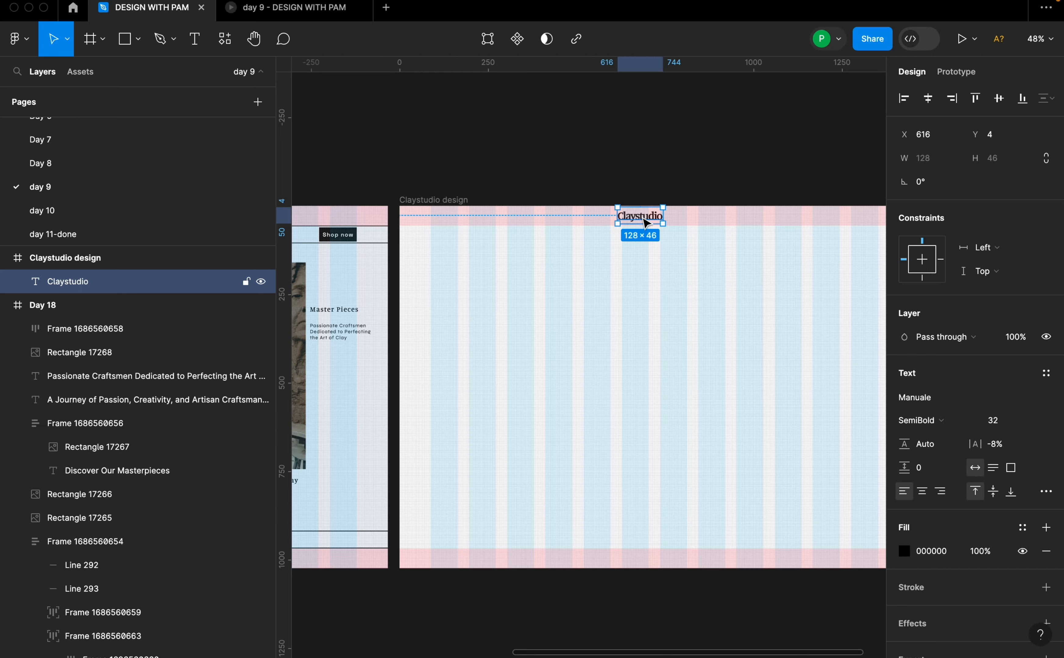
left_click_drag(646, 223, 461, 258)
double_click(458, 251)
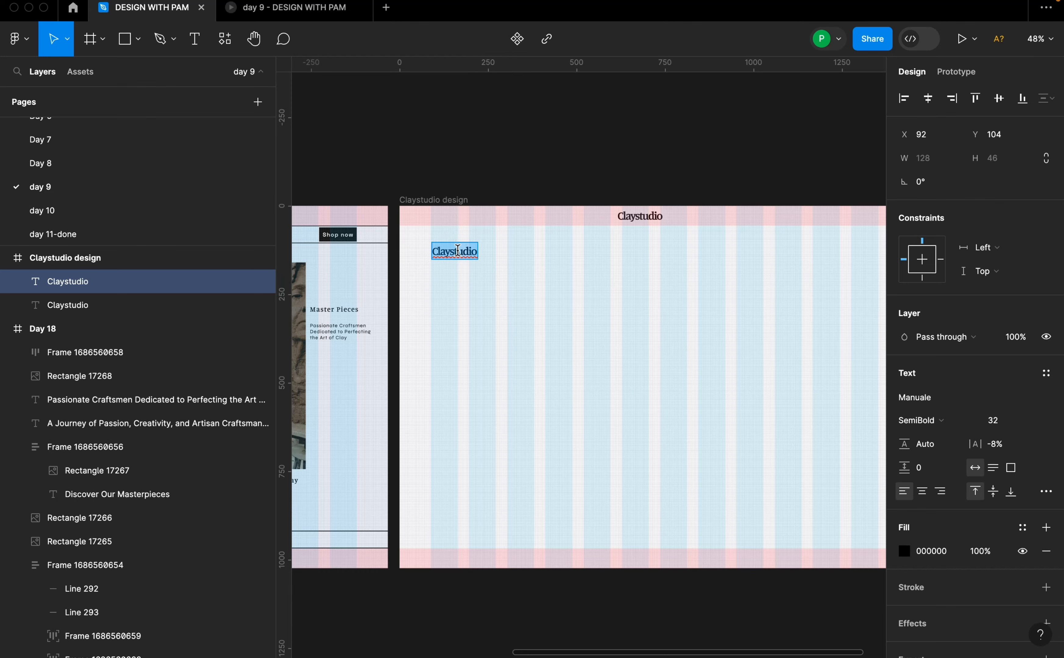
type("CS")
key("Escape")
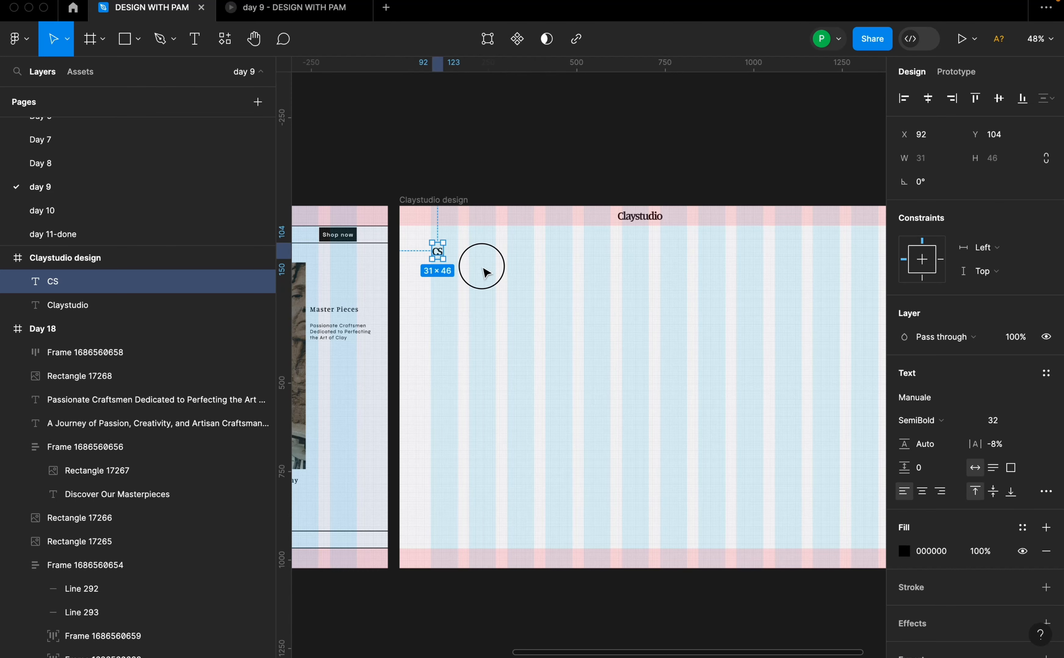
Align the CS text with the first column's edge at X 88, Y 76 and flatten it into a vector shape.
scroll(432, 258, "up", 5)
left_click_drag(450, 259, 450, 241)
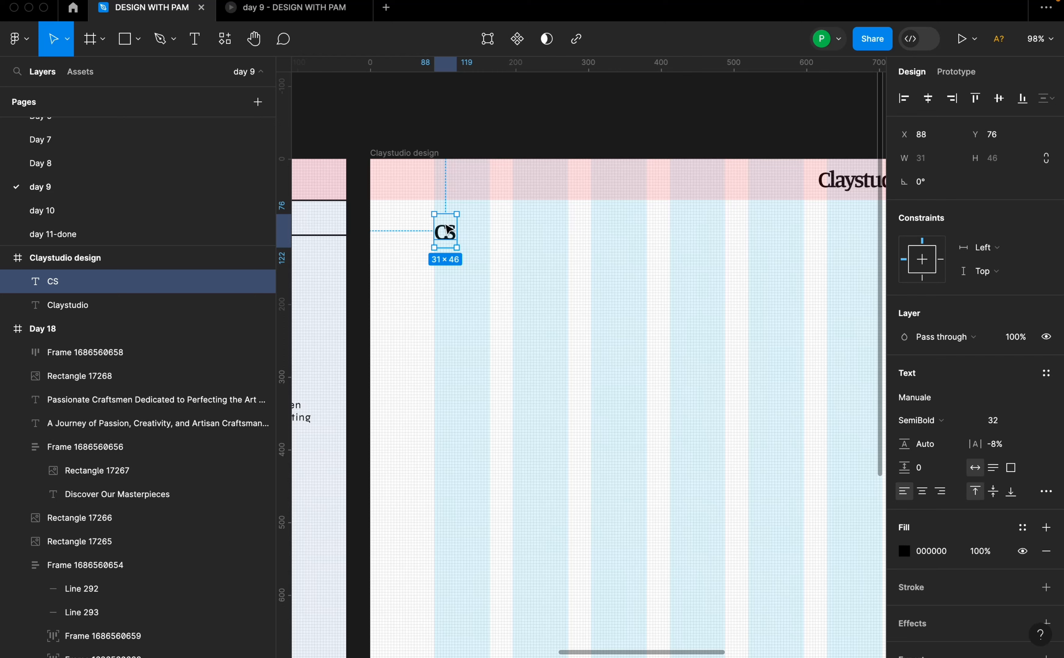
right_click(450, 238)
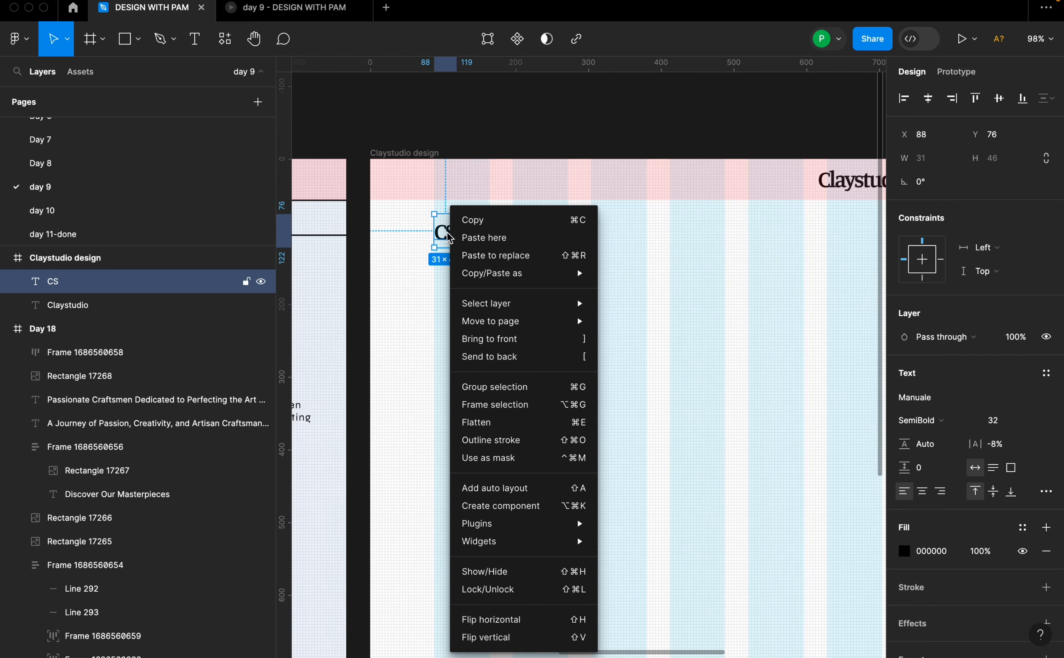
left_click(476, 423)
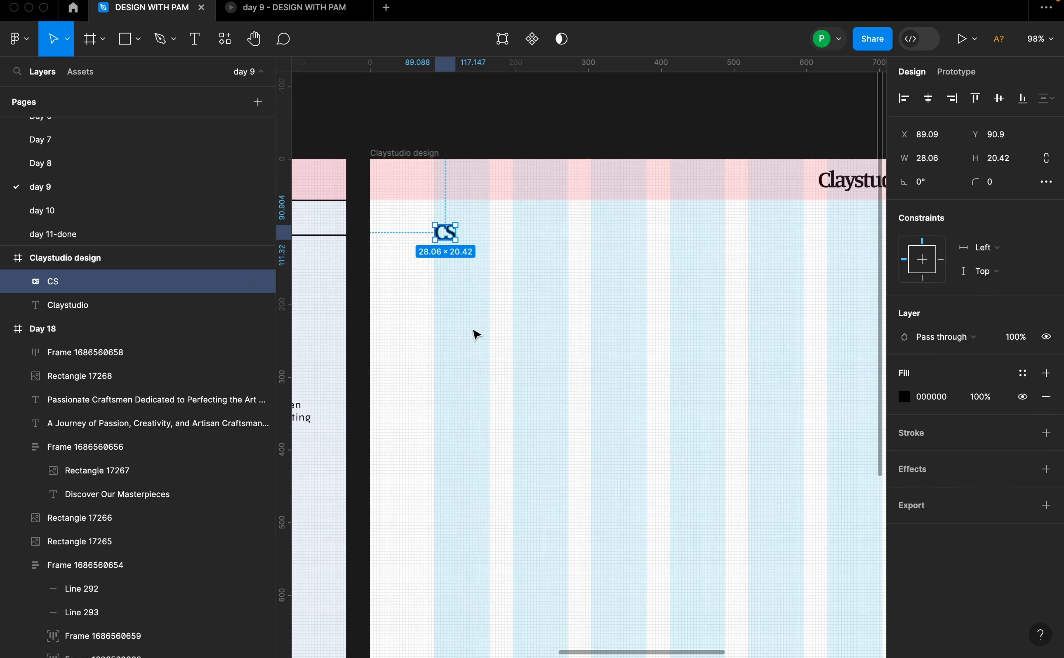
Edit the CS vector's points and extend the S's upper-right serif down to the curve, to about Y 100.
scroll(454, 240, "up", 5)
double_click(458, 239)
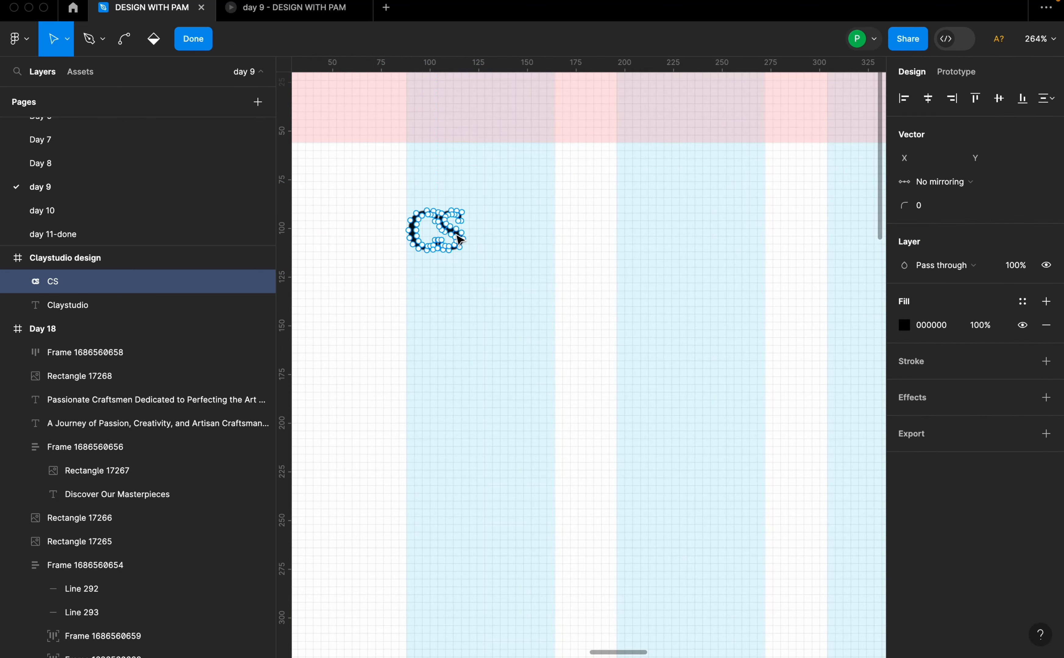
key("Escape")
scroll(459, 238, "up", 3)
mouse_move(474, 224)
left_mouse_down()
mouse_move(442, 222)
mouse_move(481, 224)
left_mouse_up()
double_click(456, 227)
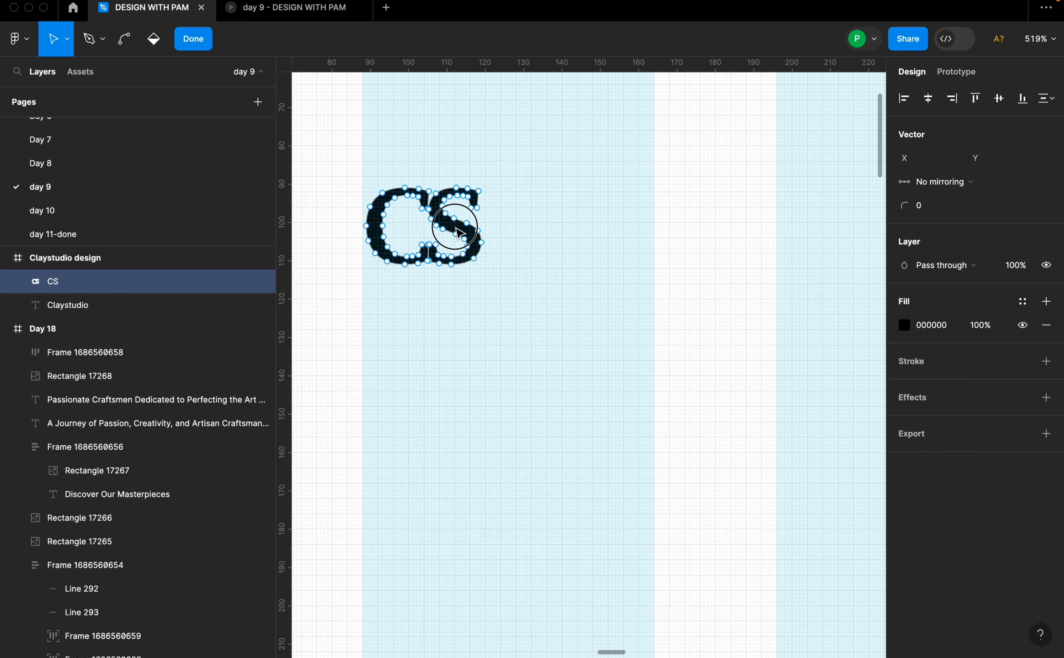
scroll(485, 224, "up", 5)
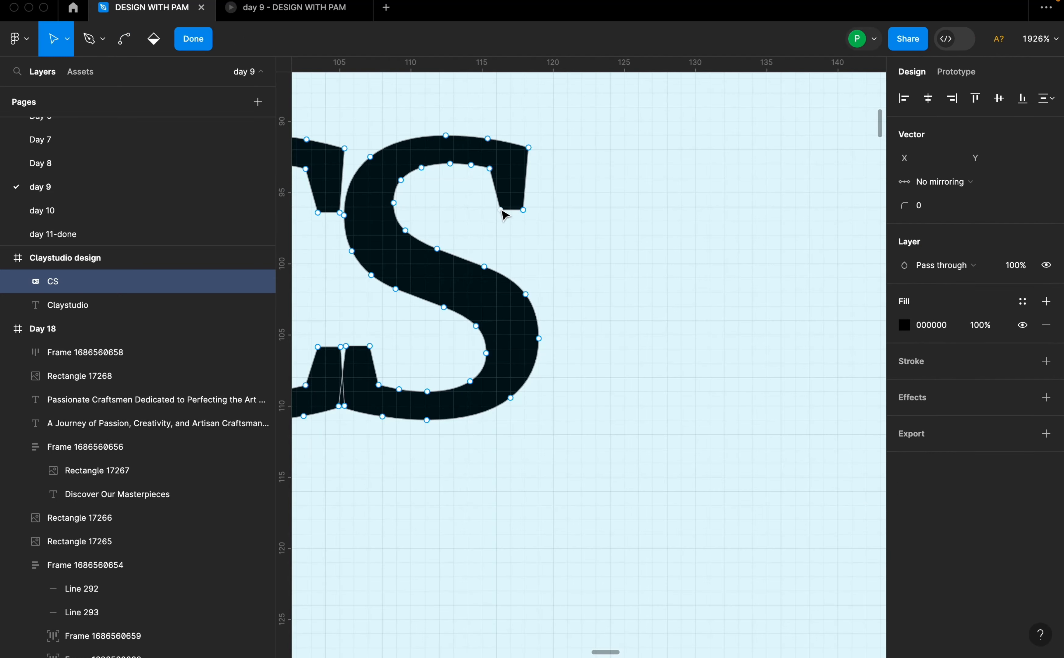
left_click(501, 210)
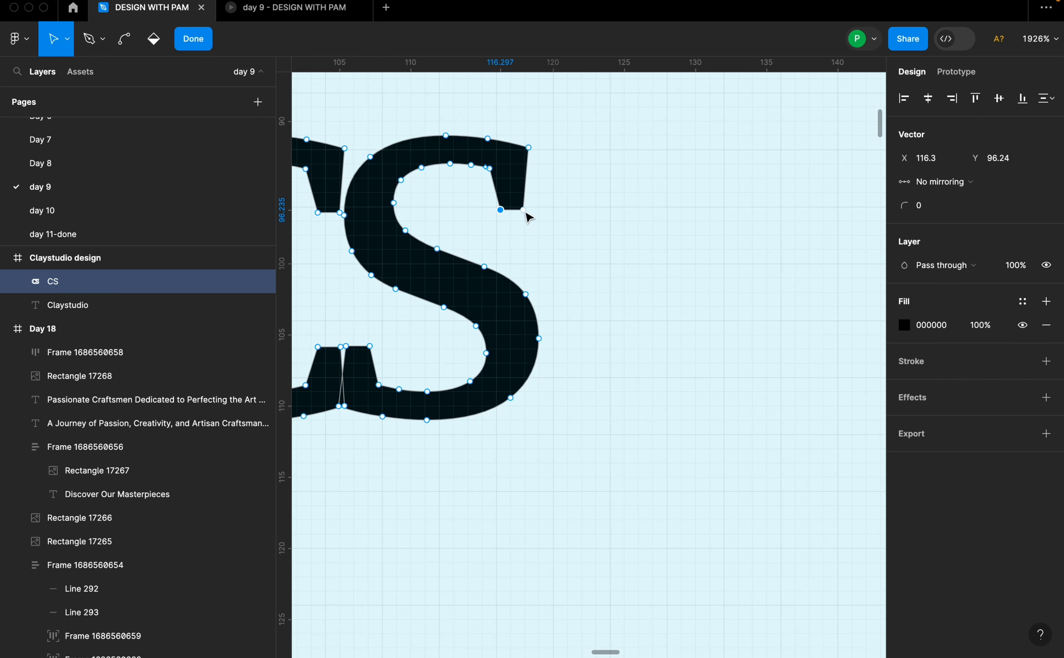
left_click(526, 214)
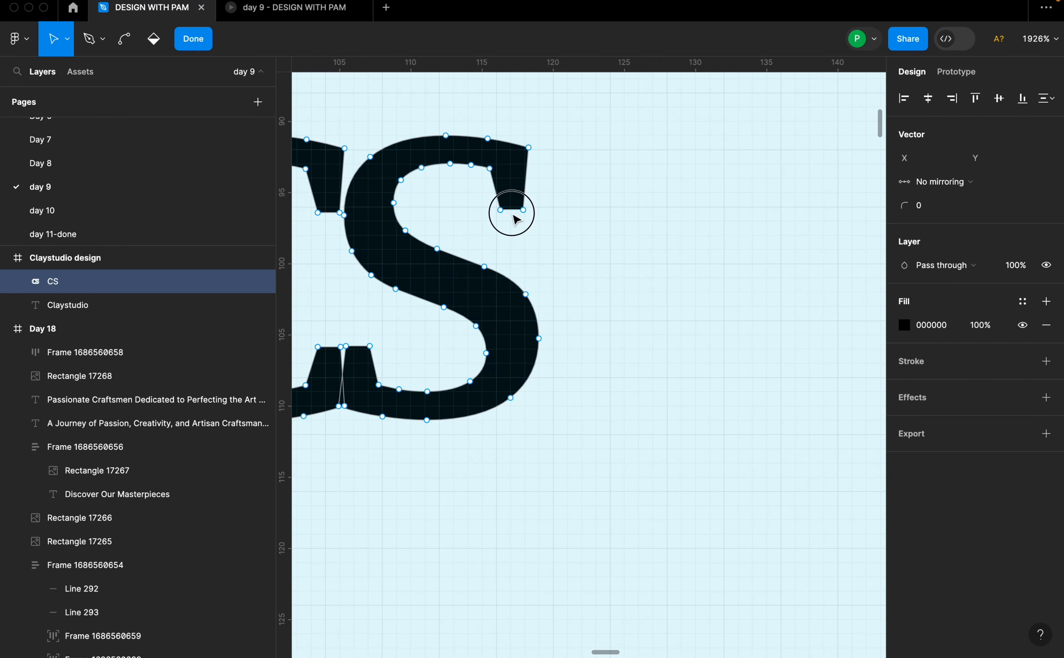
left_click_drag(511, 216, 514, 267)
scroll(587, 276, "down", 5)
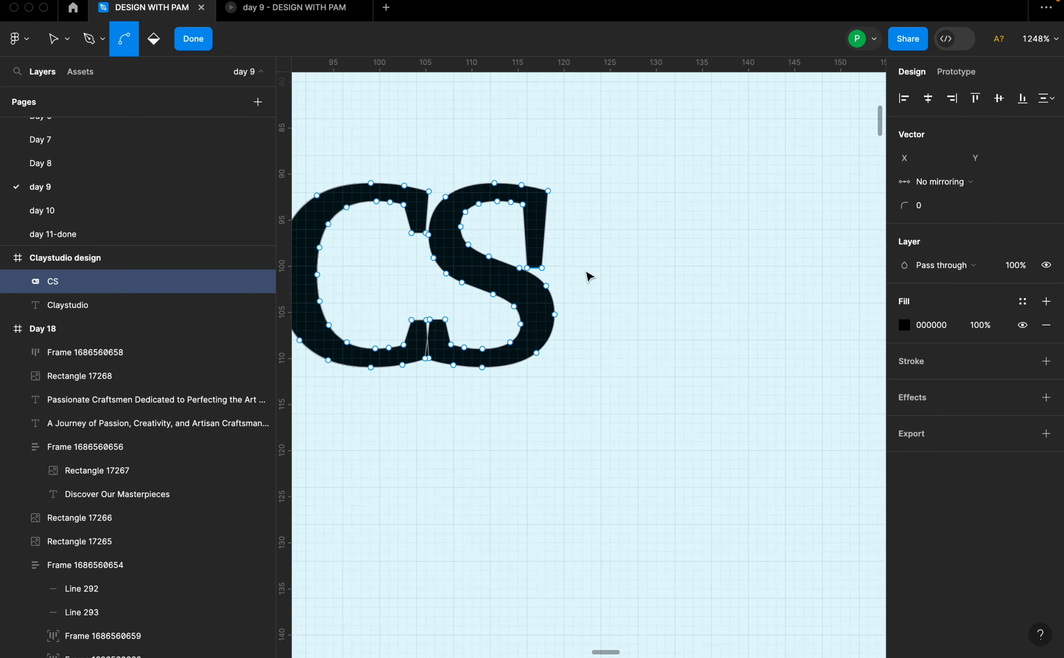
Extend the S's lower-left serif upward to meet the curve, with its top edge at Y 101.
scroll(481, 328, "up", 6)
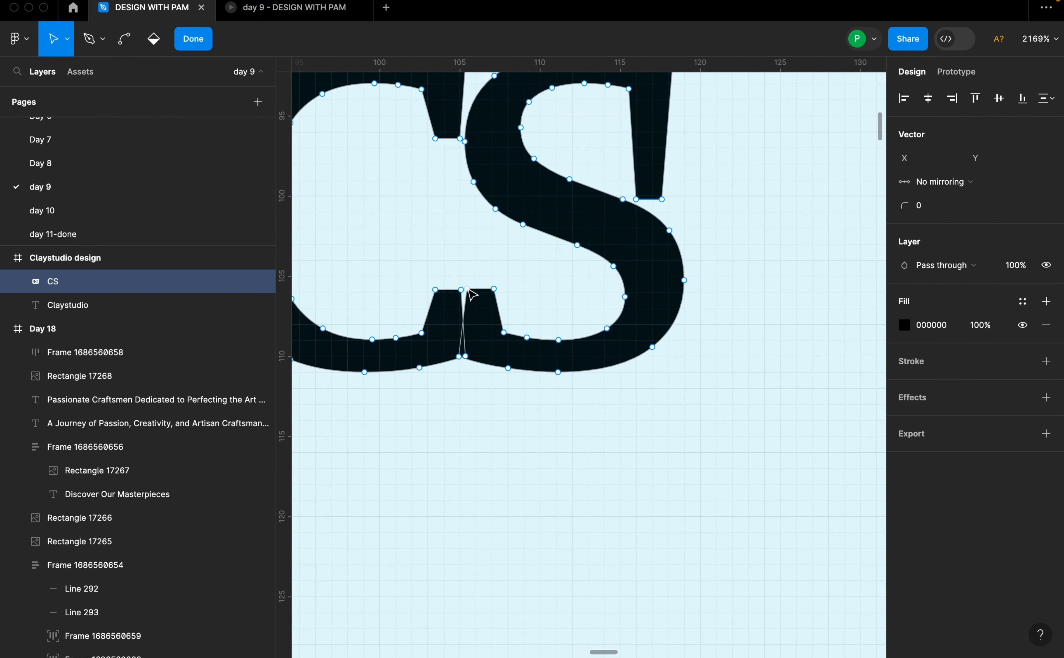
left_click(467, 288)
left_click(493, 289, "shift")
left_click(486, 289)
left_click_drag(490, 296, 489, 223)
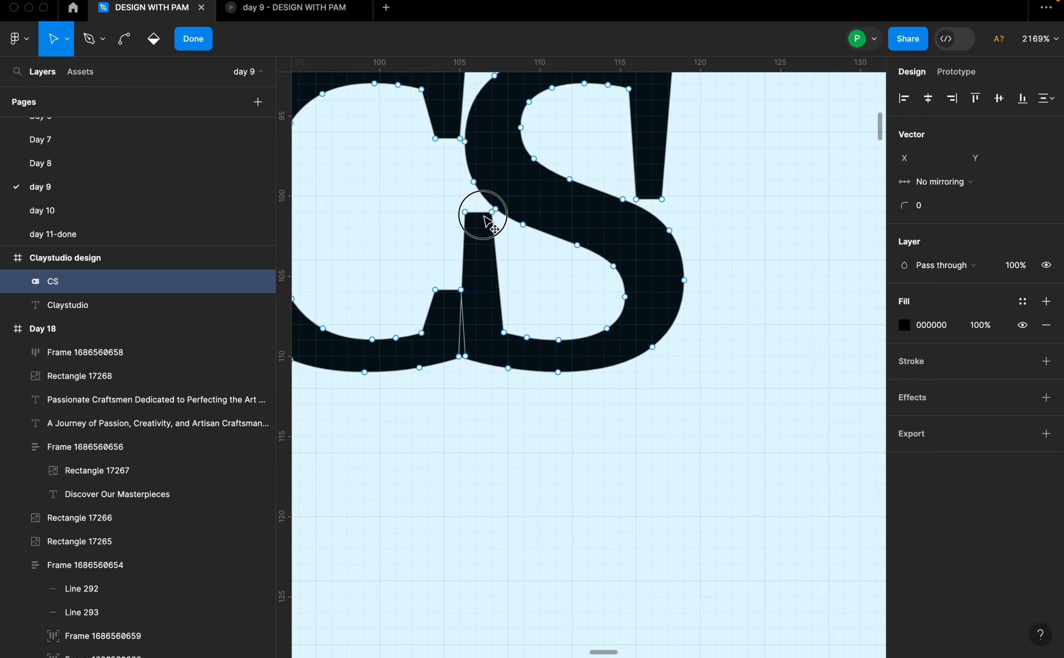
scroll(530, 309, "down", 5)
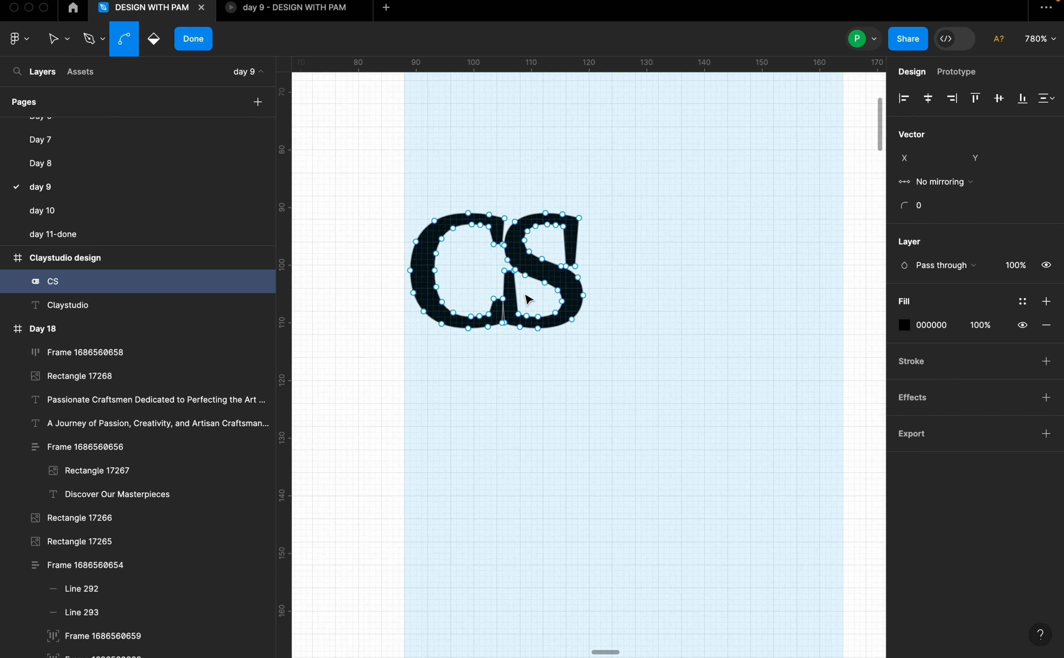
Raise the lower-left serif's top edge to Y 100.5 and try pulling its midpoint up to Y 99.5.
scroll(524, 288, "up", 3)
left_click(506, 237)
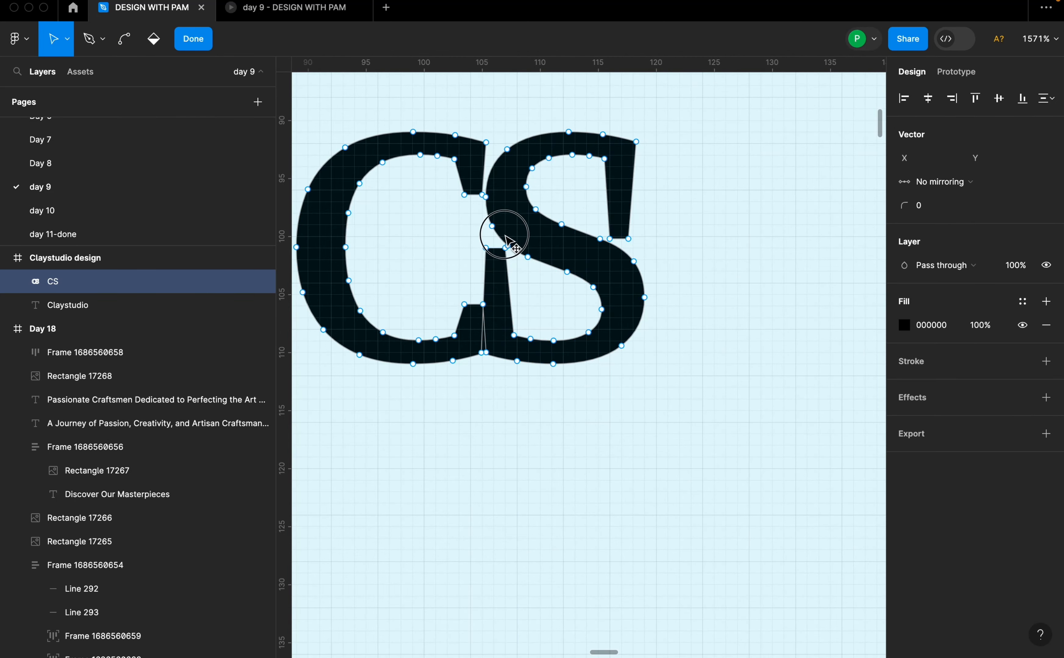
scroll(500, 253, "up", 5)
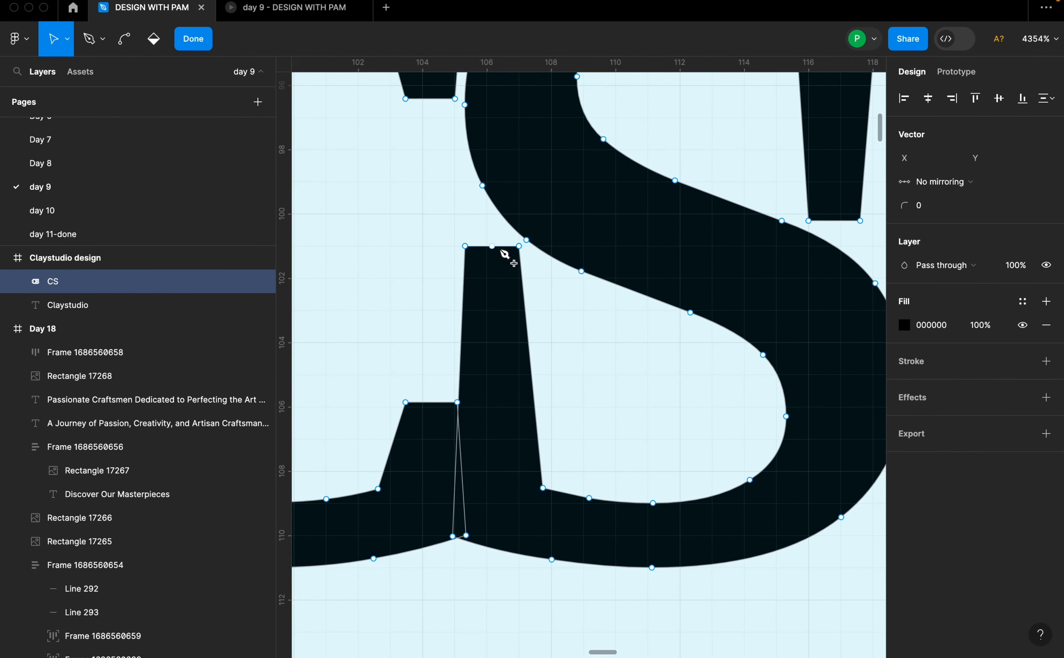
left_click_drag(500, 248, 500, 222)
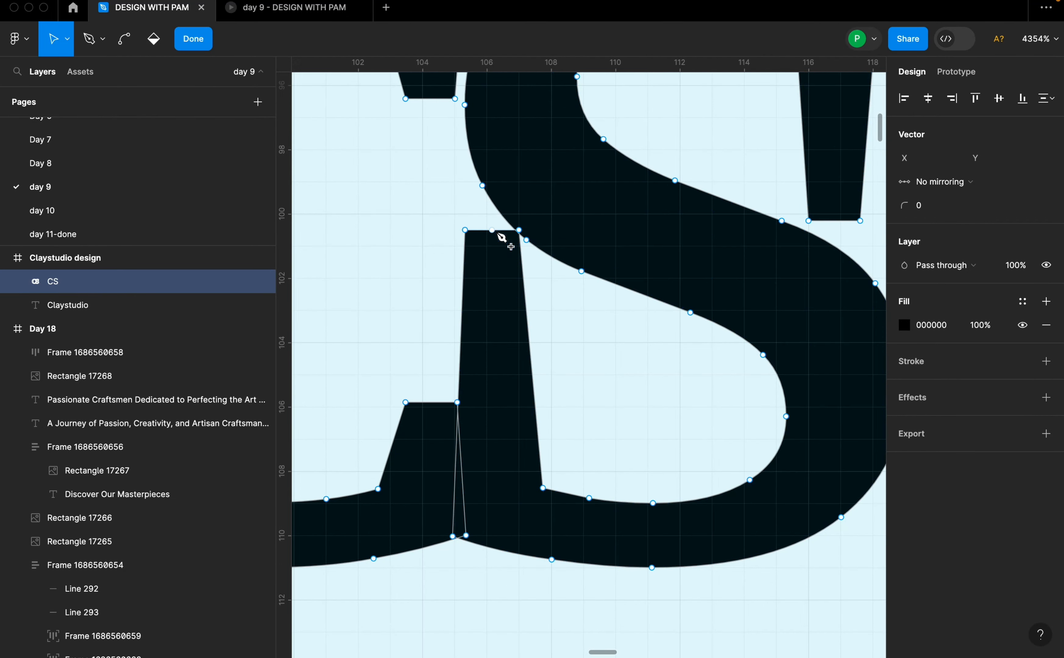
left_click_drag(493, 230, 493, 194)
key("super+z")
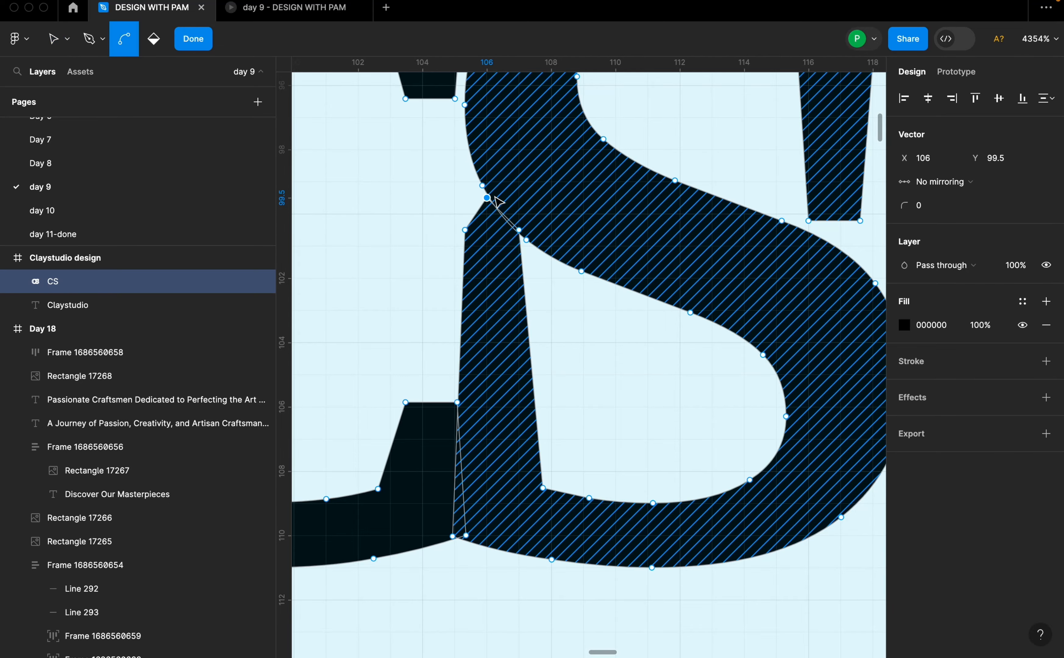
Stretch both top corner points of the S's lower-left serif above the letters to about Y 88 and finish editing the vector.
left_click(519, 230)
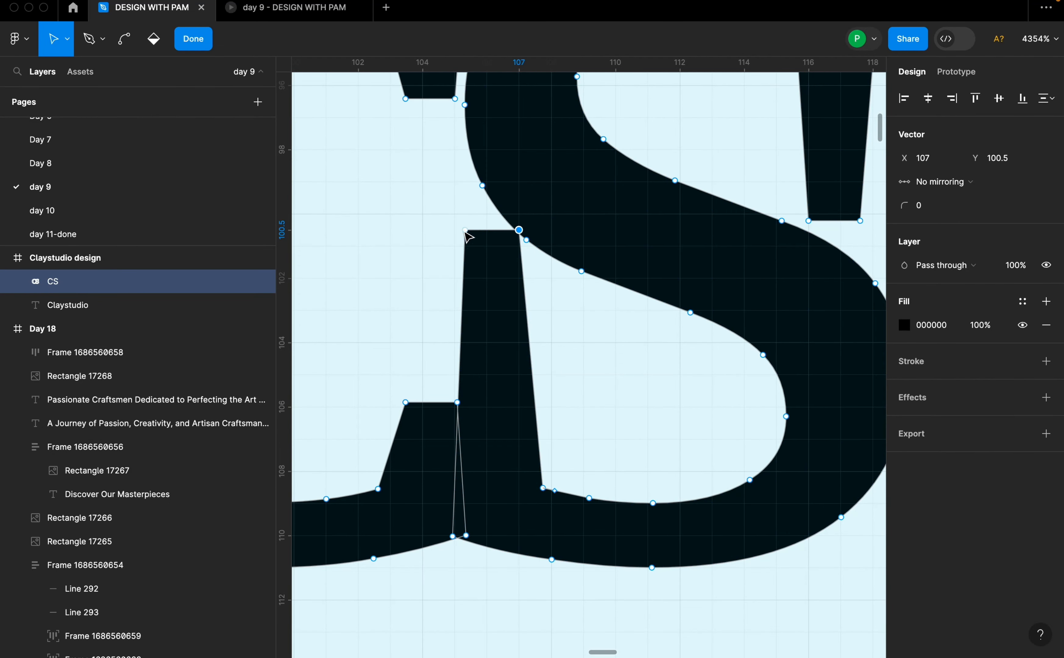
left_click(465, 230, "shift")
mouse_move(489, 232)
left_mouse_down()
mouse_move(499, 146)
mouse_move(481, 150)
mouse_move(477, 55)
mouse_move(486, 172)
left_mouse_up()
scroll(519, 197, "down", 10)
left_click(642, 311)
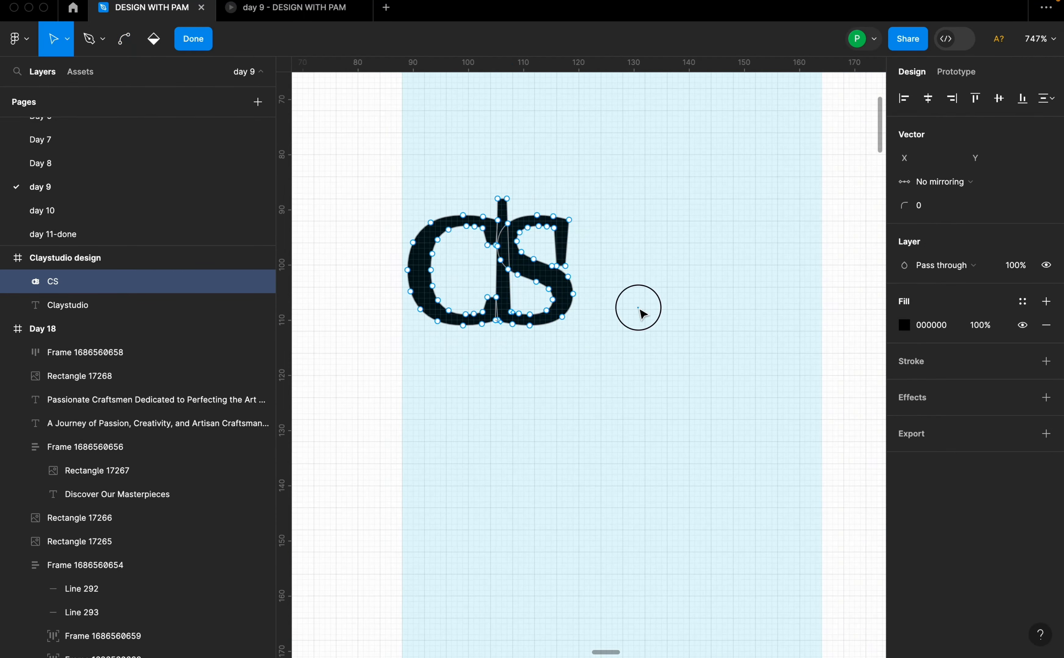
left_click(647, 323)
scroll(647, 324, "down", 5)
Move the CS logo to X 88, Y 80, at the first column's edge below the top margin.
left_click_drag(611, 313, 515, 204)
scroll(516, 203, "down", 10)
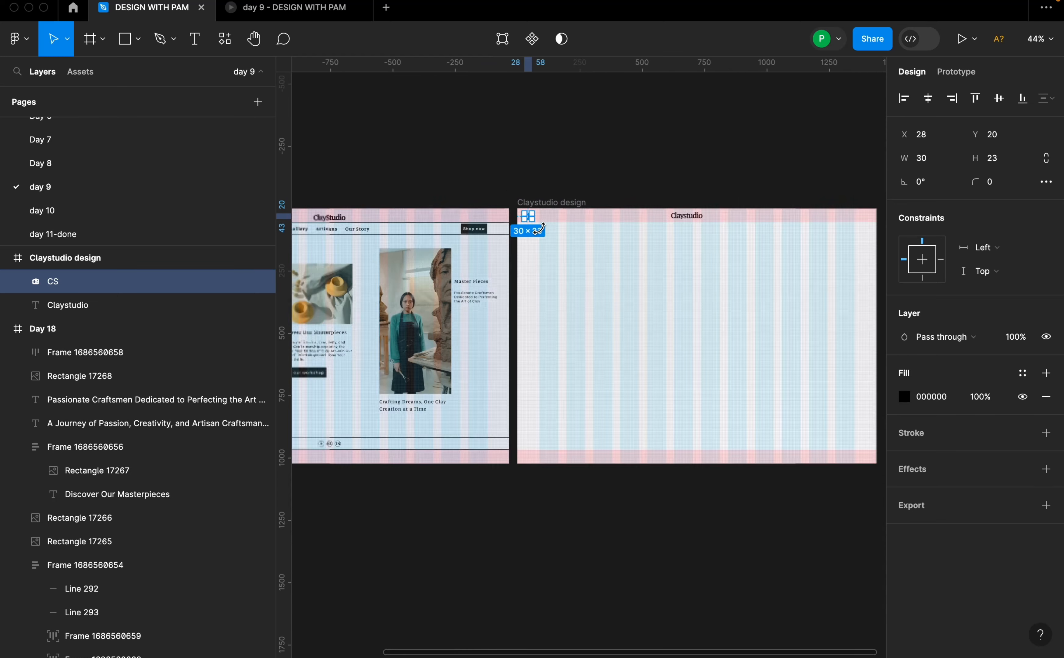
left_click_drag(532, 217, 569, 231)
scroll(533, 231, "up", 5)
scroll(569, 231, "down", 10)
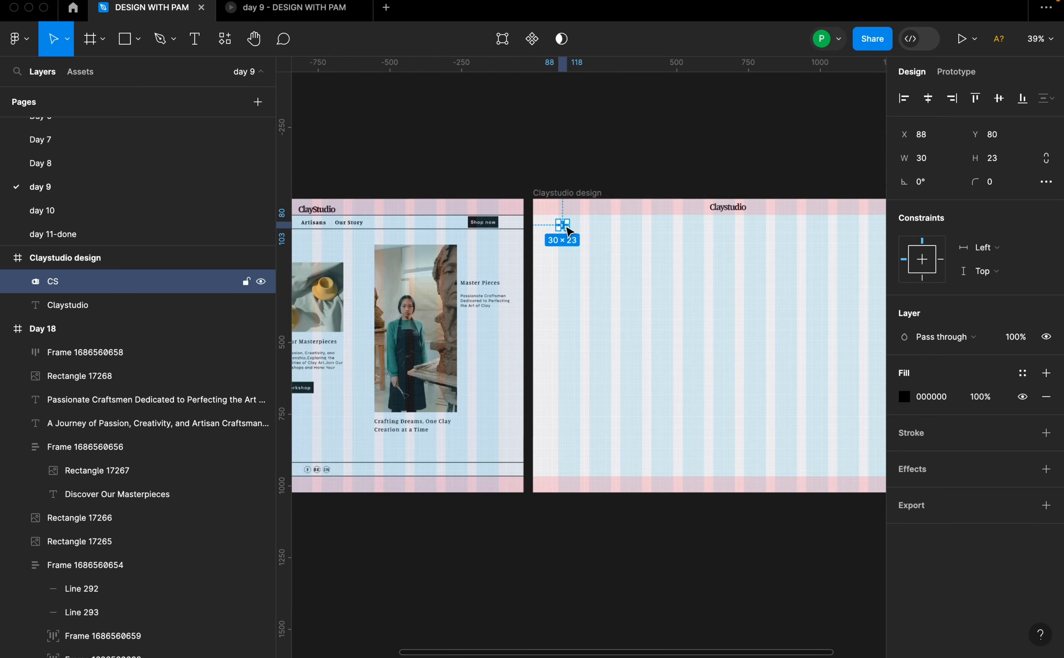
key("Escape")
Draw a horizontal line 1440 wide across the Claystudio design frame at Y 55, along the top margin's lower edge.
scroll(653, 233, "up", 2)
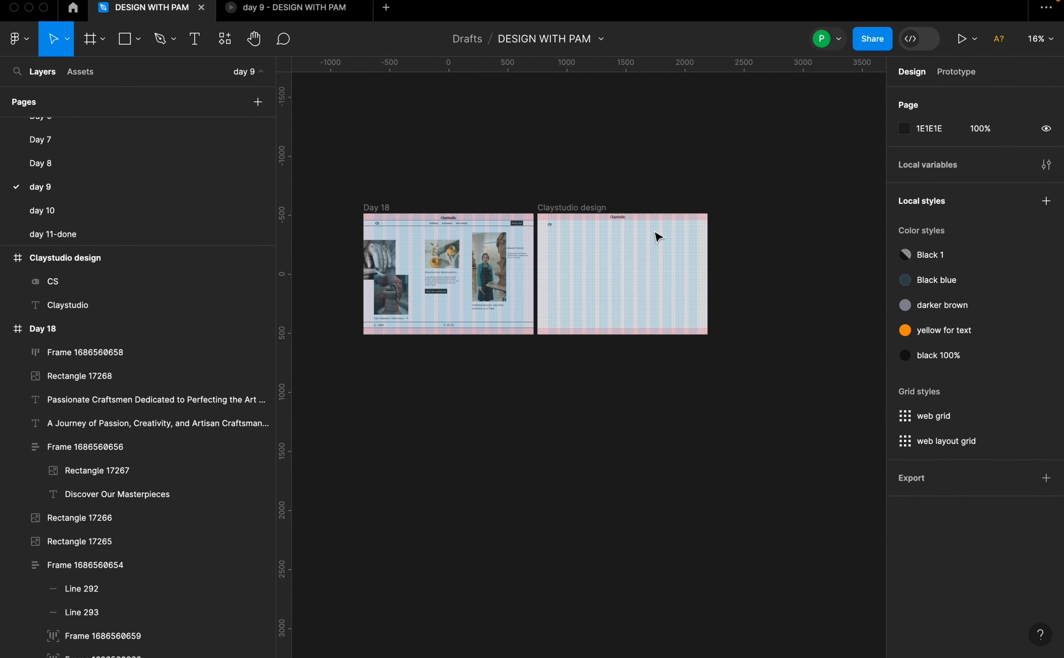
key("l")
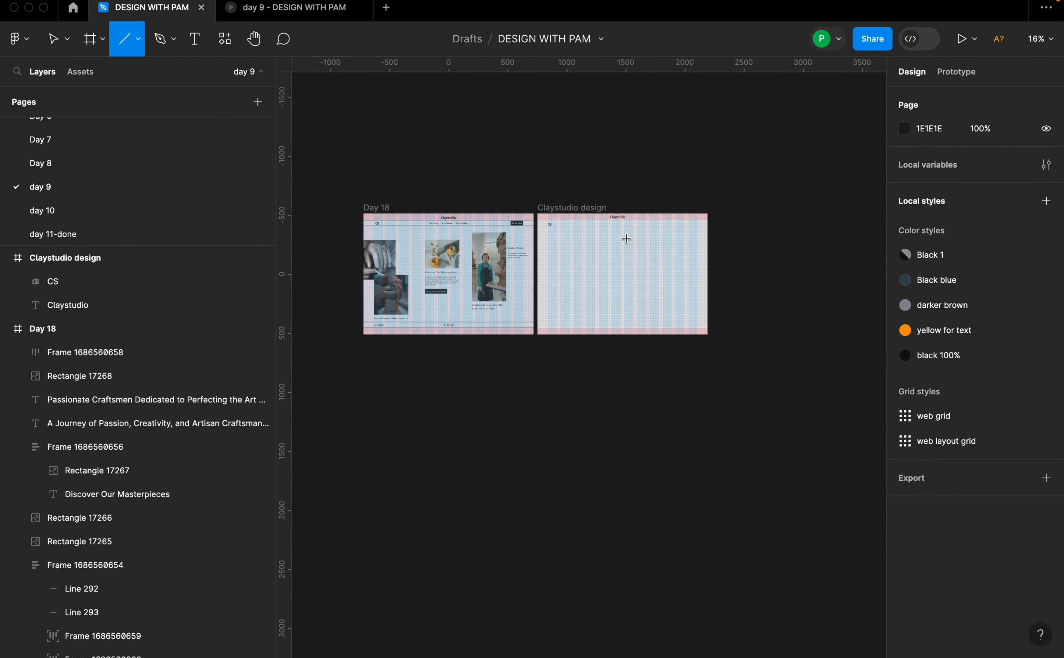
scroll(626, 238, "up", 8)
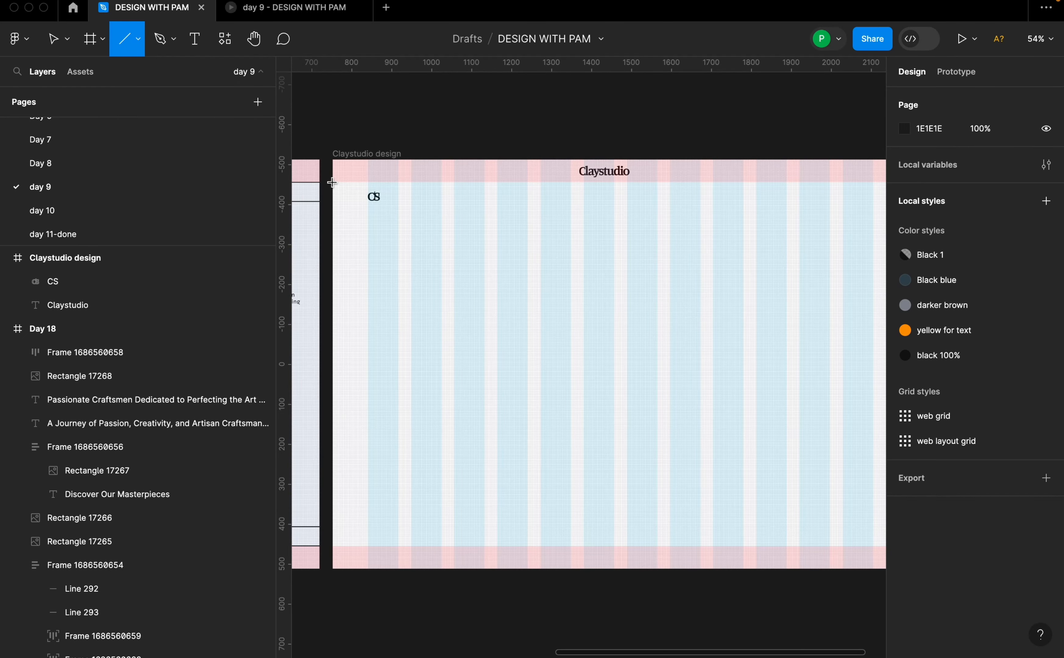
mouse_move(332, 182)
left_mouse_down()
mouse_move(879, 223)
mouse_move(833, 218)
left_mouse_up()
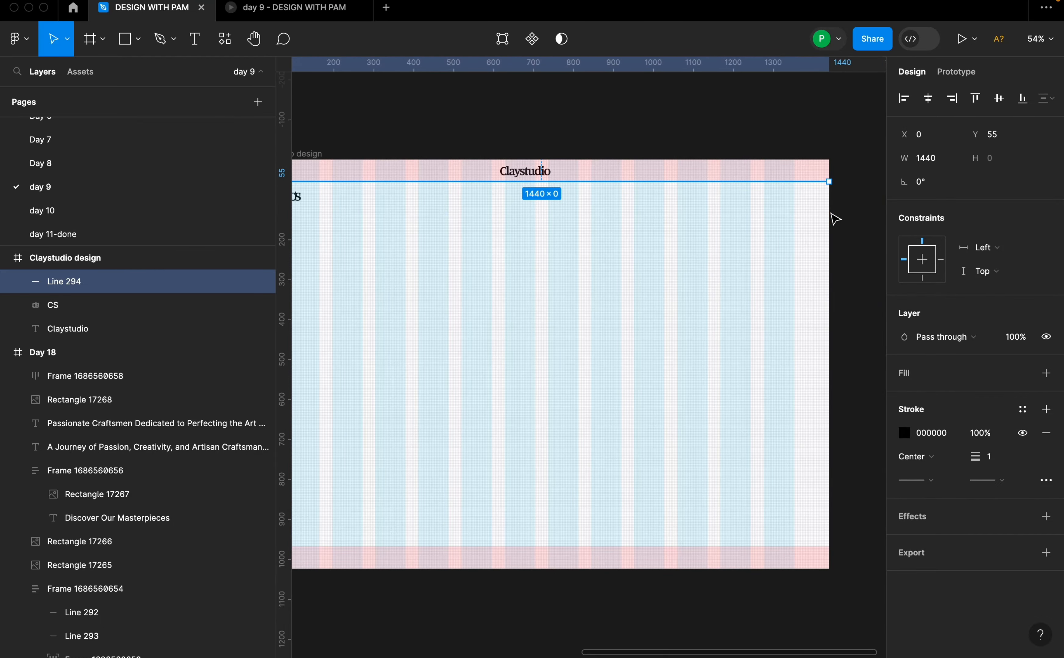
scroll(833, 225, "down", 1)
scroll(834, 230, "down", 3)
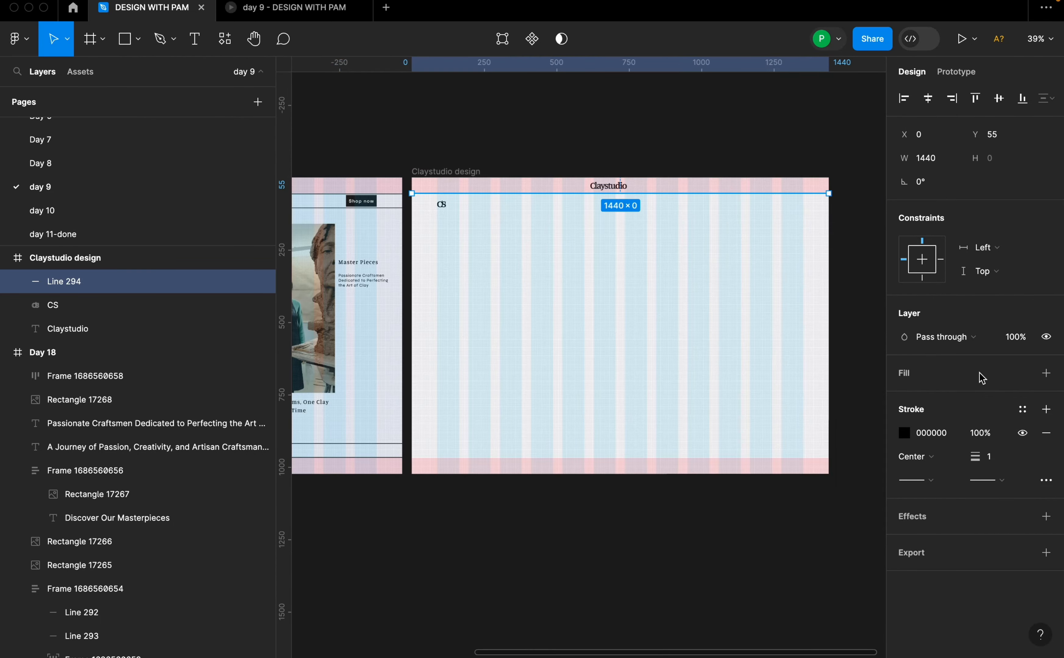
Apply the black 100% colour style to the line's stroke and detach it to a plain 101010 stroke.
left_click(1023, 409)
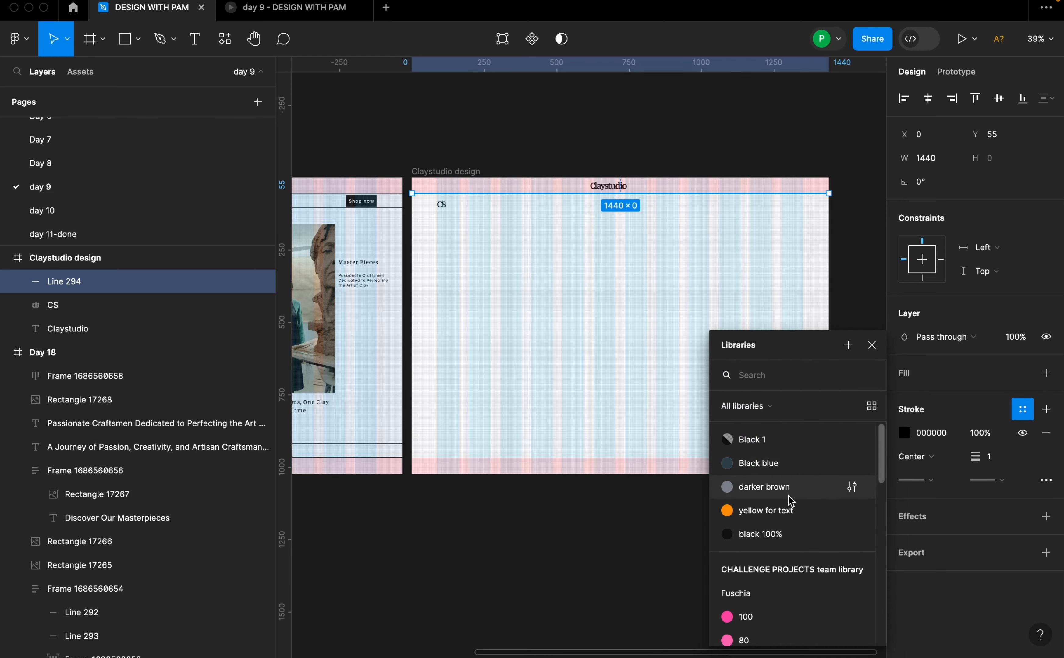
left_click(786, 535)
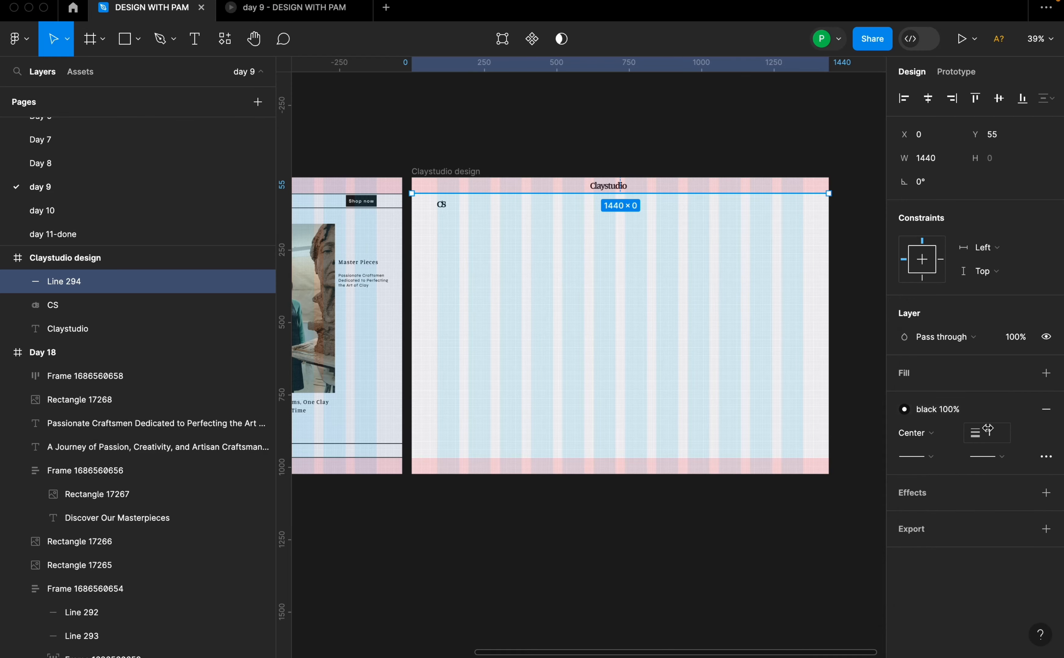
left_click(1022, 409)
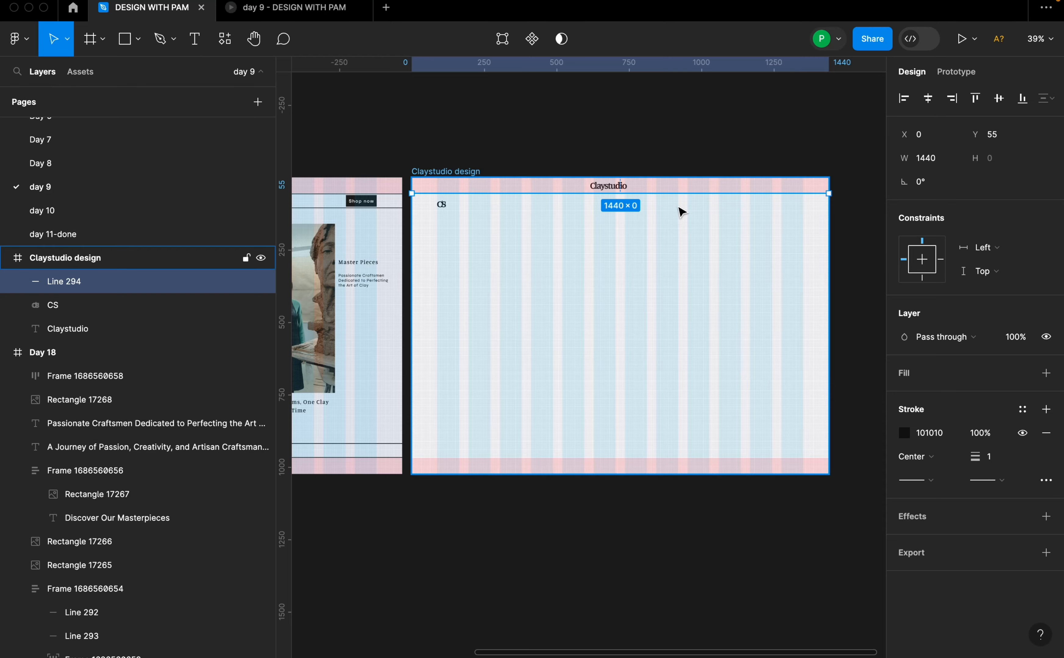
Duplicate the horizontal line below the CS logo at about X 4, Y 112.
scroll(677, 209, "up", 3)
scroll(684, 212, "down", 1)
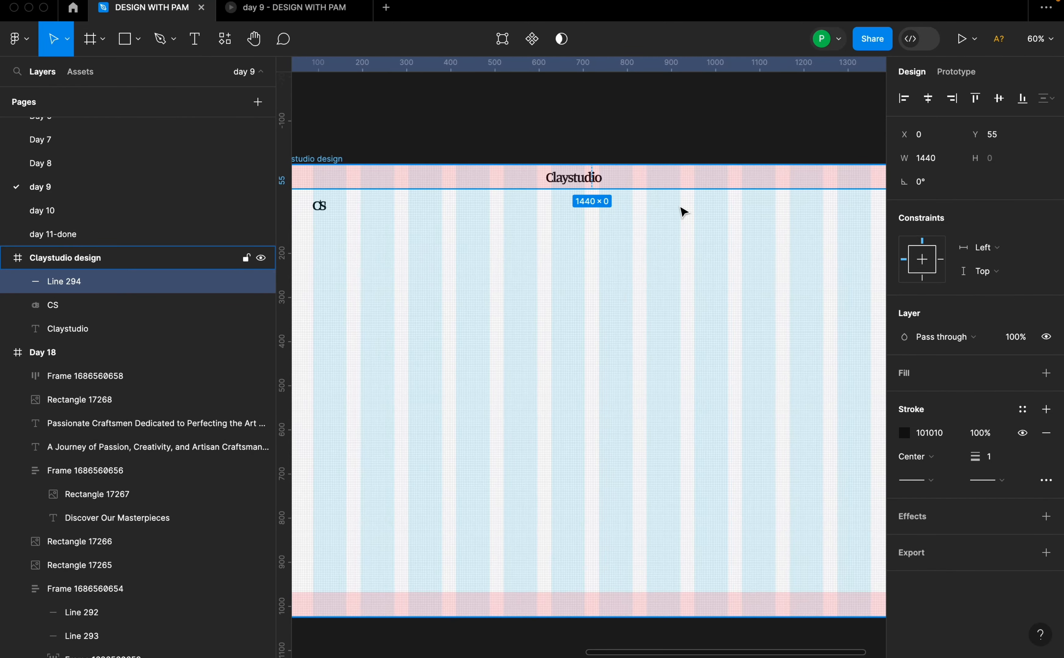
scroll(684, 212, "down", 1)
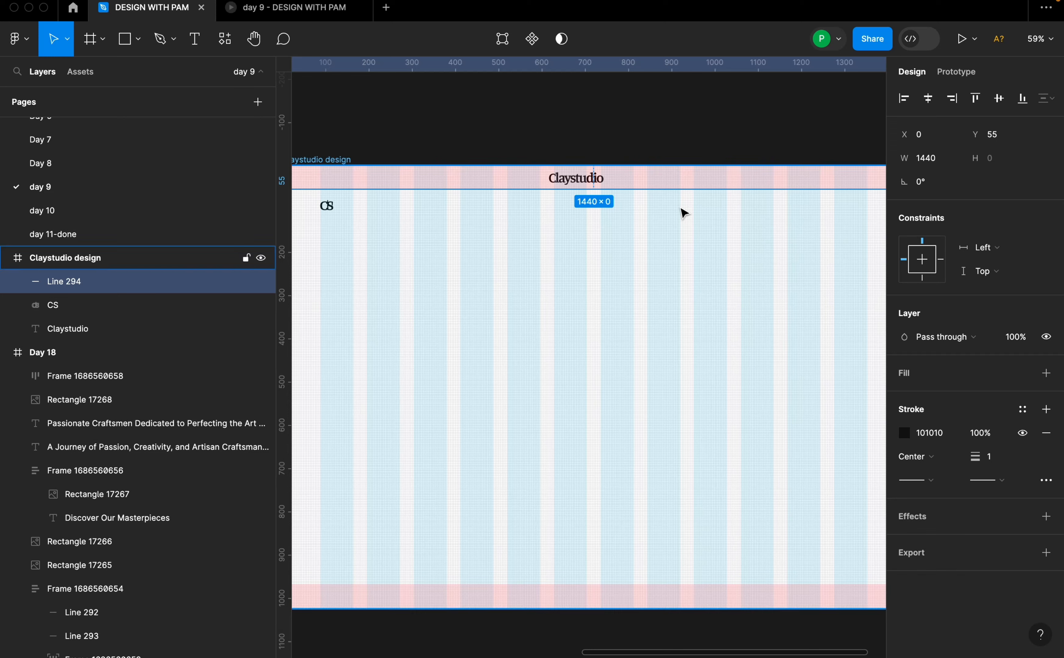
left_click(690, 195)
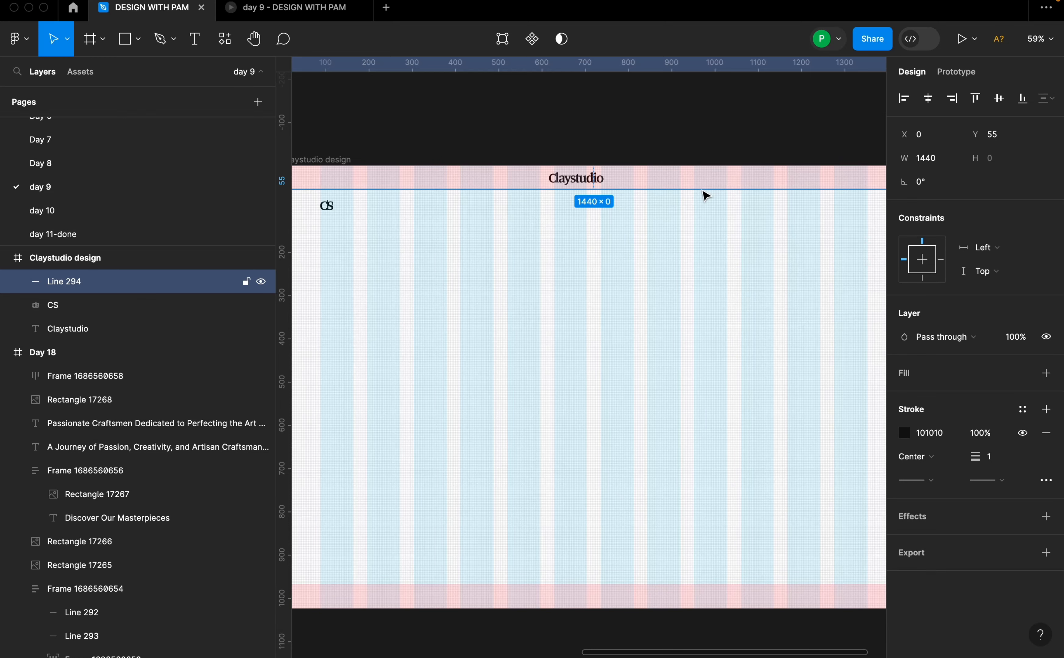
left_click_drag(700, 191, 702, 221)
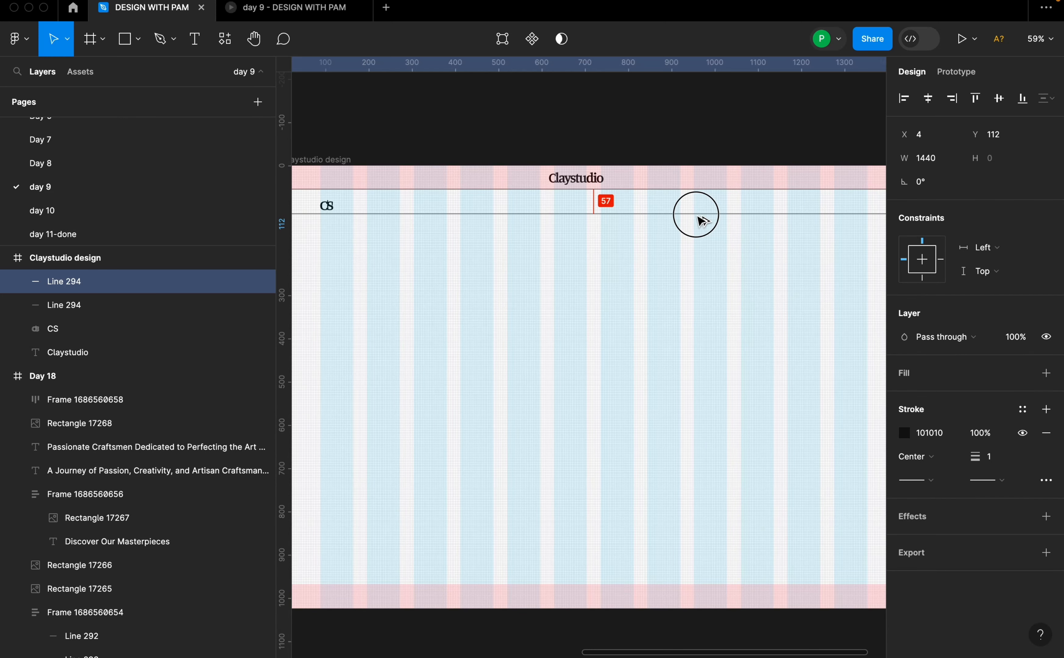
scroll(700, 221, "down", 3)
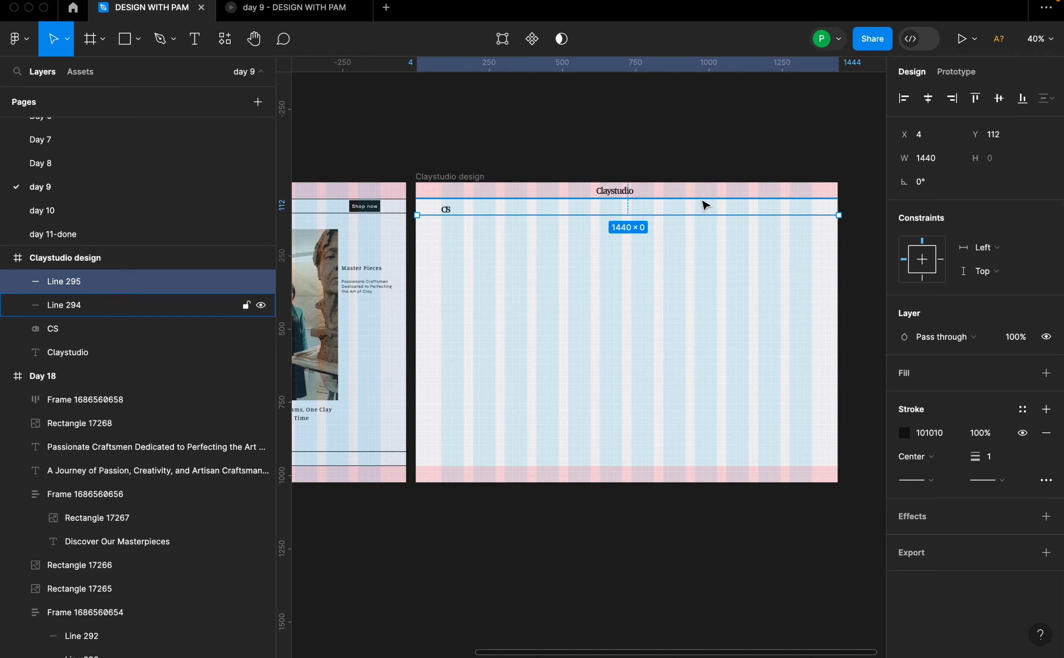
Set the vertical spacing between the two horizontal lines to 48.
left_click(705, 205, "shift")
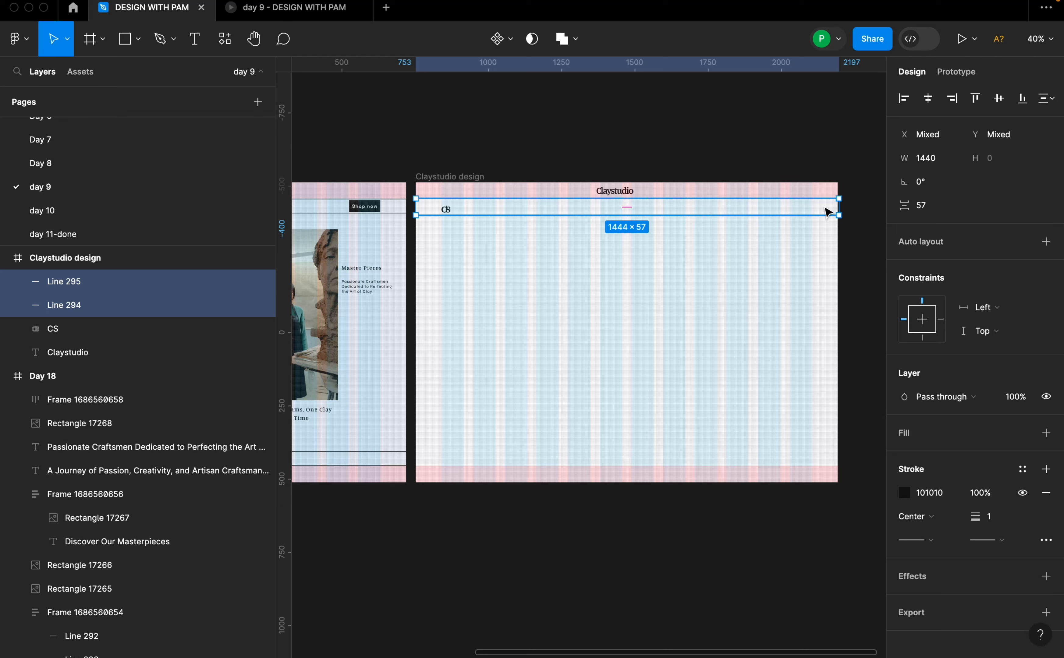
left_click(942, 206)
type("48")
key("Return")
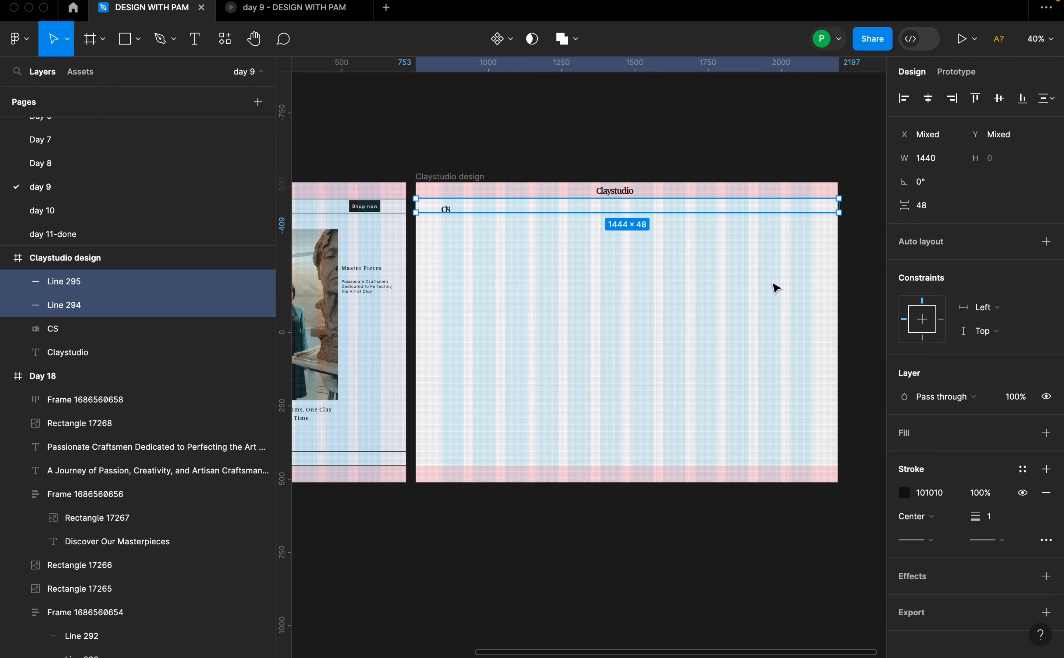
Wrap the two horizontal lines in an auto layout frame and deselect it.
key("shift+a")
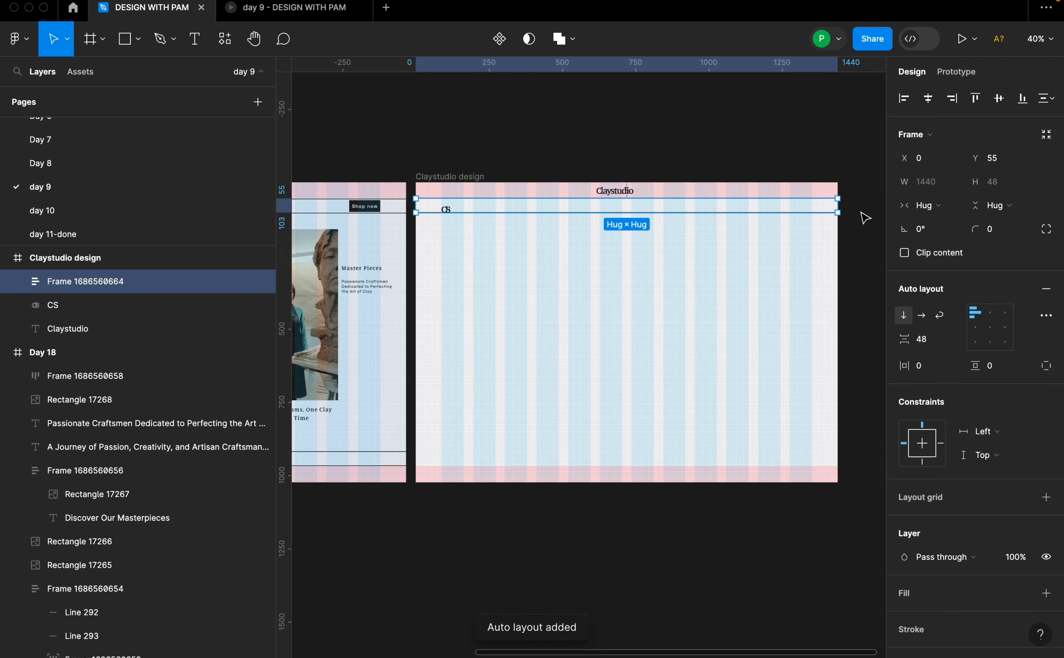
scroll(861, 213, "up", 3)
left_click(860, 223)
scroll(862, 227, "down", 4)
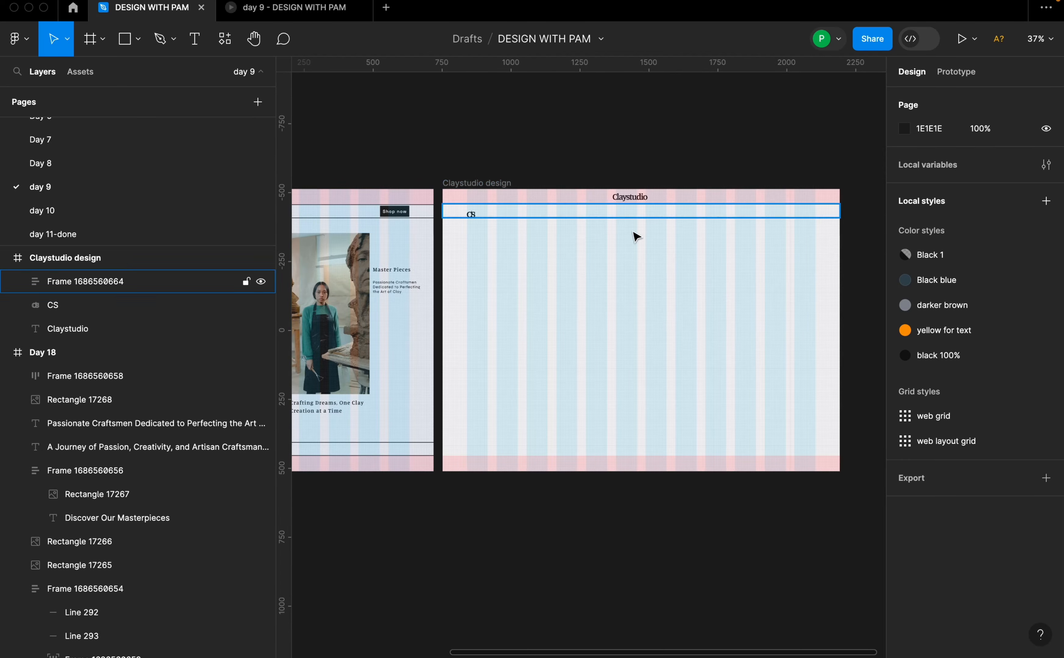
Move the CS logo up between the two horizontal header lines, at X 88, Y 68, and deselect it.
scroll(494, 220, "up", 5)
left_click(455, 213)
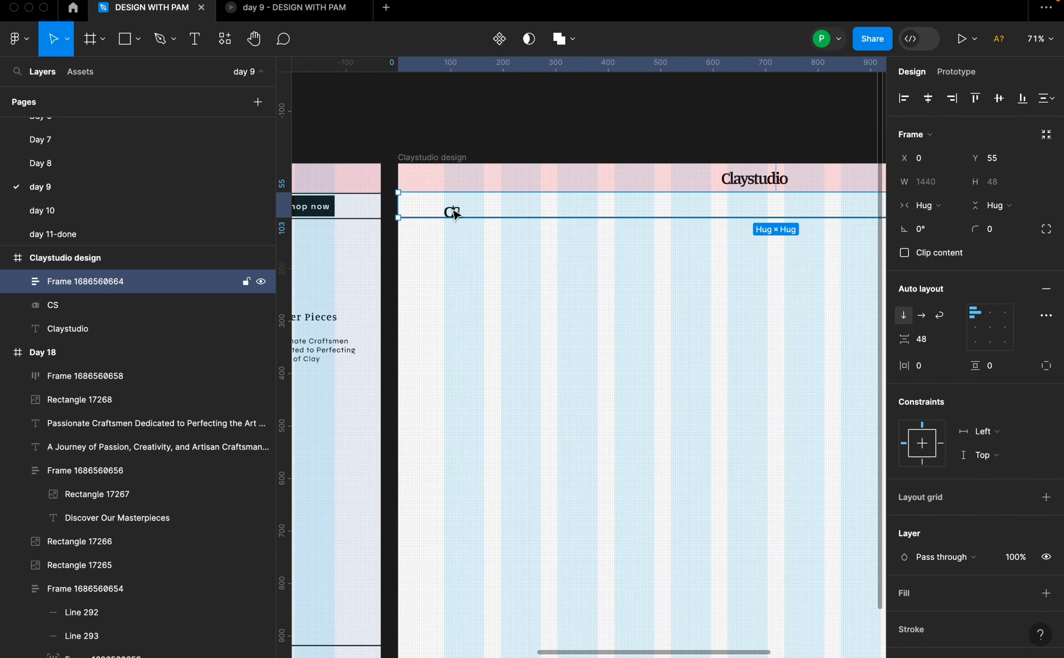
left_click(171, 303)
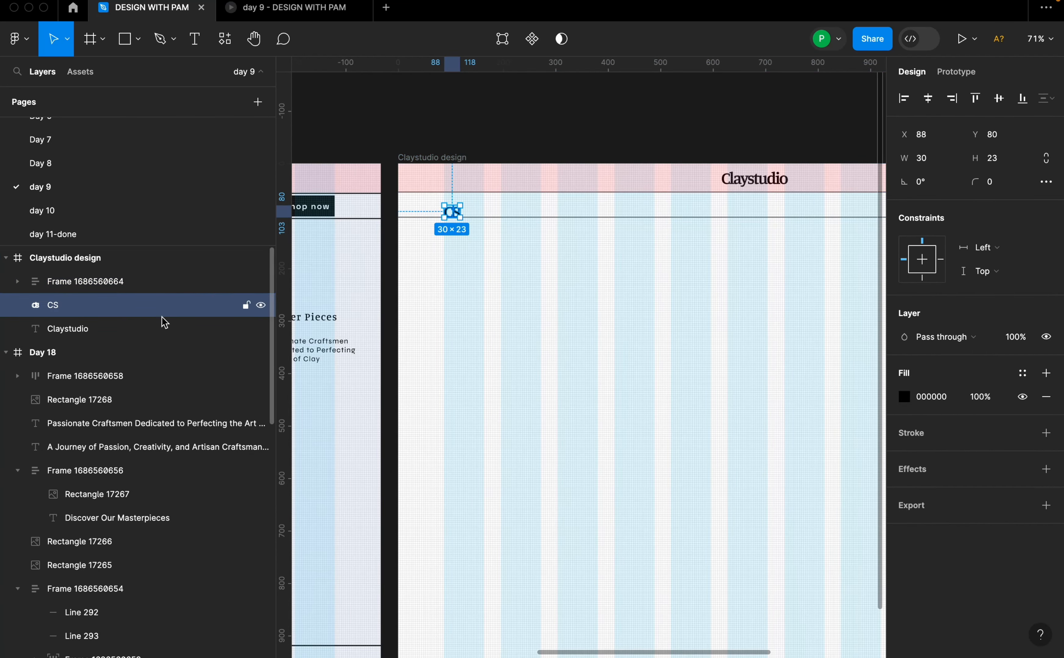
left_click_drag(453, 218, 456, 212)
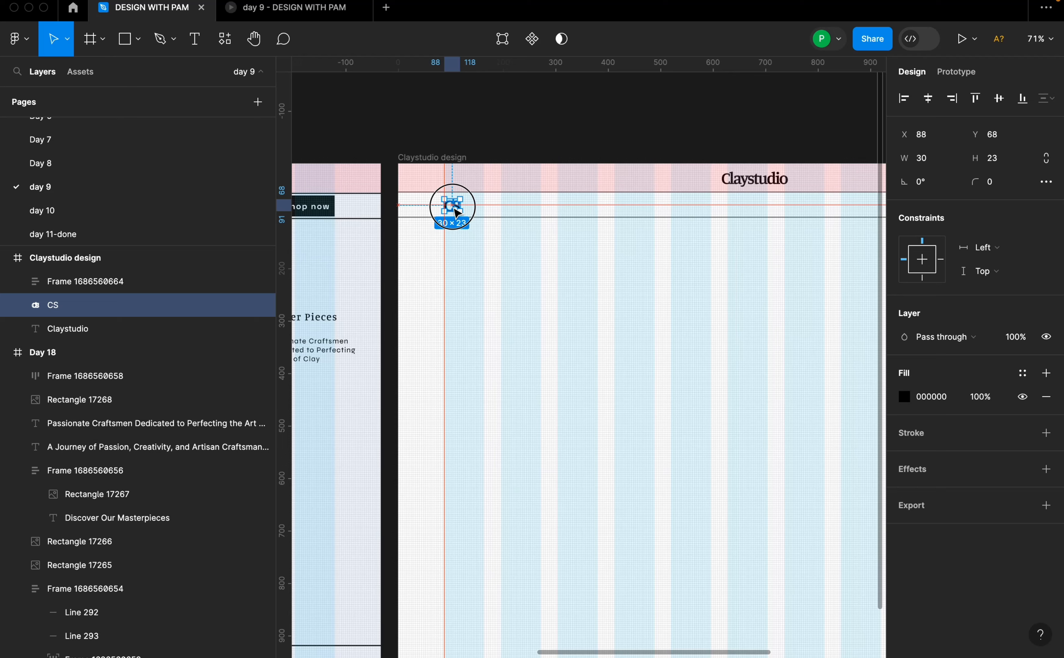
scroll(450, 212, "down", 5)
left_click(630, 237)
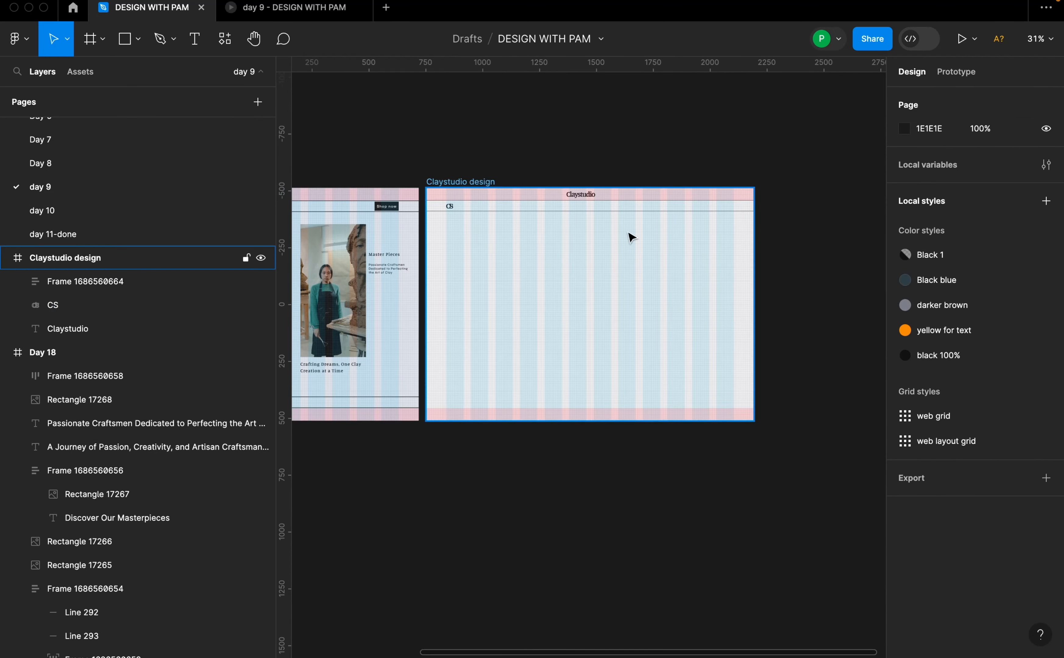
Examine the layout and spacing of the Gallery, Artisans and Our Story links in the Day 18 header.
scroll(657, 239, "up", 3)
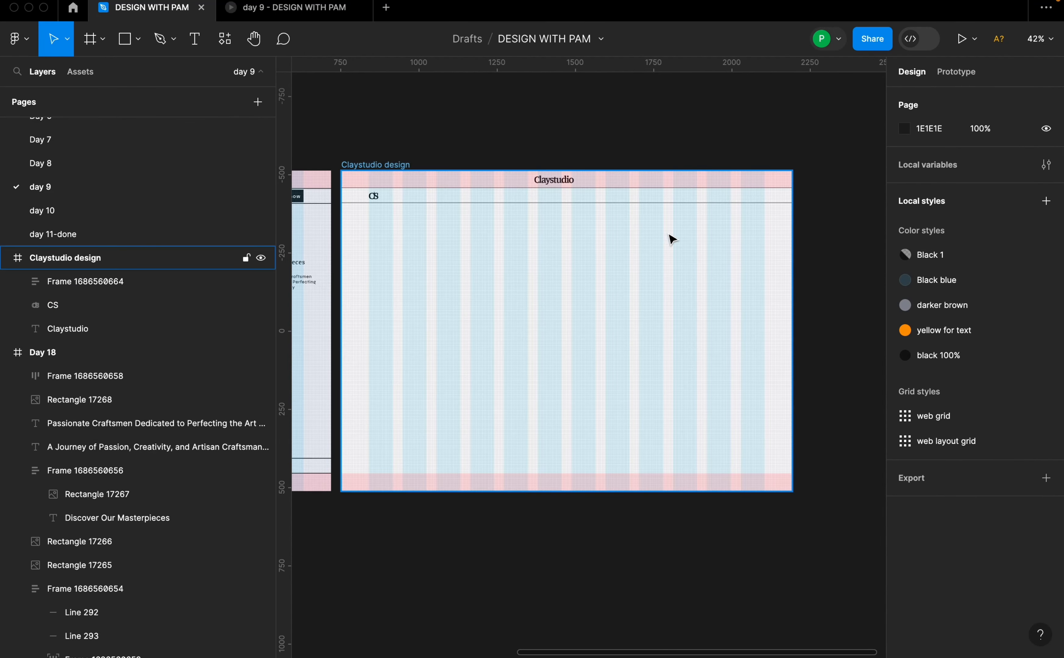
scroll(681, 245, "down", 4)
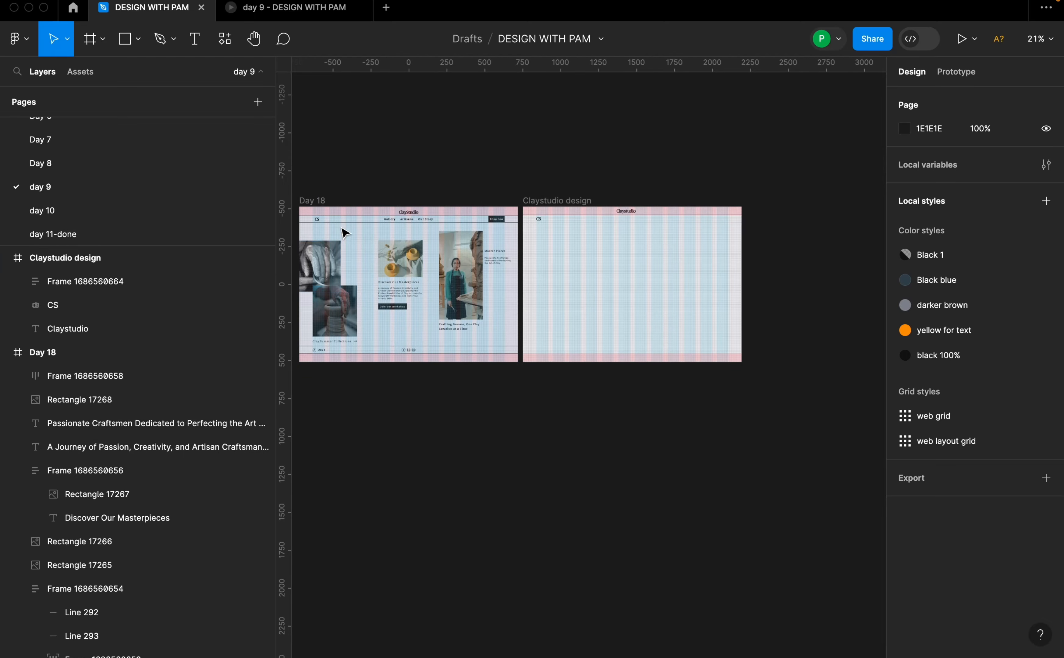
scroll(405, 241, "up", 4)
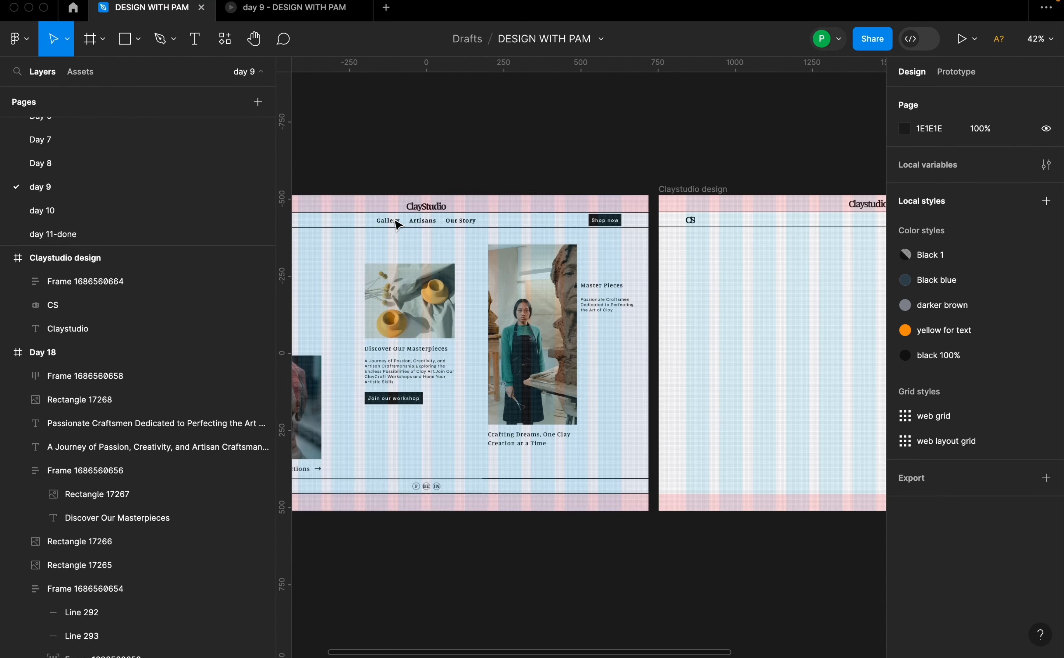
left_click(399, 228)
left_click(417, 222)
scroll(422, 225, "down", 1)
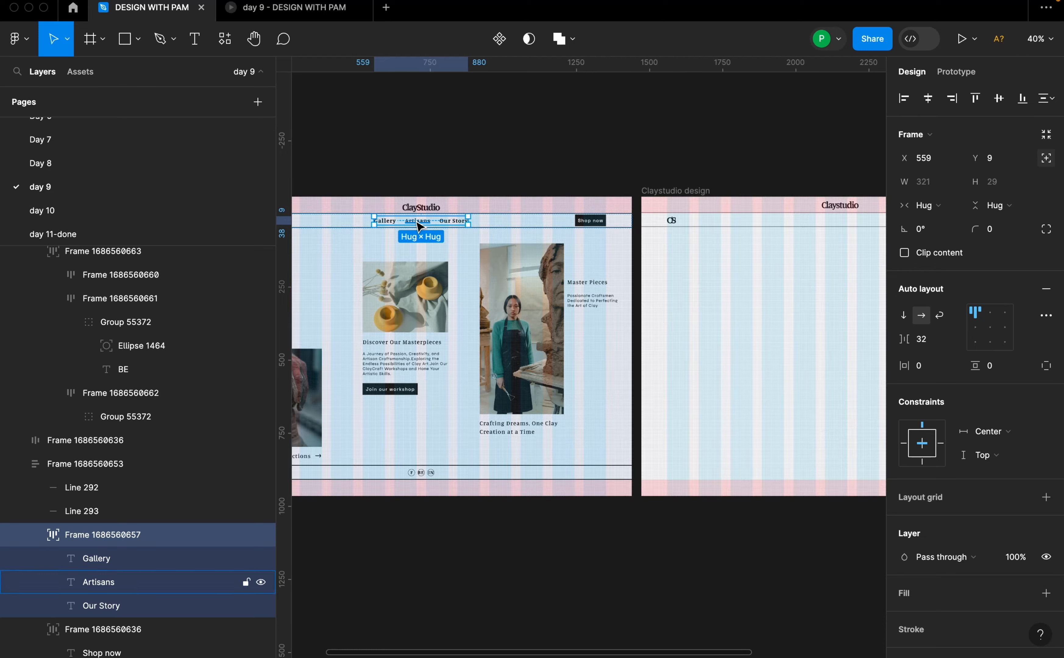
scroll(422, 225, "down", 3)
scroll(426, 224, "up", 4)
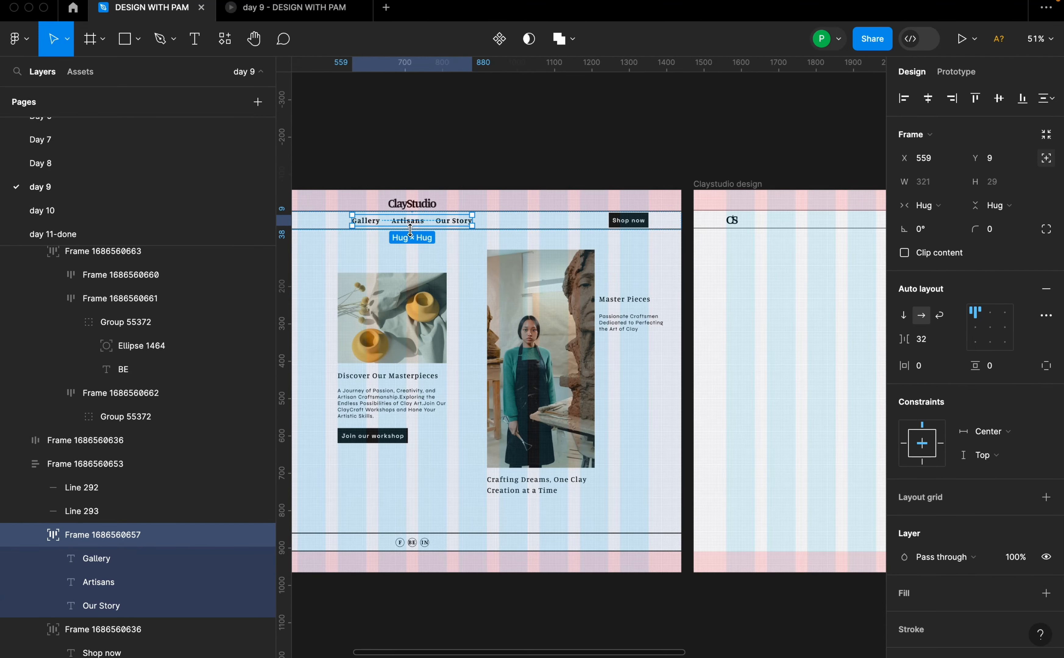
scroll(406, 231, "down", 3)
scroll(758, 252, "up", 3)
Add a text layer reading "Gallery" below the header of the Claystudio design frame, at about X 612, Y 263.
key("t")
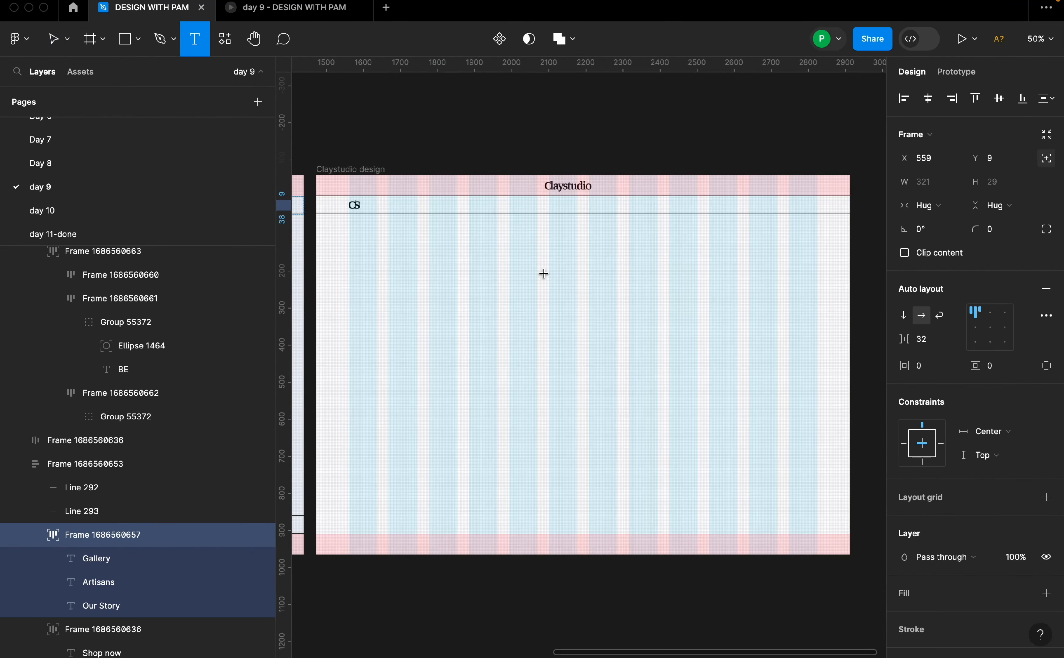
left_click(543, 278)
type("Galleey")
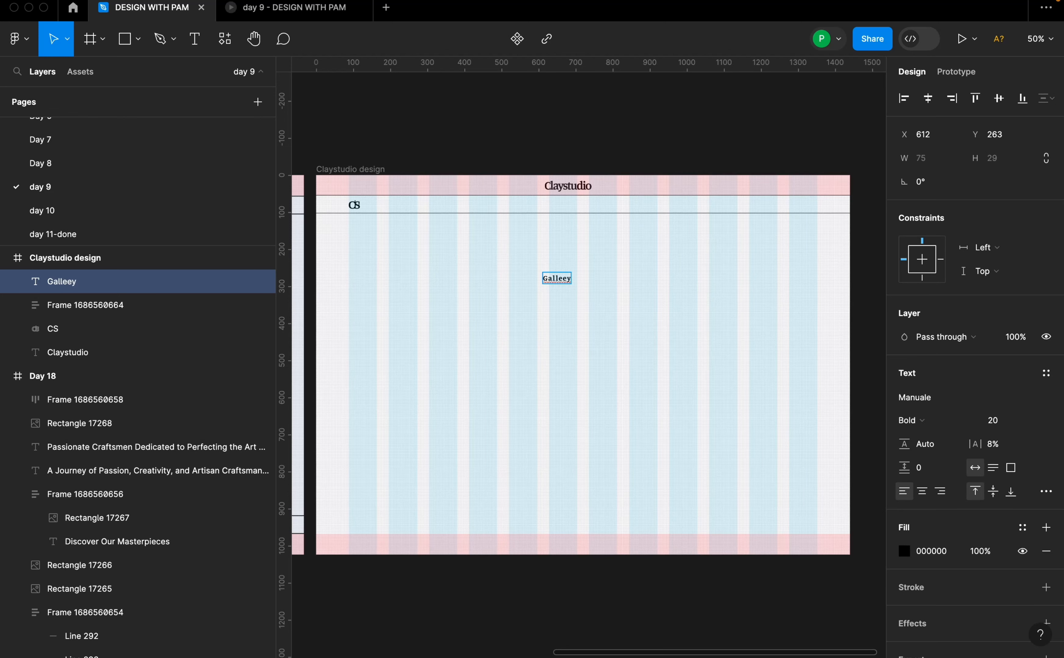
key("BackSpace")
key("BackSpace")
key("Escape")
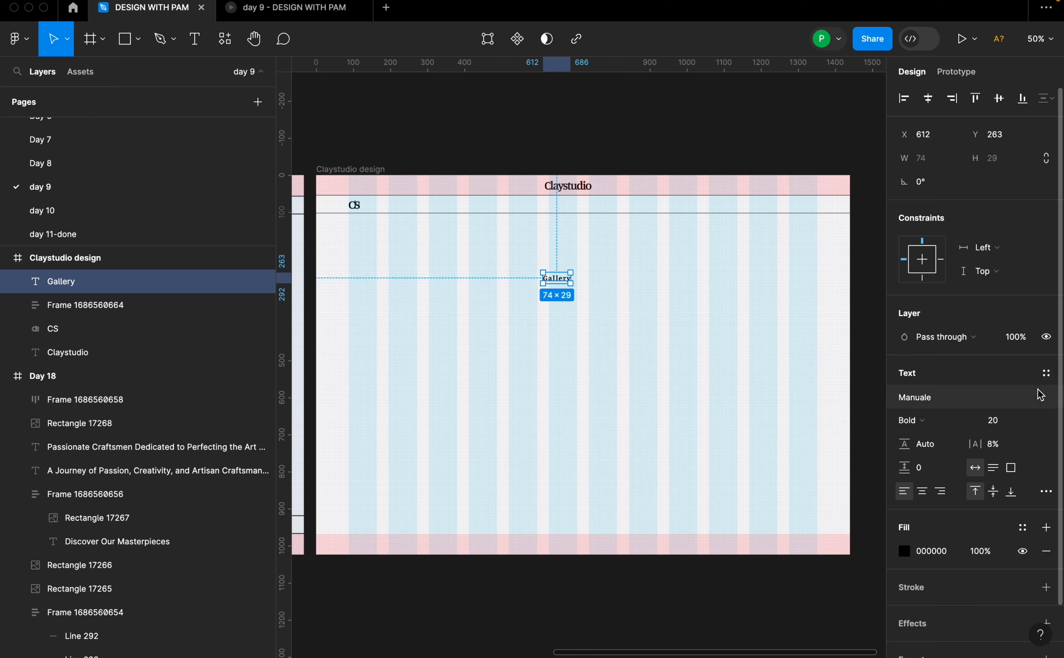
Duplicate the Gallery text beside it at about X 740, Y 214 and change the copy to "Artisans".
left_click_drag(563, 286, 608, 261)
double_click(605, 260)
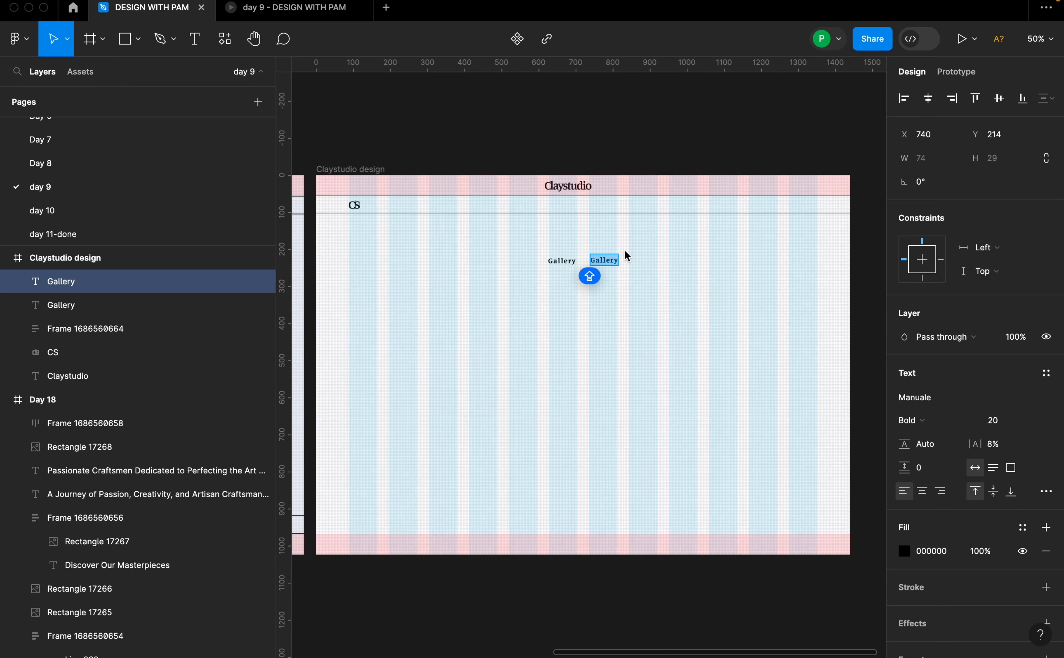
scroll(623, 249, "down", 5)
scroll(381, 238, "up", 4)
scroll(400, 243, "down", 2)
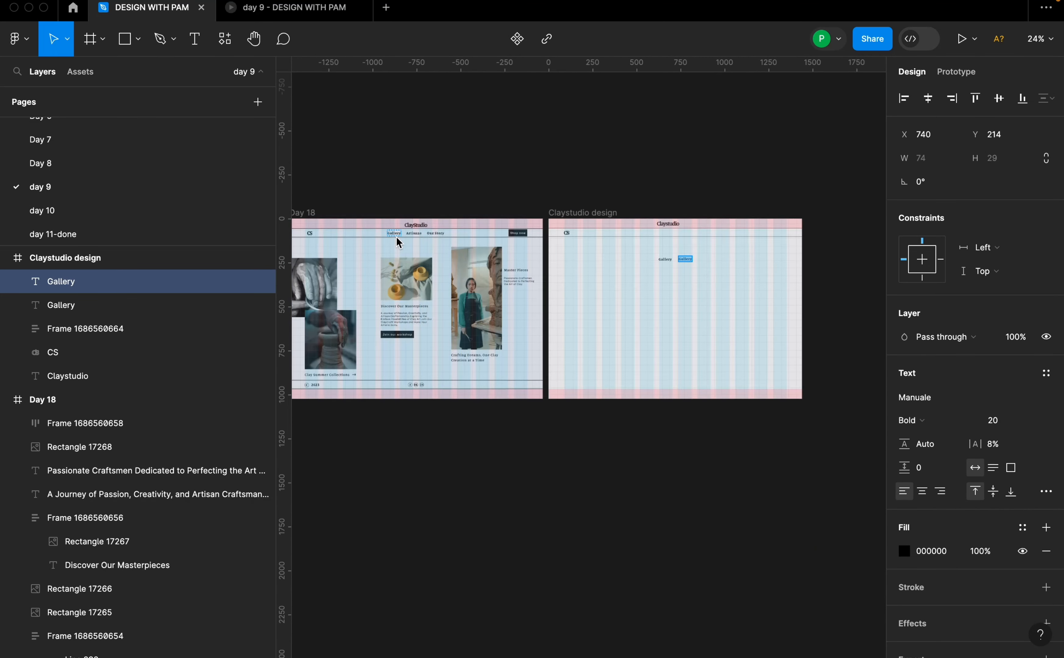
scroll(681, 255, "up", 5)
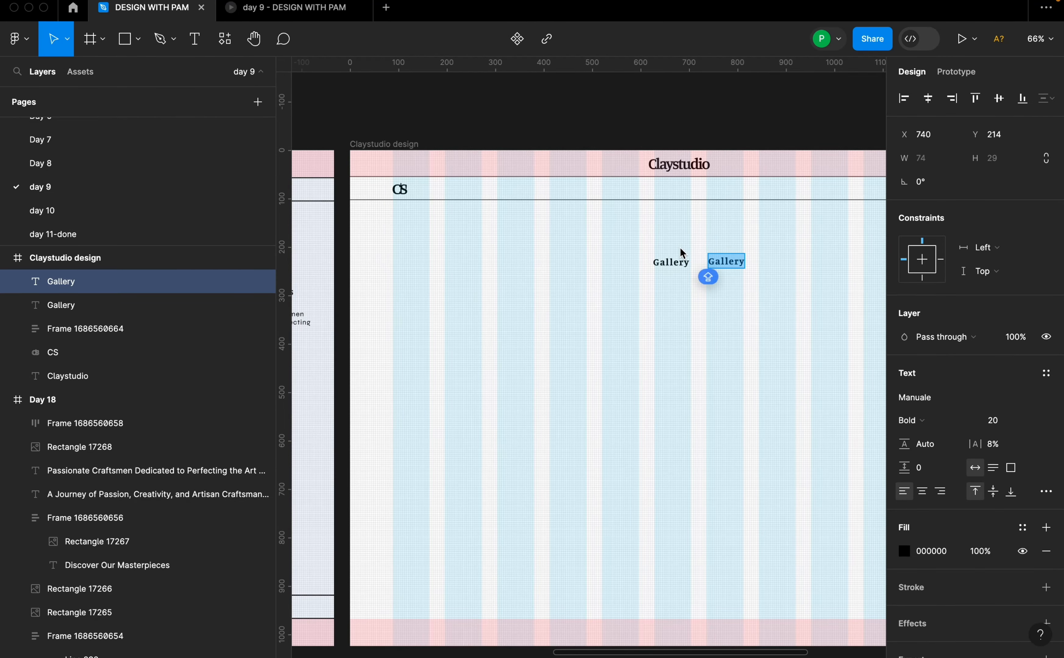
type("Art")
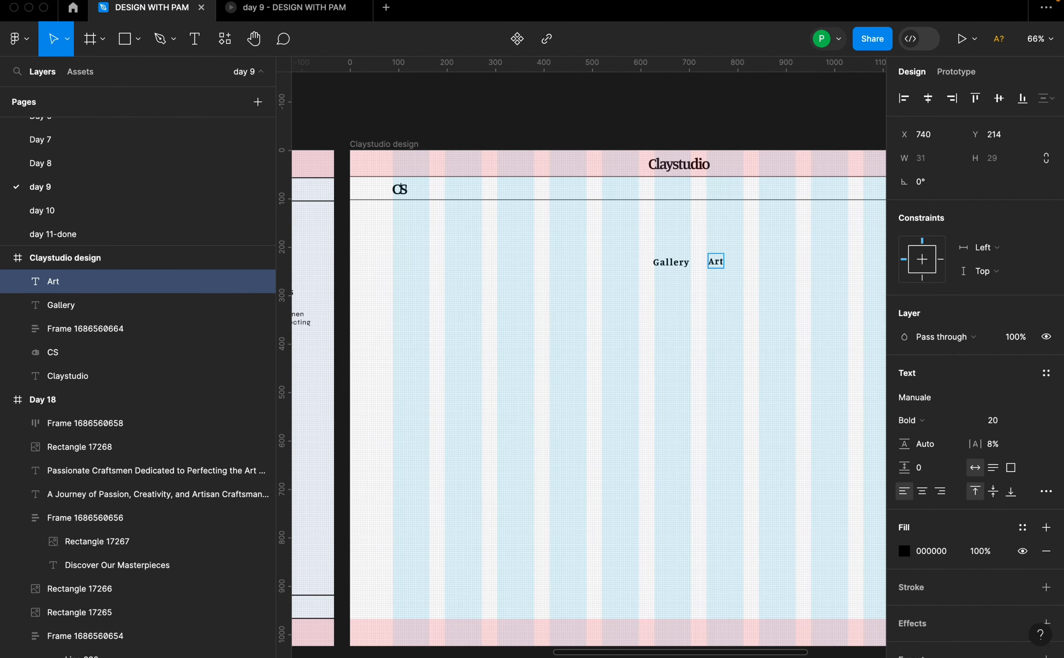
type("isans")
key("Escape")
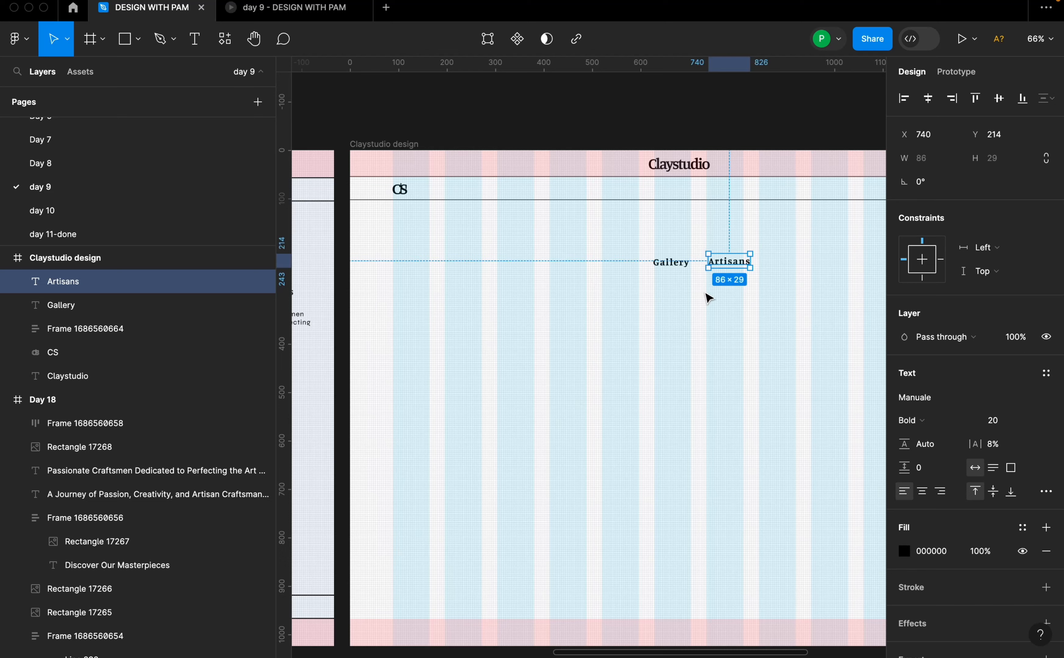
Duplicate the Artisans text beside it, change the copy to "Our story", and line it up at about X 873, Y 214.
left_click_drag(736, 269, 798, 273)
double_click(772, 276)
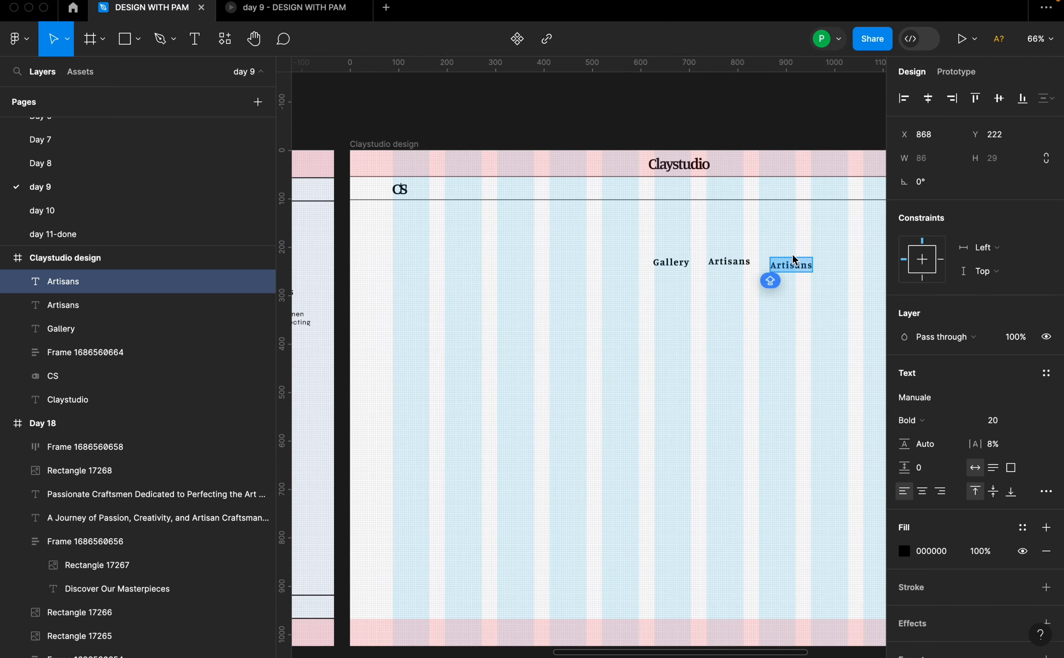
type("Our story")
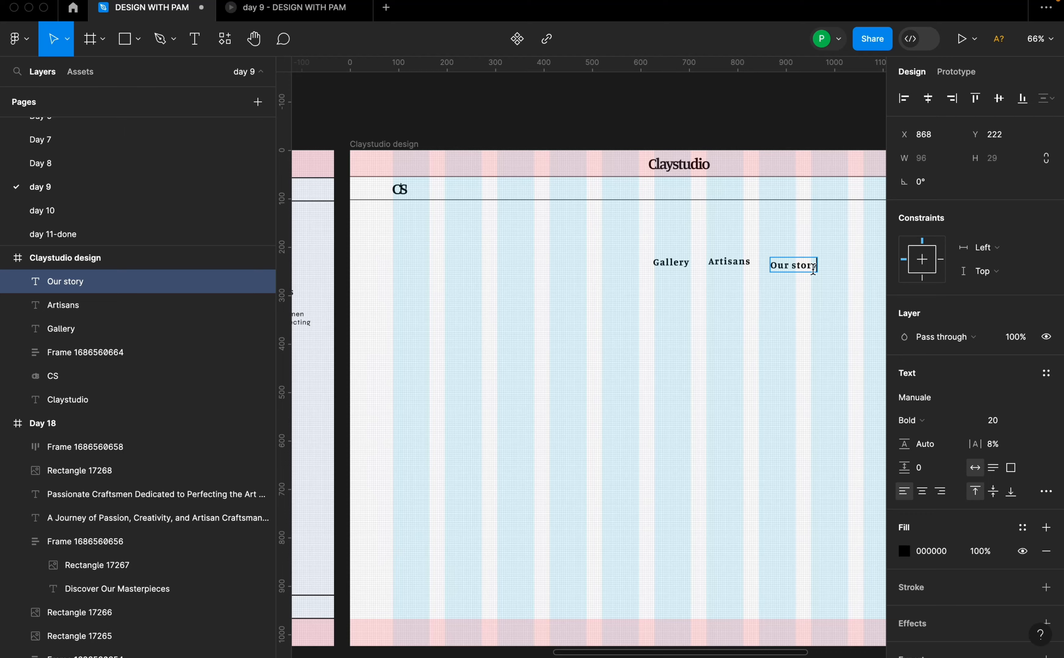
scroll(582, 335, "down", 3)
key("Escape")
scroll(582, 330, "up", 5)
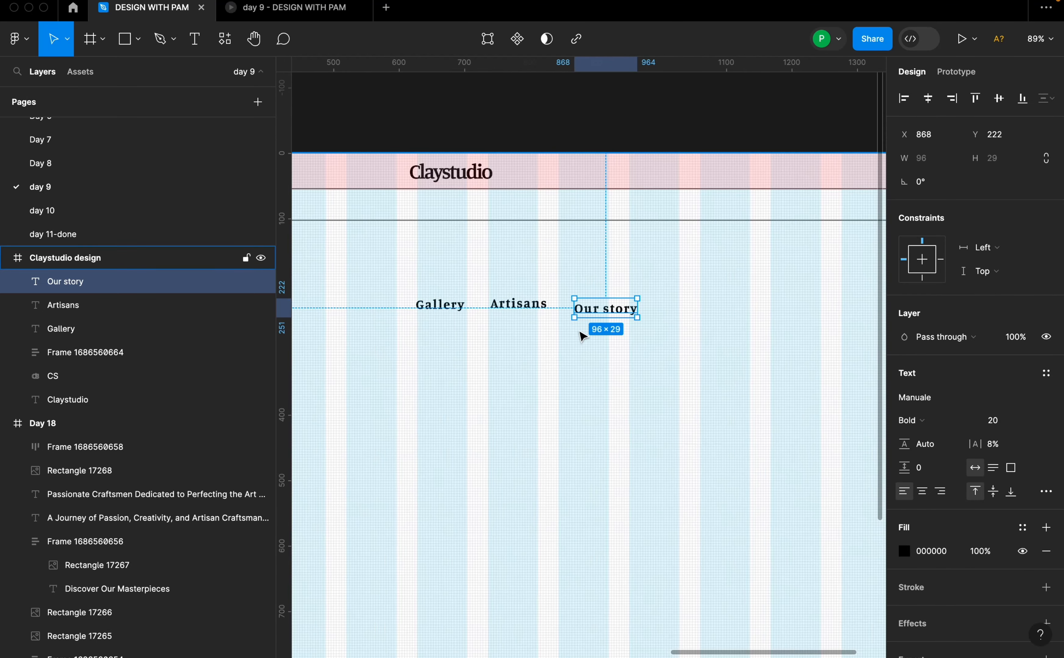
left_click_drag(599, 307, 612, 306)
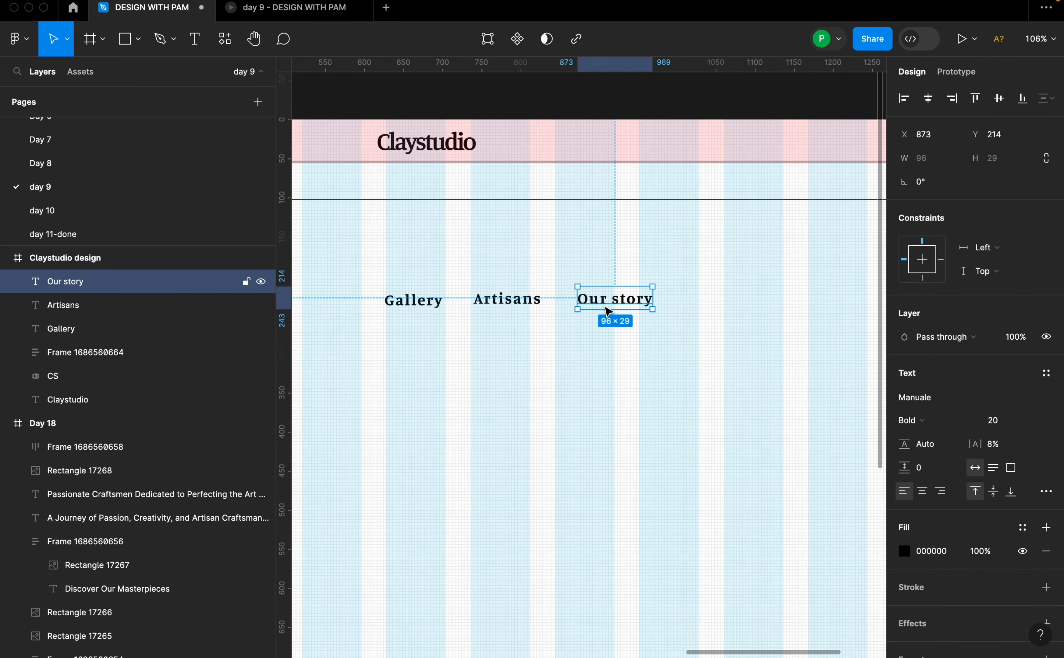
Wrap the Our story, Artisans and Gallery texts together in a horizontal auto layout frame.
left_click(509, 307, "shift")
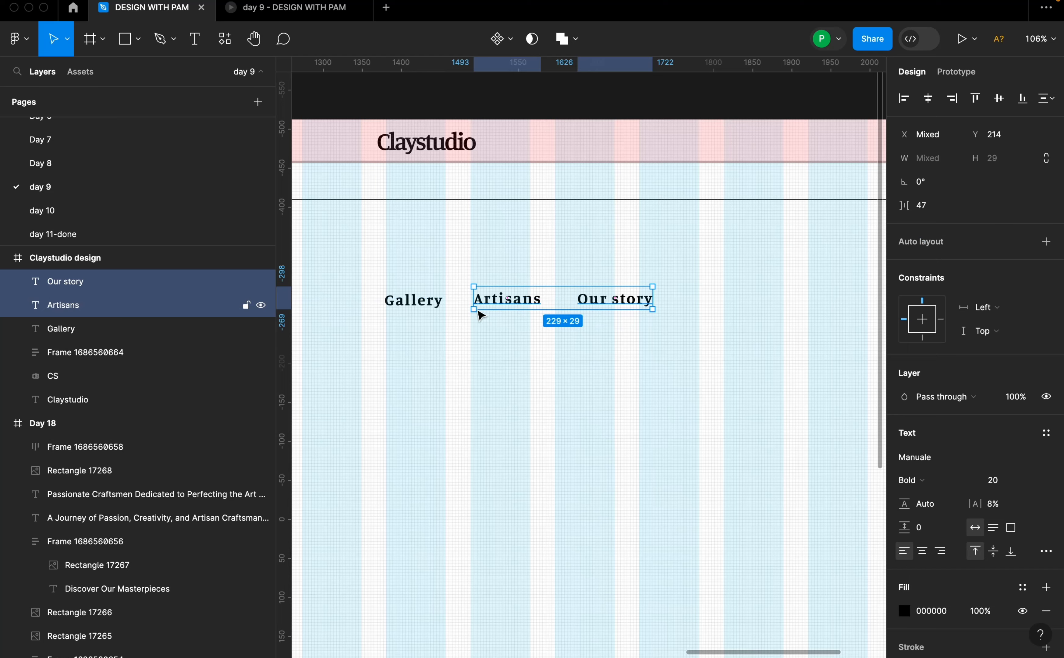
left_click(436, 309, "shift")
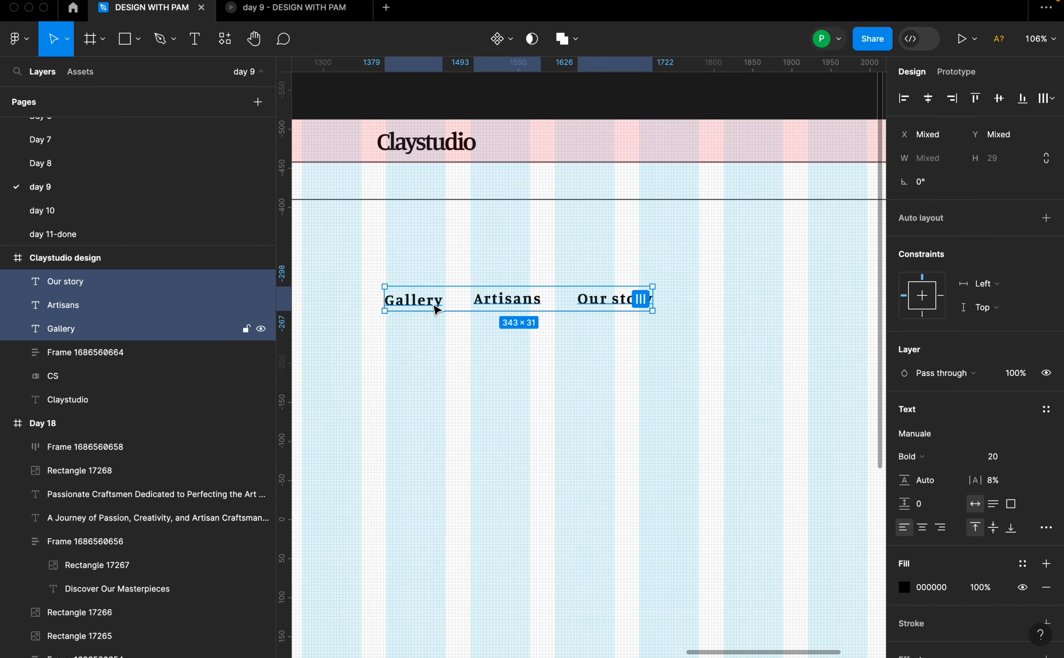
key("shift+a")
Move the navigation links frame into the auto layout frame of the header lines and give it absolute position.
scroll(613, 361, "down", 5)
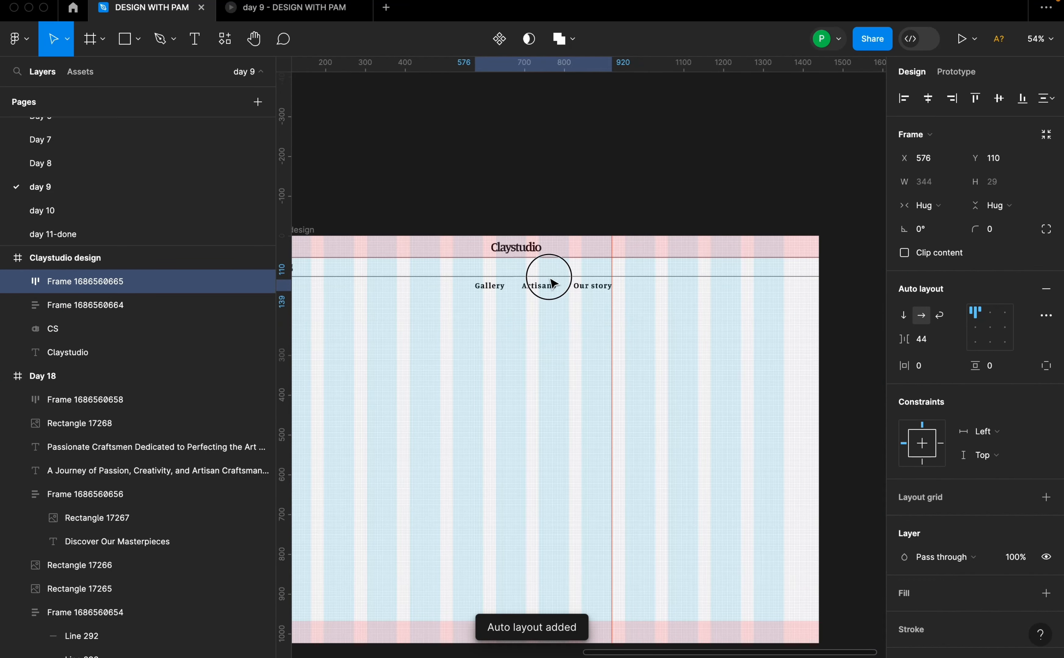
left_click_drag(552, 284, 597, 292)
scroll(599, 295, "down", 3)
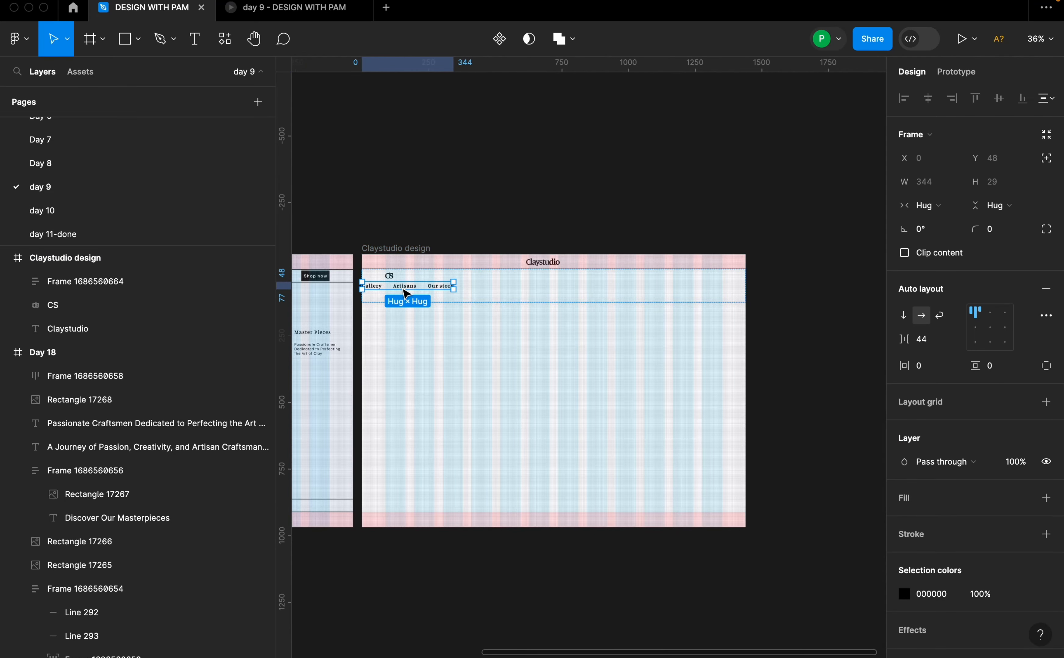
scroll(376, 308, "up", 1)
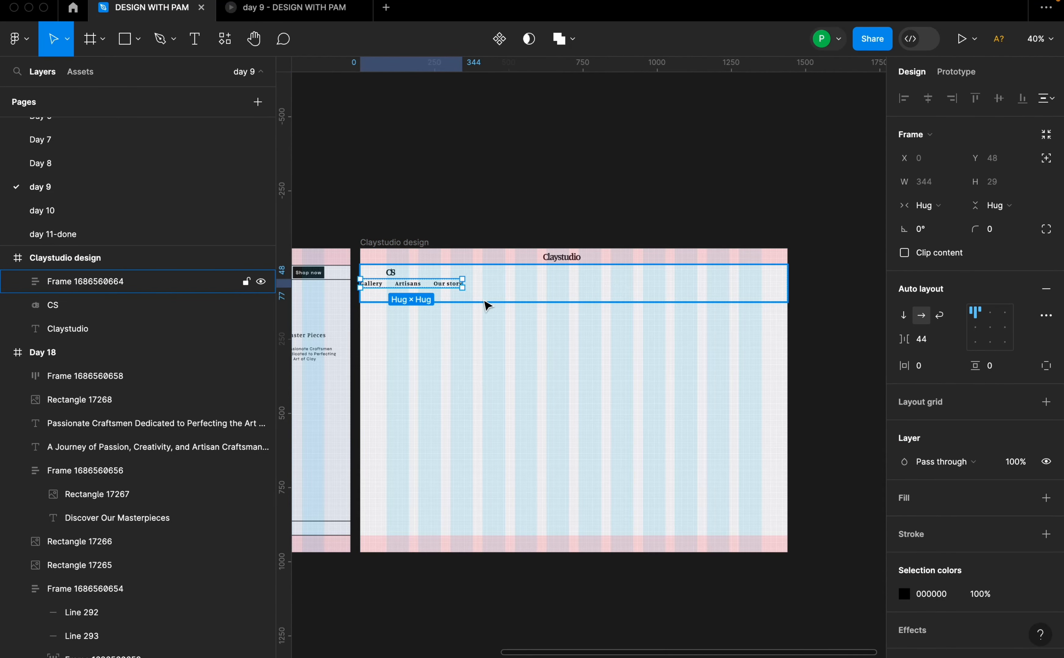
scroll(423, 306, "up", 1)
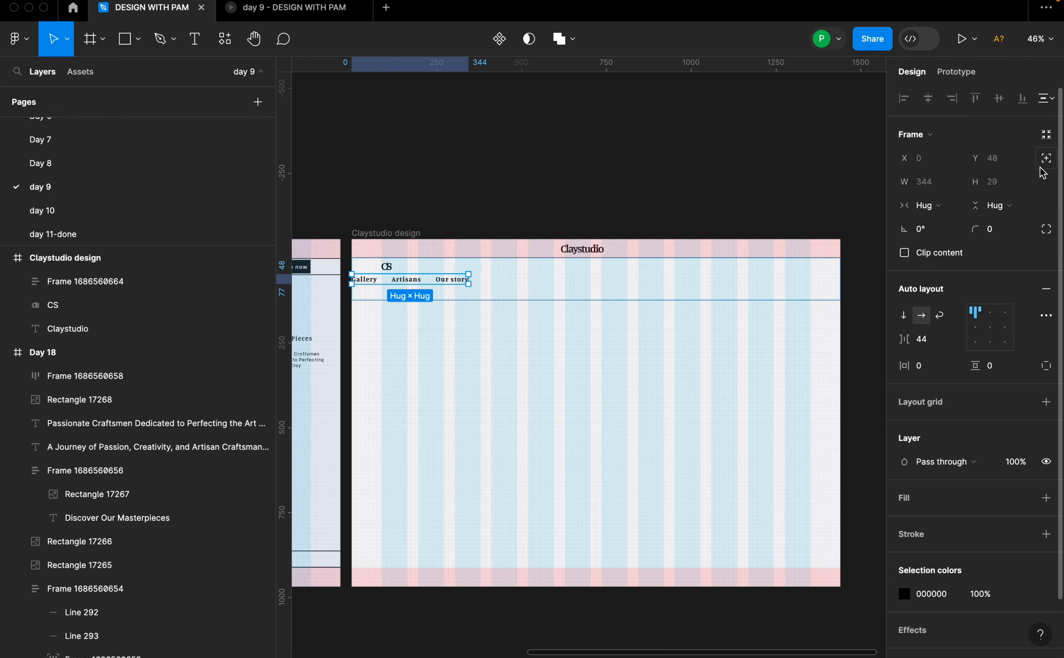
left_click(1046, 159)
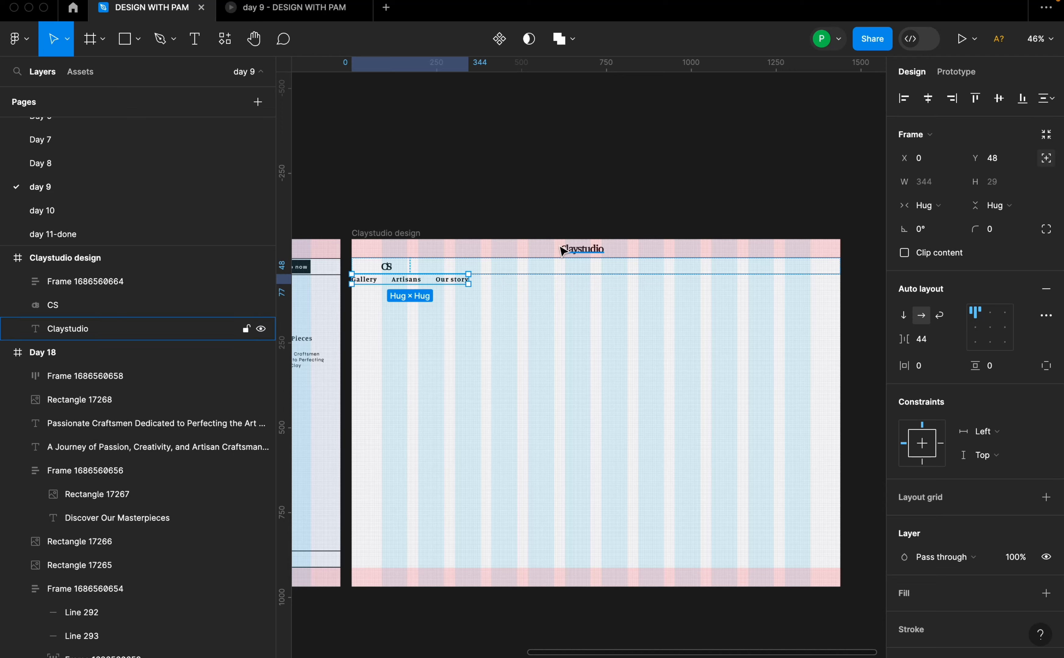
Place the navigation links between the two header lines at Y 10 and centre them horizontally.
left_click_drag(447, 282, 624, 270)
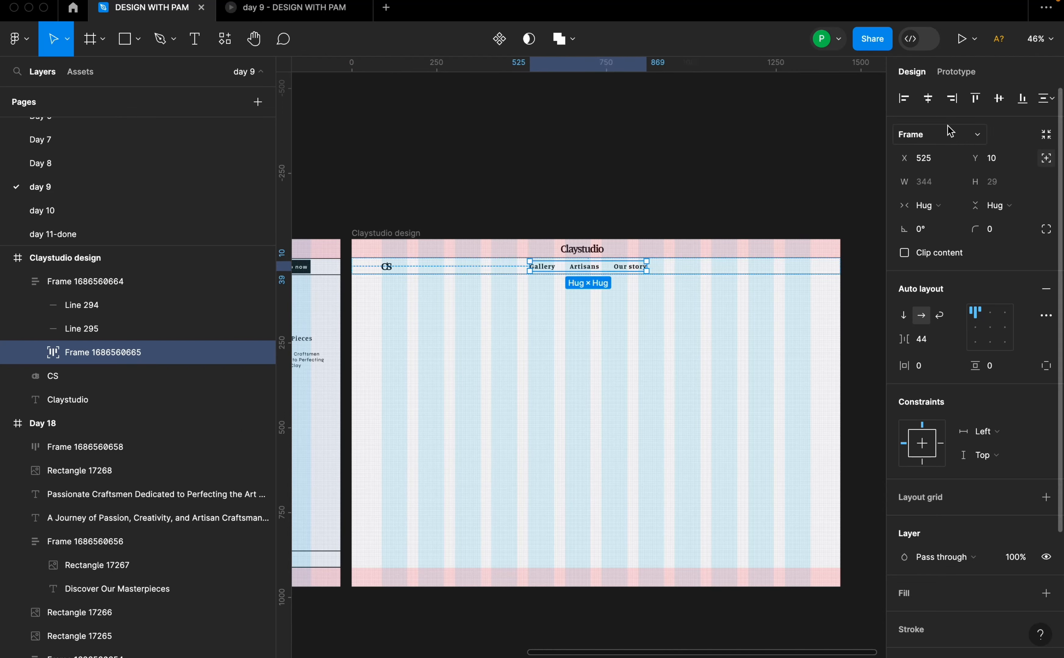
left_click(927, 100)
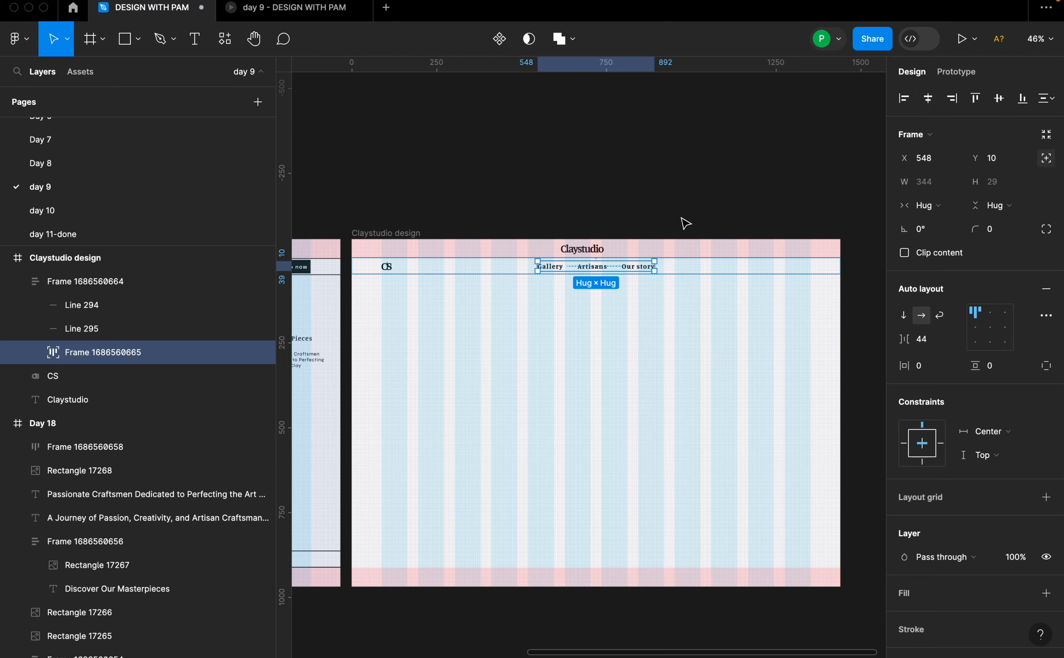
scroll(680, 273, "up", 1)
scroll(680, 273, "up", 2)
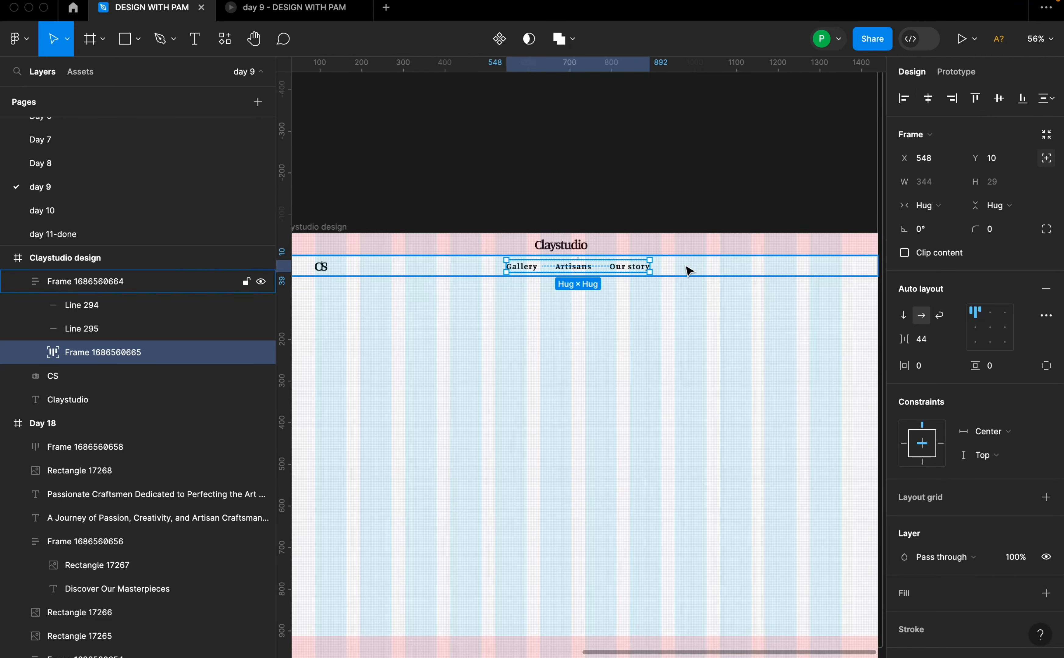
scroll(423, 342, "down", 2)
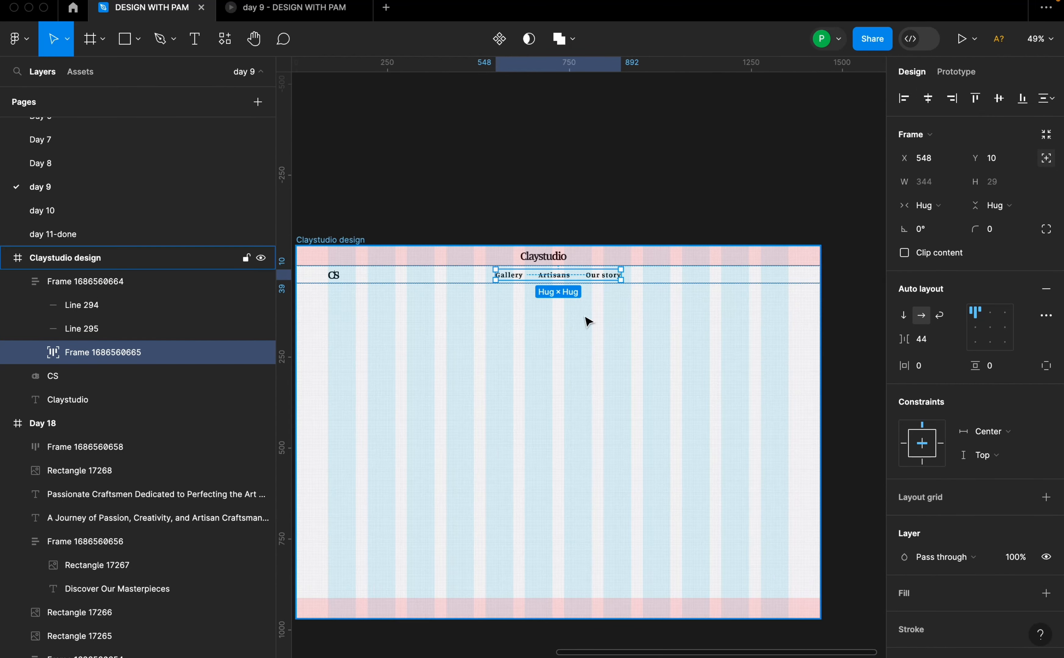
Add a "Shop now" text in the Claystudio design frame below the header, at about X 248, Y 273.
scroll(734, 327, "down", 3)
scroll(727, 331, "down", 3)
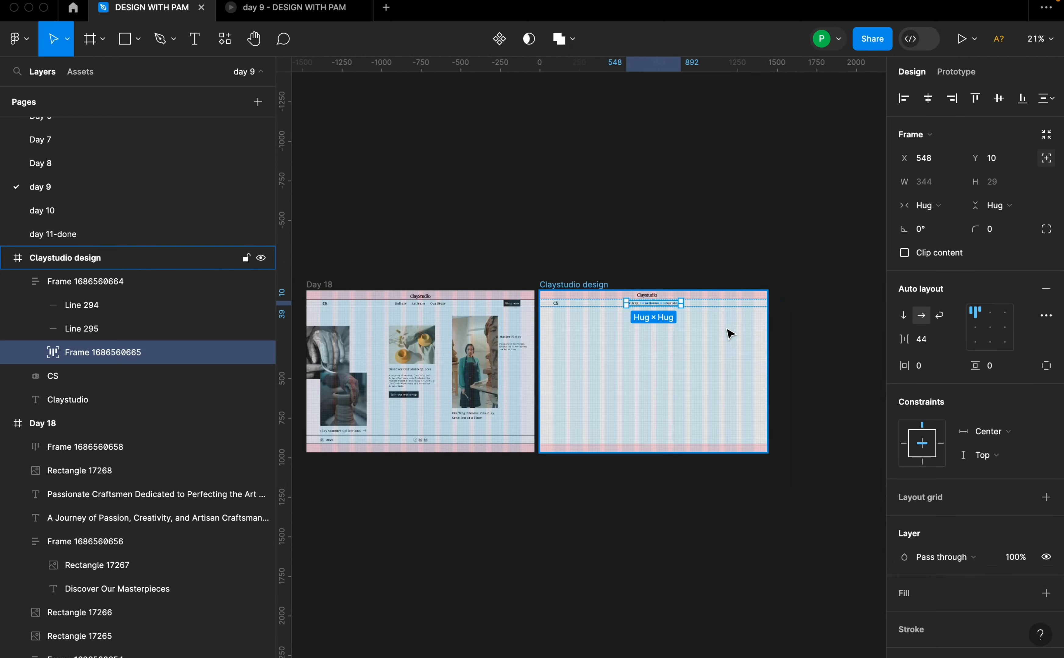
scroll(729, 332, "up", 3)
scroll(504, 347, "up", 2)
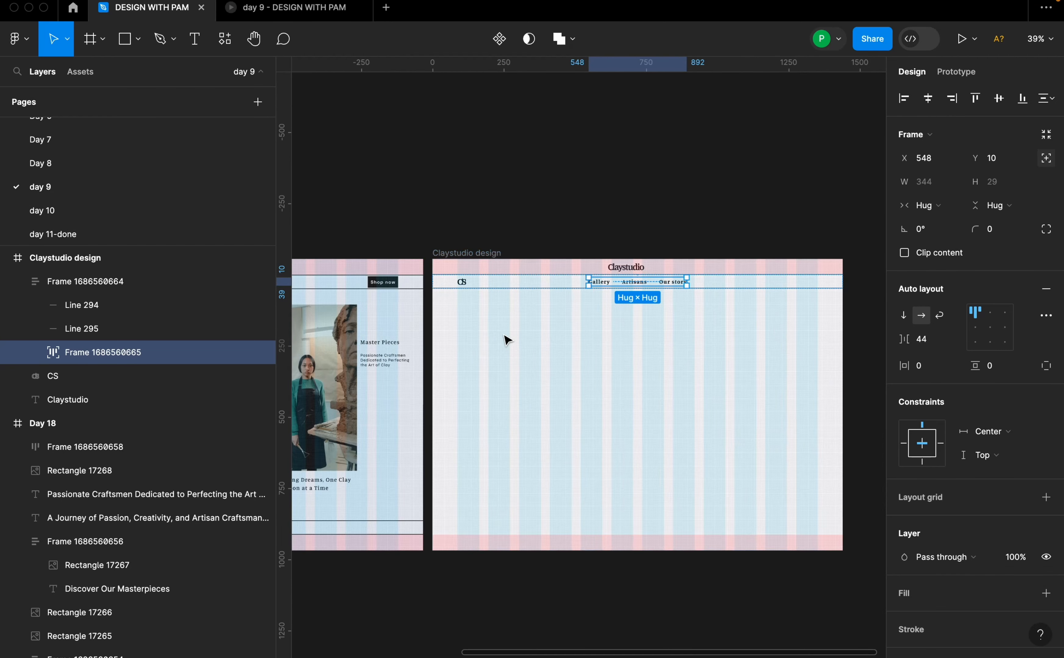
left_click(504, 336)
key("t")
left_click(503, 337)
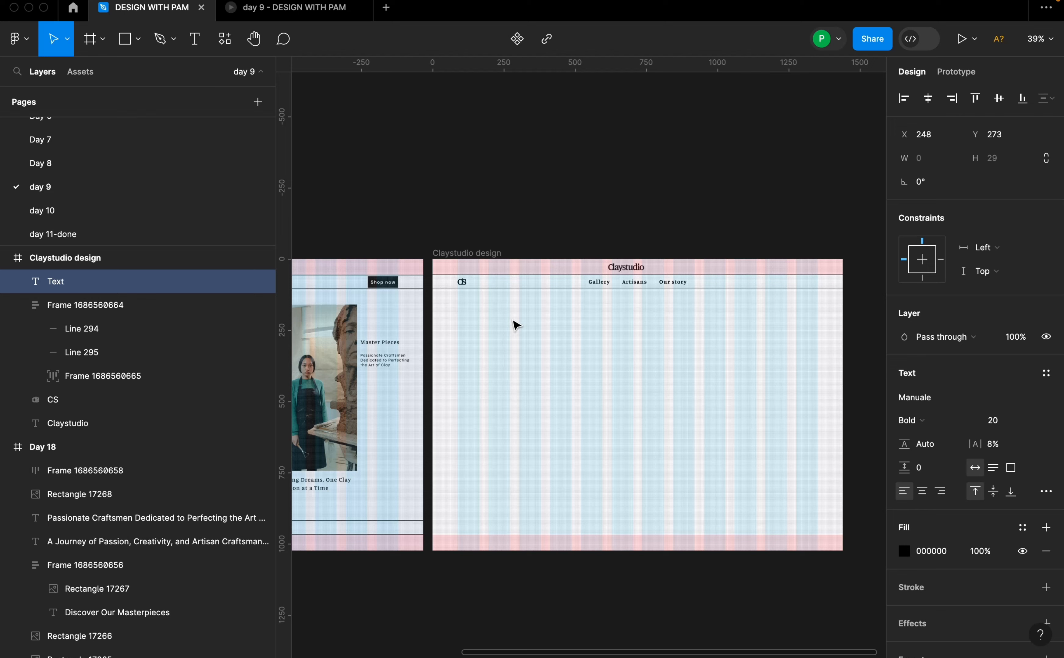
type("Shop now")
left_click(541, 375)
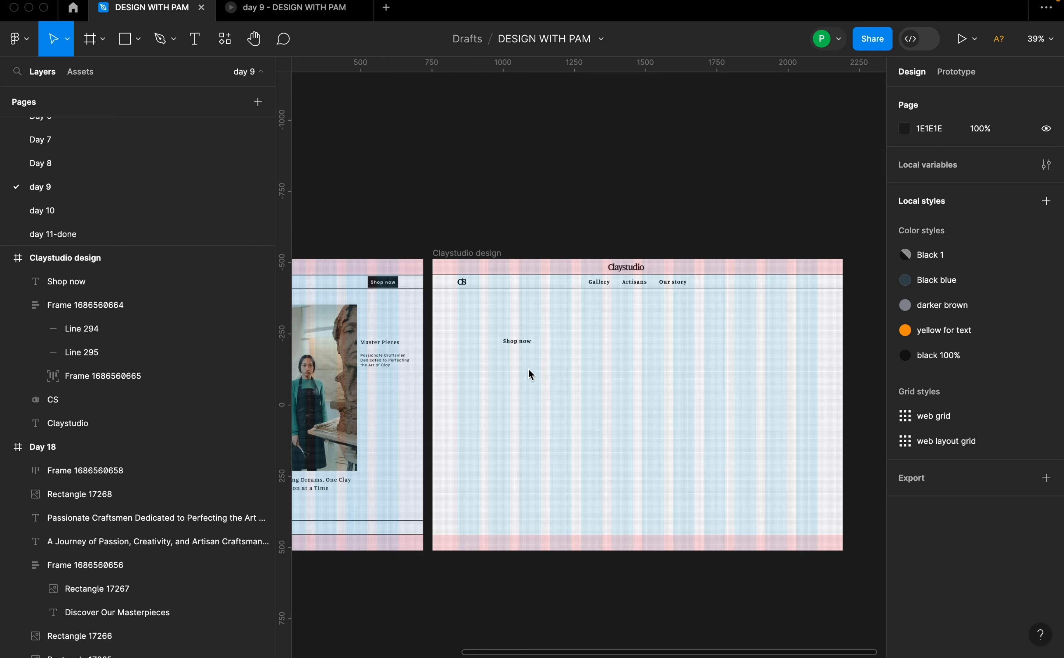
Wrap the Shop now text in an auto layout frame to form a button.
scroll(524, 365, "up", 3)
left_click(526, 339)
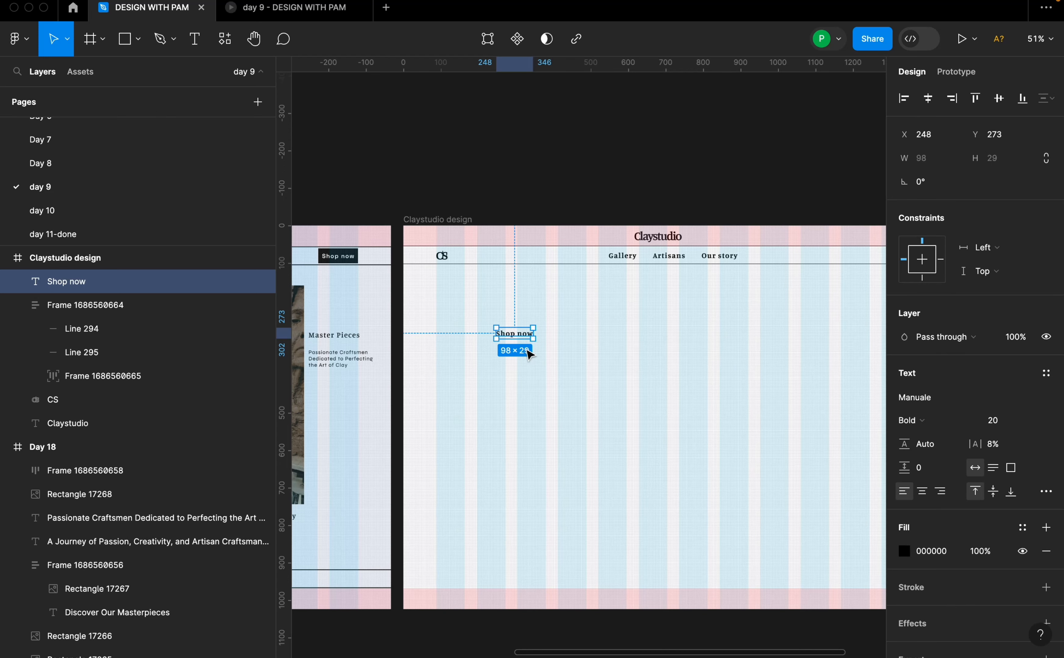
key("shift+a")
Move the Shop now button into the header lines' frame with absolute position, at about X 1235, Y -1.
scroll(524, 347, "down", 3)
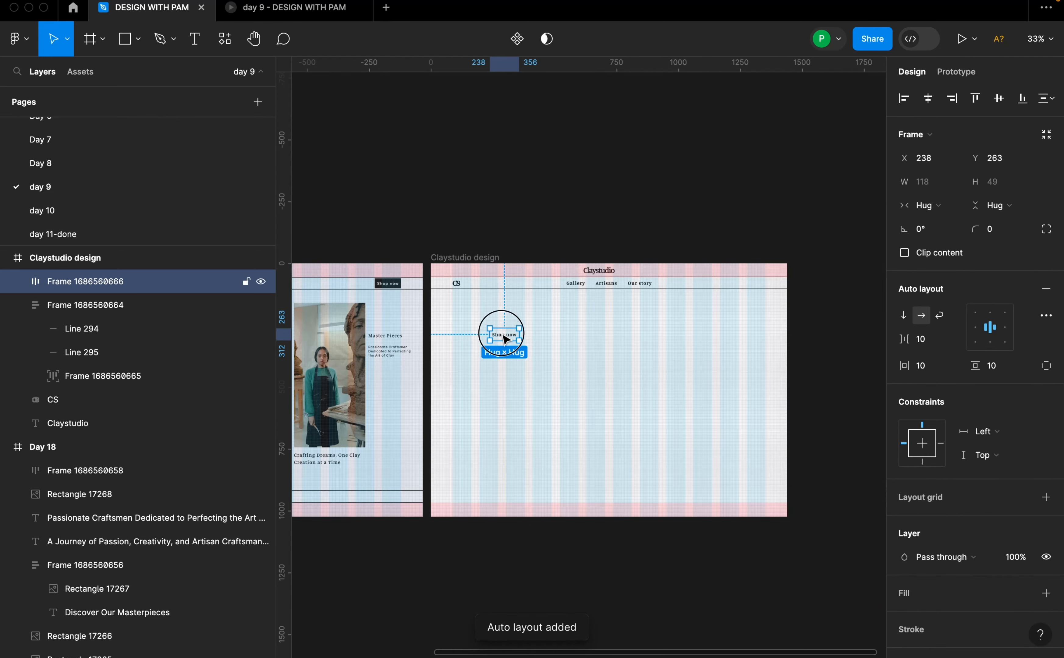
left_click_drag(502, 335, 755, 287)
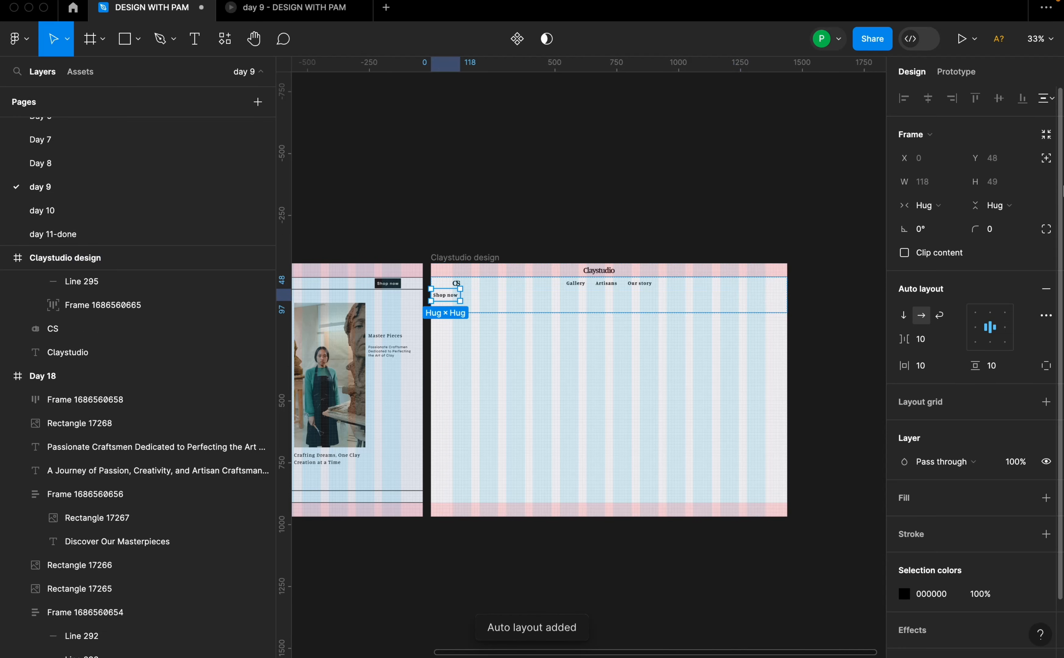
left_click(1048, 160)
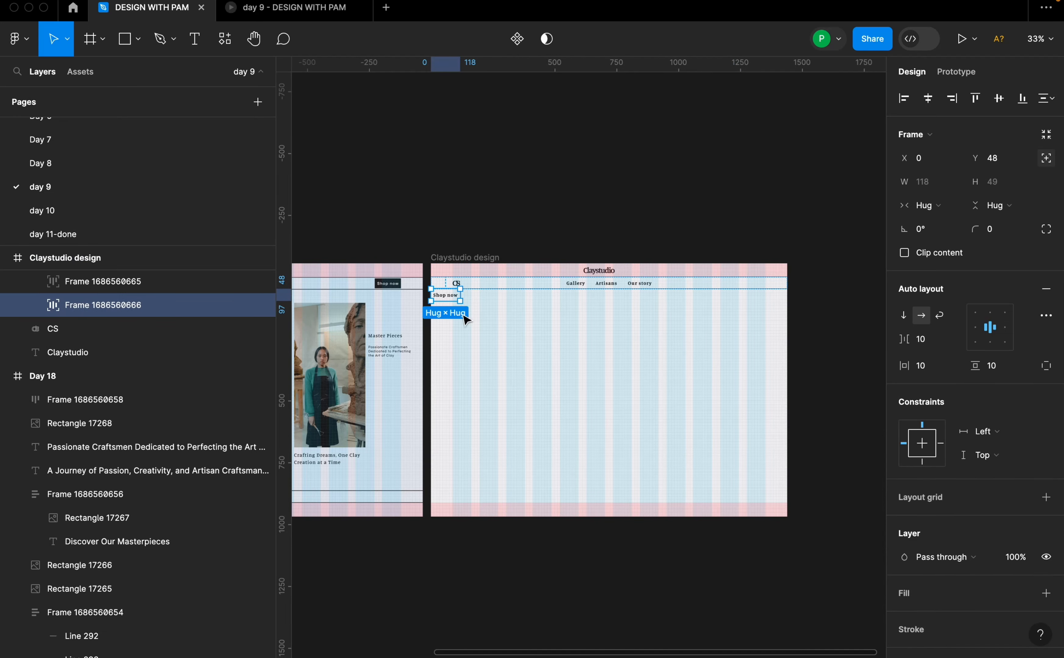
left_click_drag(542, 289, 749, 288)
scroll(755, 286, "up", 3)
scroll(748, 287, "up", 5)
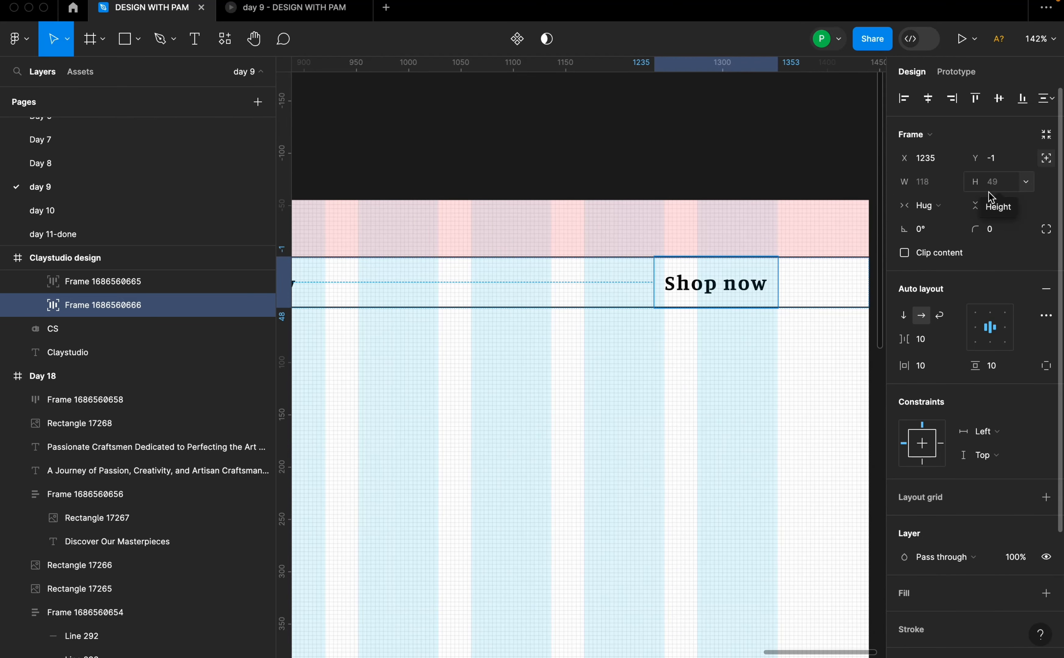
Set the Shop now button's height to a fixed 48.
left_click(998, 183)
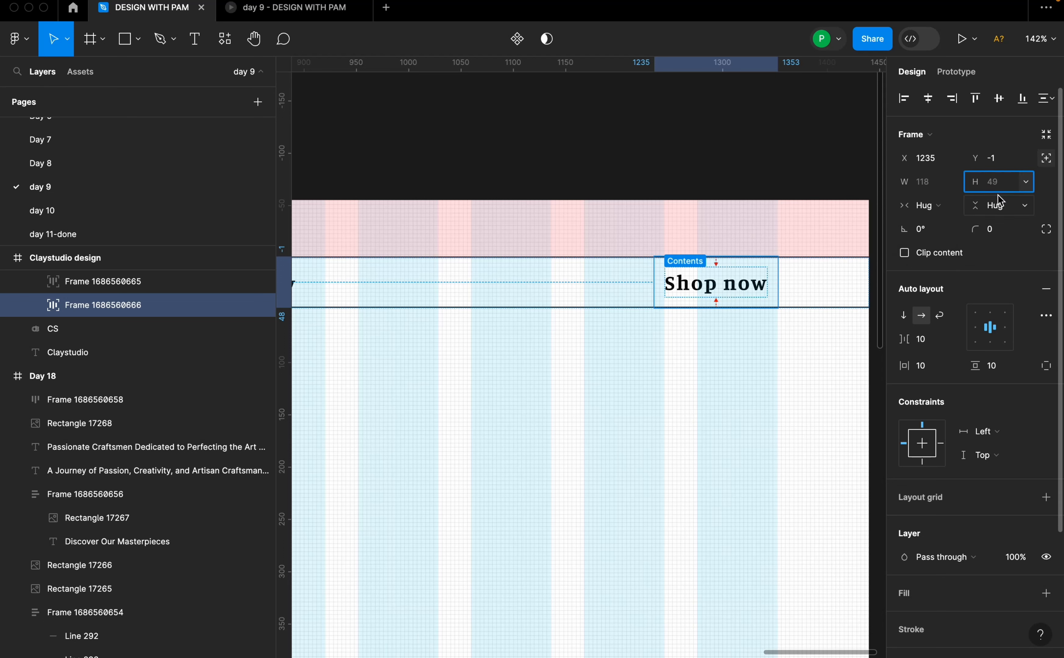
type("4")
key("Return")
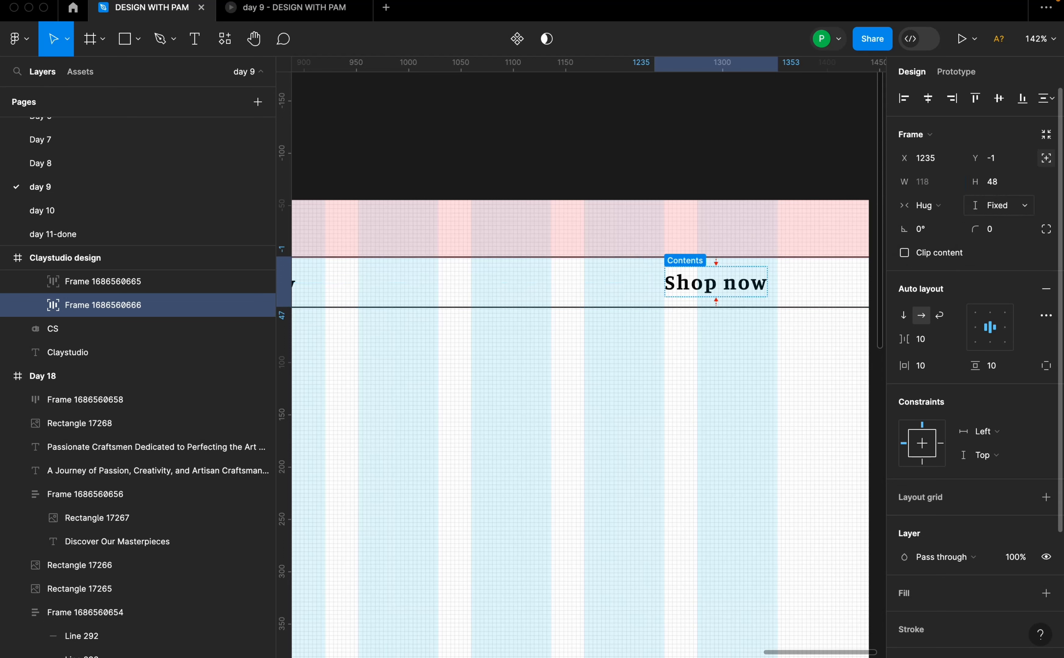
Give the Shop now button horizontal padding 16 and vertical padding 8, and align it with the last grid column at X 1223, Y 0.
left_click(933, 373)
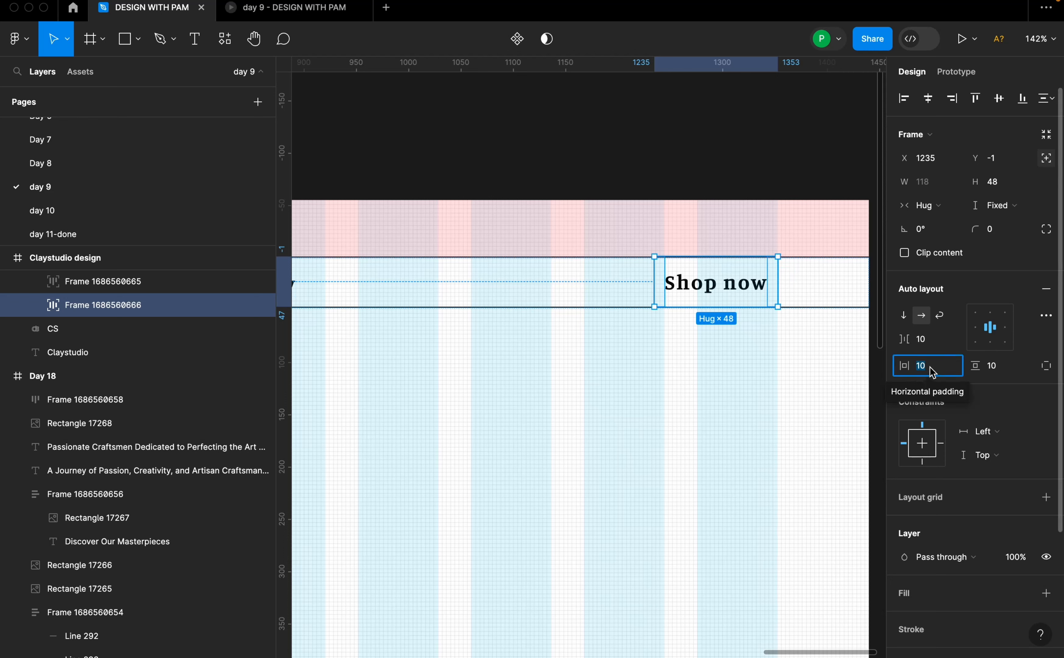
type("16")
key("Return")
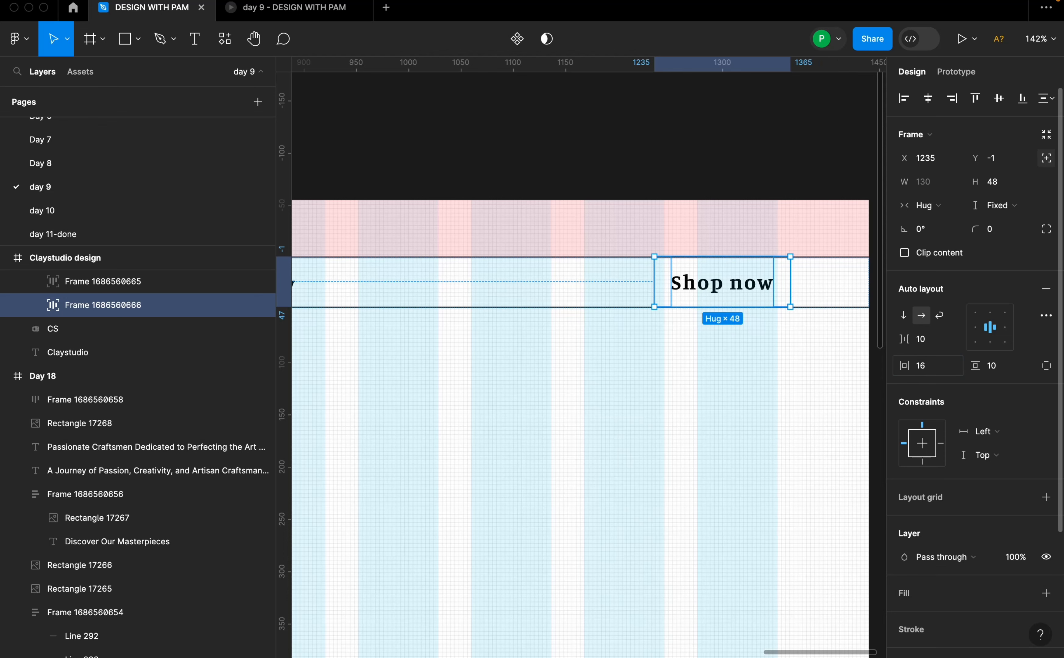
left_click(1007, 370)
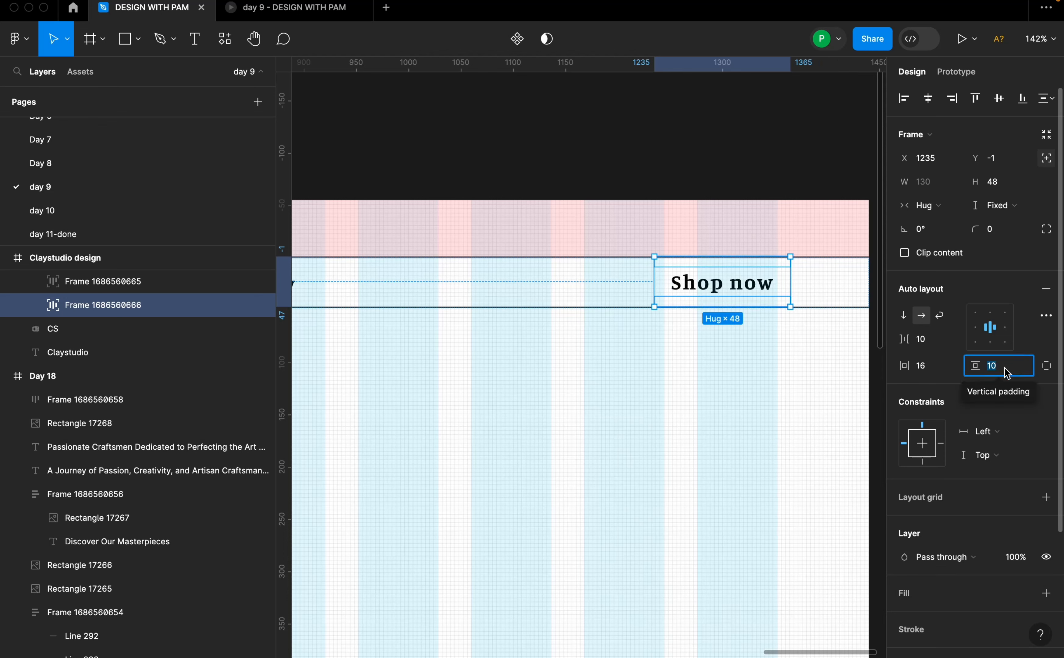
type("8")
key("Return")
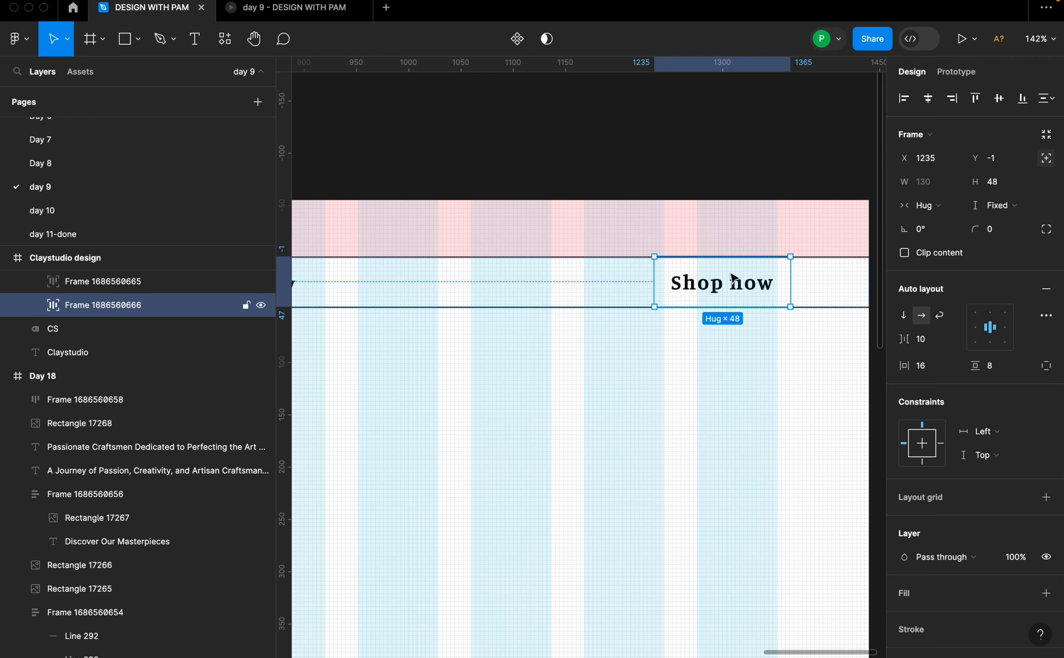
left_click_drag(735, 277, 757, 280)
Fill the Shop now button with the black 100% colour style and detach the style from the fill.
scroll(1014, 524, "down", 5)
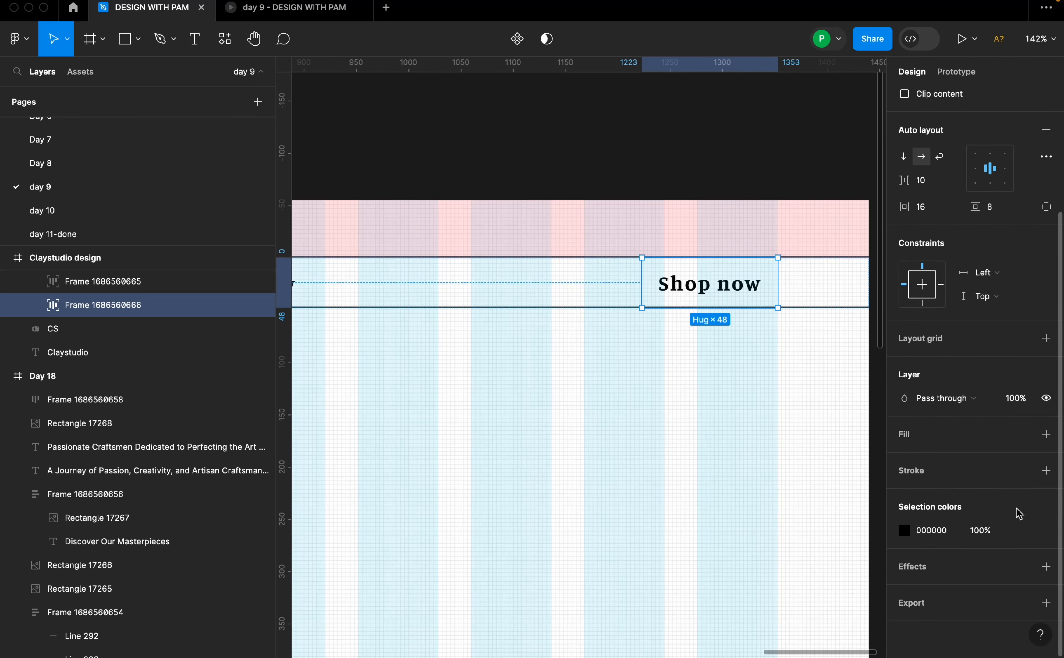
left_click(1048, 439)
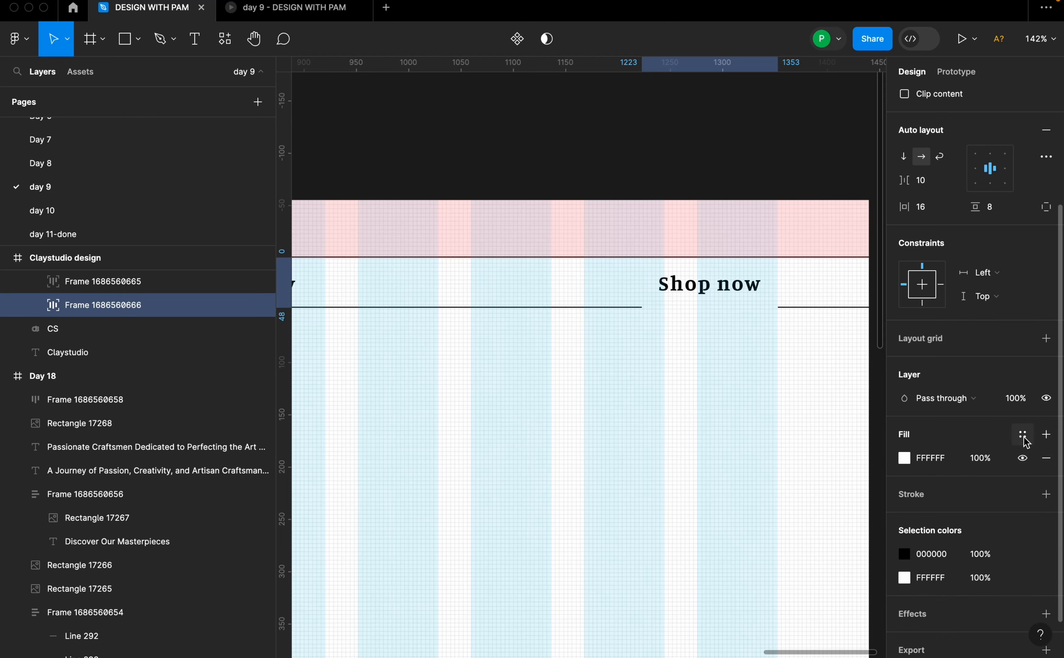
left_click(1023, 437)
left_click(778, 535)
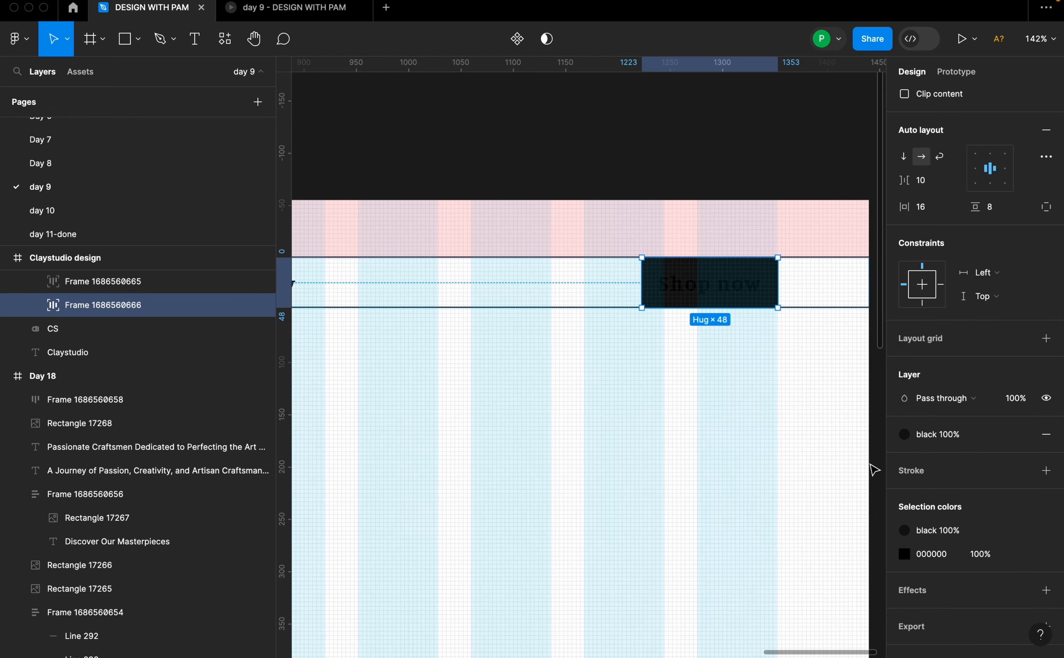
left_click(1023, 434)
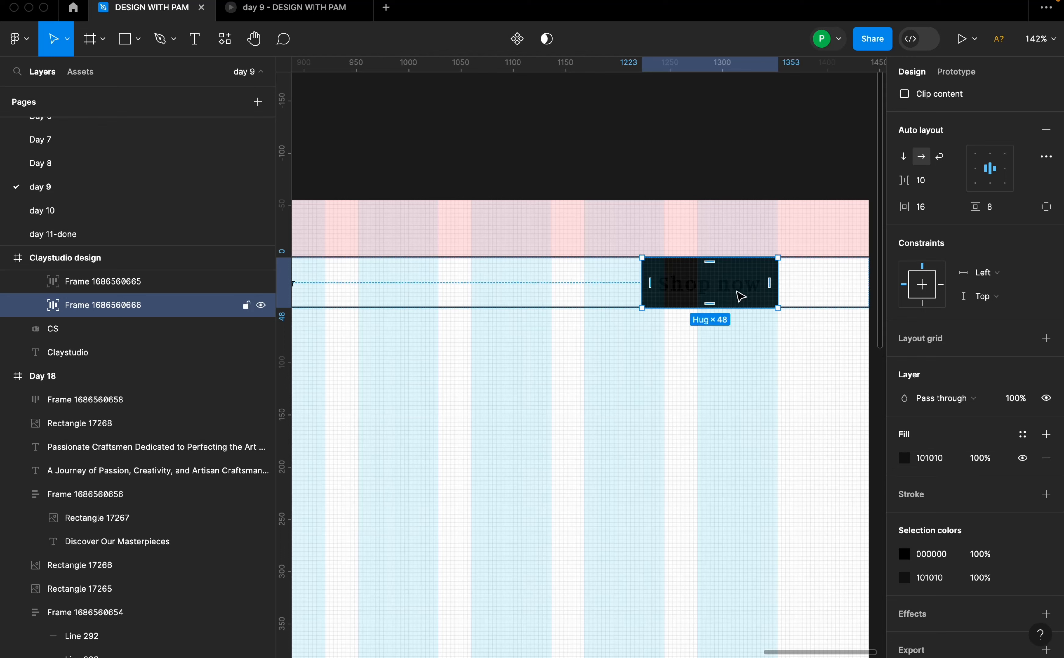
Change the Shop now text colour to white, FFFFFF.
double_click(737, 292)
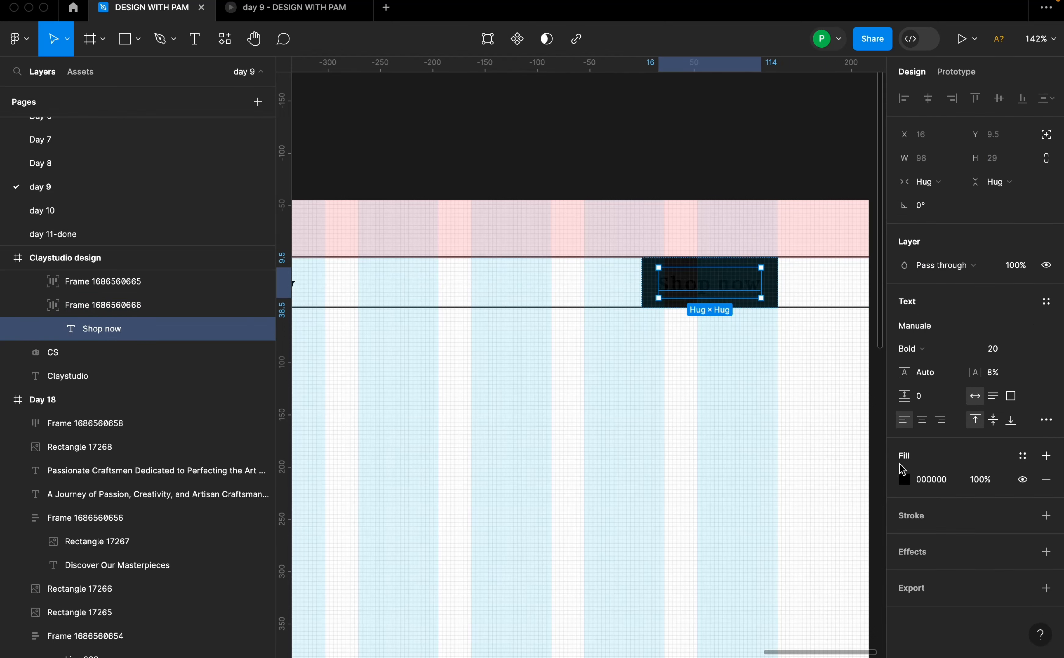
left_click(904, 480)
left_click_drag(712, 280, 701, 271)
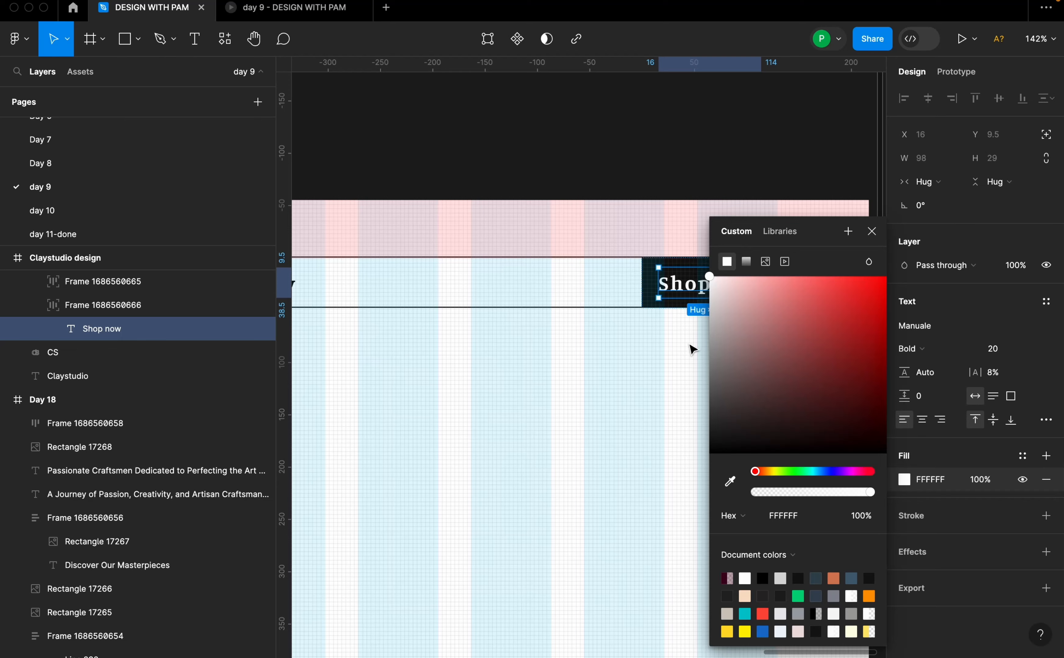
left_click(692, 351)
Hide all five layout grids of the Claystudio design frame: the three row grids, the 12 columns and the 4px grid.
scroll(734, 371, "down", 10)
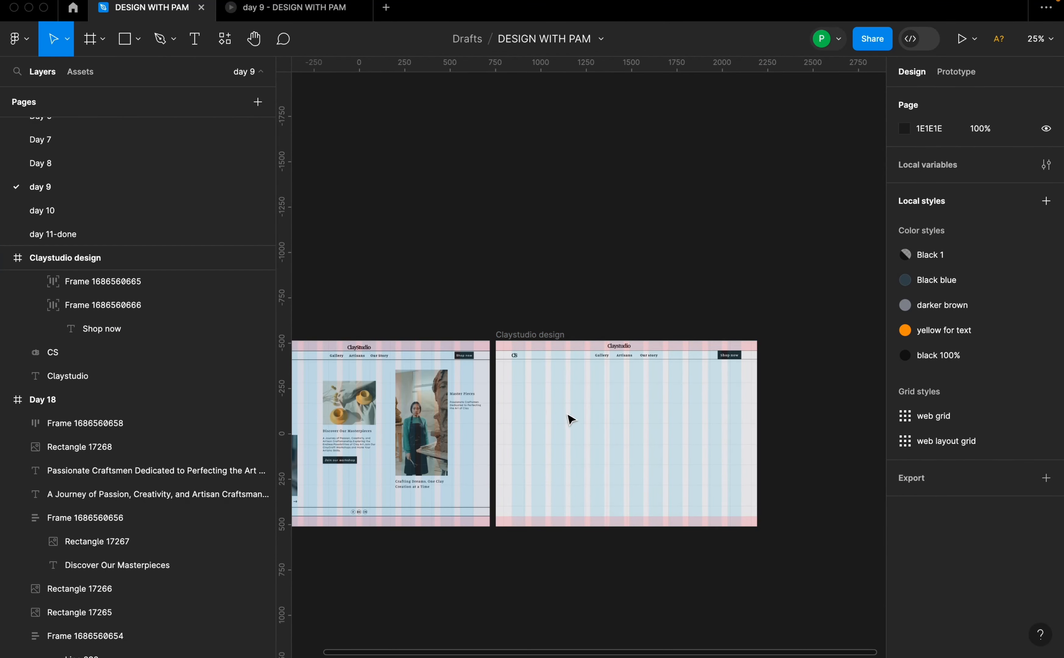
scroll(571, 419, "down", 2)
left_click(748, 346)
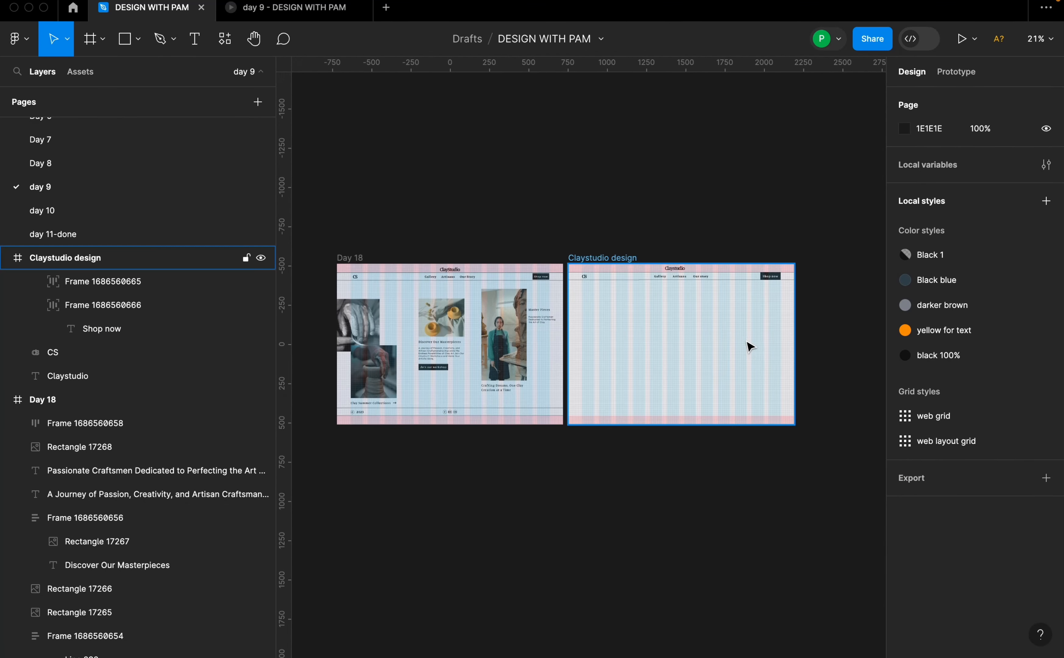
key("Escape")
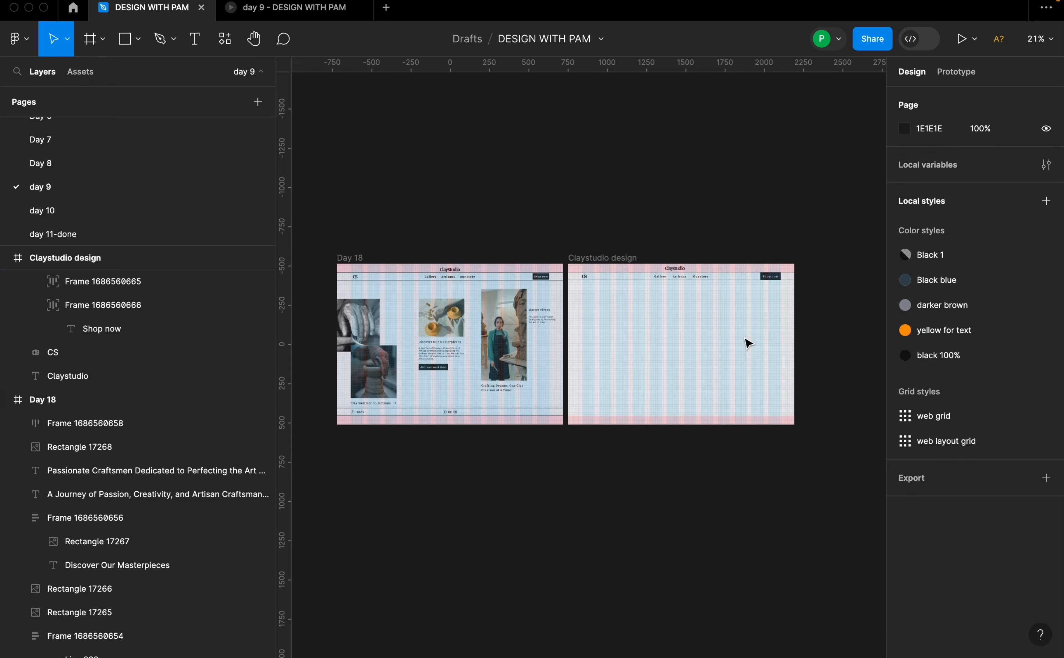
scroll(692, 162, "up", 1)
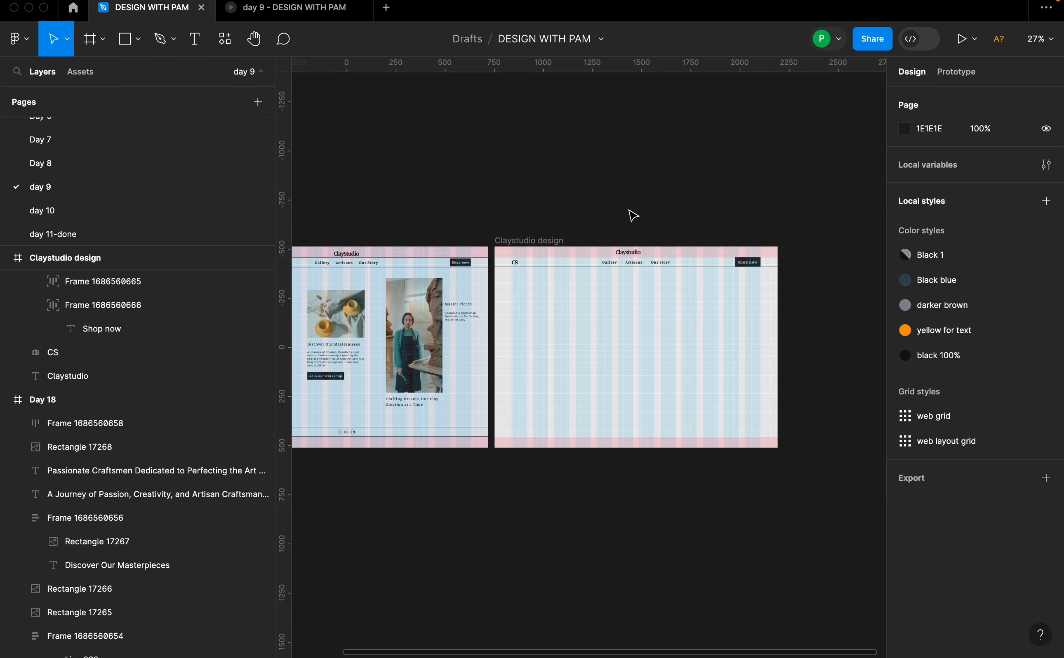
scroll(586, 233, "right", 3)
left_click(583, 235)
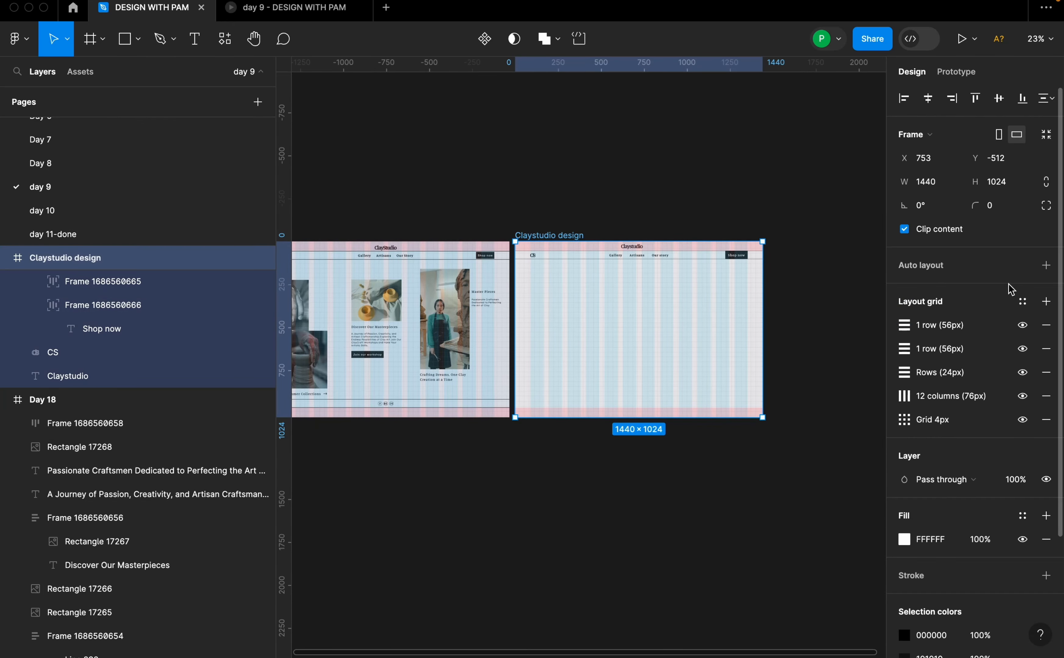
left_click(1022, 325)
left_click(1022, 349)
left_click(1022, 372)
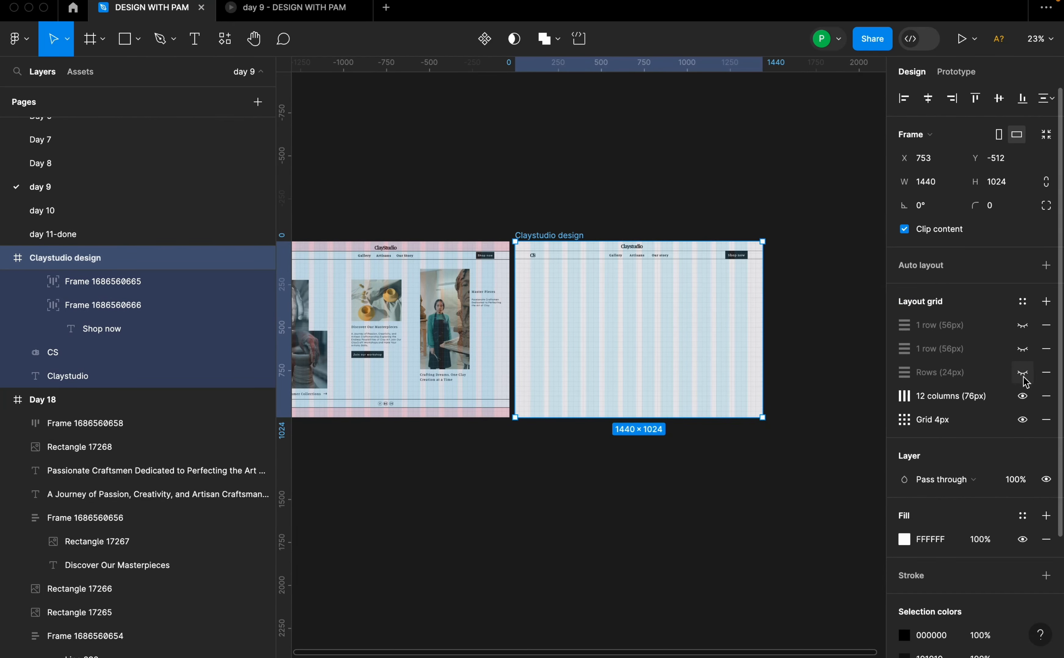
left_click(1023, 396)
left_click(1022, 419)
Save the Day 18 frame's layout grids as a grid style named "web" and hide the grids on that frame.
scroll(739, 288, "down", 1)
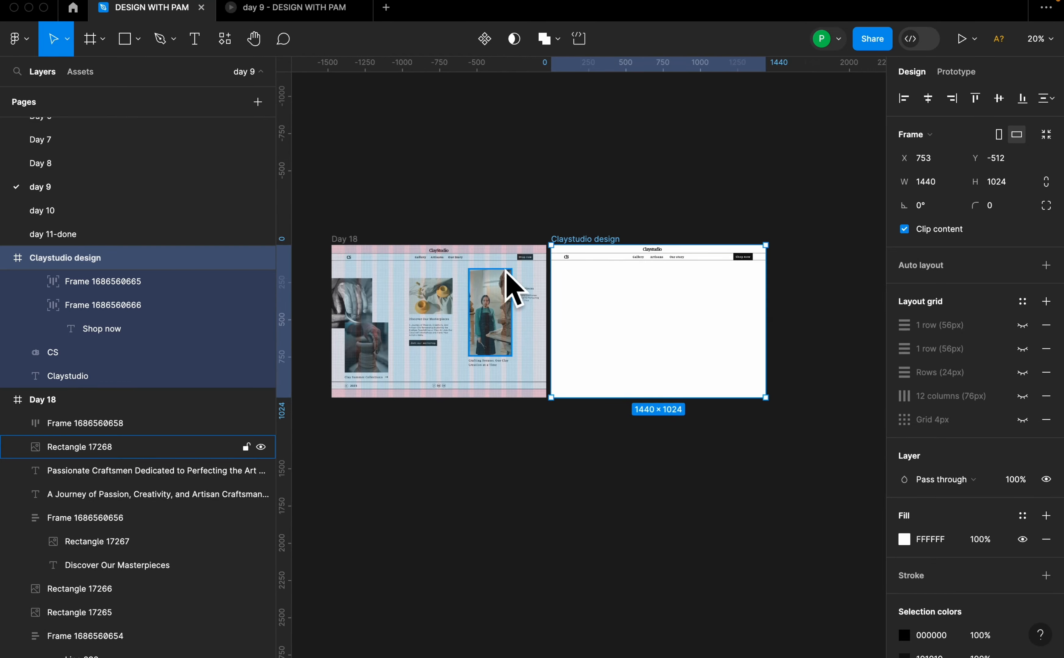
scroll(506, 280, "up", 2)
scroll(489, 271, "down", 1)
left_click(344, 238)
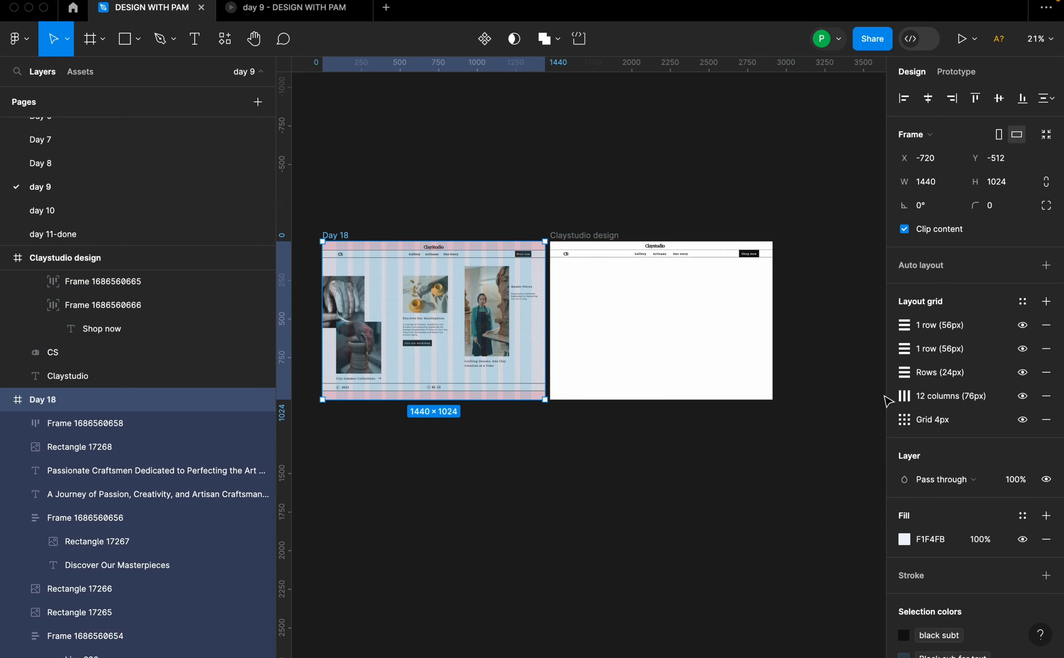
left_click(1022, 302)
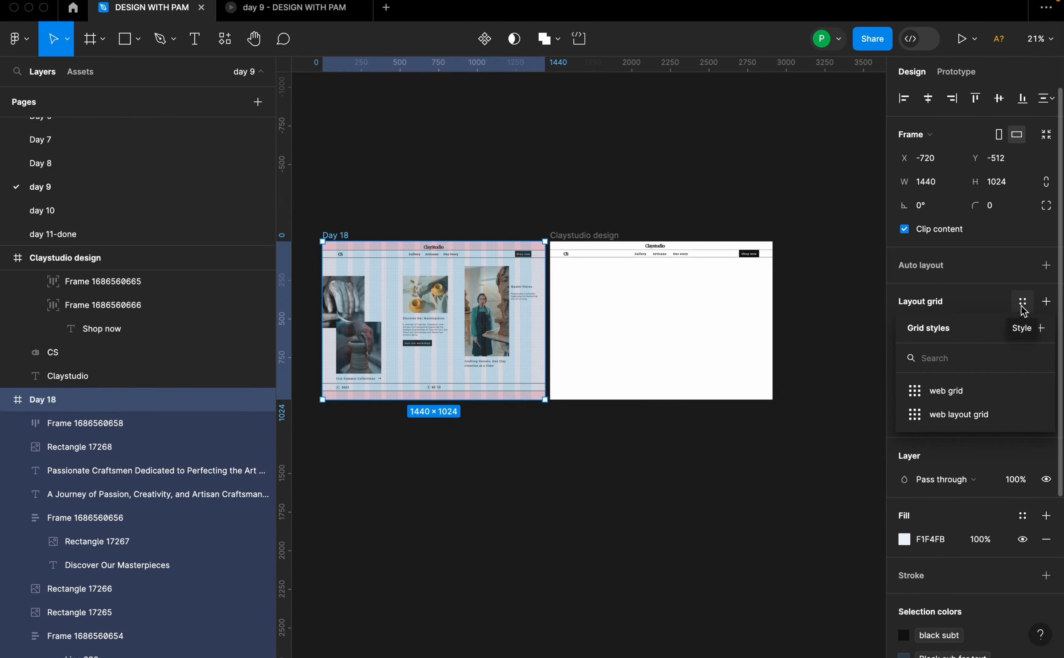
left_click(1041, 328)
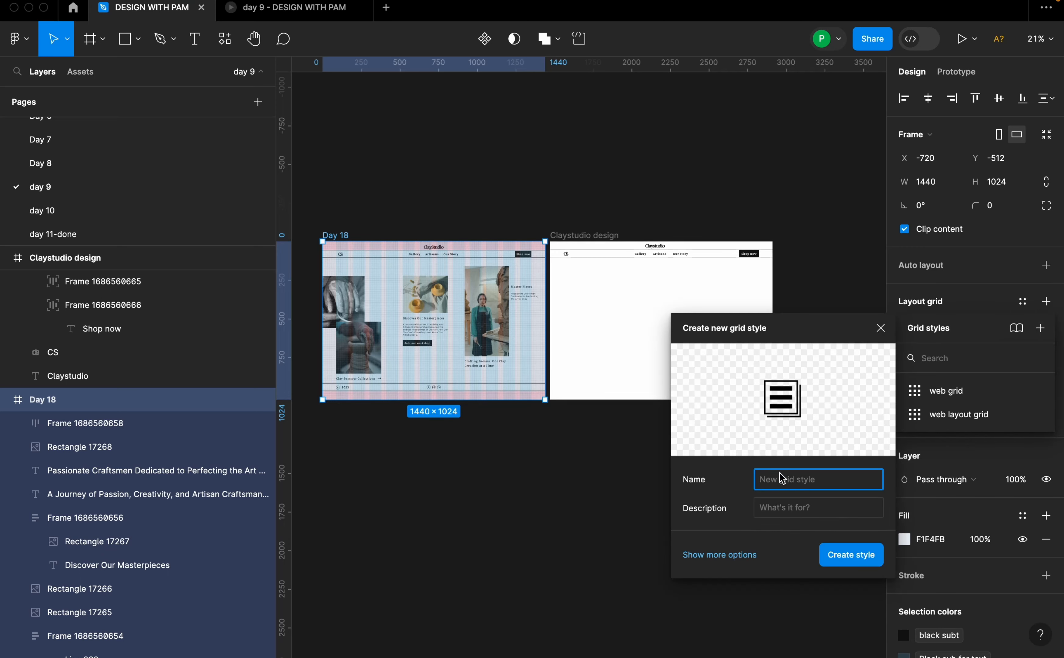
type("web")
key("Return")
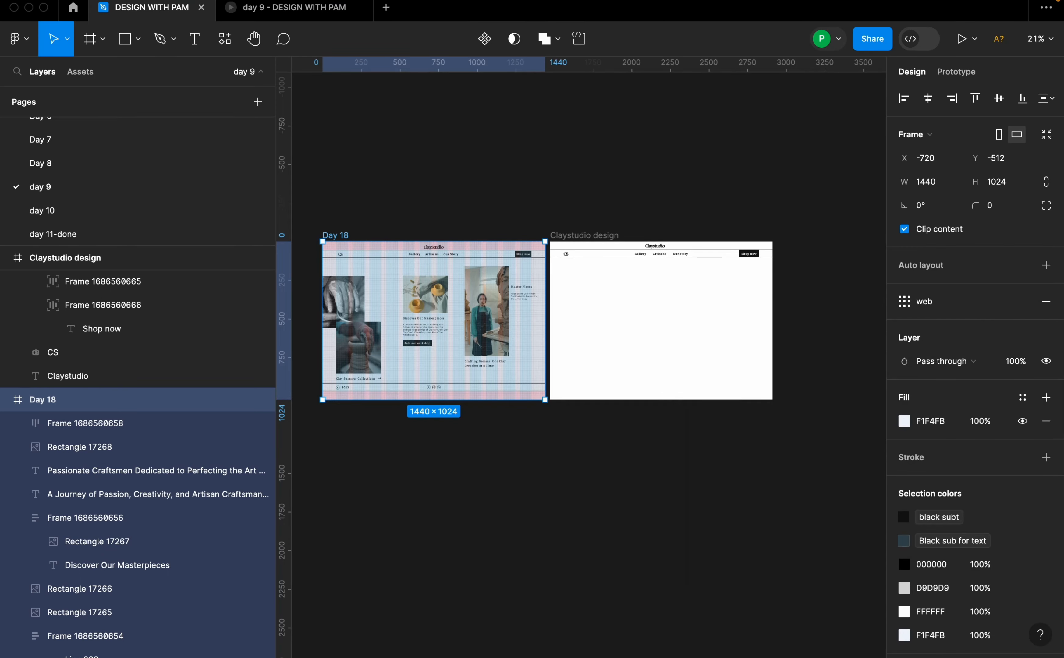
key("ctrl+g")
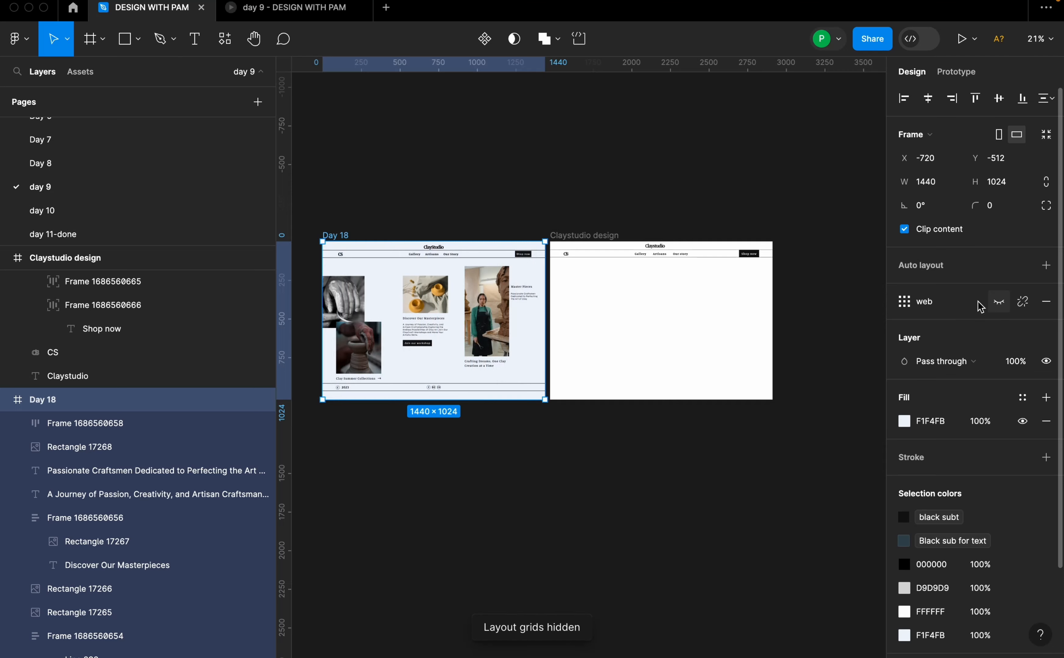
Set the Claystudio design frame's fill to F1F4FB by sampling the background colour of the Day 18 frame.
scroll(413, 333, "up", 2)
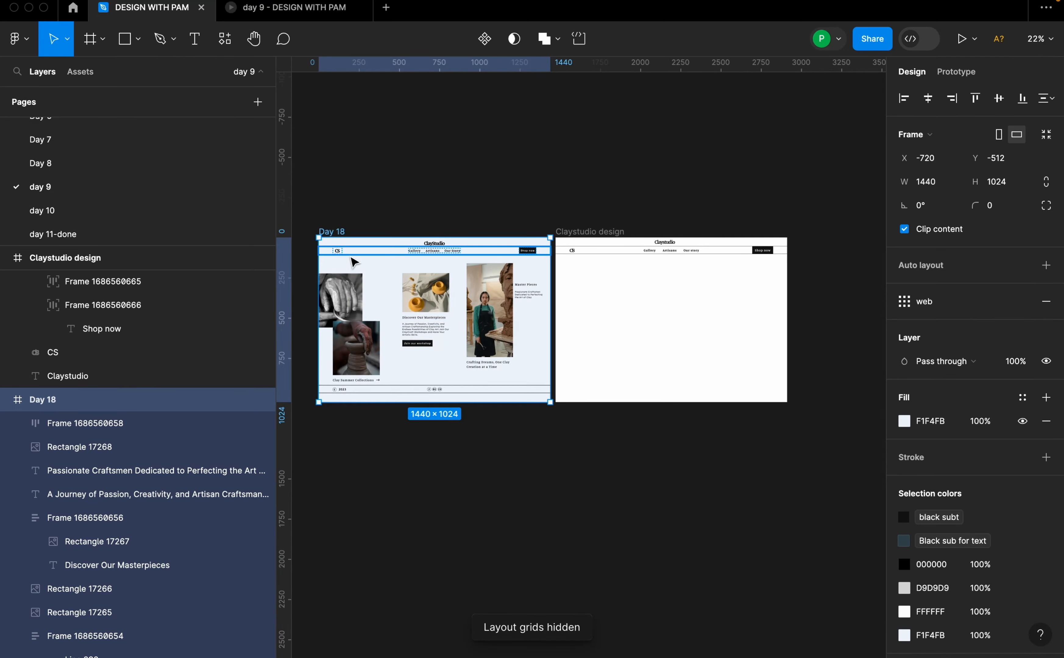
left_click(597, 229)
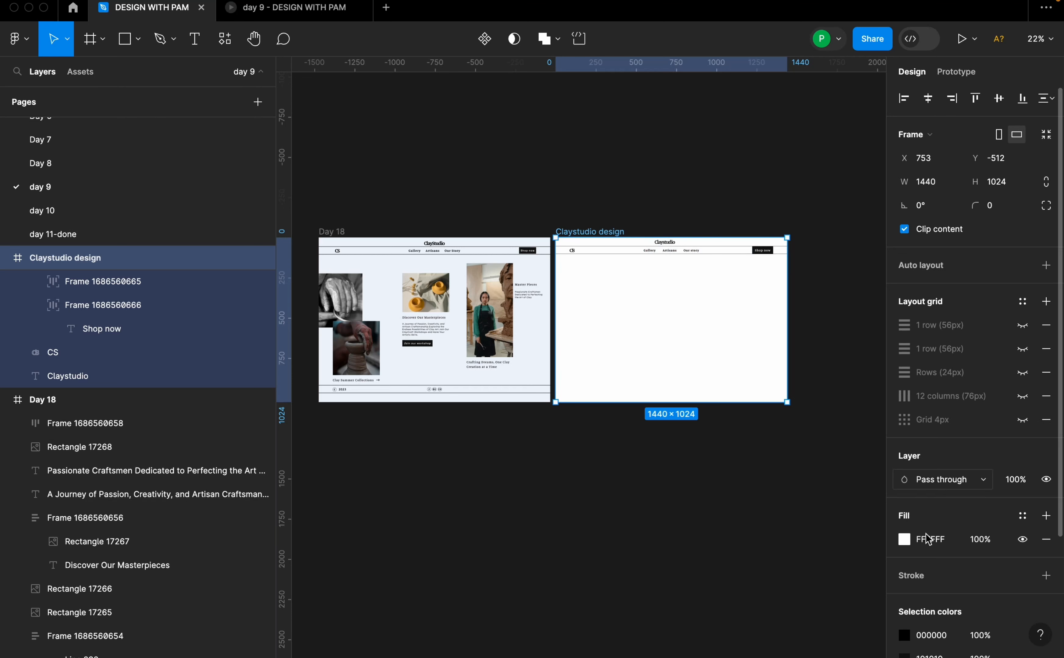
left_click(904, 540)
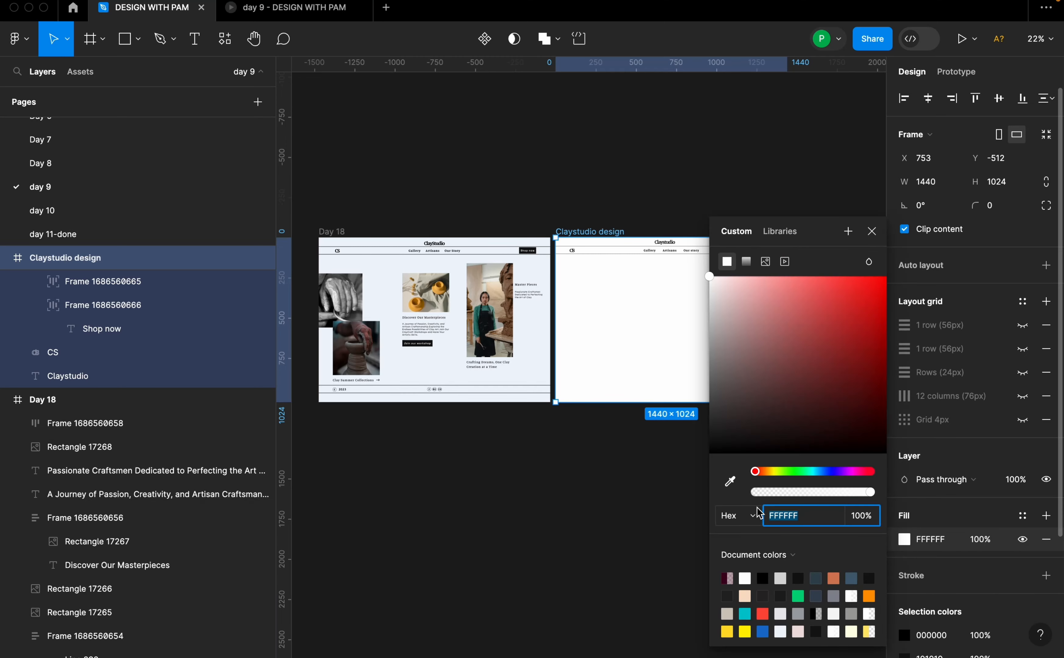
left_click(730, 482)
left_click(540, 343)
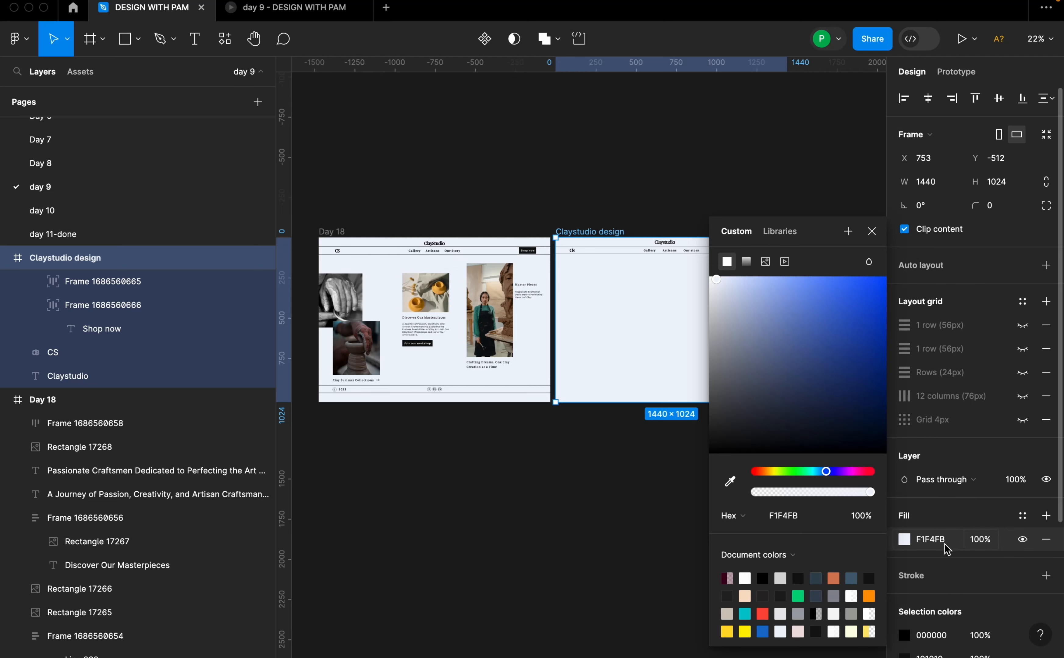
left_click(711, 329)
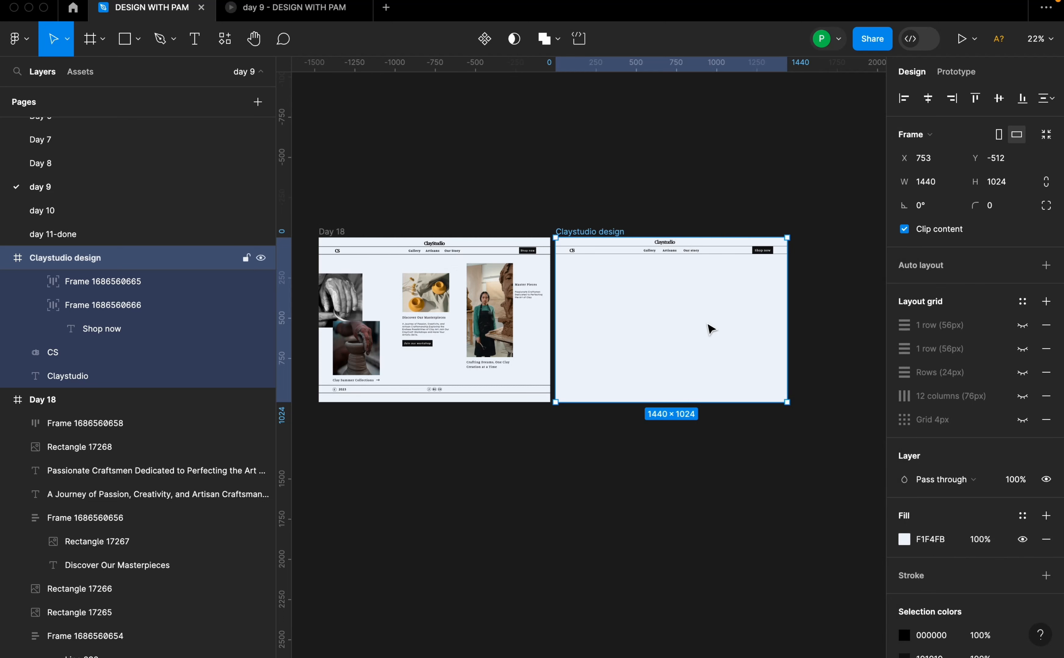
left_click(345, 306)
left_click(572, 204)
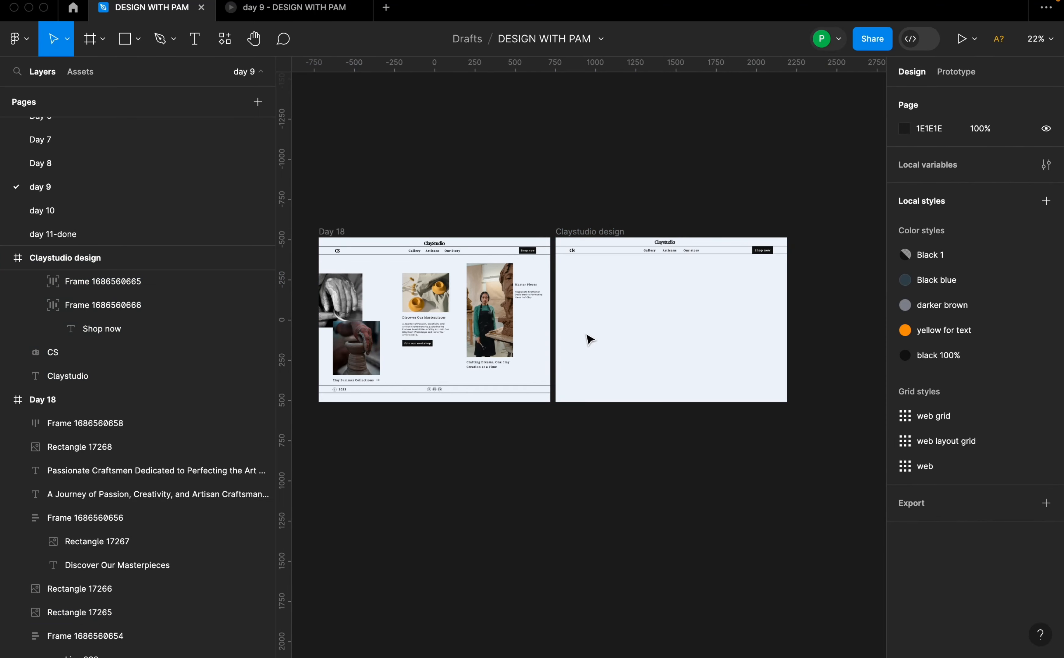
Draw a rectangle below the header of the Claystudio design frame, size it to 292 by 336 and move it to the frame's left edge.
key("r")
left_click_drag(567, 278, 624, 340)
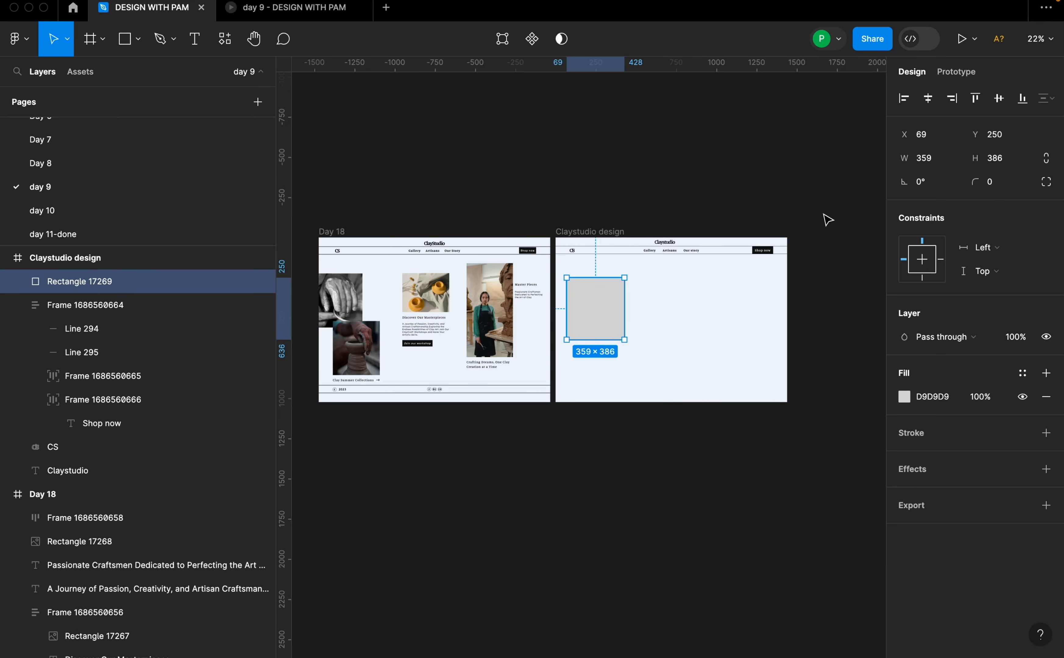
left_click(935, 163)
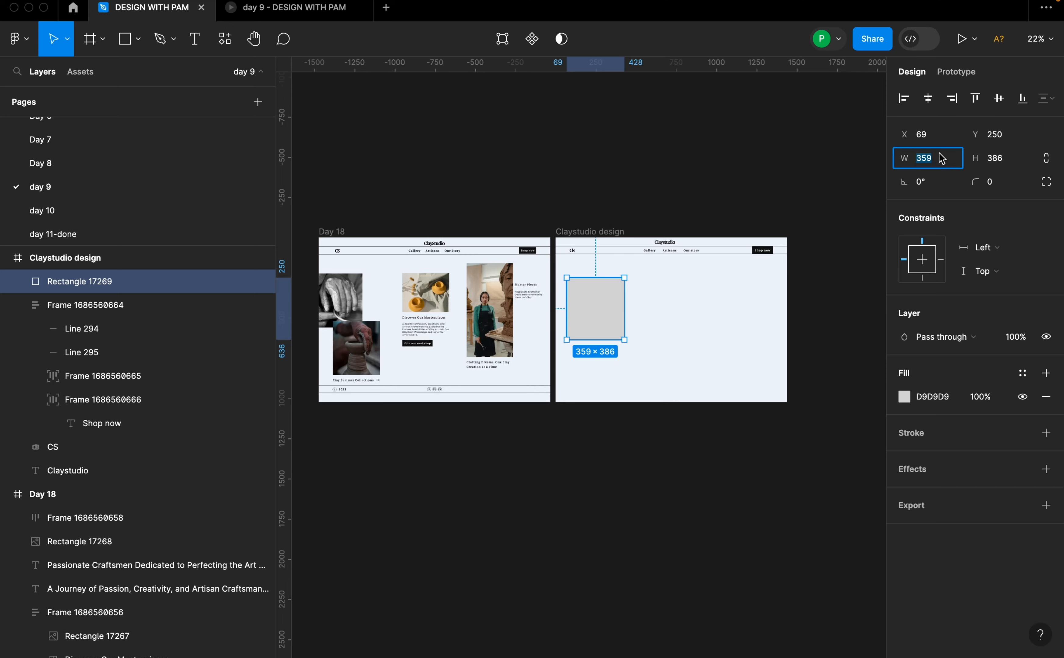
type("292")
key("Return")
left_click(1013, 164)
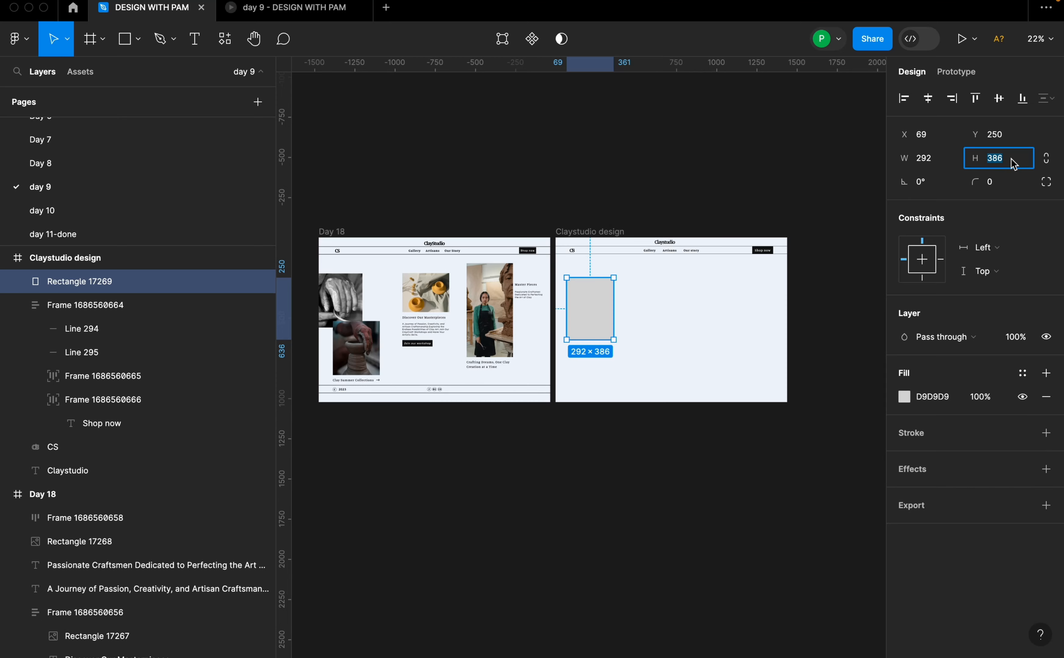
type("3")
key("Return")
scroll(589, 306, "up", 5)
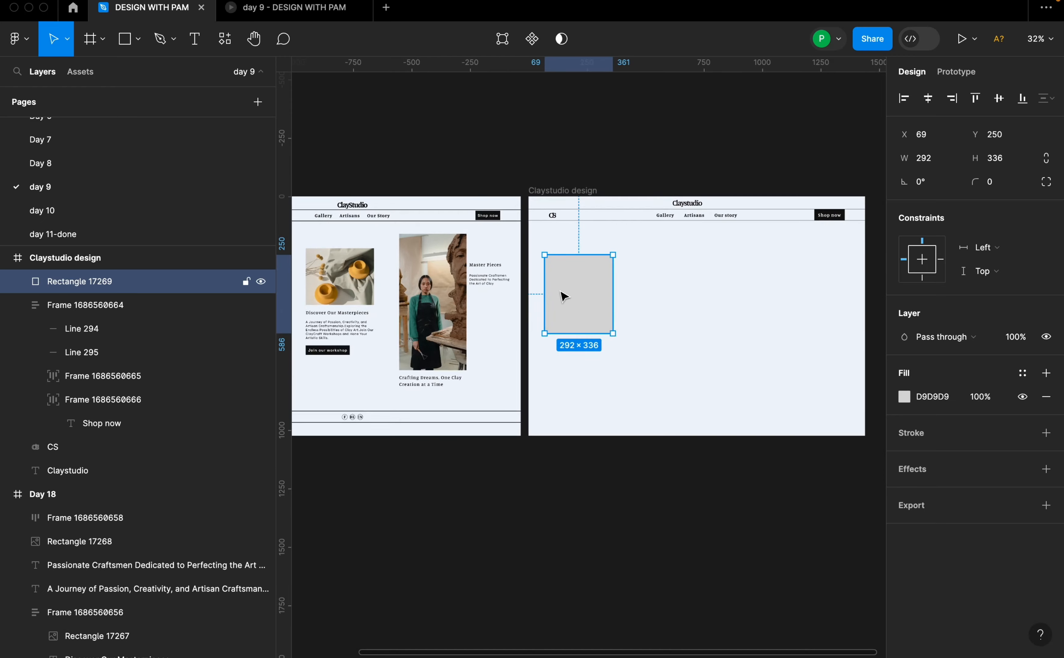
left_click_drag(589, 293, 563, 289)
Show all five layout grids of the Claystudio design frame: the three row grids, the 12 columns and the 4px grid.
left_click(558, 173)
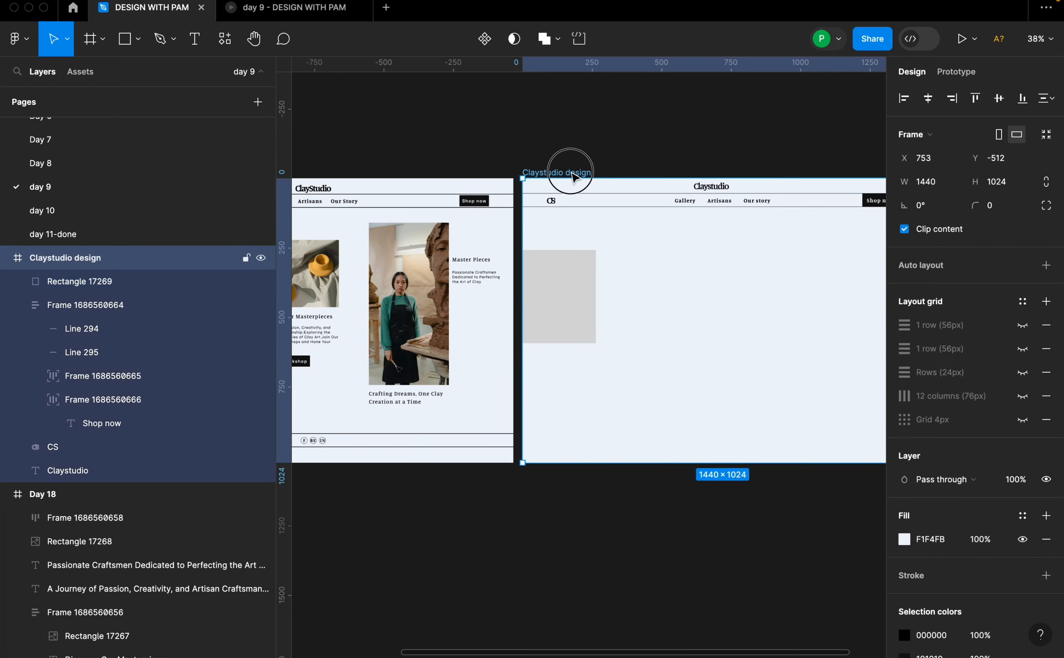
left_click(1023, 325)
left_click(1023, 348)
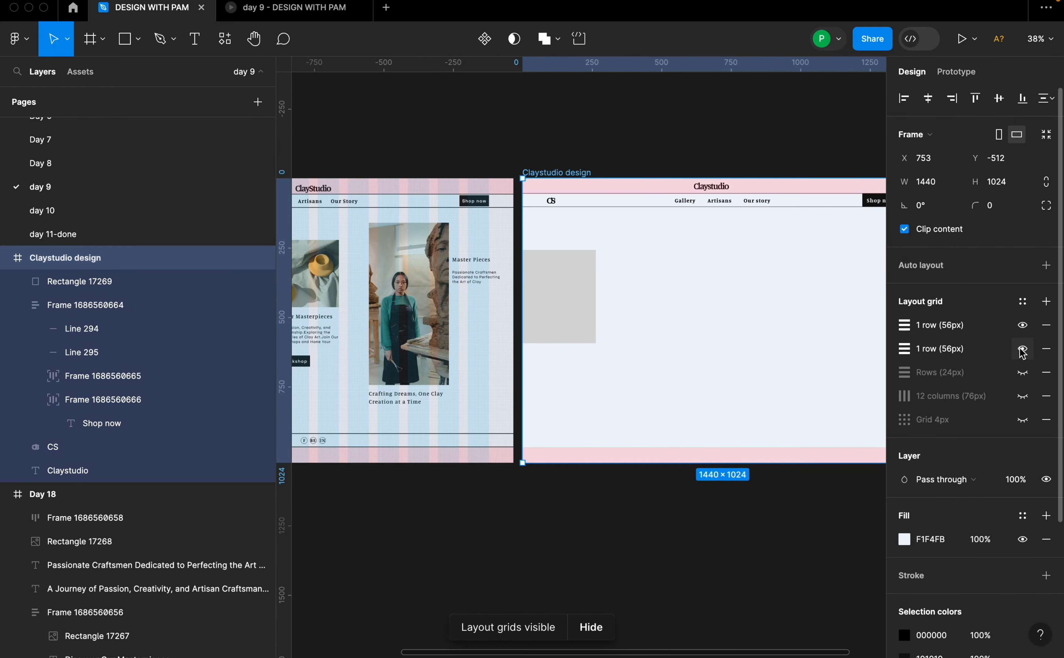
left_click(1023, 372)
left_click(1023, 396)
left_click(1023, 420)
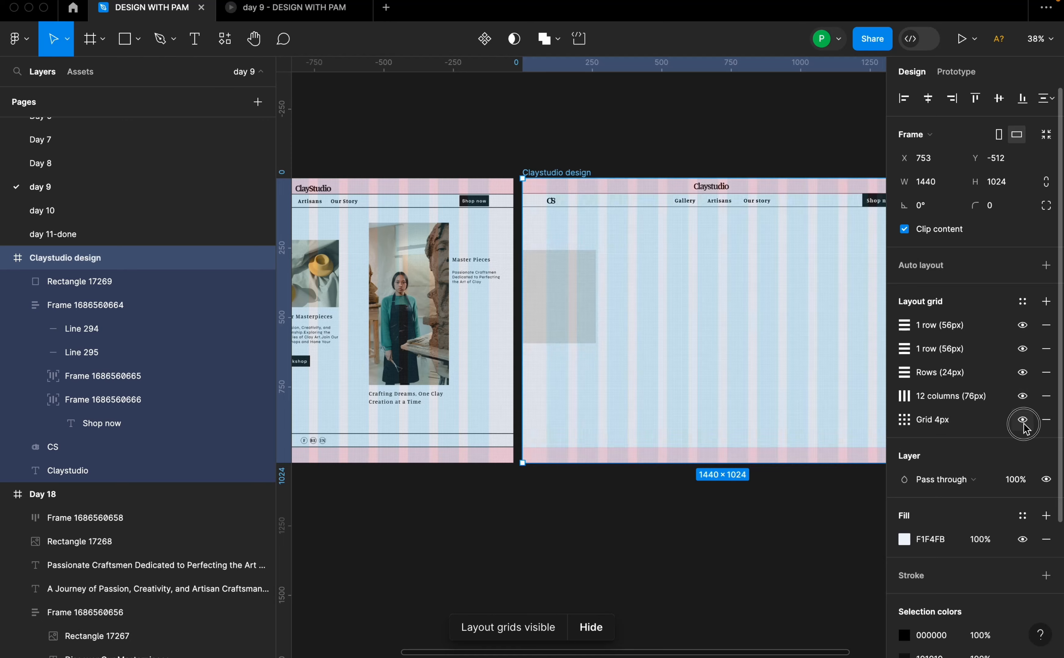
Align the grey rectangle to the layout grid at X -20, Y 256, slightly overhanging the frame's left edge.
scroll(679, 333, "up", 1)
scroll(652, 306, "up", 2)
scroll(520, 269, "up", 2)
left_click_drag(511, 254, 535, 244)
left_click(531, 243)
scroll(568, 246, "up", 2)
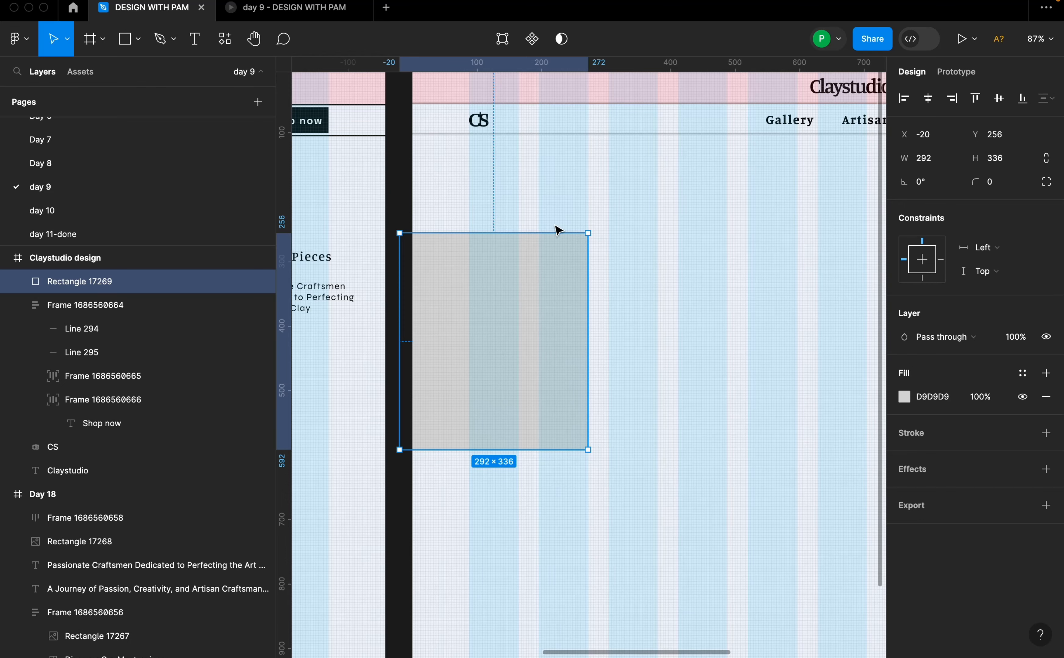
left_click(622, 302)
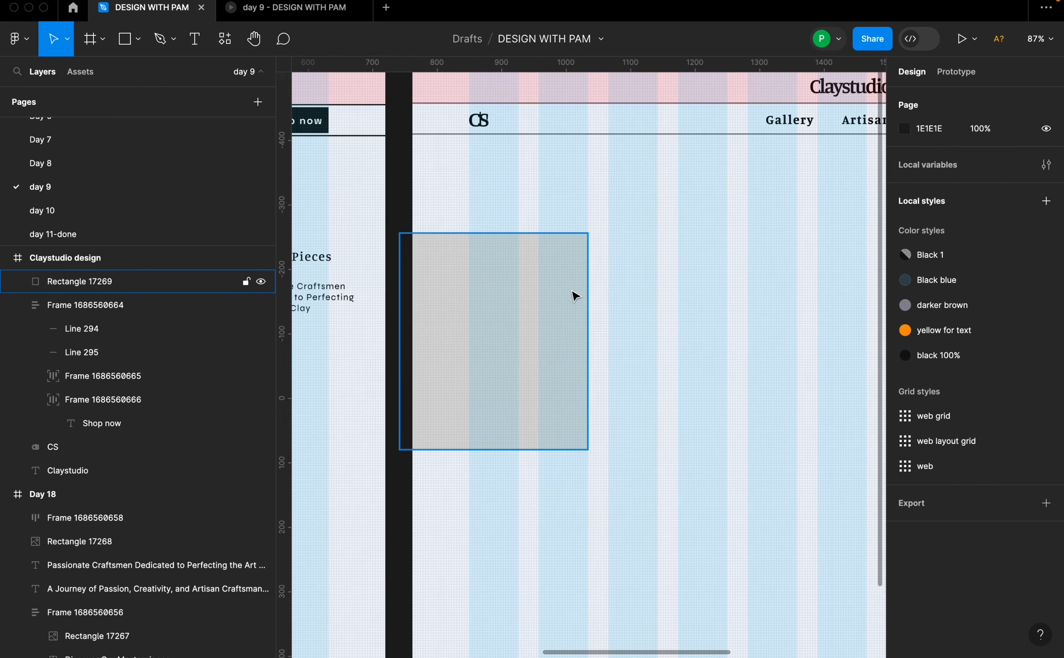
left_click(574, 294)
scroll(589, 269, "up", 5)
left_click_drag(550, 239, 550, 240)
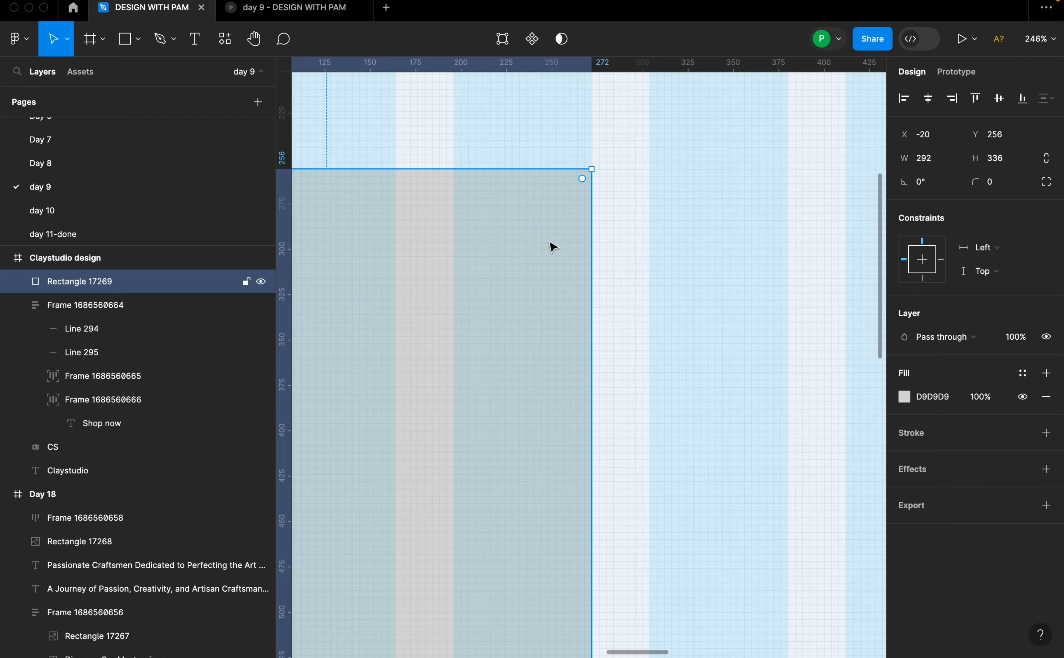
Duplicate the grey rectangle and place the copy diagonally below it on the column grid, at X 88, Y 564.
scroll(550, 245, "down", 10)
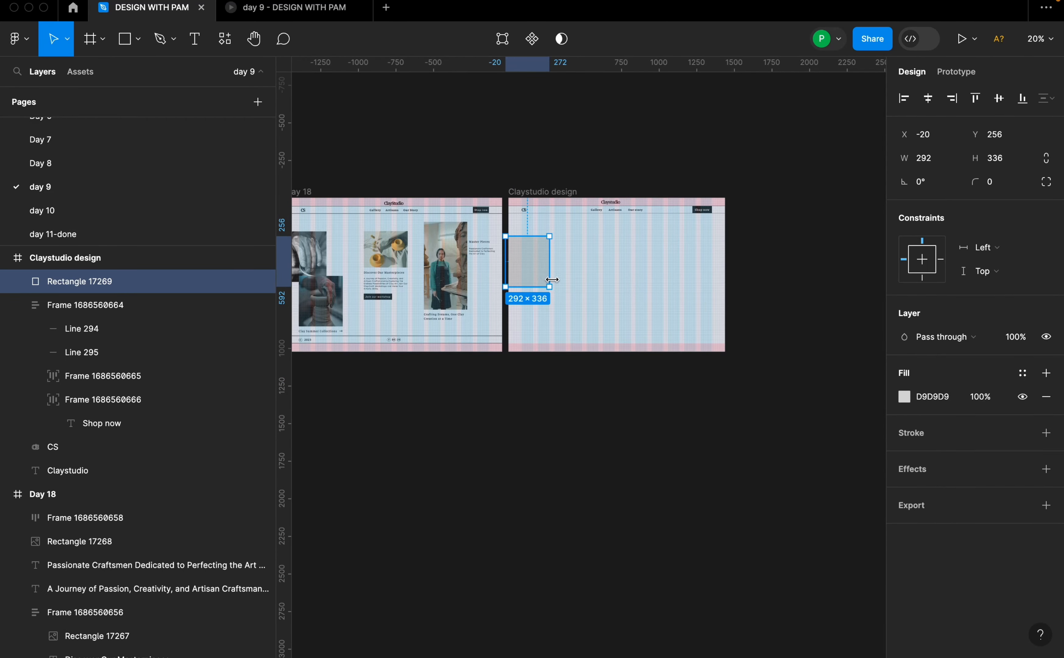
left_click_drag(545, 279, 568, 295, "alt")
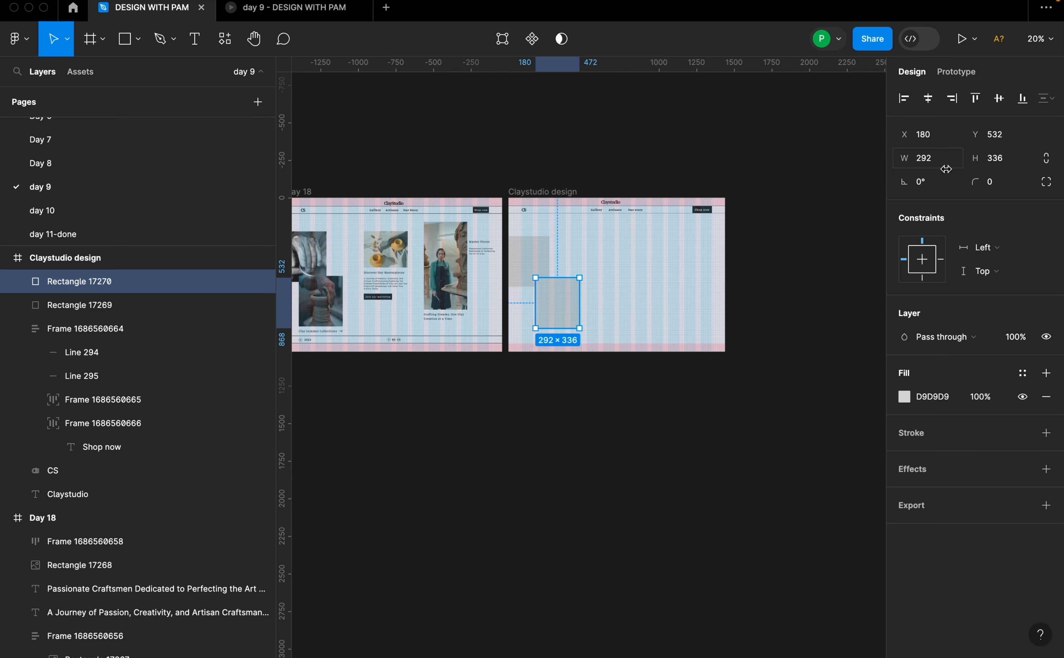
scroll(546, 306, "up", 5)
left_click_drag(559, 300, 544, 301)
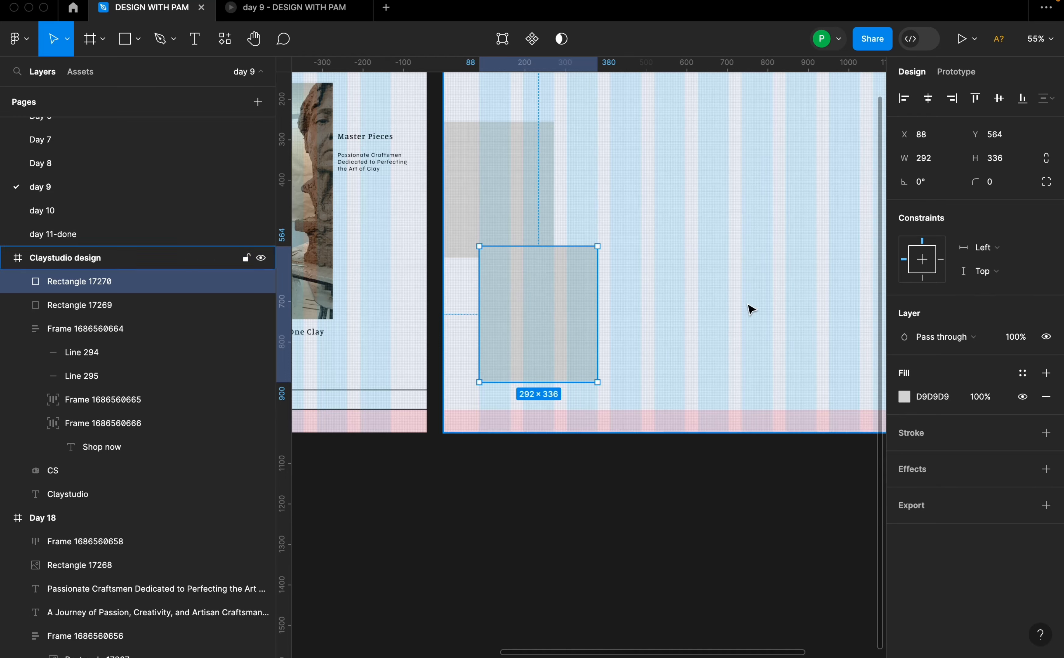
Search the Pexels plugin for "clAY" and fill the upper rectangle with the black-and-white photo of hands shaping a bowl.
scroll(749, 309, "down", 5)
scroll(744, 310, "up", 1)
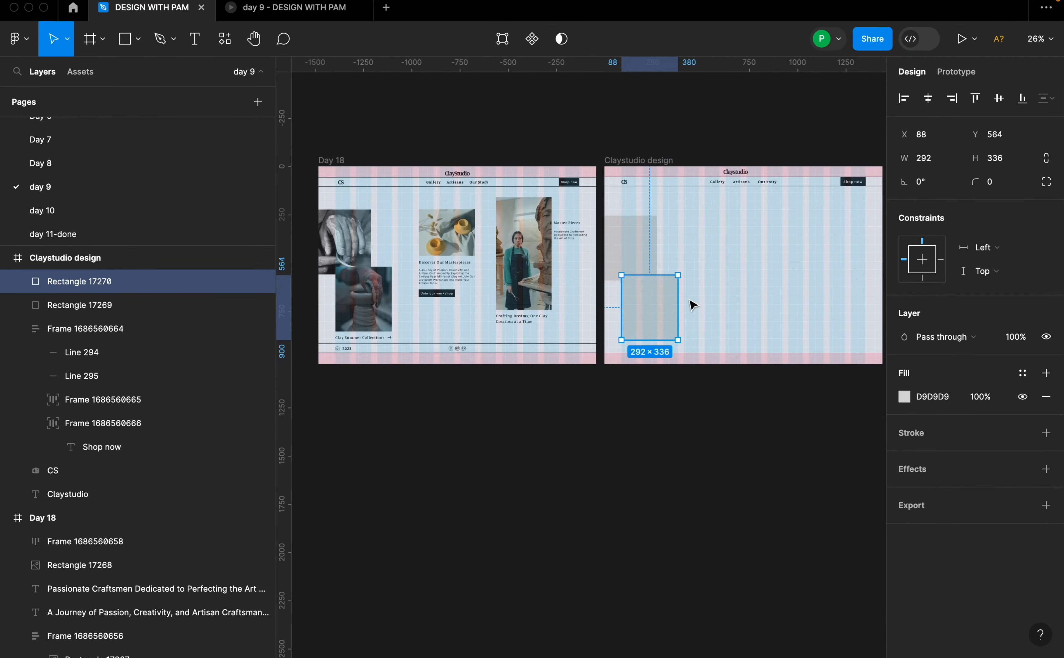
left_click(646, 254)
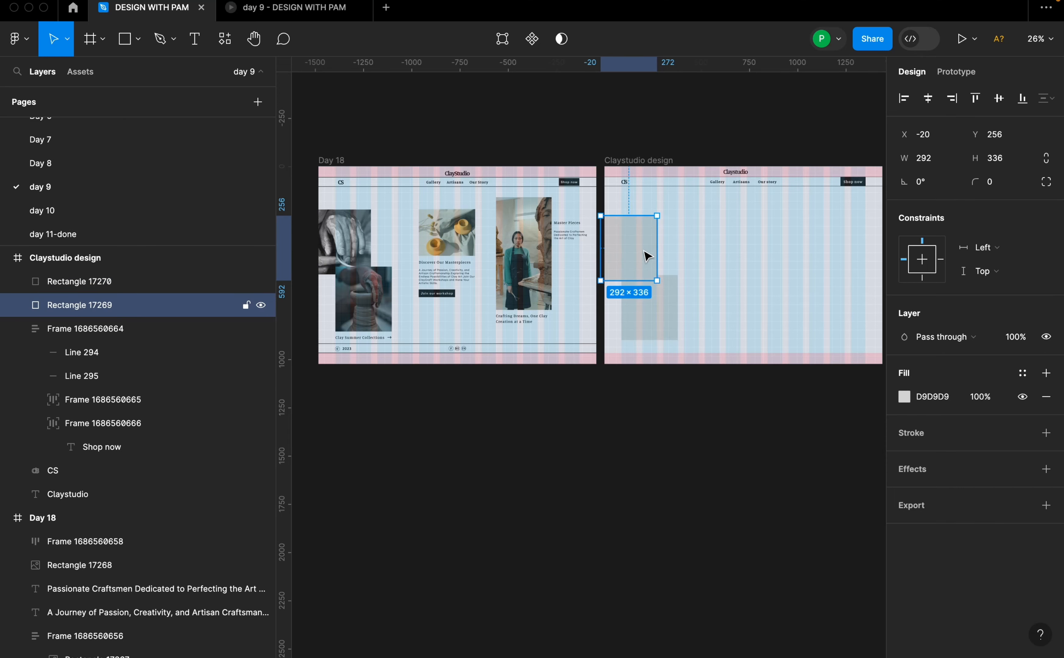
left_click(661, 305)
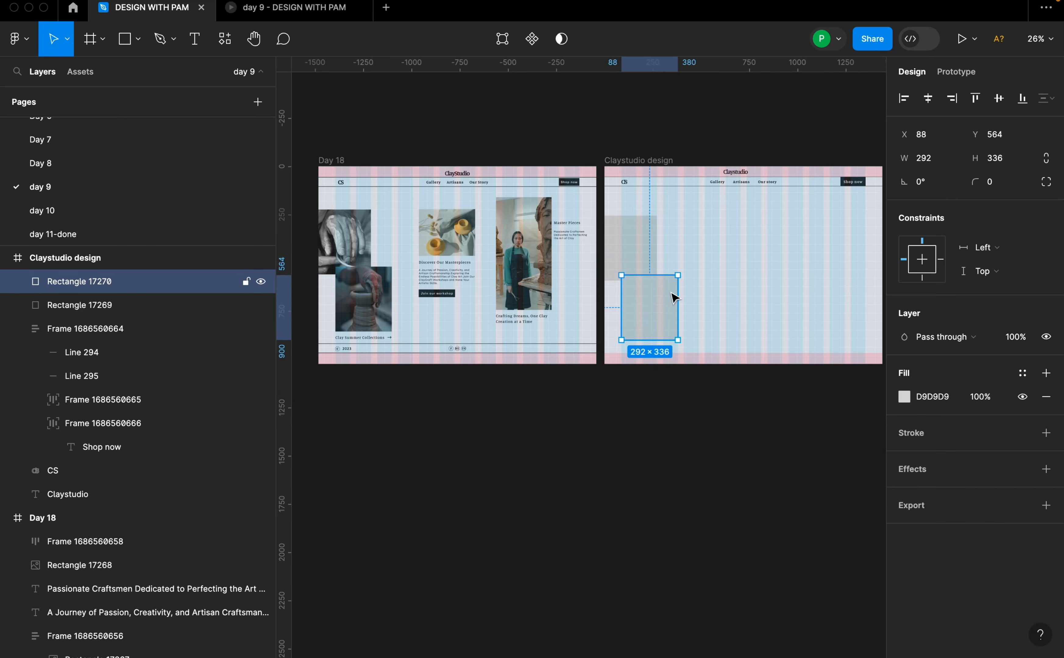
left_click(617, 229)
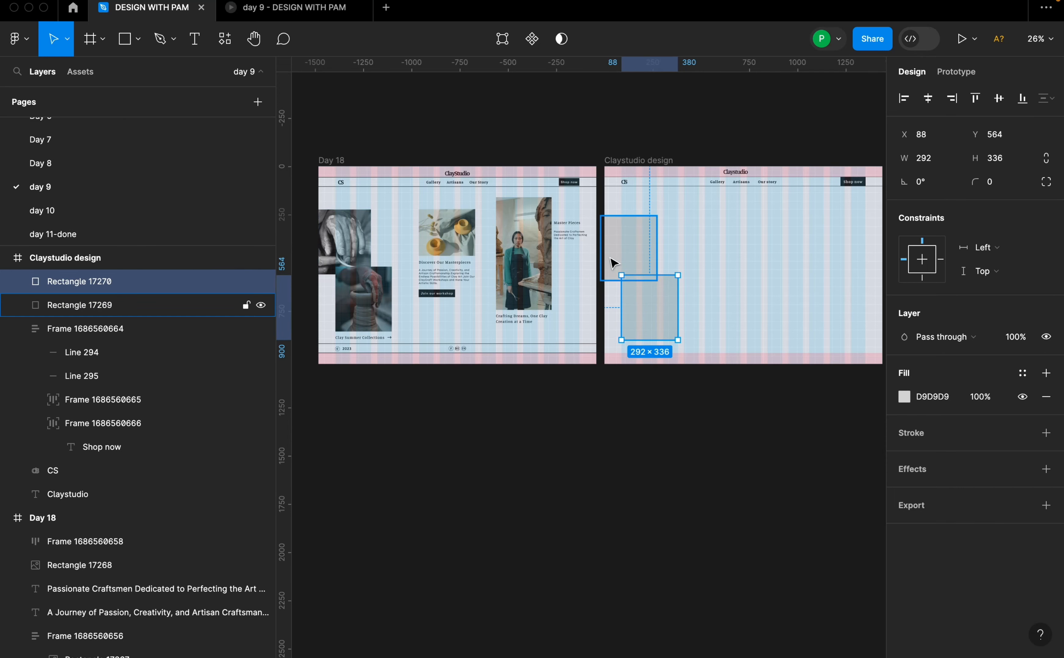
right_click(630, 243)
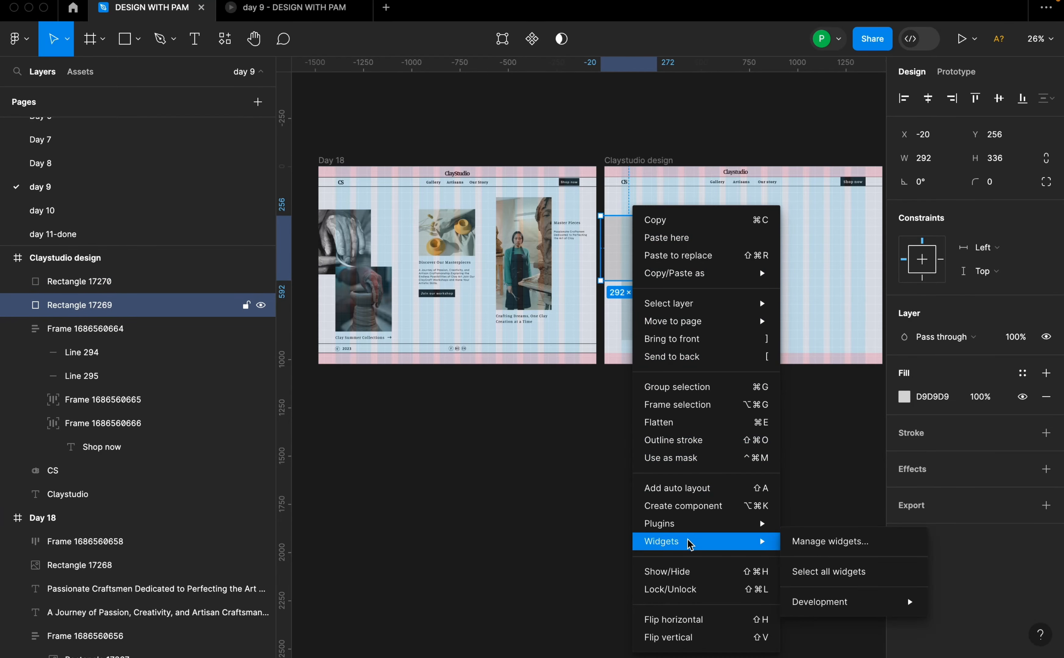
mouse_move(738, 523)
left_click(808, 331)
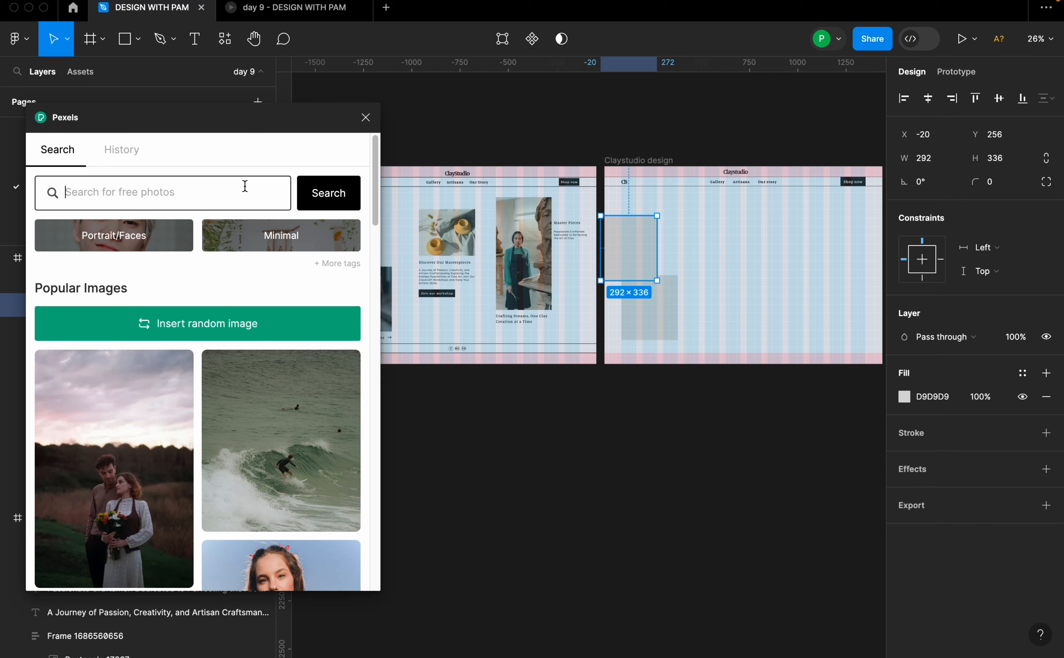
type("clAY")
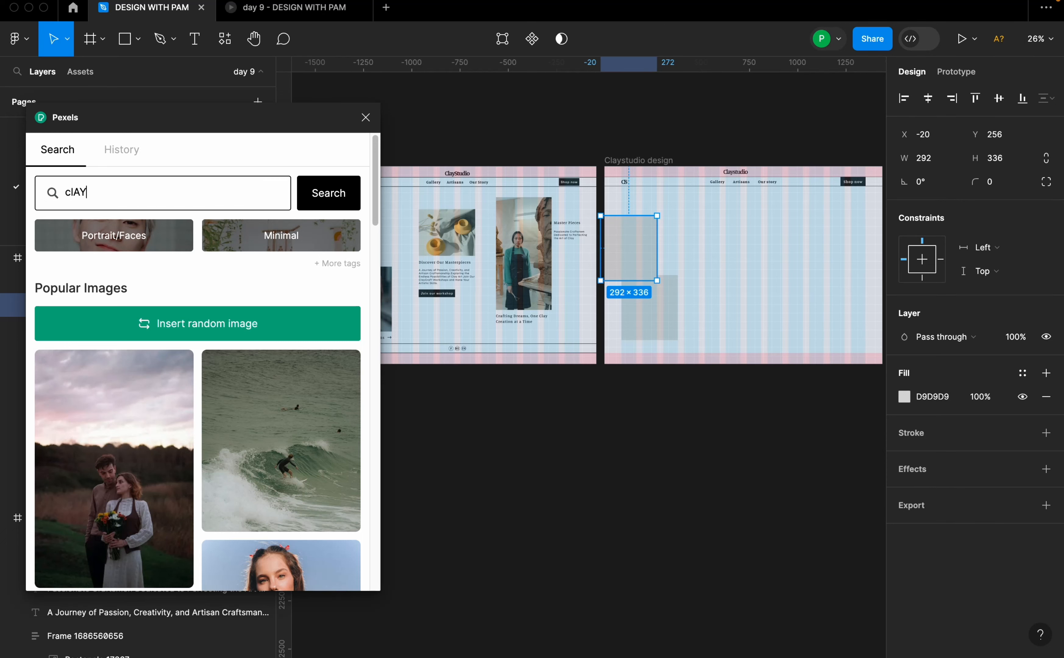
key("Return")
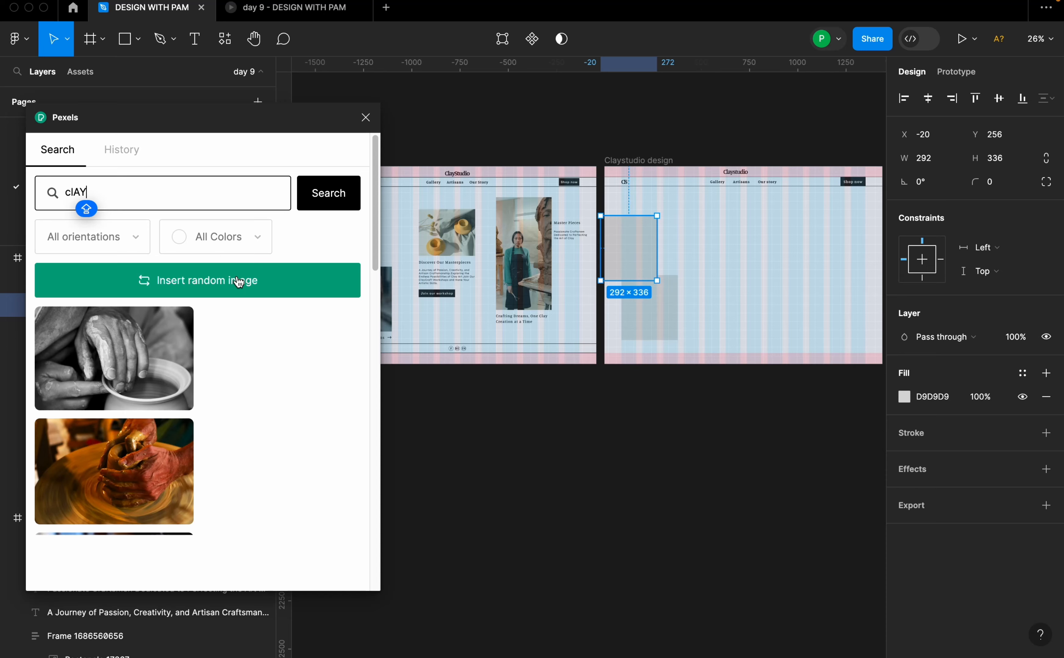
left_click(140, 372)
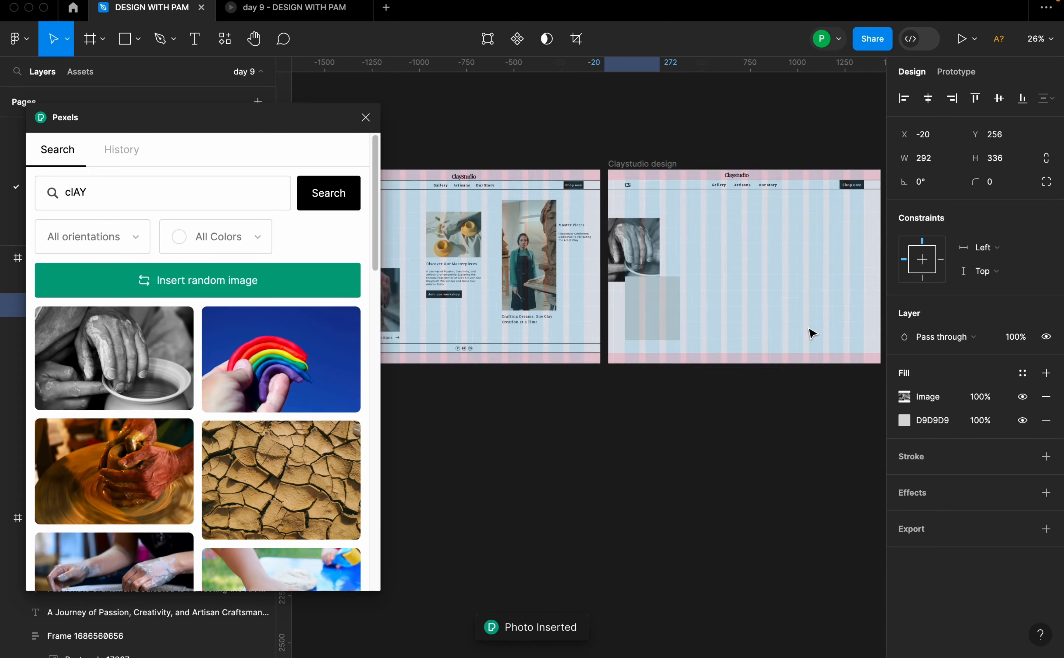
Fill the lower rectangle with the Pexels portrait photo of muddy hands shaping a clay pot against a blue-grey background.
scroll(808, 341, "down", 2)
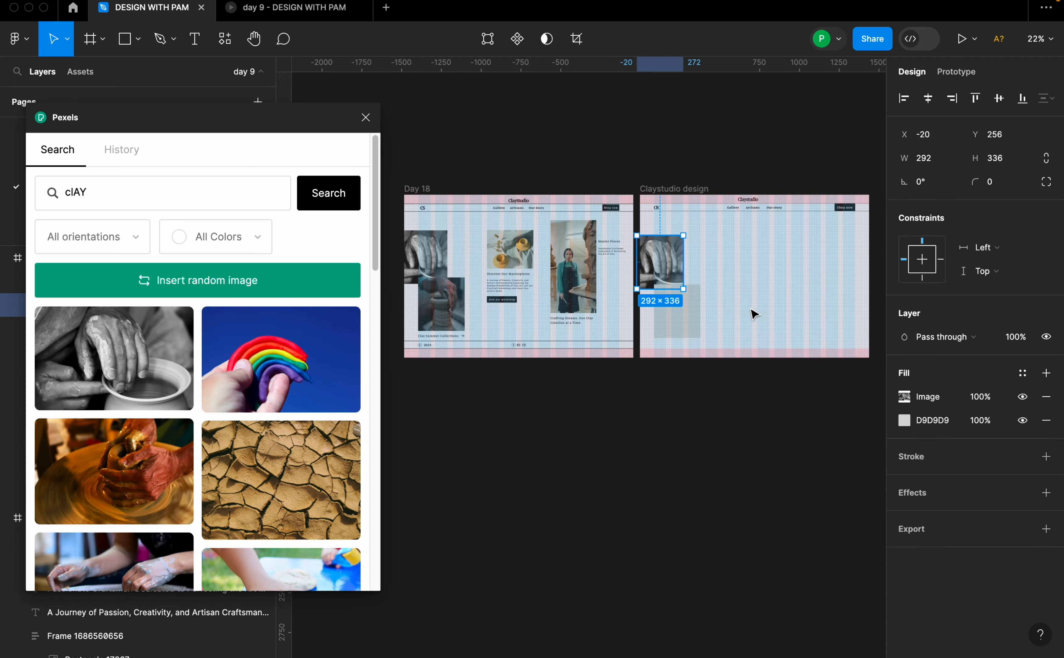
left_click(692, 318)
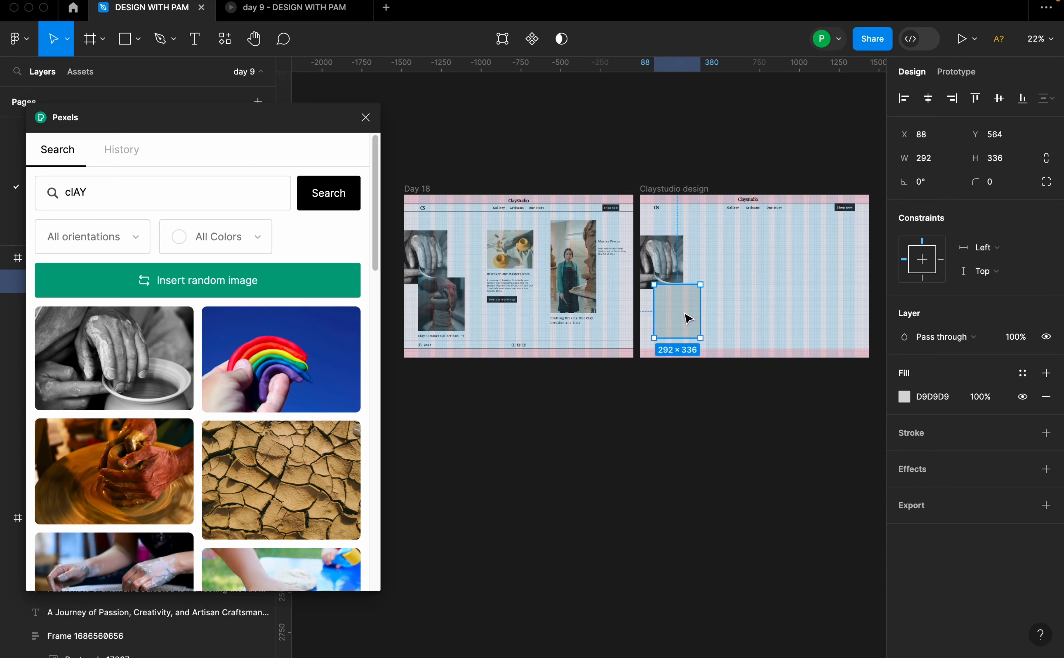
scroll(194, 429, "down", 7)
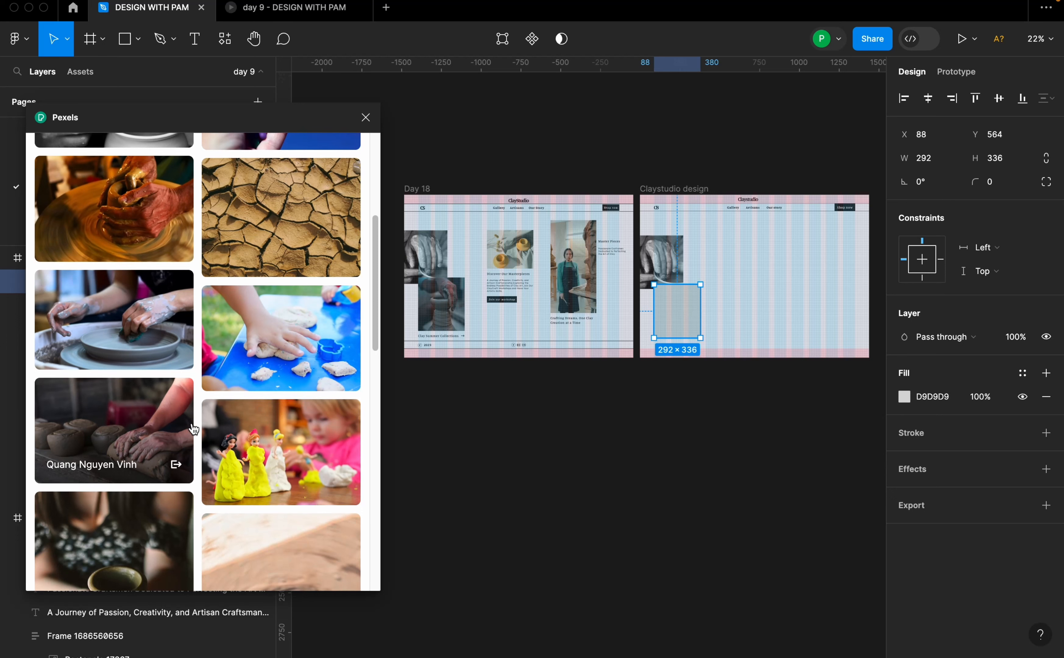
scroll(194, 430, "down", 10)
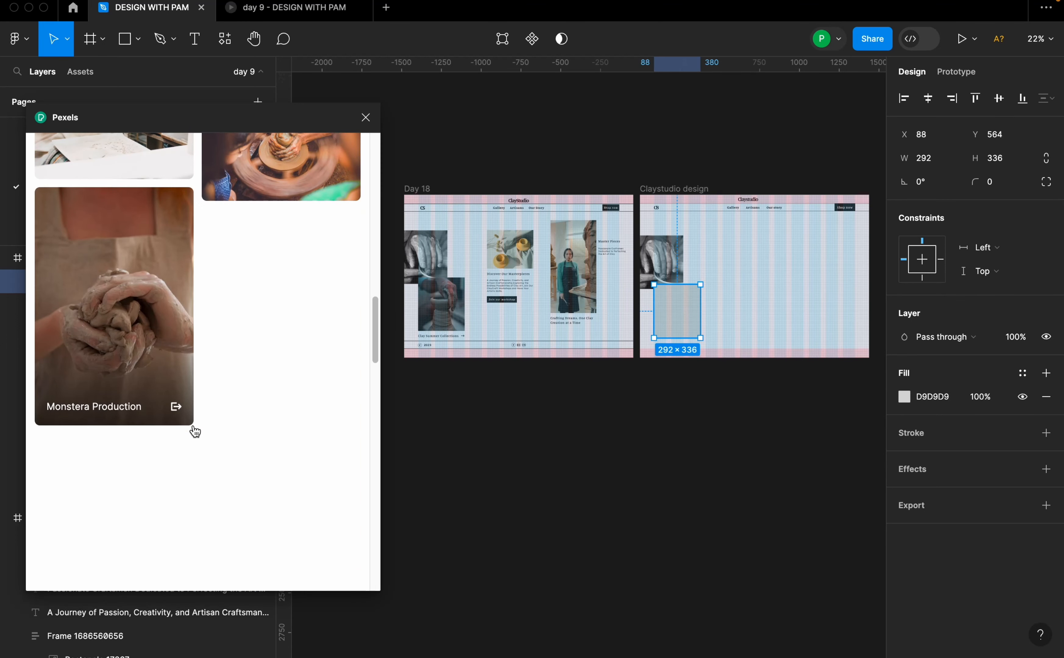
scroll(196, 426, "down", 1)
scroll(196, 429, "down", 3)
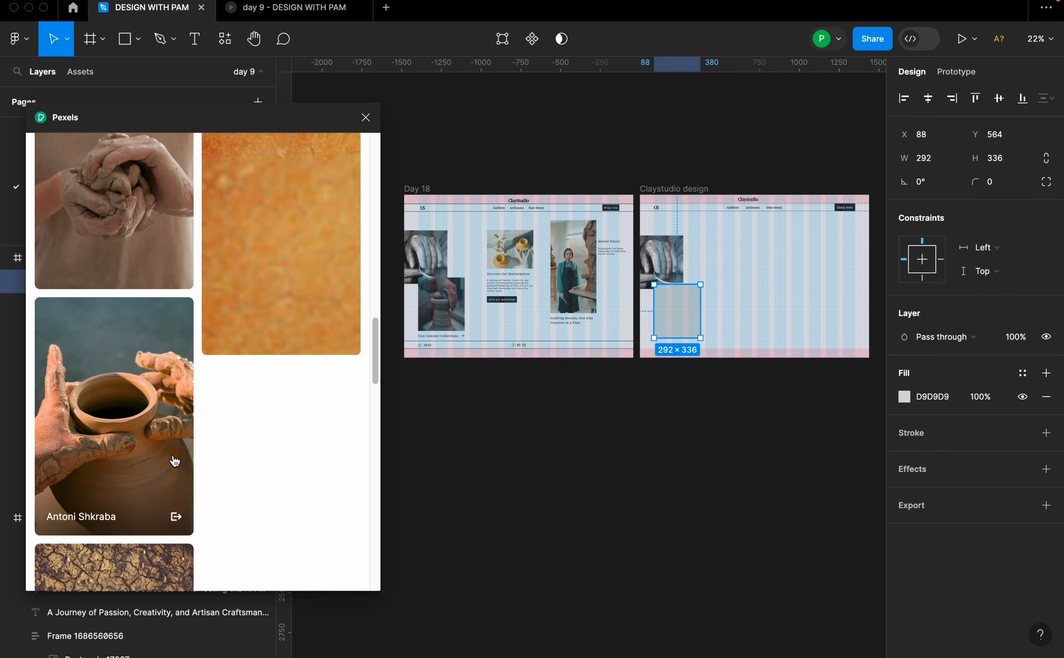
left_click(162, 442)
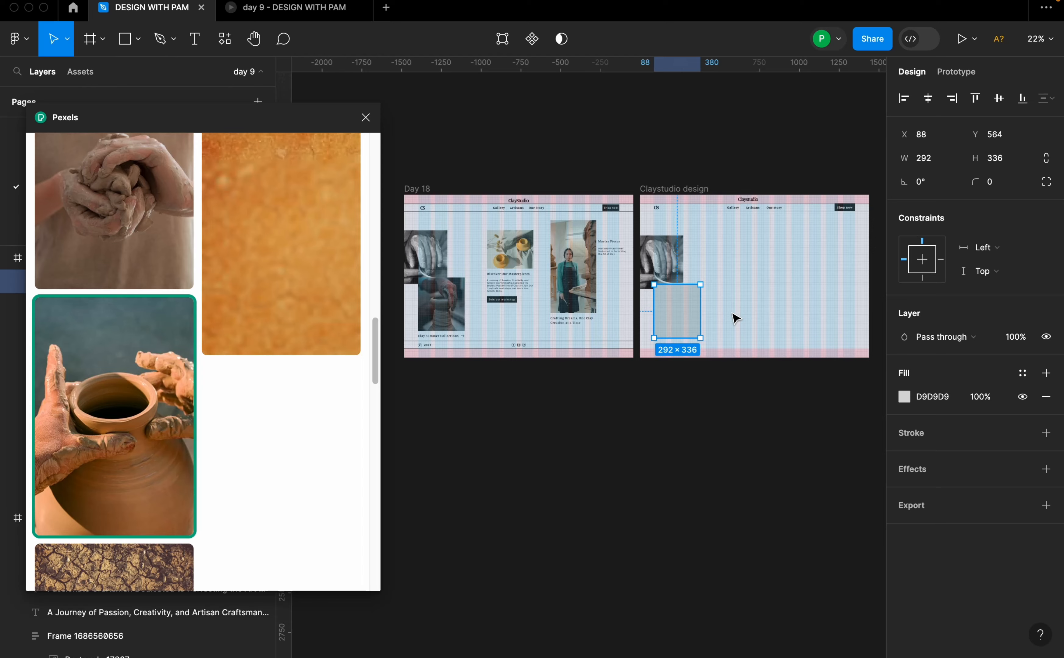
left_click(158, 370)
scroll(758, 302, "up", 5)
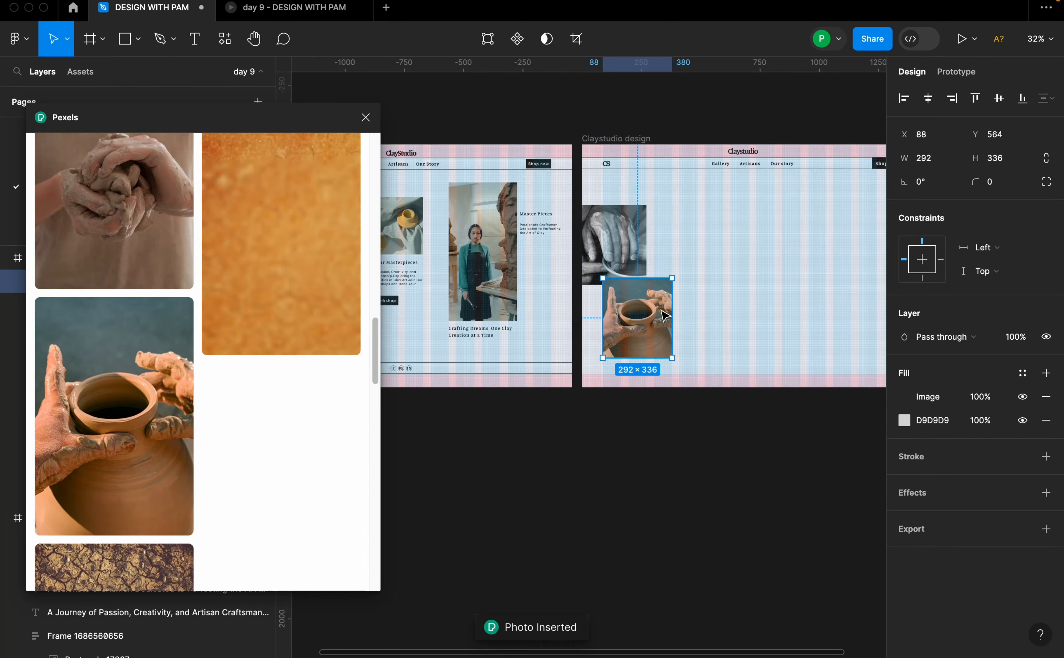
Strongly reduce the saturation of the lower pottery photo's image fill for a muted, nearly grey look.
scroll(664, 314, "up", 3)
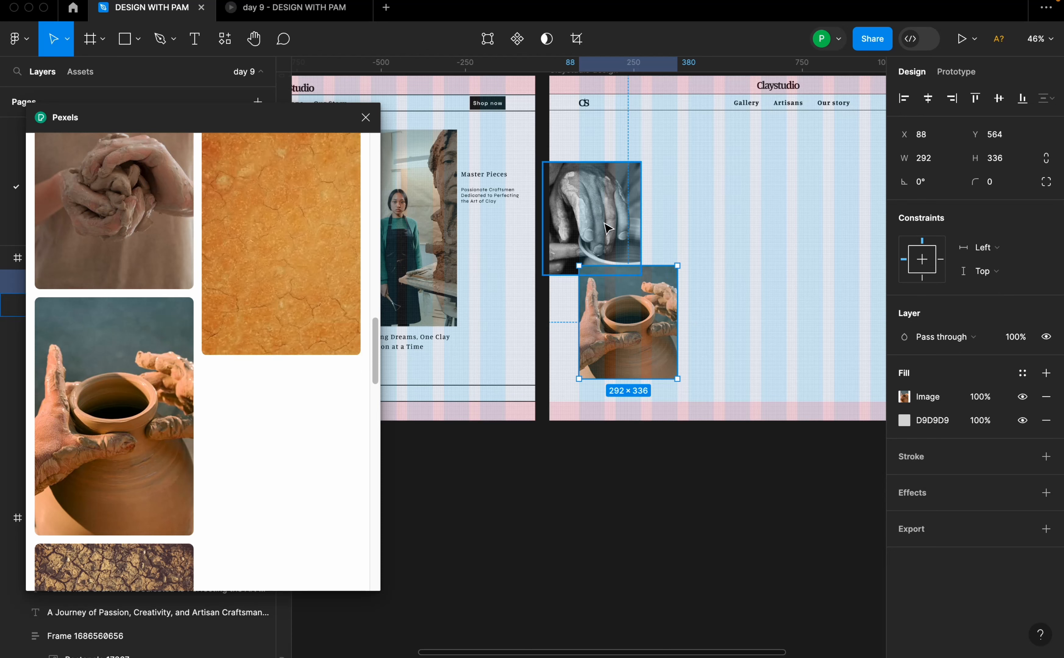
left_click(904, 397)
left_click_drag(822, 283, 888, 220)
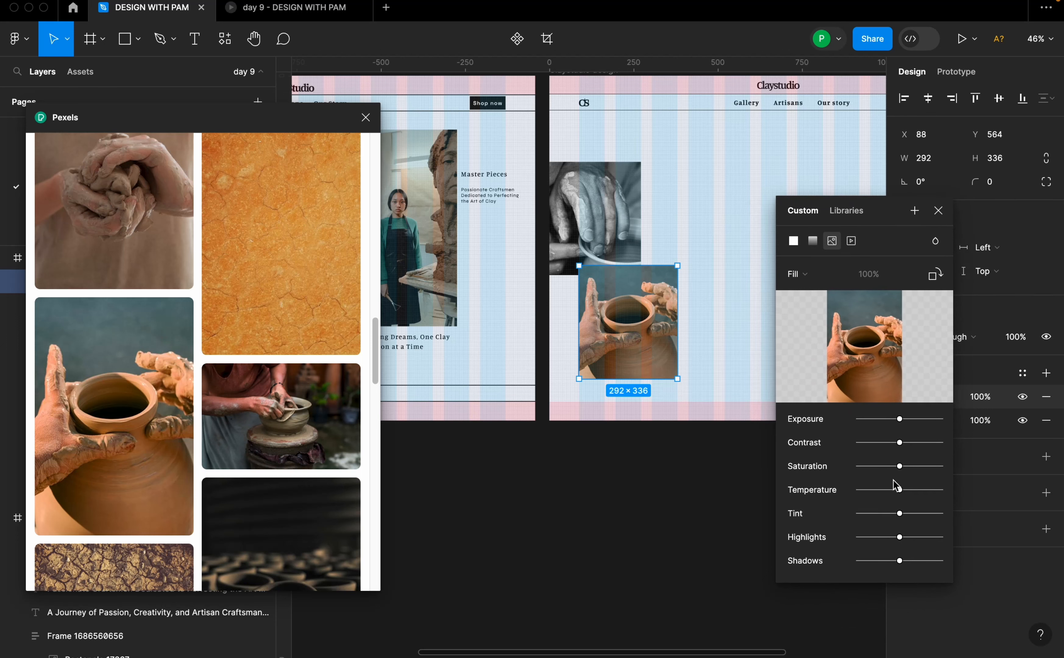
left_click_drag(900, 465, 864, 465)
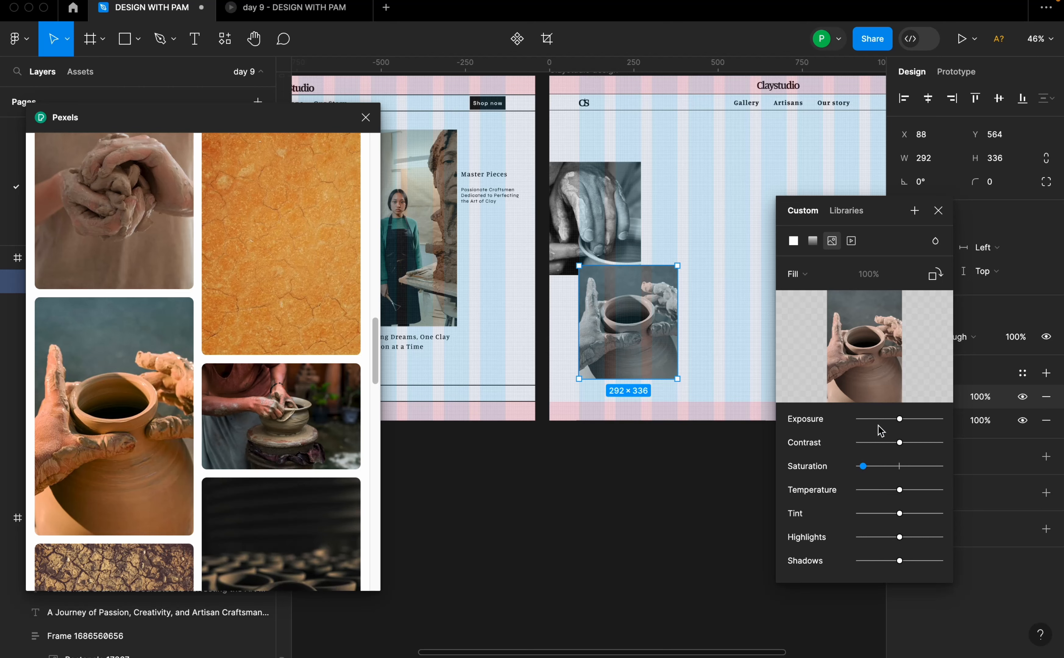
left_click(936, 211)
Save the Claystudio design frame's layout grids as a new grid style named WEBB.
scroll(659, 260, "down", 5)
left_click(662, 164)
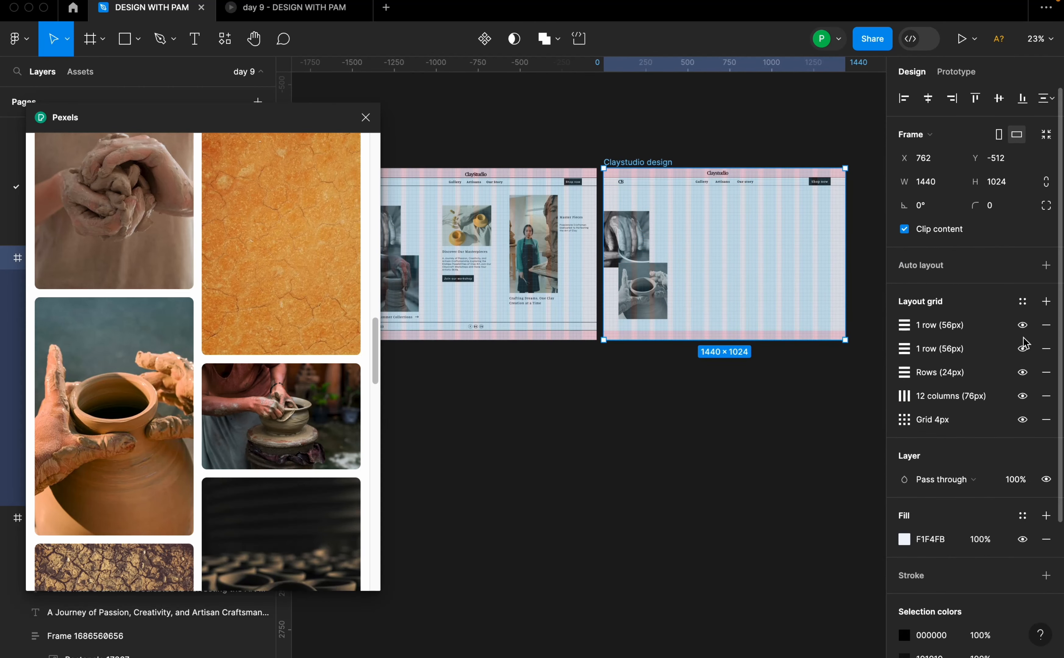
left_click(1023, 301)
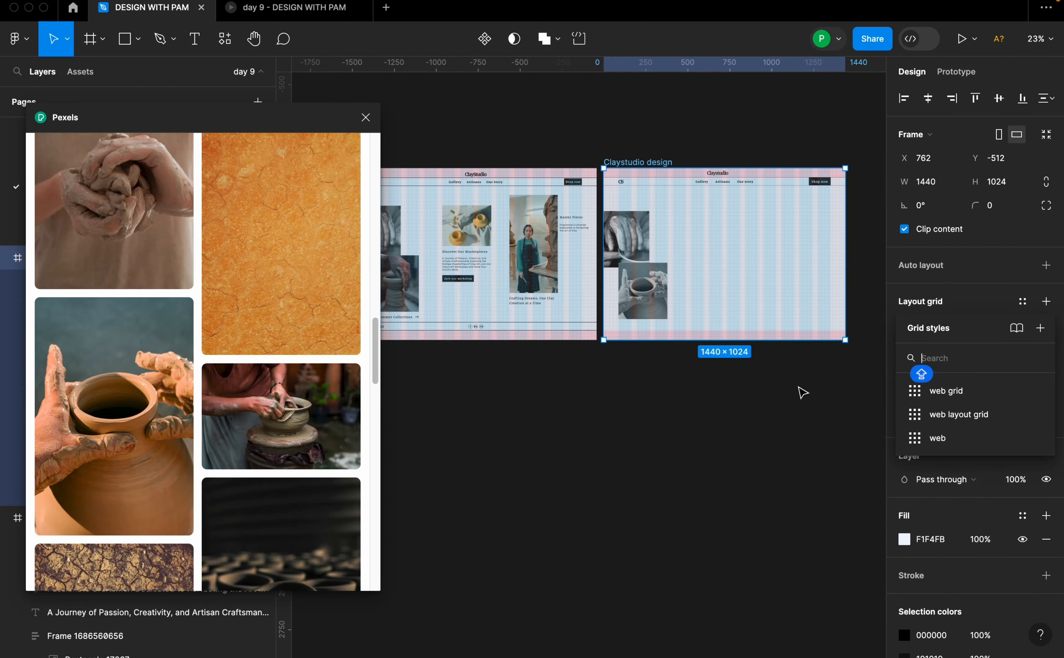
left_click(1016, 329)
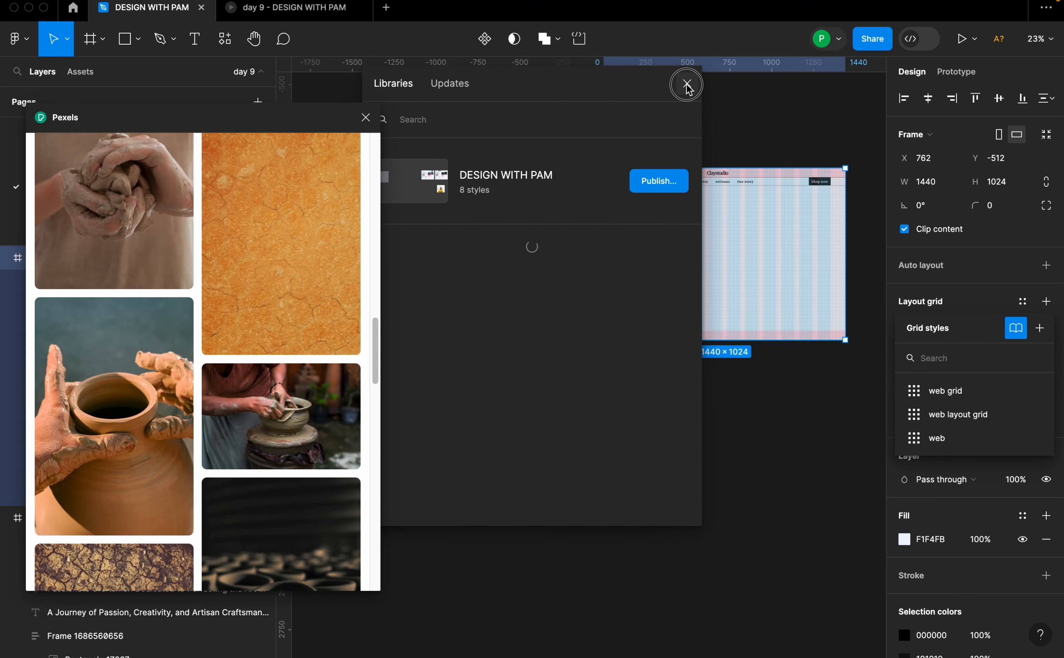
left_click(687, 84)
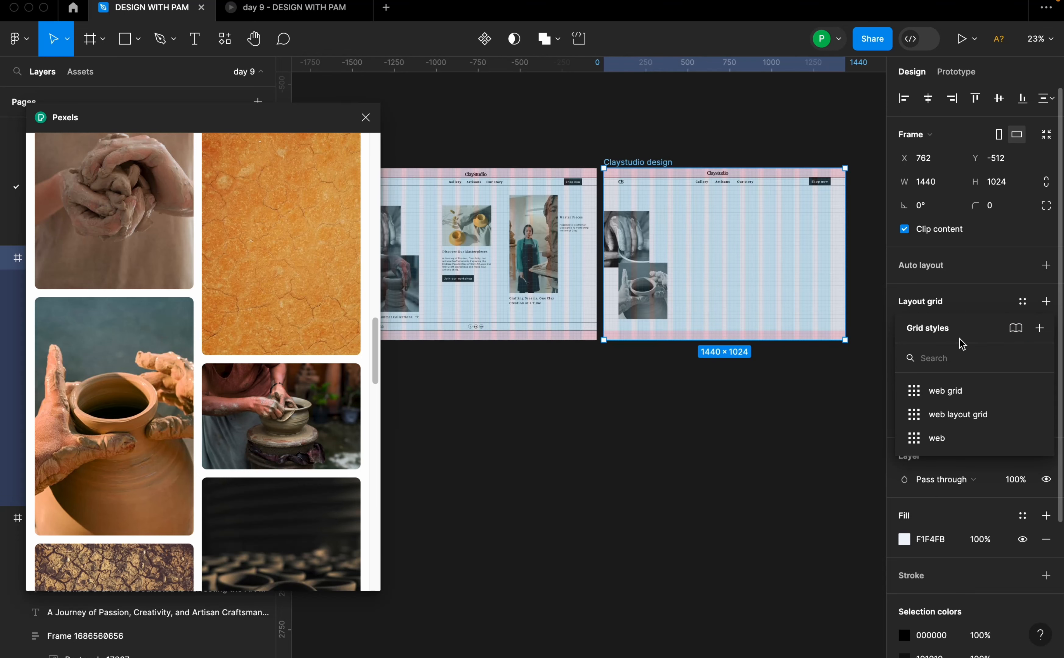
left_click(1041, 329)
type("WEBB")
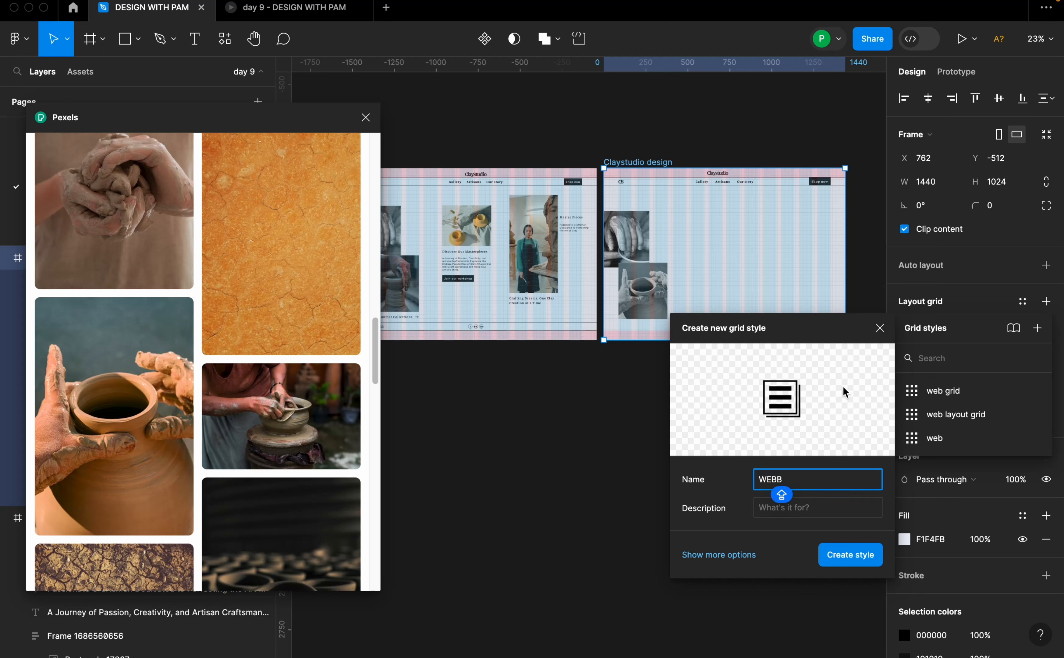
key("Return")
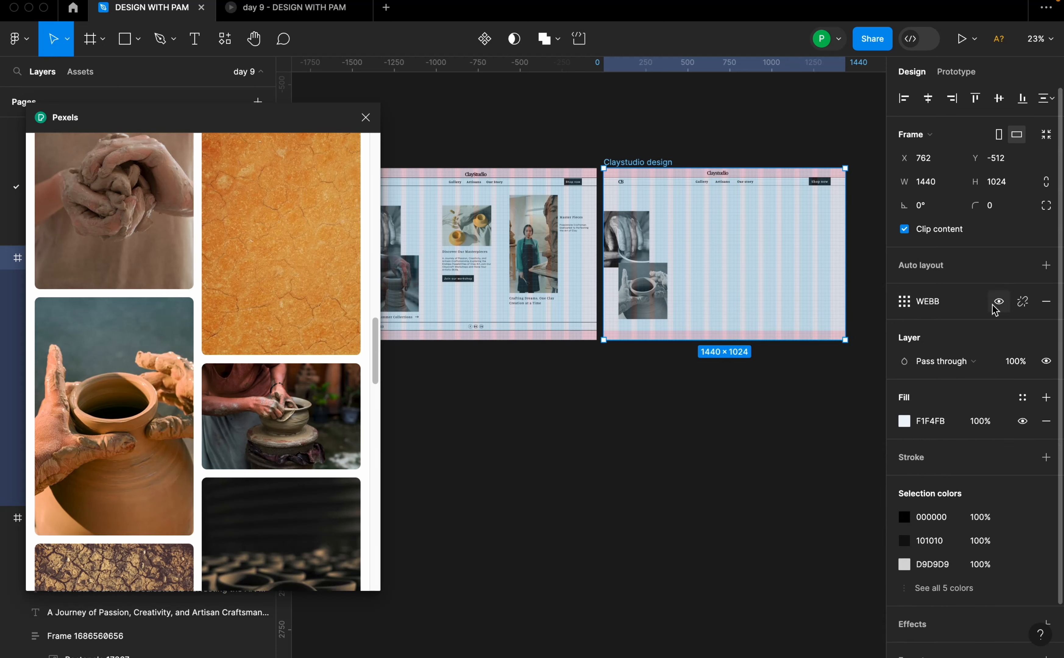
Hide the layout grids to inspect the Claystudio design frame without them, and show them again.
key("ctrl+shift+4")
scroll(827, 223, "up", 5)
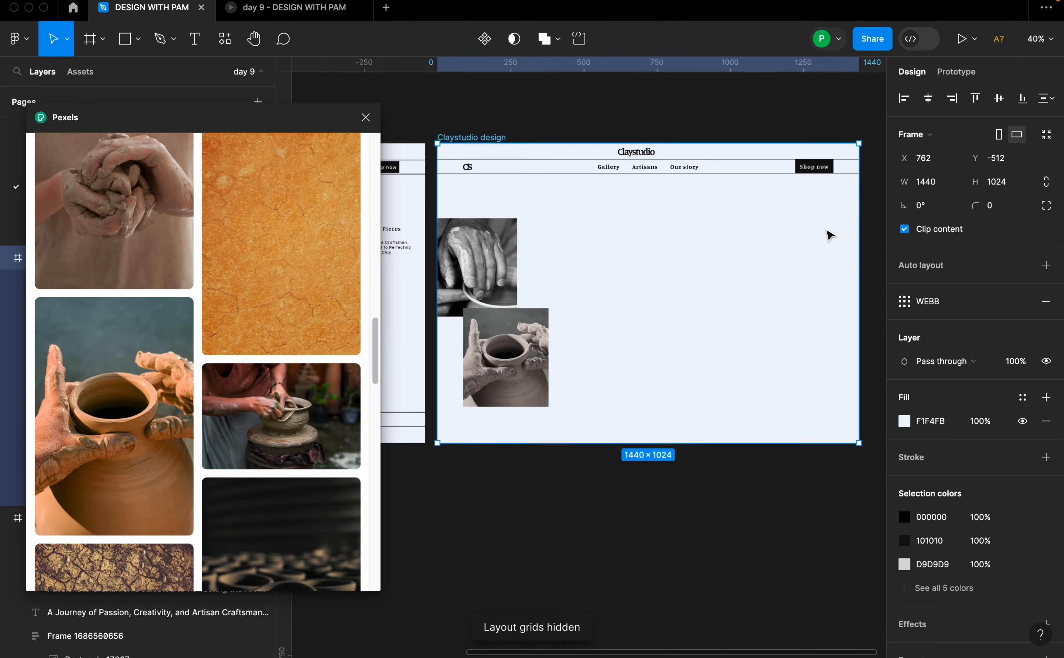
scroll(598, 331, "down", 3)
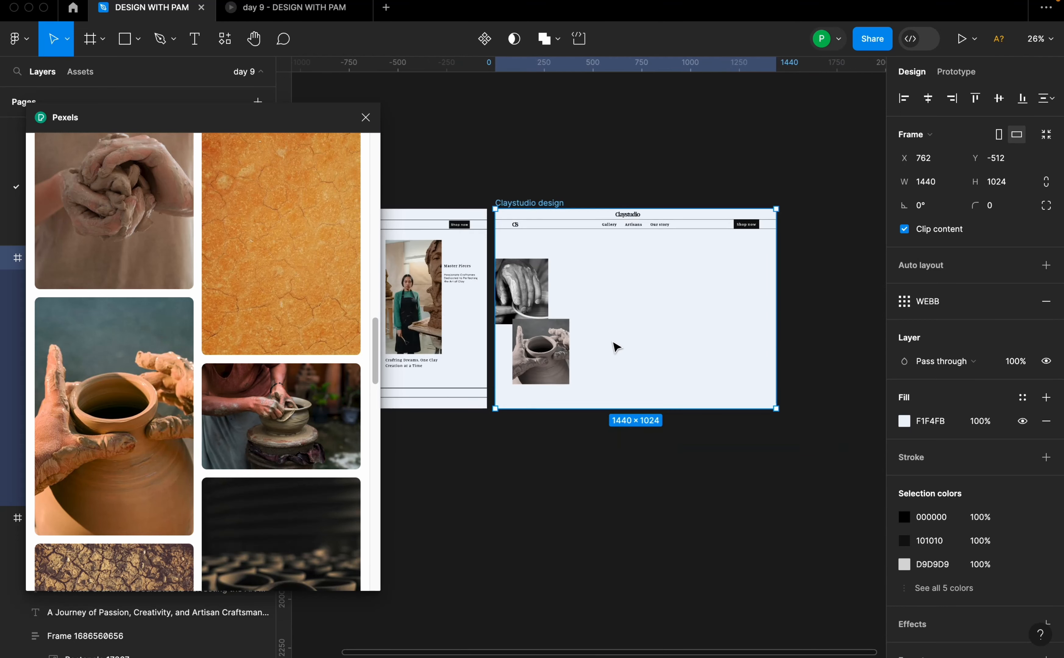
scroll(615, 347, "down", 1)
left_click(998, 303)
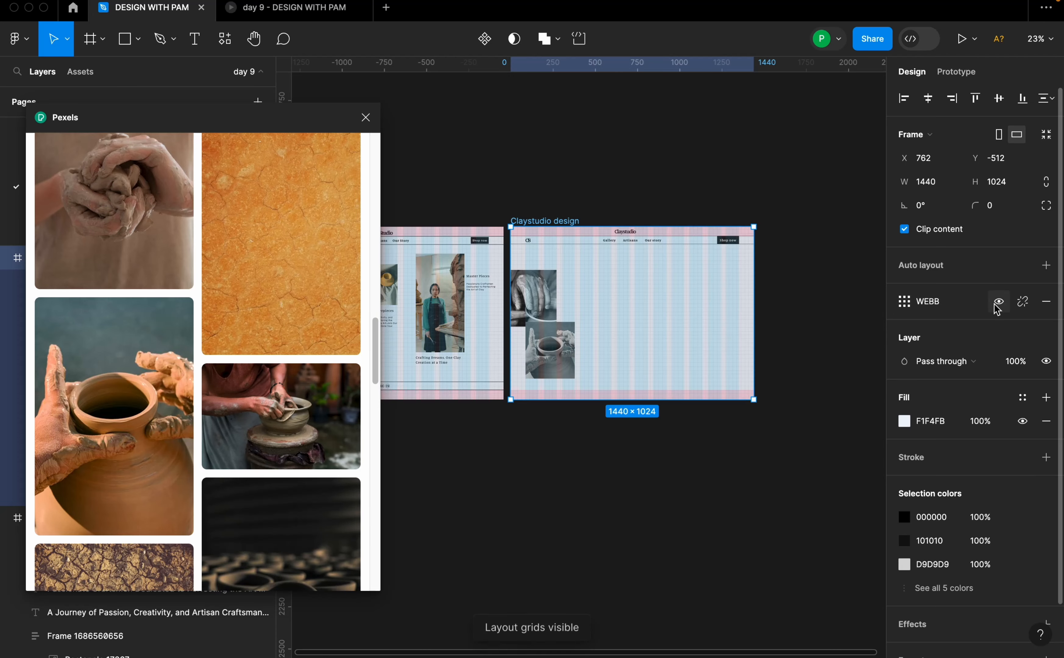
Move the lower pottery photo up to Y 548, overlapping the upper photo slightly more at X 88.
scroll(777, 302, "down", 2)
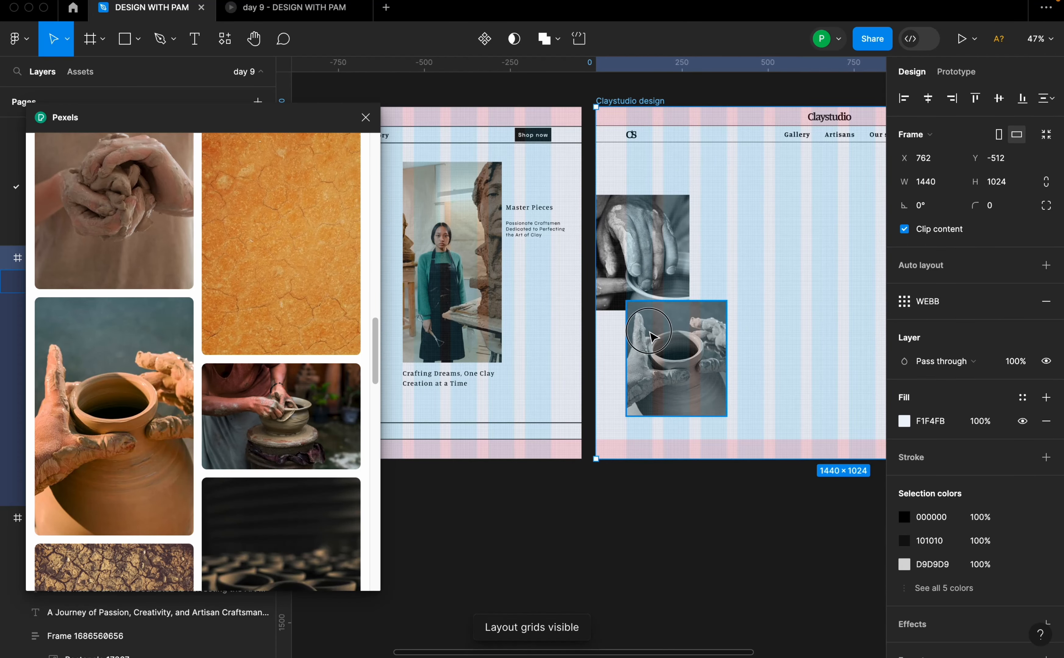
left_click(666, 349)
left_click_drag(665, 348, 665, 344)
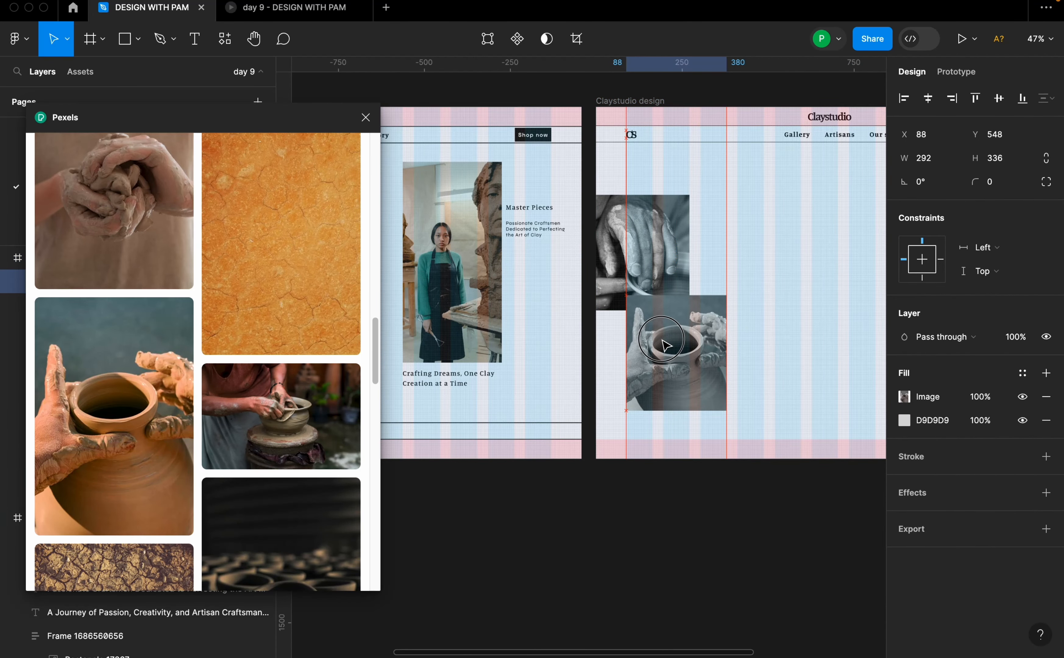
Draw a grey rectangle in the middle columns of the Claystudio design frame and set its size to 292 × 242.
scroll(666, 344, "down", 5)
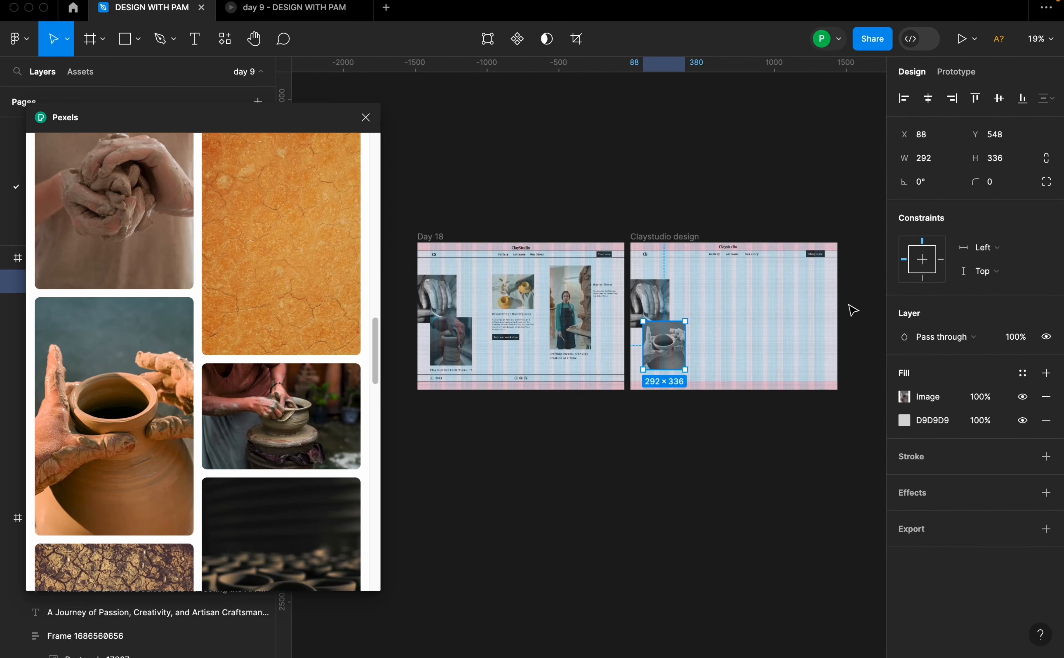
scroll(839, 310, "up", 2)
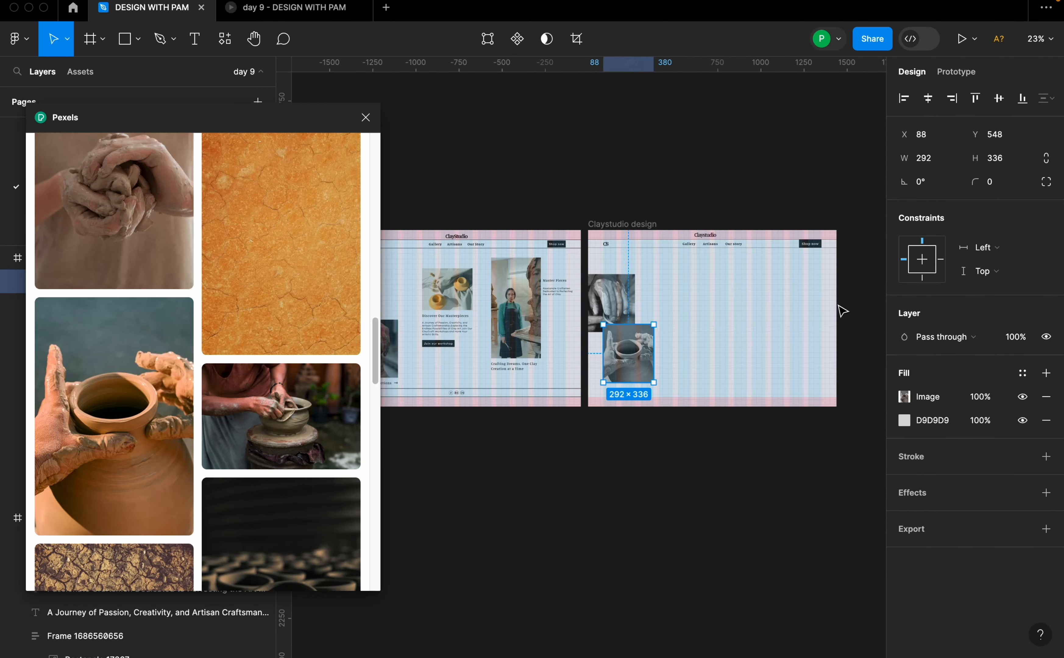
key("r")
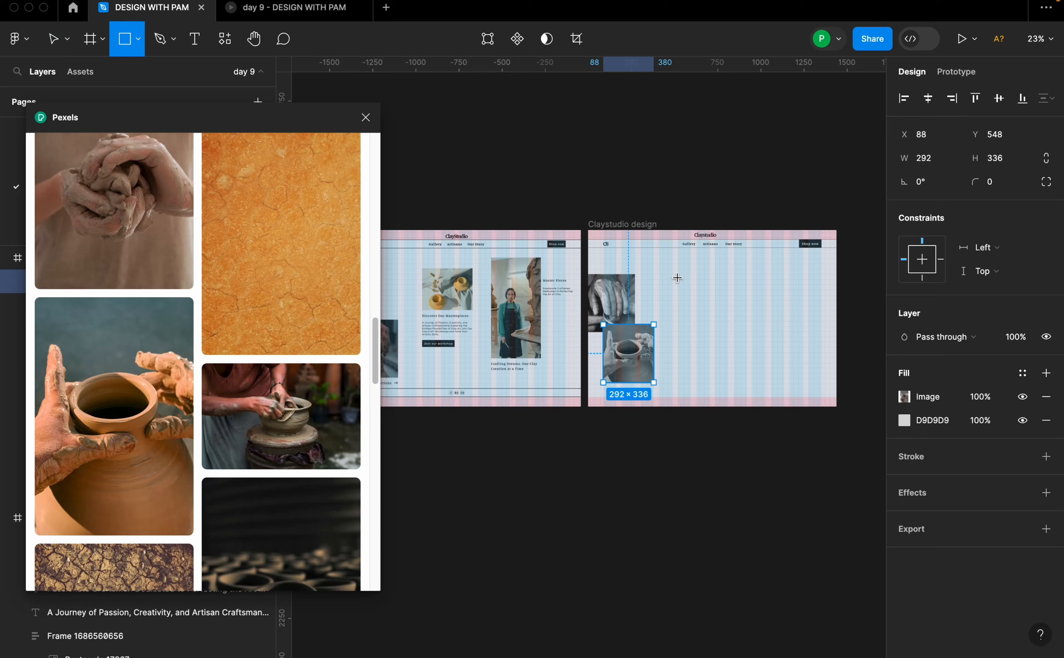
left_click_drag(677, 274, 746, 322)
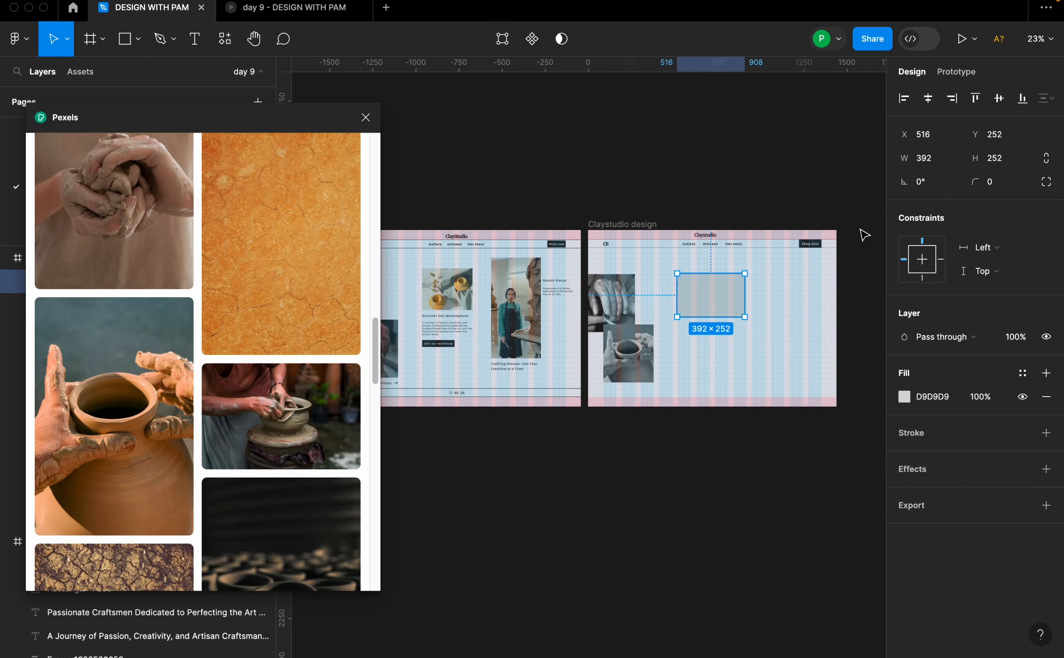
left_click(934, 163)
key("Return")
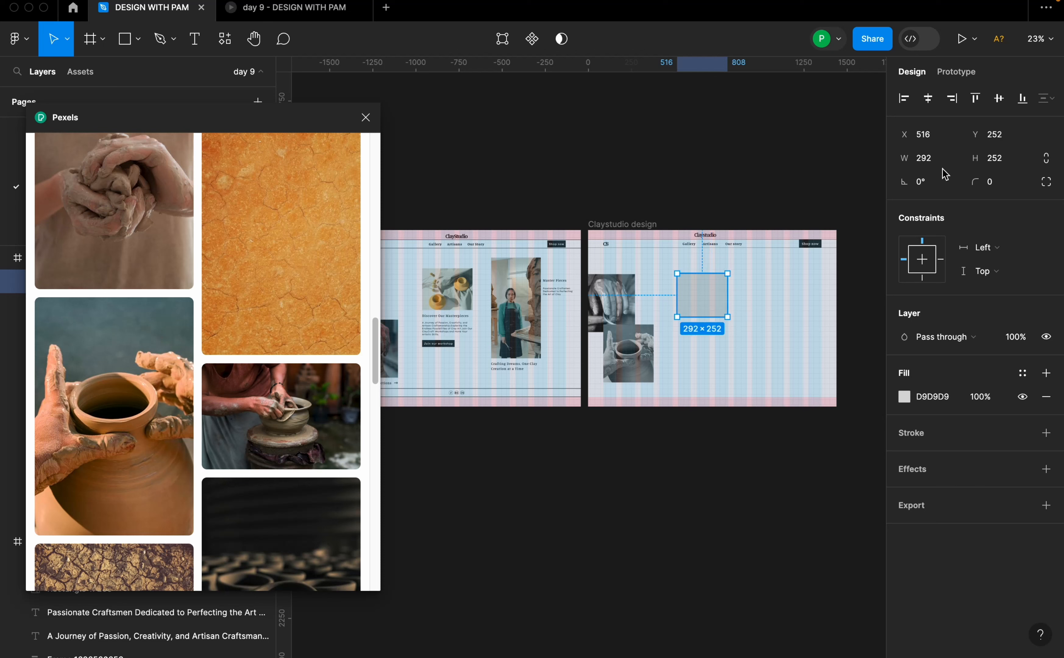
left_click(1003, 163)
key("Return")
Reposition the middle grey rectangle on the column grid at X 520, Y 242.
scroll(753, 309, "up", 3)
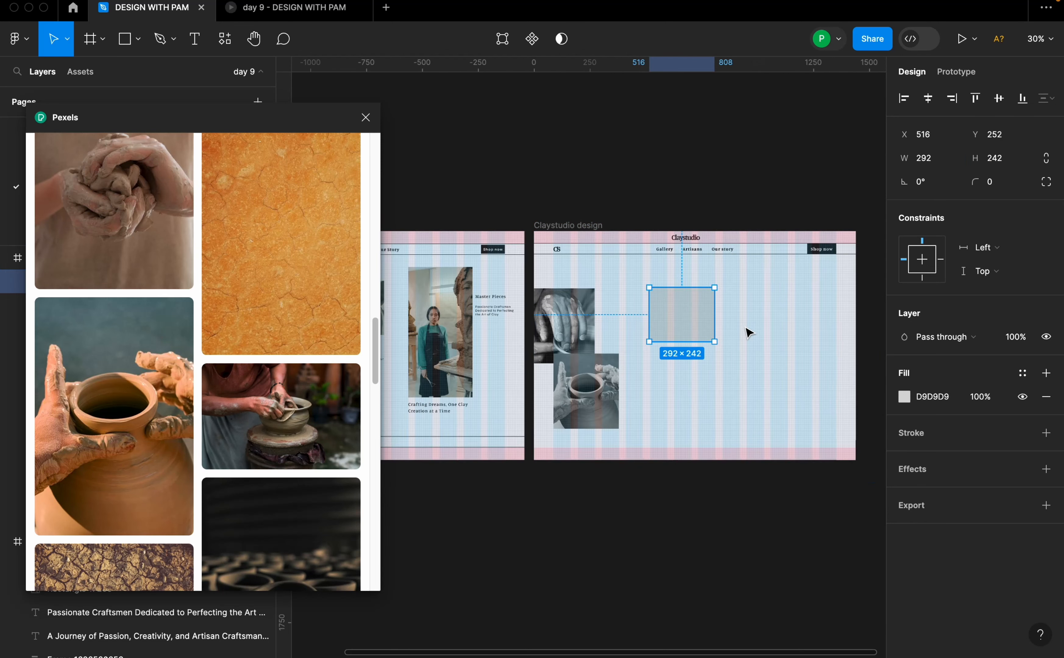
scroll(743, 335, "down", 3)
scroll(721, 334, "up", 3)
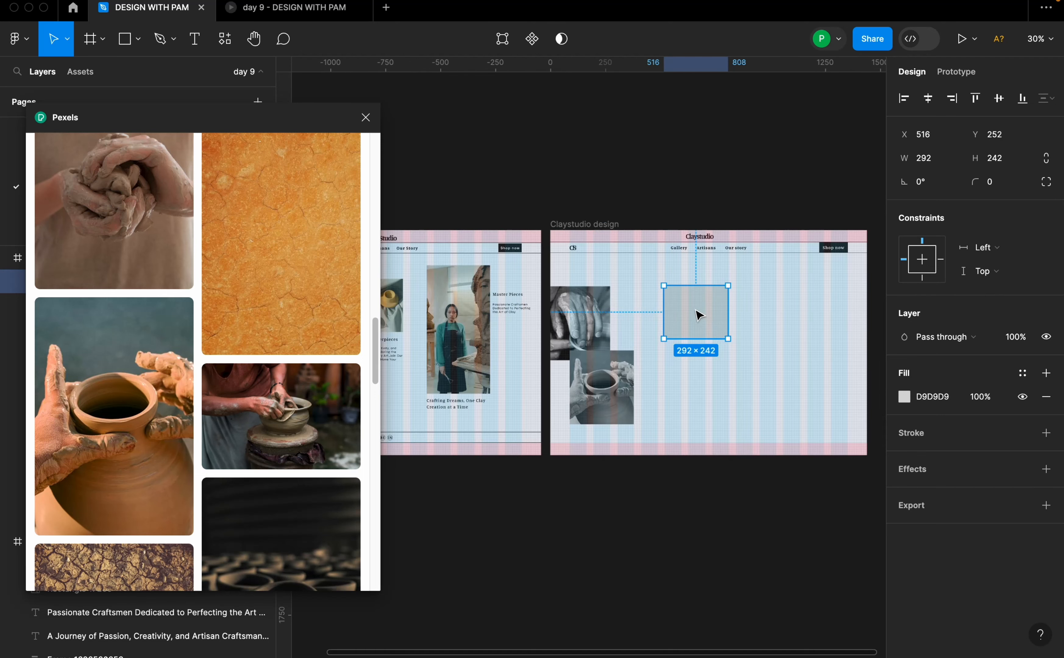
left_click_drag(691, 306, 695, 310)
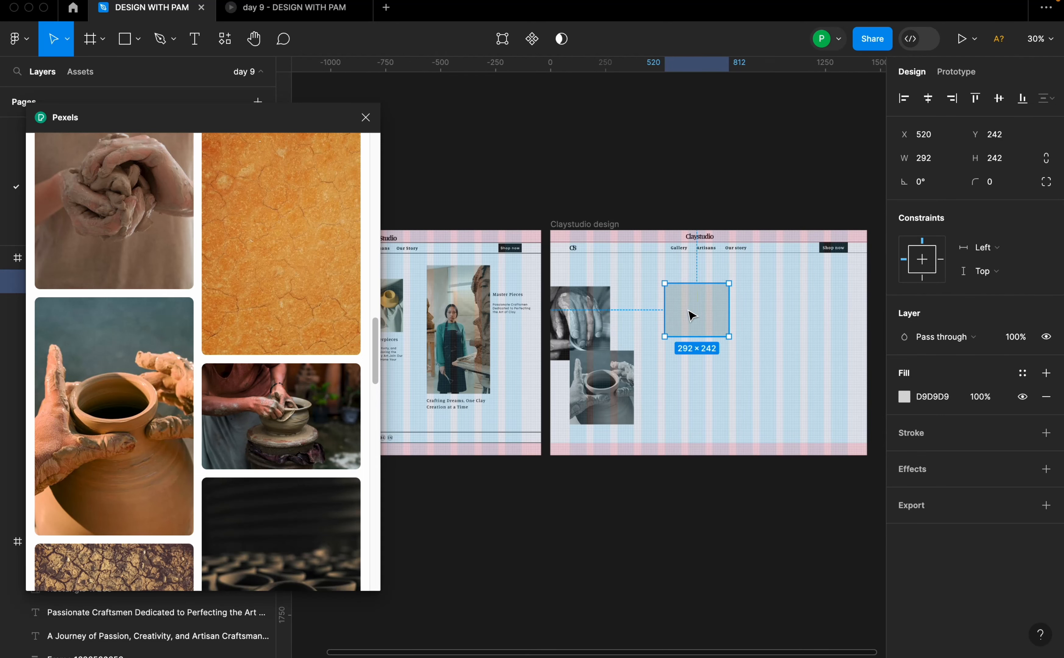
Browse the Pexels clay results and fill the middle rectangle with the photo of a seated potter in pink cloth shaping a pot.
scroll(194, 407, "down", 10)
scroll(195, 408, "down", 15)
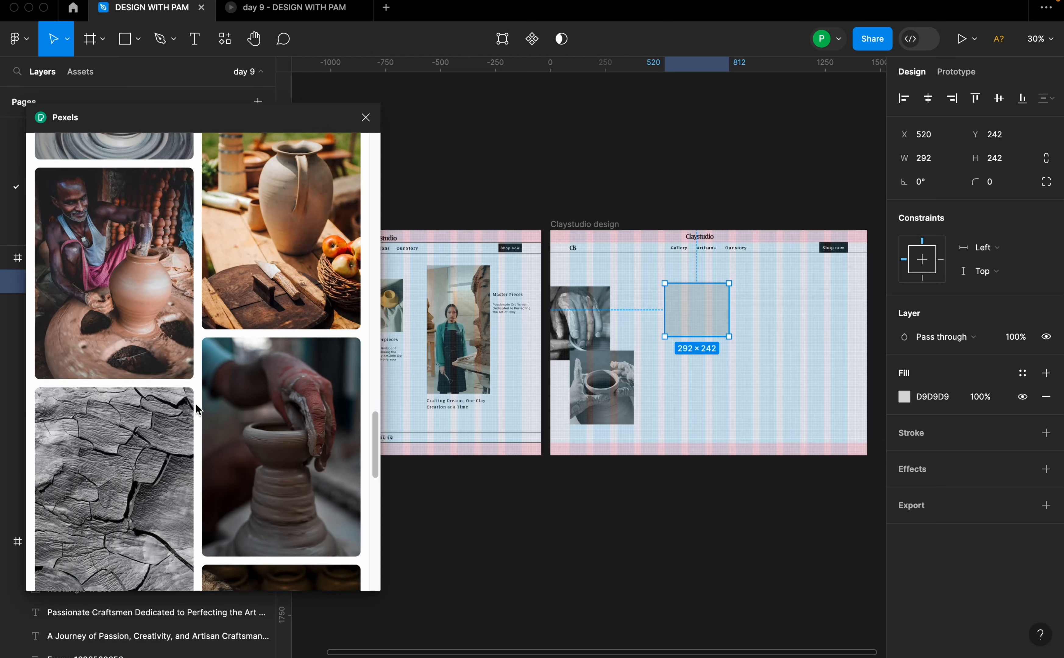
scroll(207, 413, "down", 5)
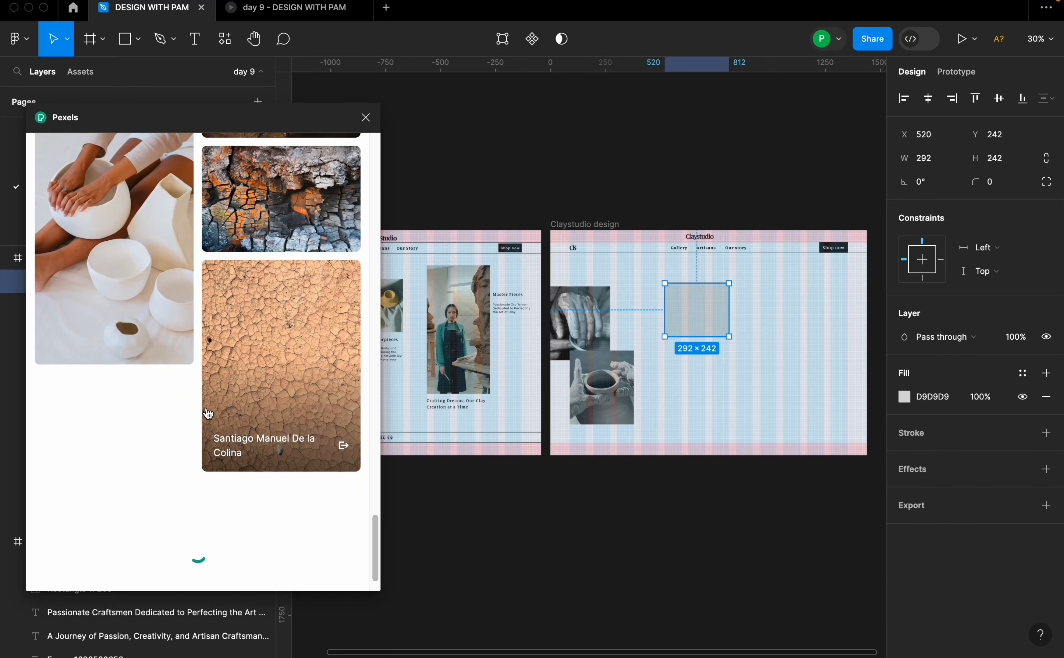
scroll(222, 430, "down", 3)
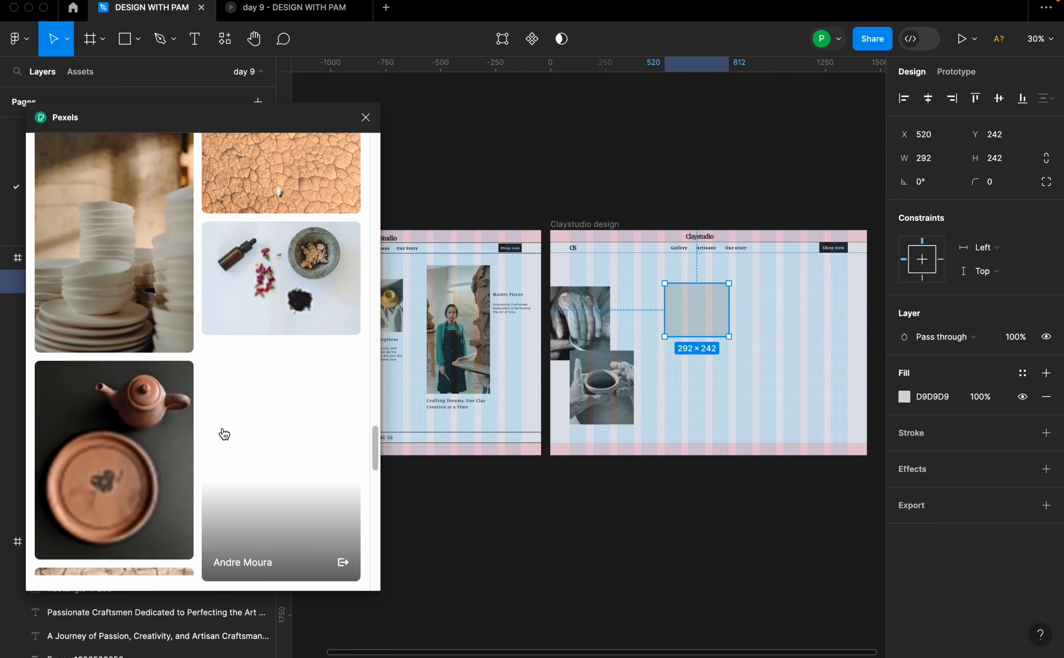
scroll(223, 433, "down", 5)
scroll(225, 436, "down", 6)
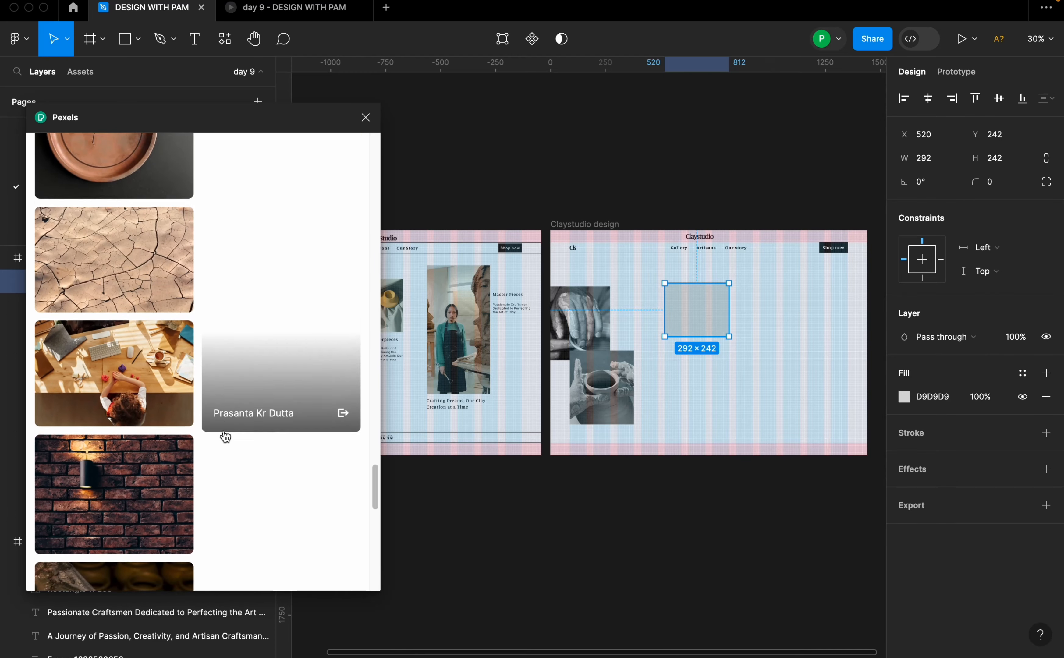
scroll(268, 437, "down", 5)
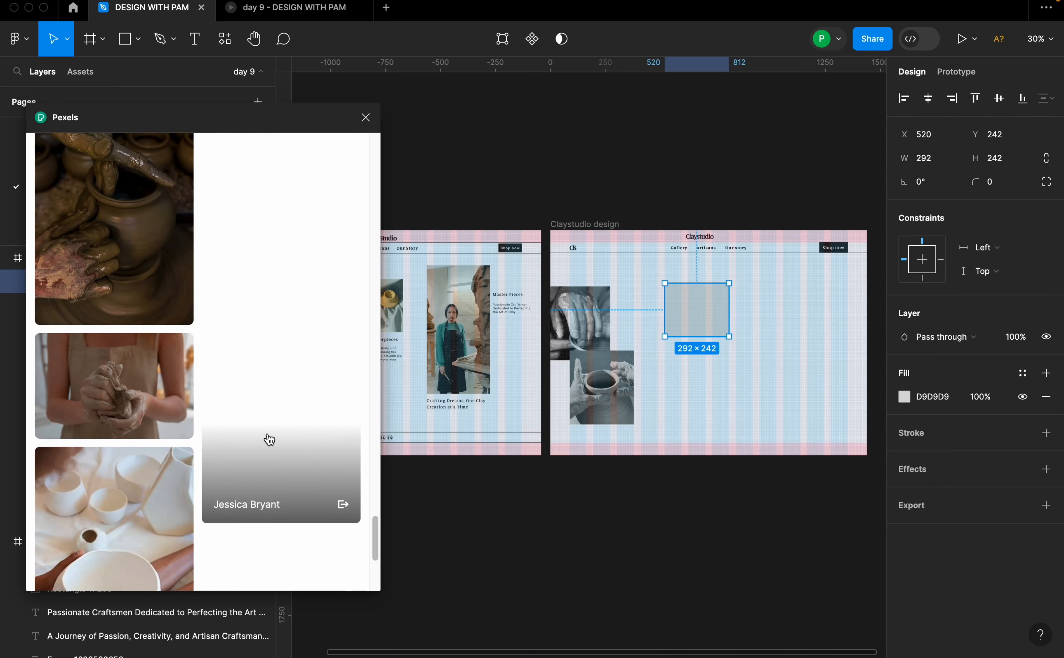
scroll(244, 426, "down", 5)
scroll(230, 415, "up", 2)
scroll(234, 432, "up", 3)
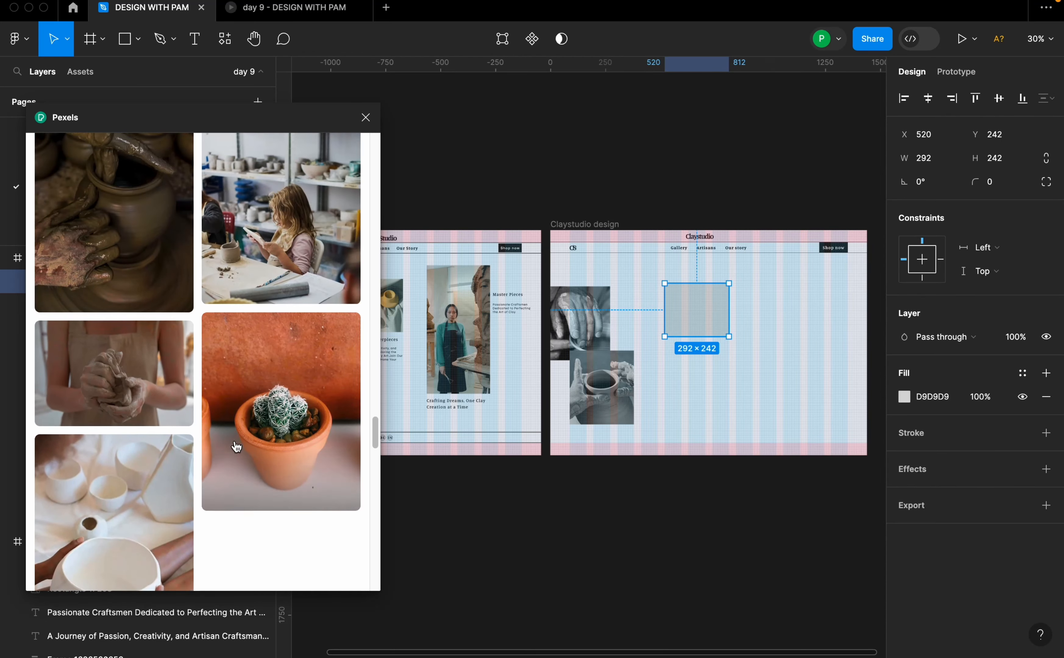
scroll(238, 455, "up", 12)
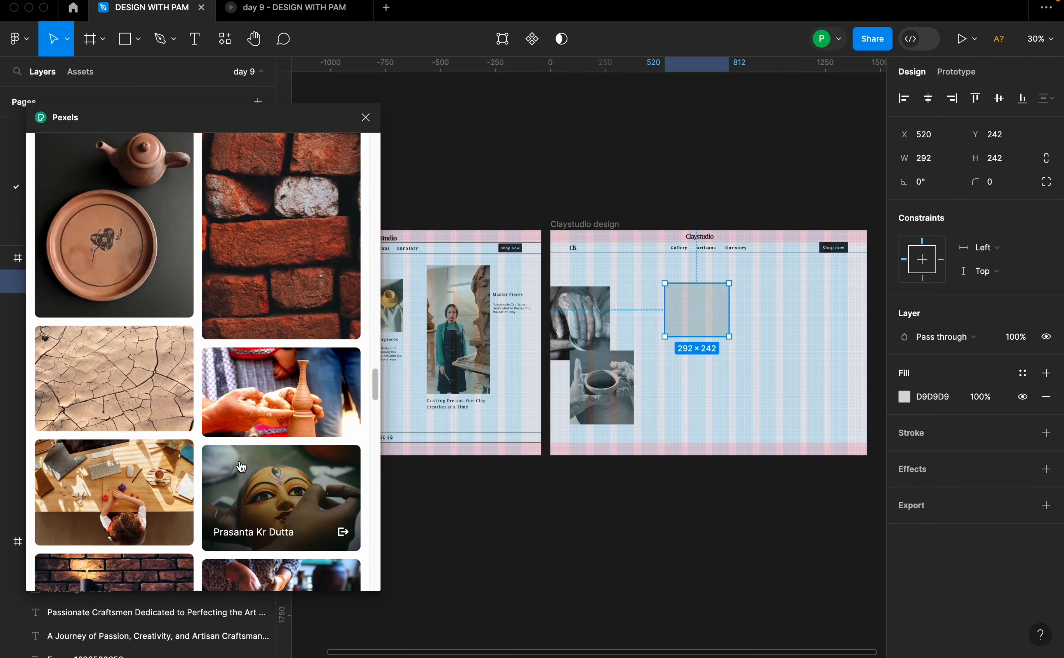
scroll(241, 467, "up", 10)
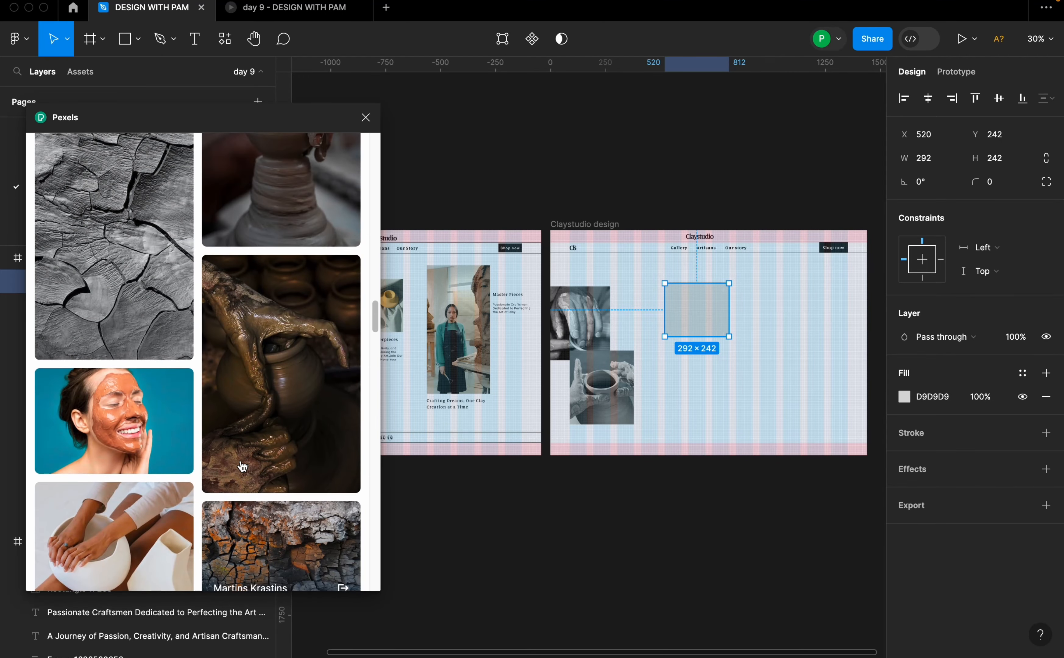
scroll(243, 467, "up", 10)
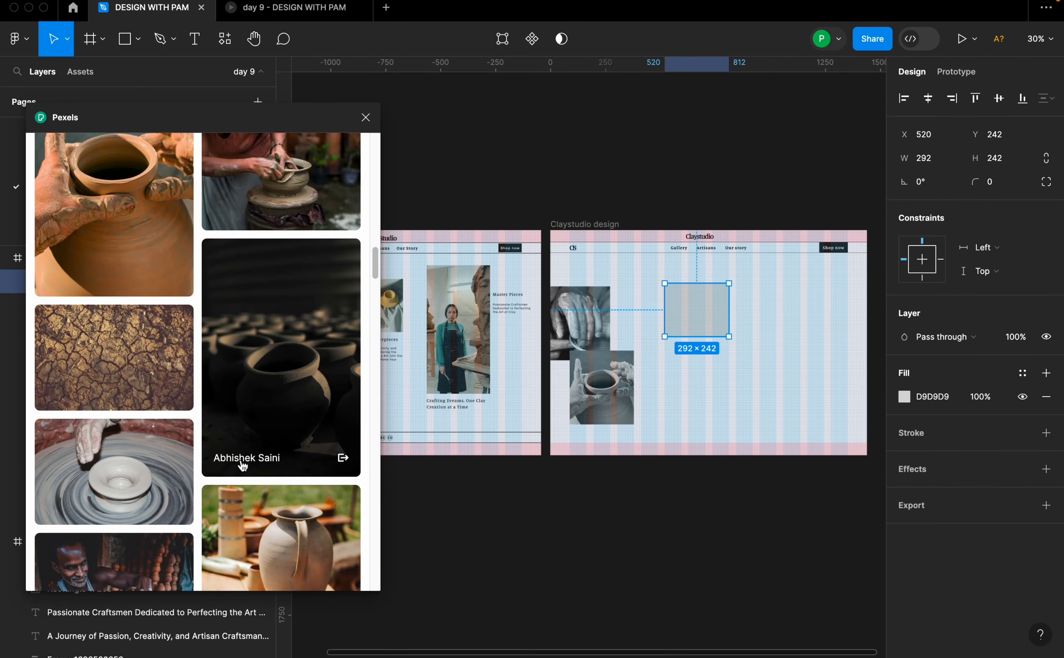
scroll(243, 467, "down", 5)
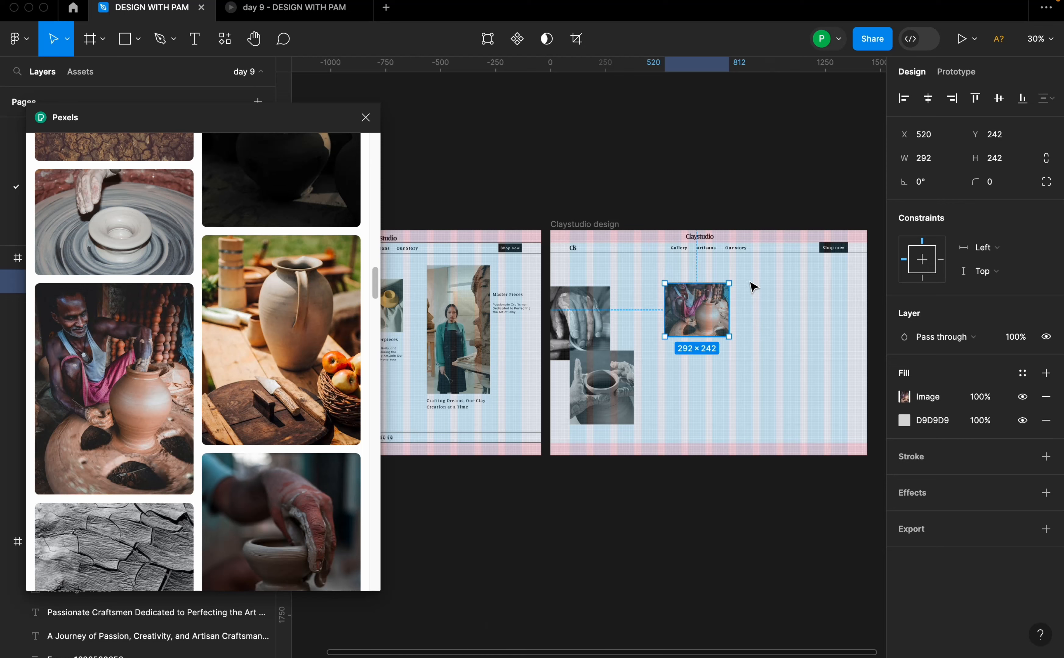
Draw a tall grey rectangle in the right-hand columns of the Claystudio design frame and set its size to 288 × 584.
left_click(757, 303)
key("r")
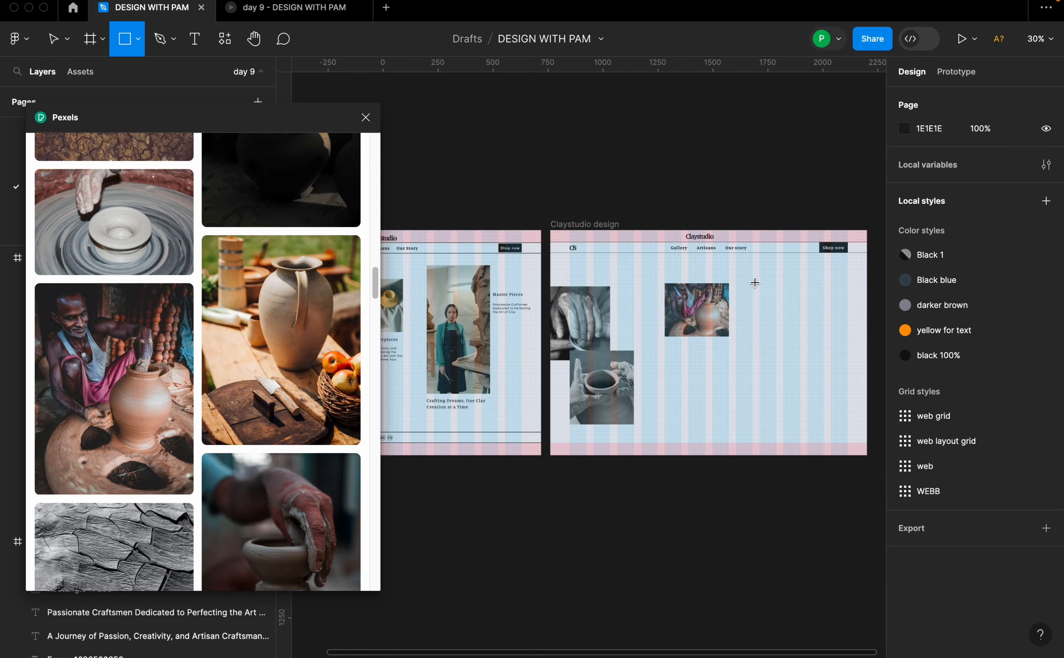
mouse_move(757, 266)
left_mouse_down()
mouse_move(760, 319)
mouse_move(820, 423)
mouse_move(839, 433)
left_mouse_up()
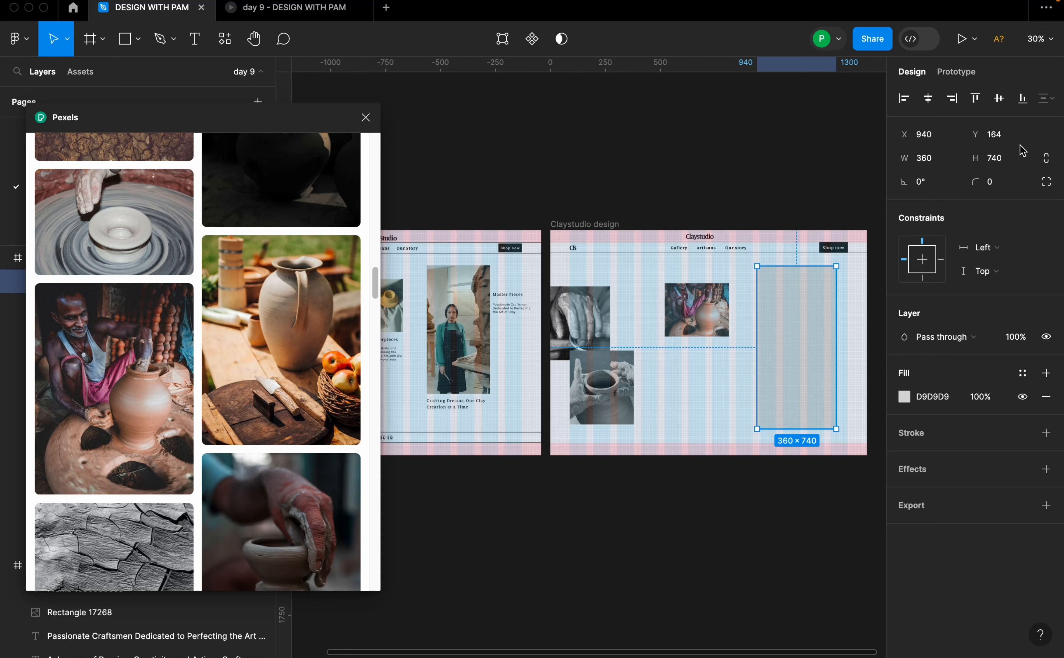
left_click(949, 163)
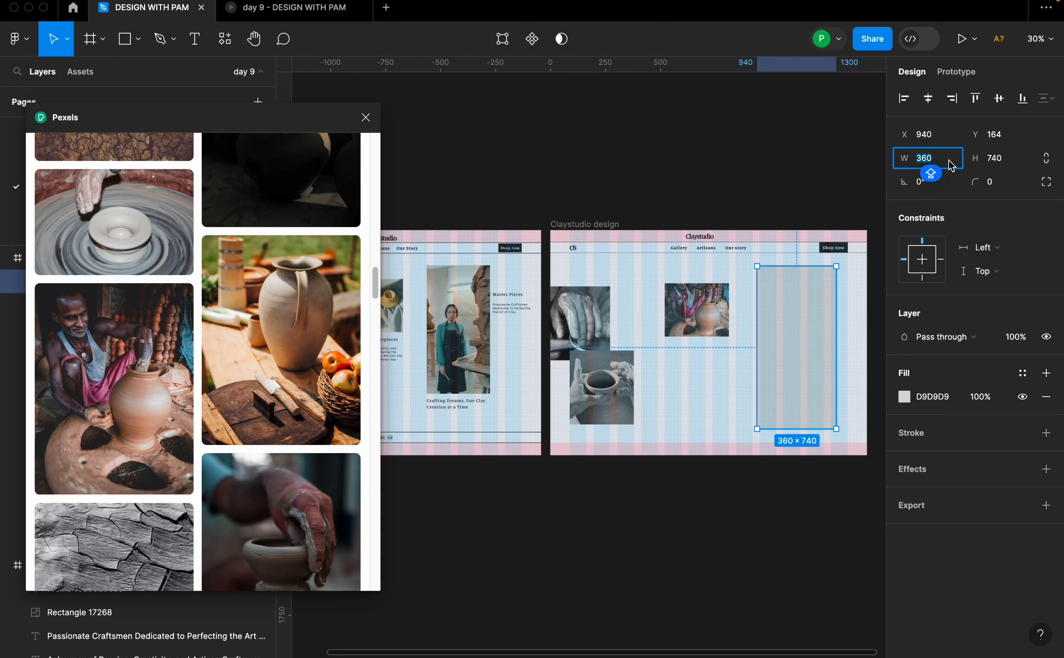
type("288")
key("Return")
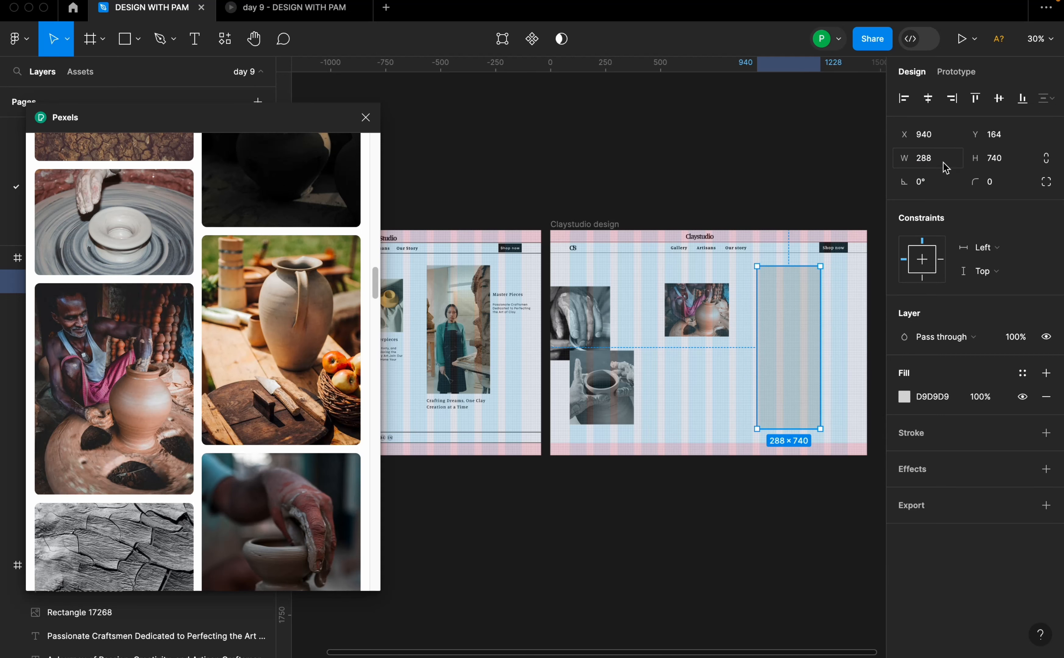
left_click(1002, 159)
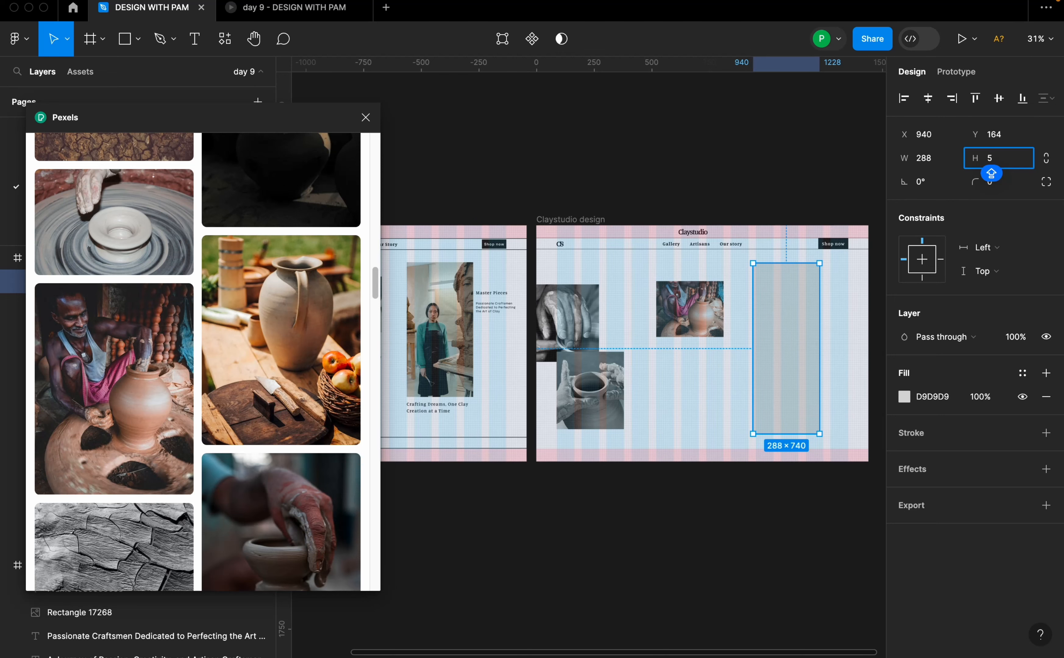
type("584")
key("Return")
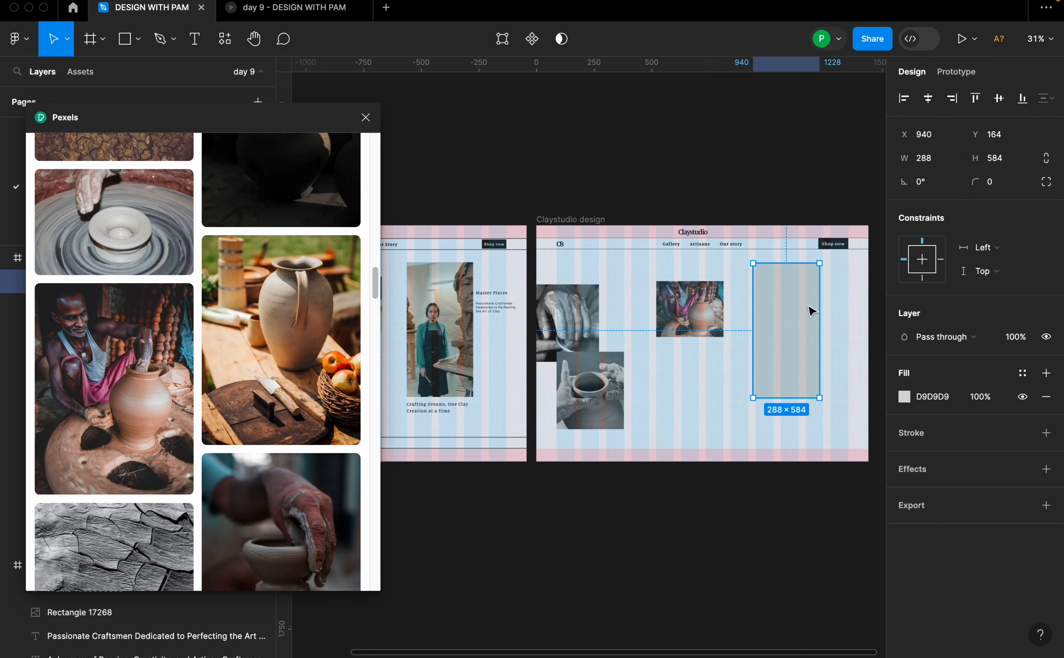
Move the tall rectangle to X 924 and set the vertical gap between it and the navigation bar to 54.
scroll(810, 311, "up", 5)
mouse_move(767, 295)
left_mouse_down()
mouse_move(756, 312)
mouse_move(766, 313)
left_mouse_up()
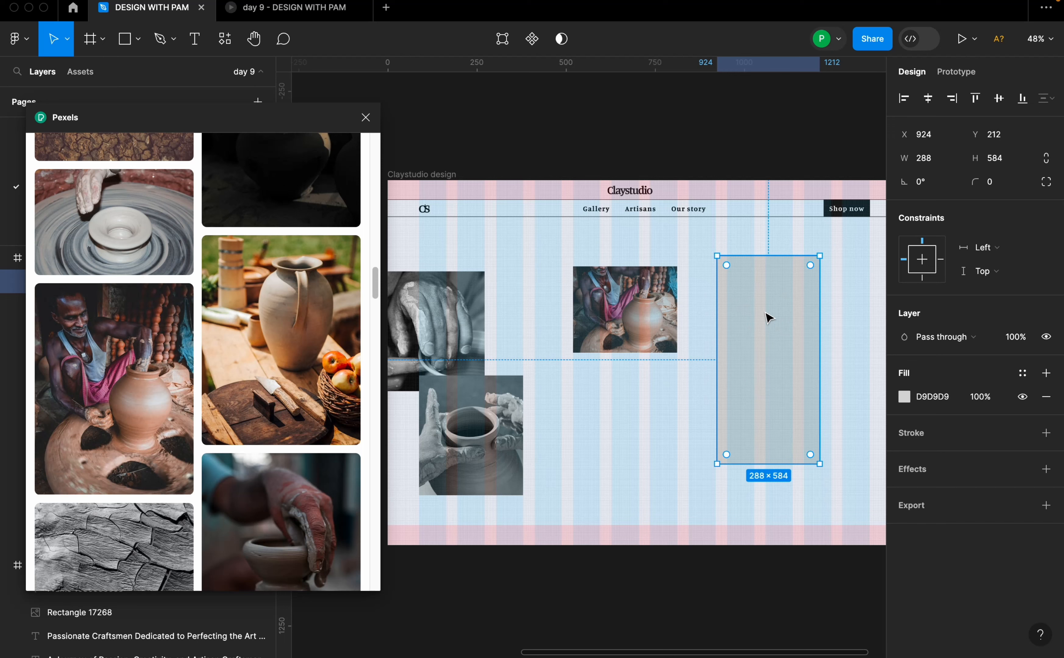
left_click(744, 226, "shift")
left_click(933, 261)
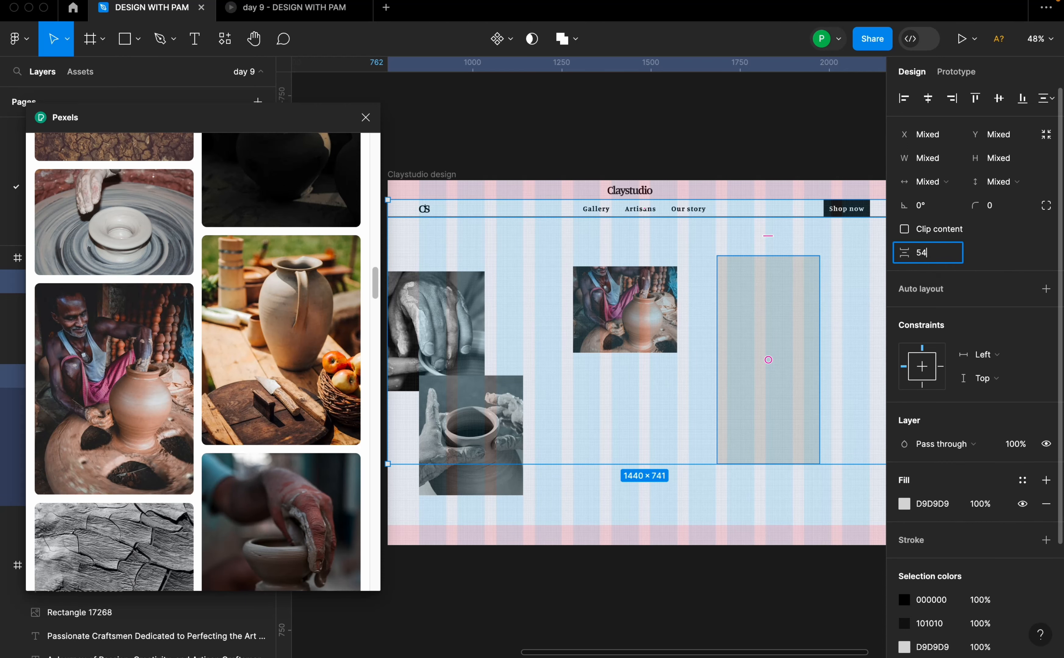
key("Return")
Set the horizontal spacing between the middle potter photo and the tall grey rectangle to 108.
scroll(782, 324, "down", 3)
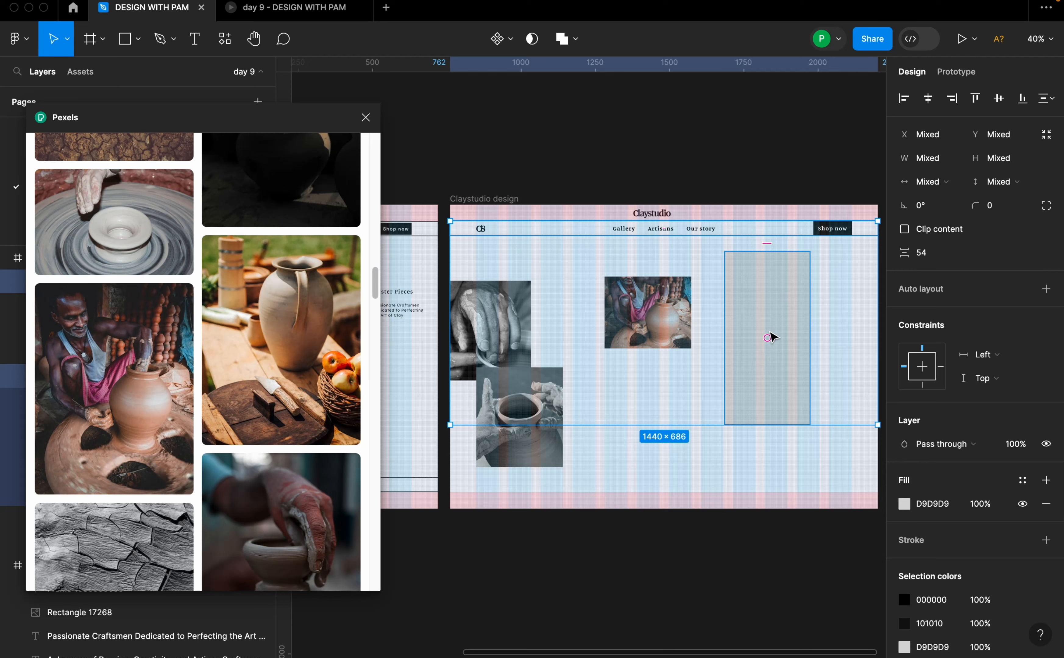
left_click(660, 323)
left_click(749, 331, "shift")
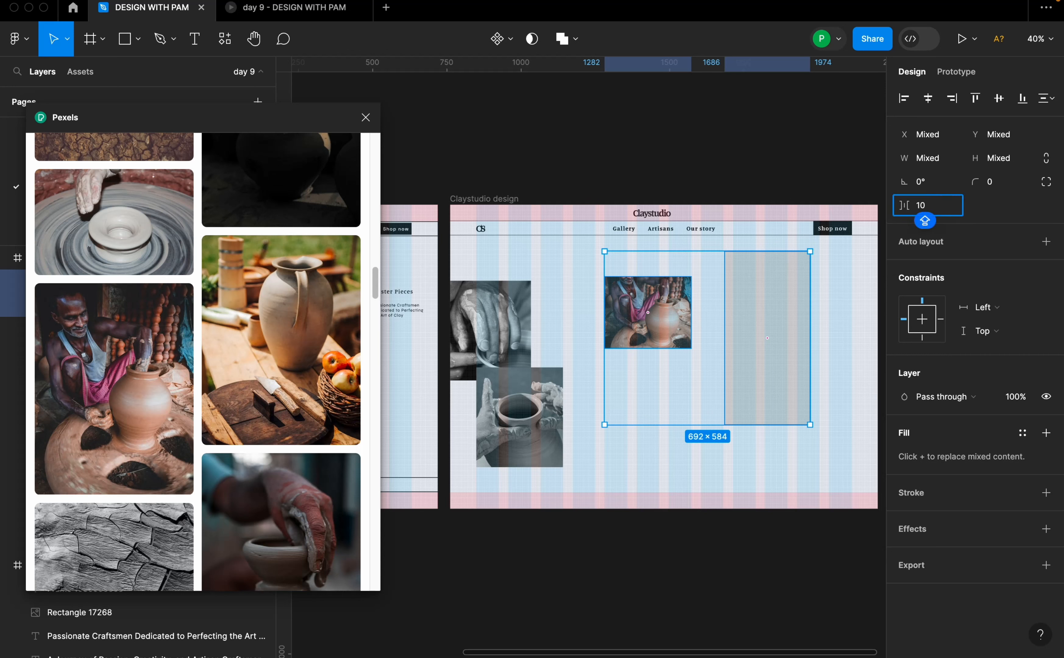
key("Return")
scroll(601, 296, "down", 3)
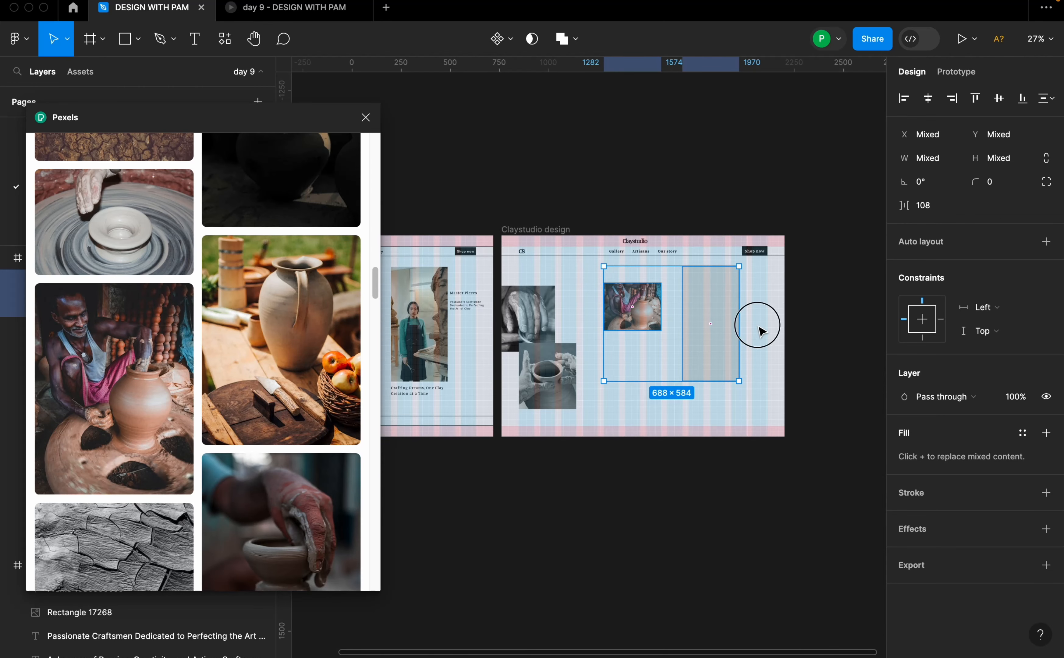
left_click(756, 328)
Browse the Pexels clay results, fill the tall rectangle with the woman in a purple headscarf shaping a pot, and close the plugin.
left_click(737, 333)
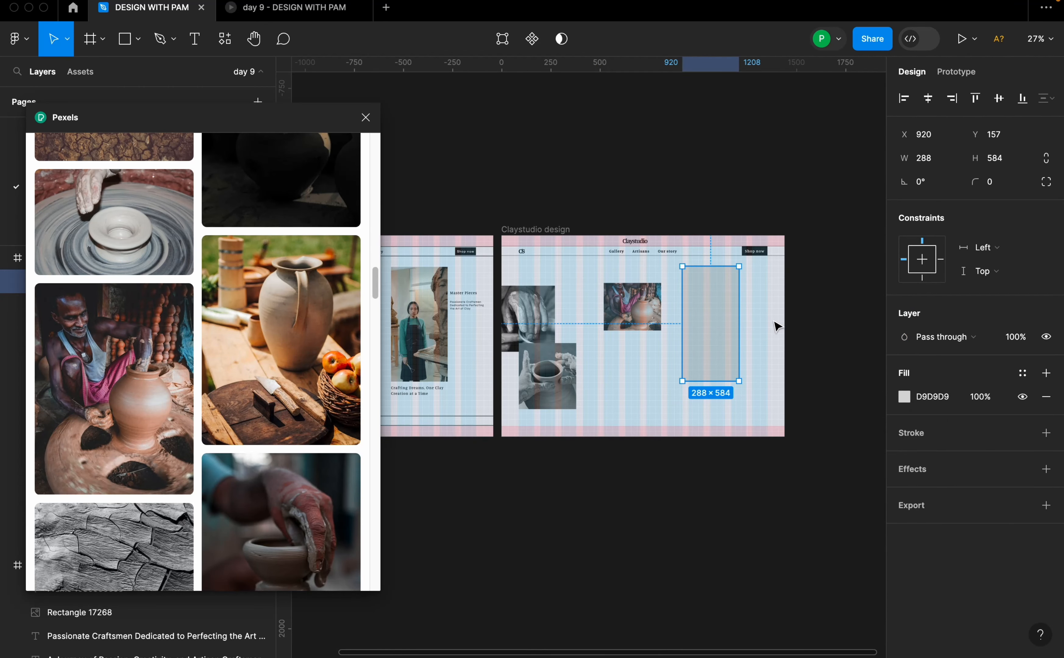
scroll(772, 328, "down", 1)
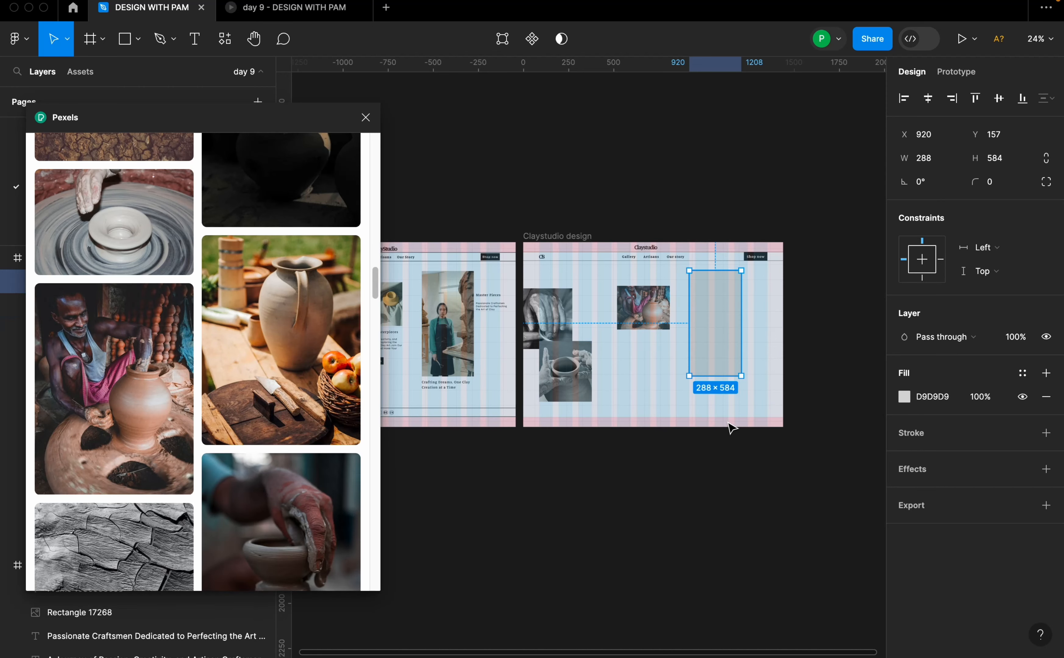
scroll(723, 330, "up", 2)
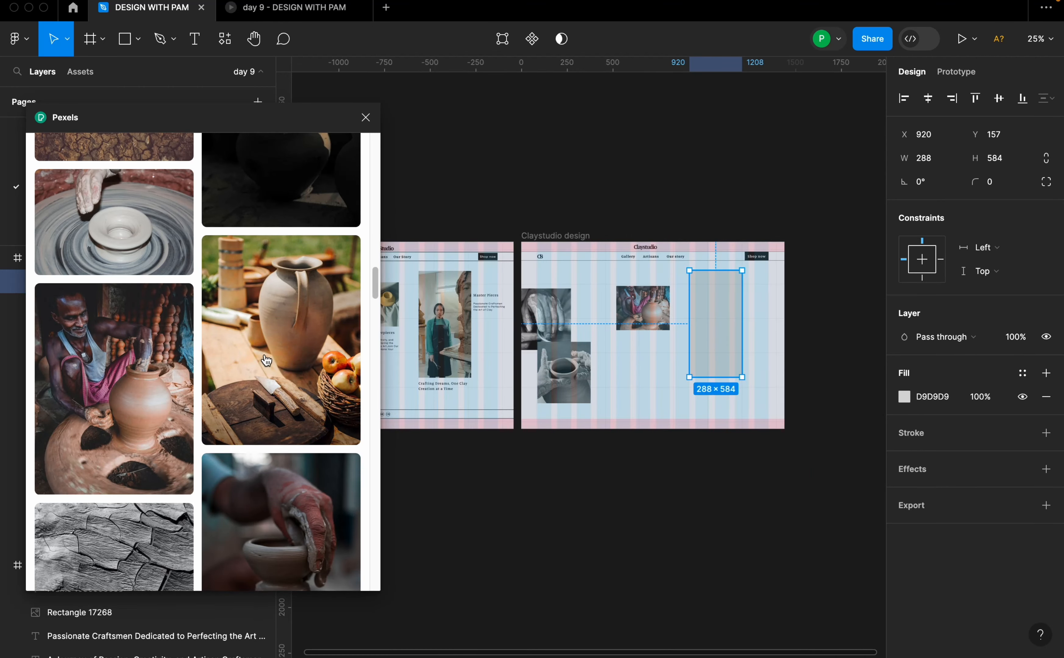
scroll(273, 369, "down", 5)
scroll(273, 368, "down", 15)
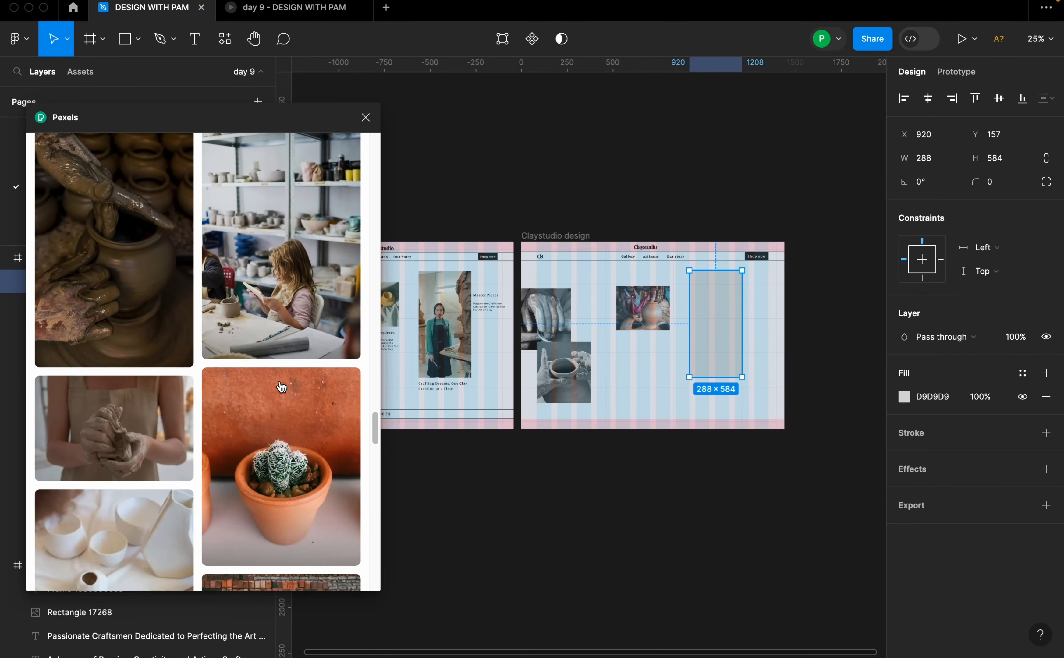
scroll(282, 390, "down", 15)
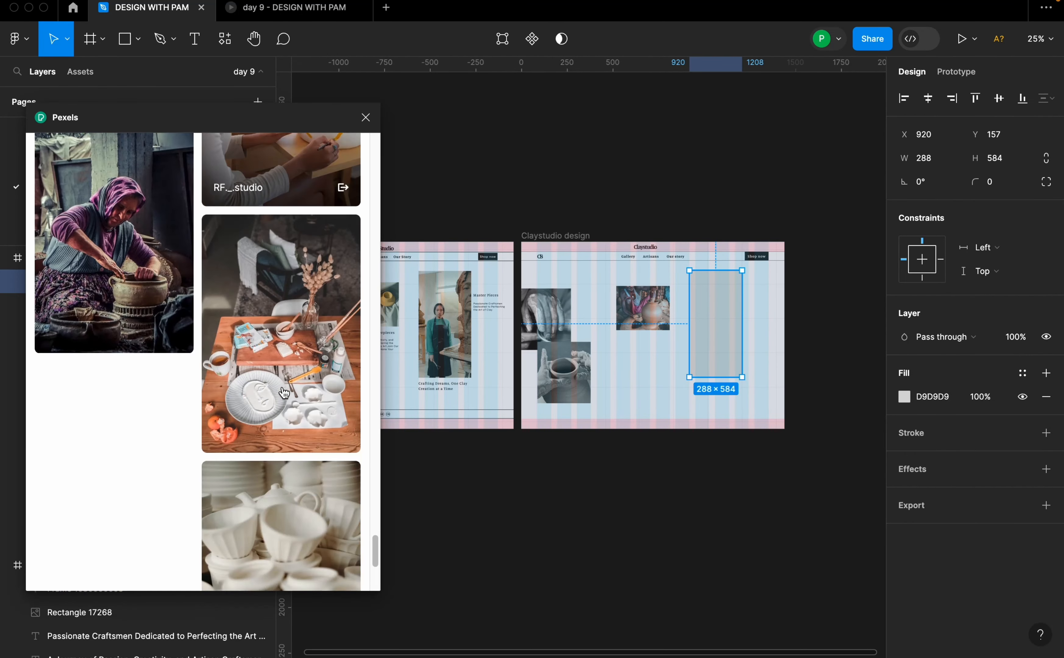
scroll(284, 393, "down", 5)
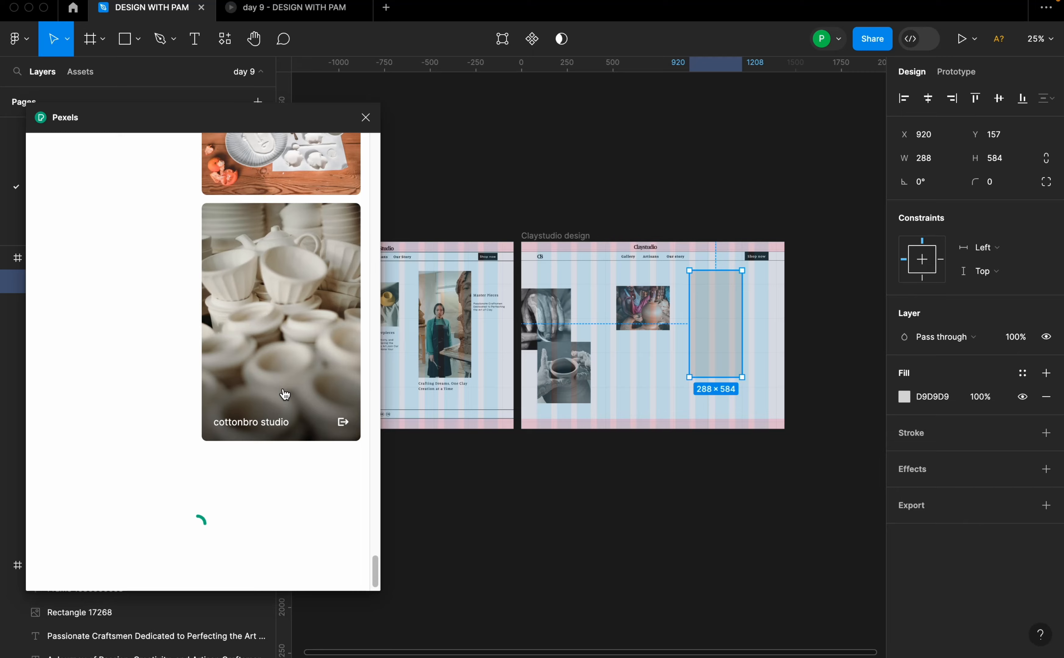
scroll(285, 393, "up", 9)
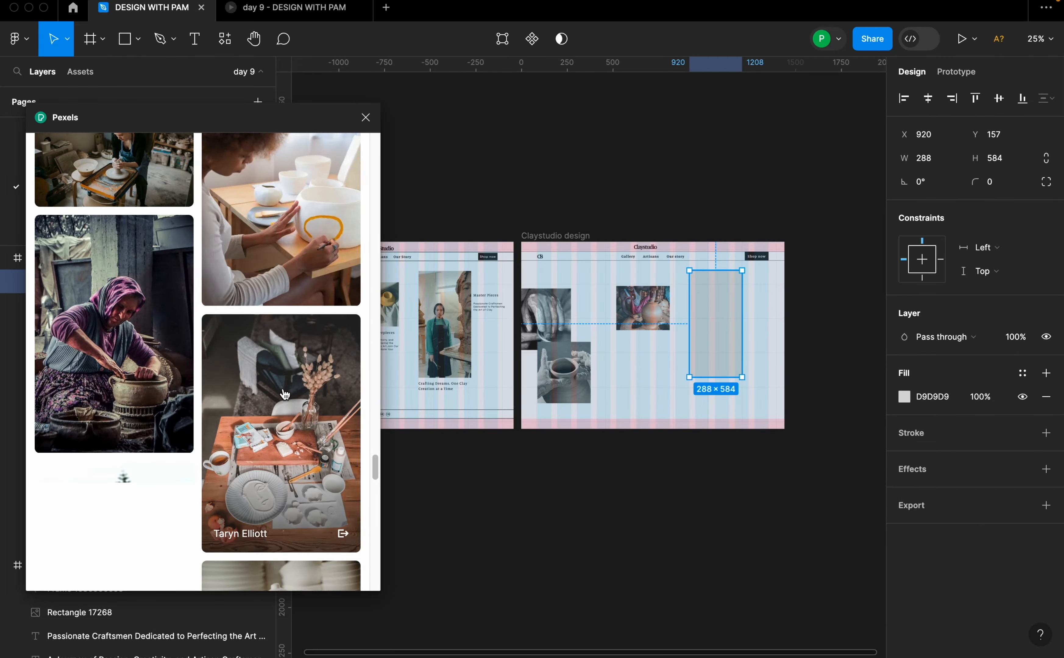
scroll(285, 393, "up", 1)
scroll(285, 393, "down", 2)
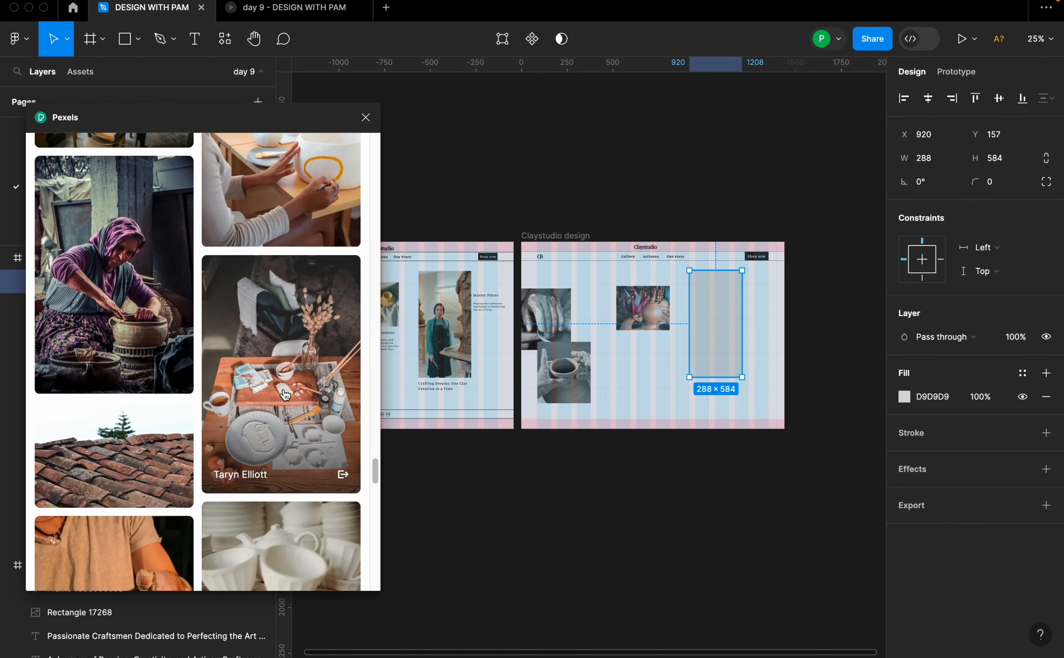
left_click(162, 343)
scroll(330, 456, "down", 2)
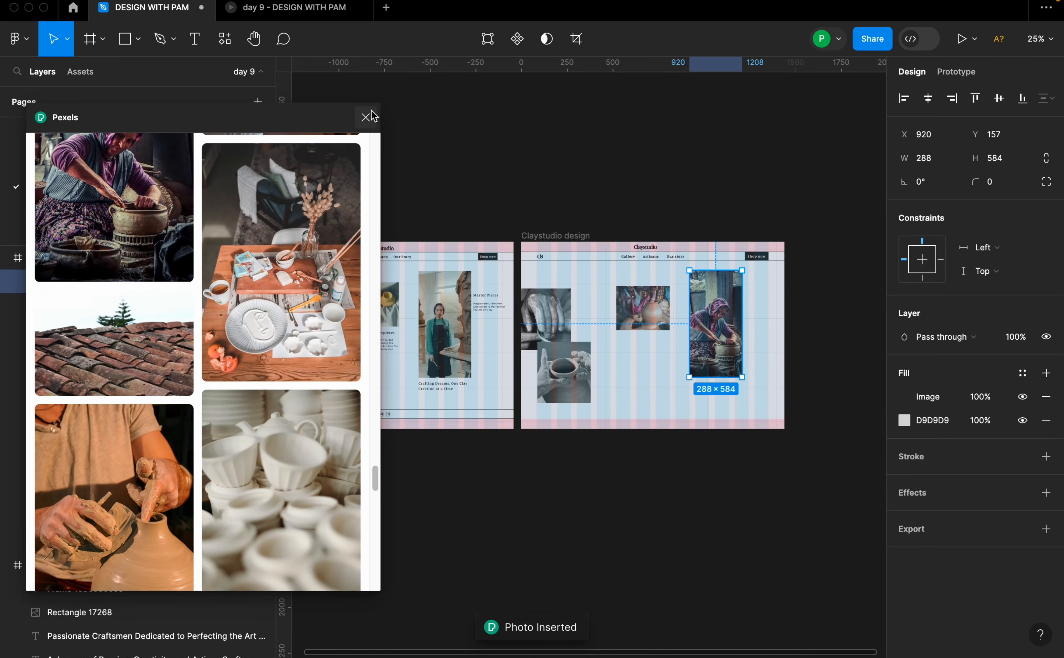
left_click(366, 117)
Hide the layout grids on the Day 18 and Claystudio design frames.
scroll(655, 210, "down", 2)
scroll(647, 406, "up", 2)
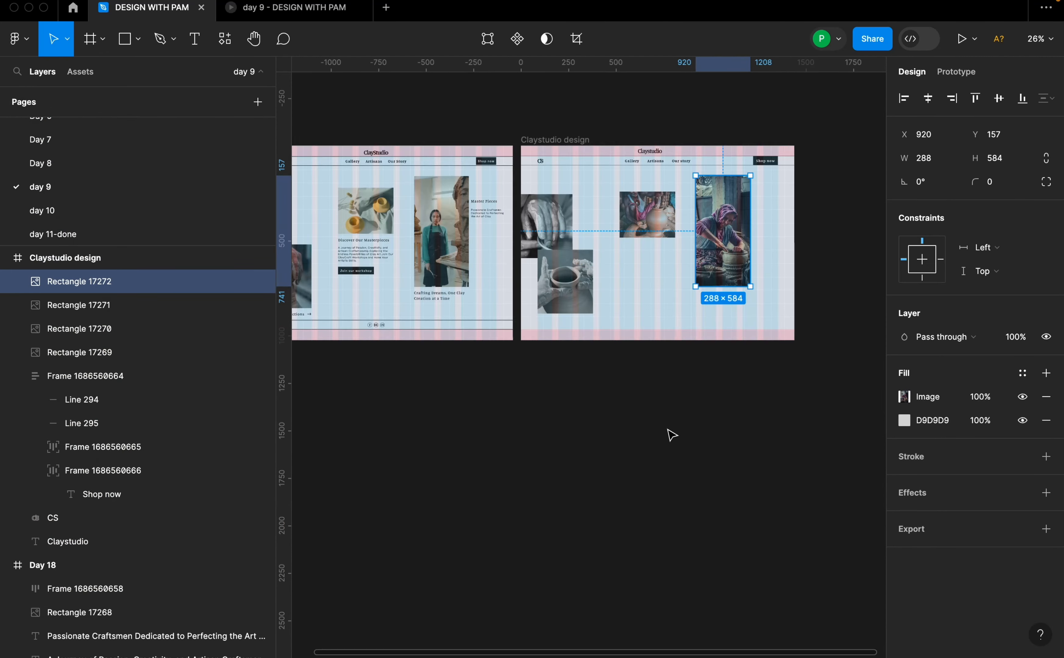
left_click(525, 414)
left_click_drag(526, 414, 588, 477)
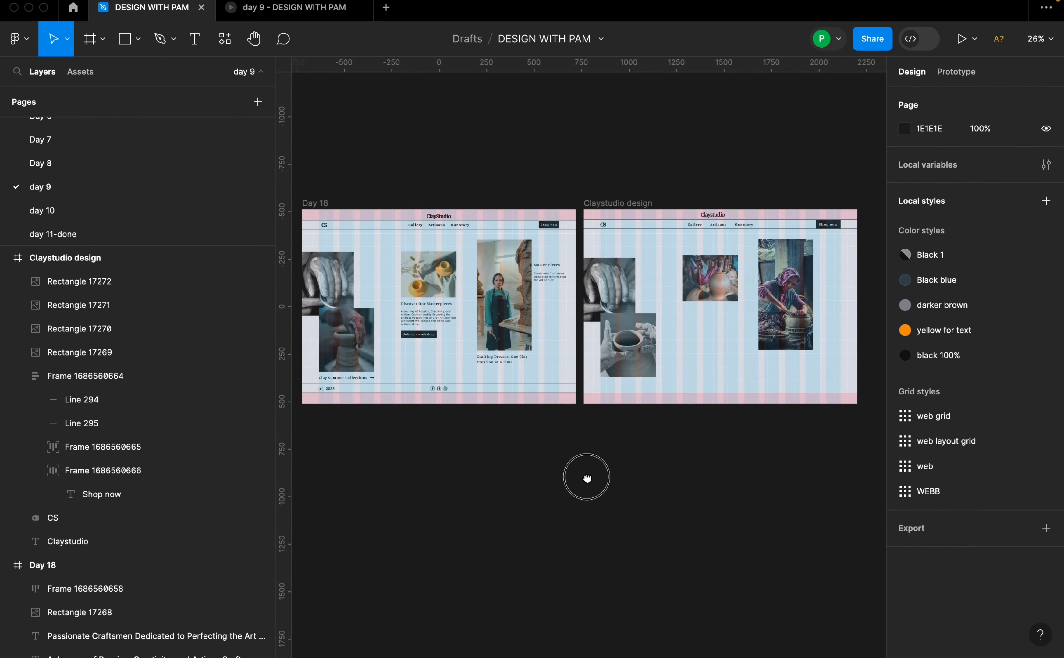
left_click(324, 202)
left_click(604, 203)
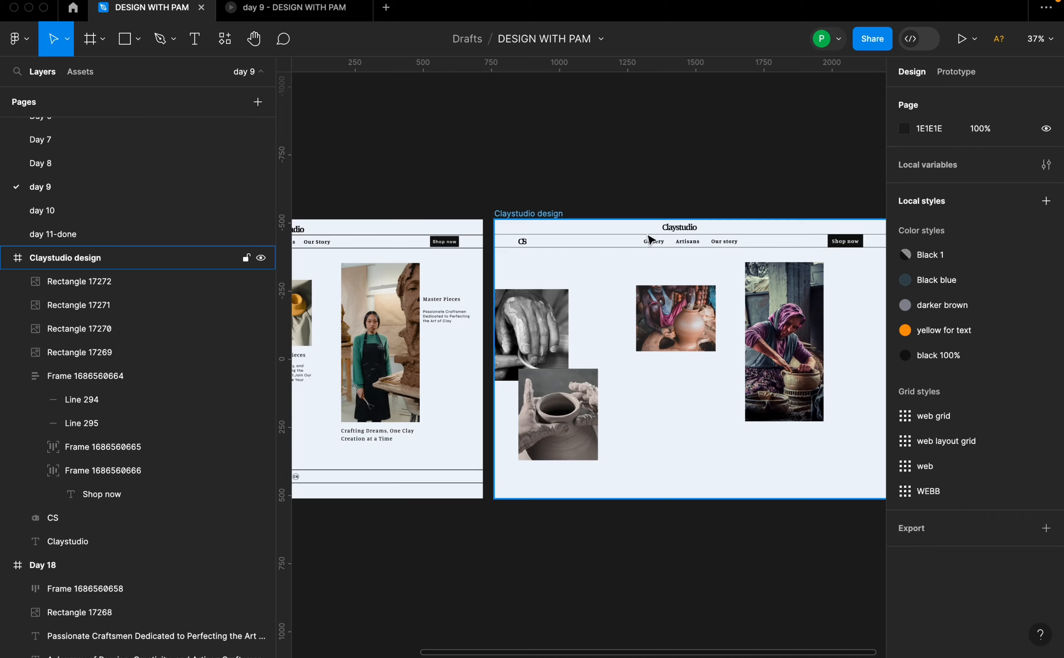
Hide the interface so that the Day 18 and Claystudio design frames can be viewed without the editing panels.
scroll(649, 236, "up", 5)
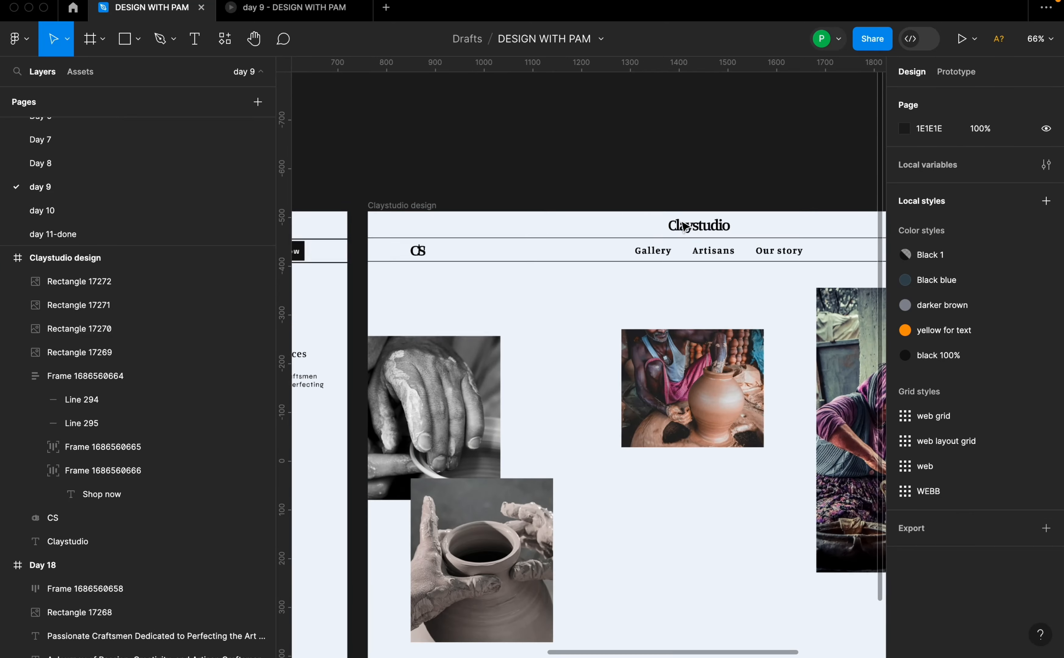
left_click_drag(794, 176, 692, 130)
right_click(697, 127)
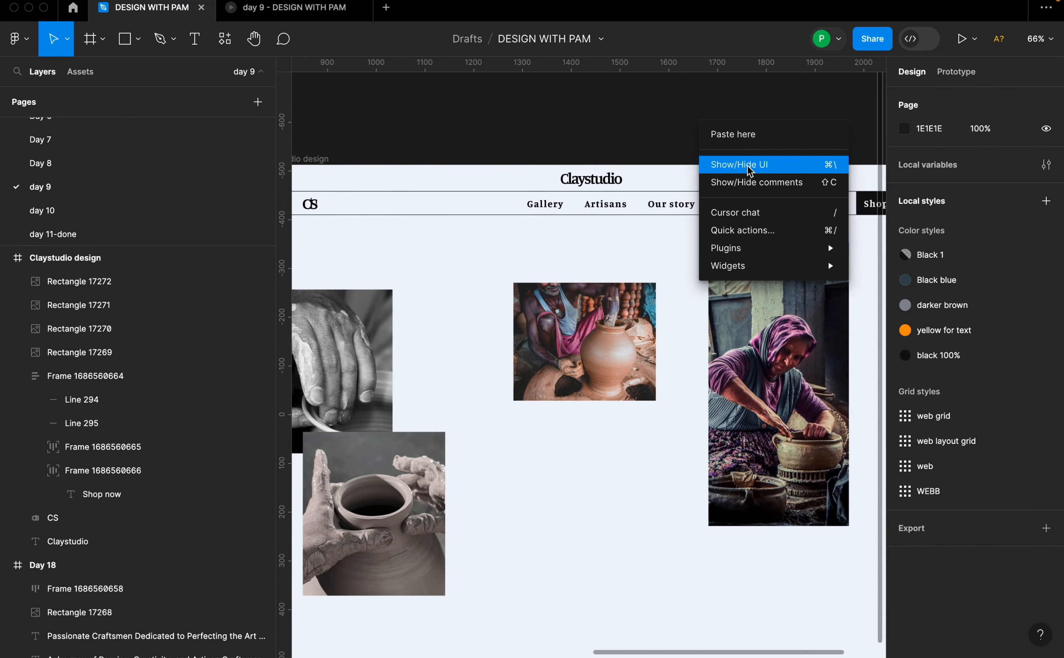
left_click(748, 162)
key("super+space")
scroll(744, 341, "down", 2)
key("Escape")
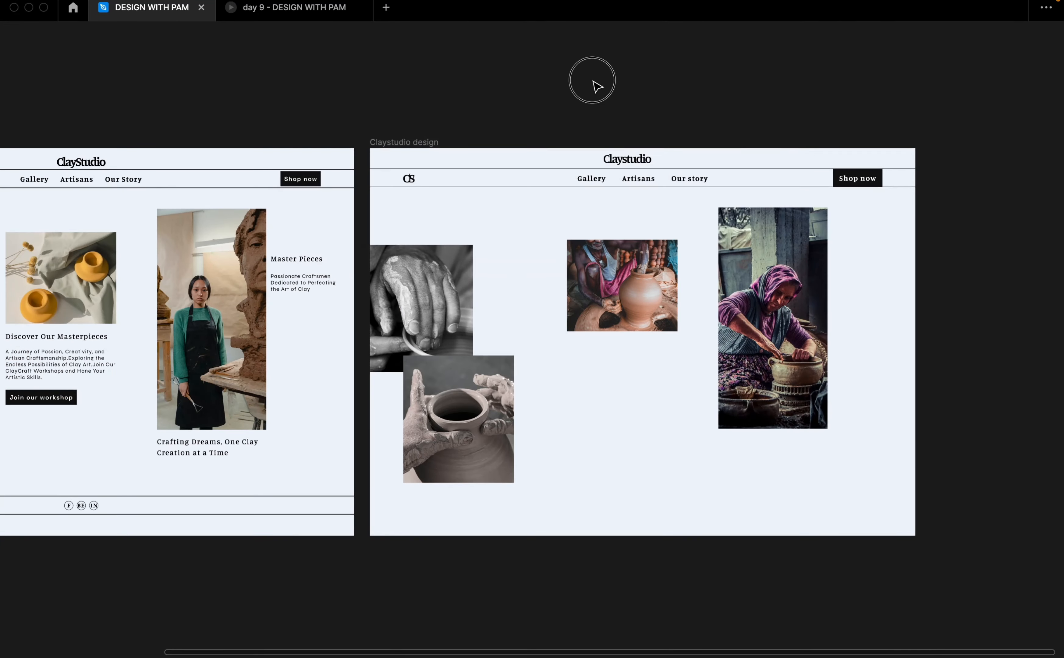
Compare the photos and layout of the Claystudio design frame with the Day 18 reference, including its text and footer.
scroll(643, 243, "up", 4)
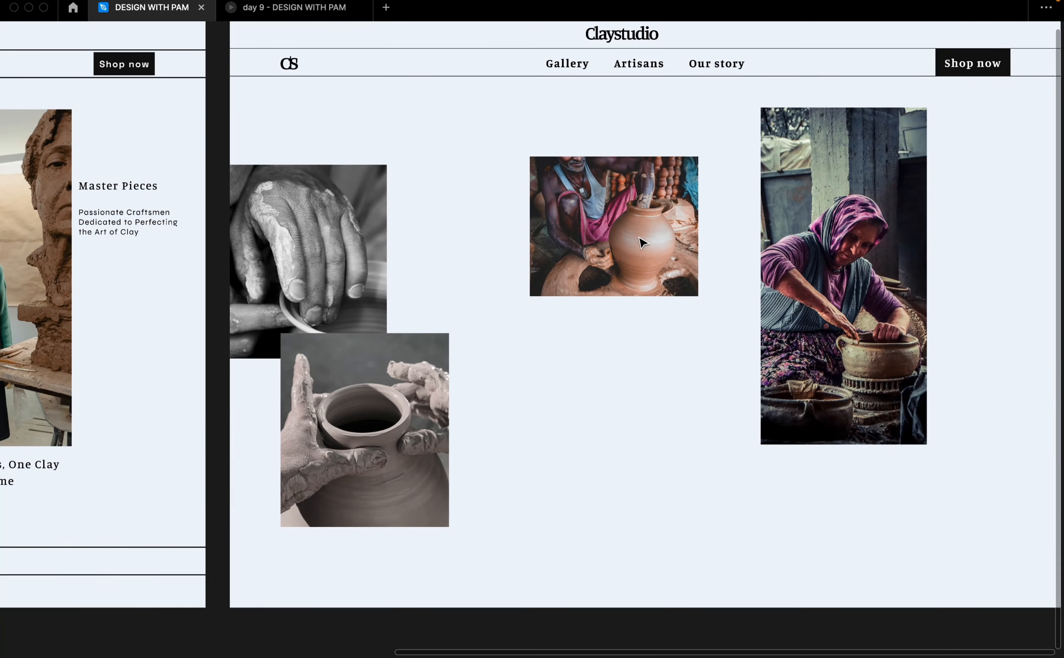
scroll(642, 242, "down", 5)
scroll(684, 255, "down", 1)
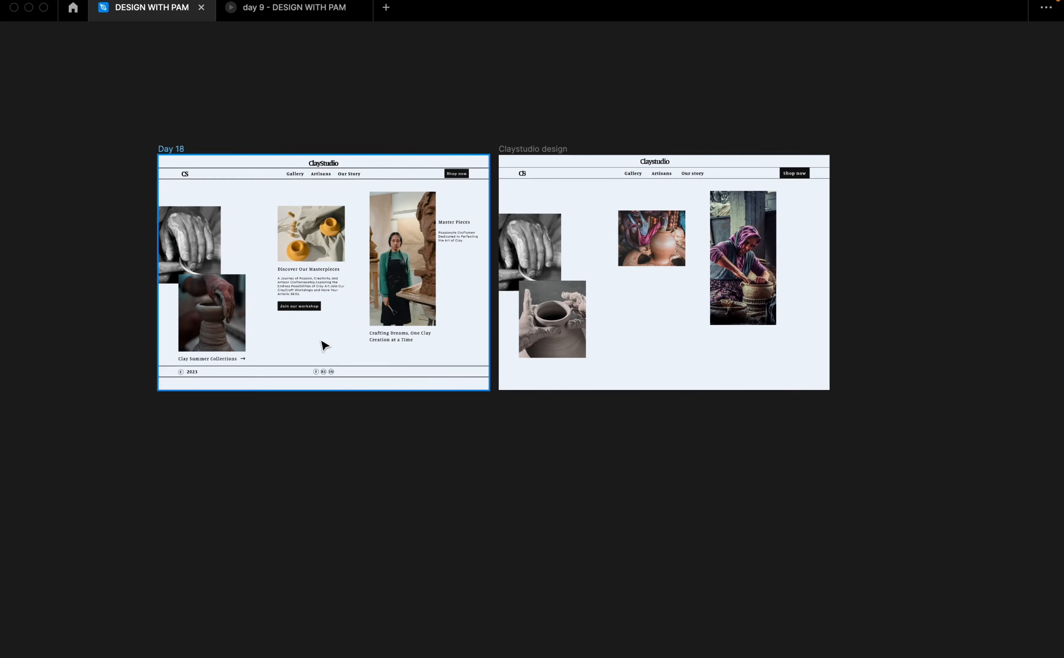
scroll(277, 307, "up", 5)
left_click_drag(337, 318, 434, 348)
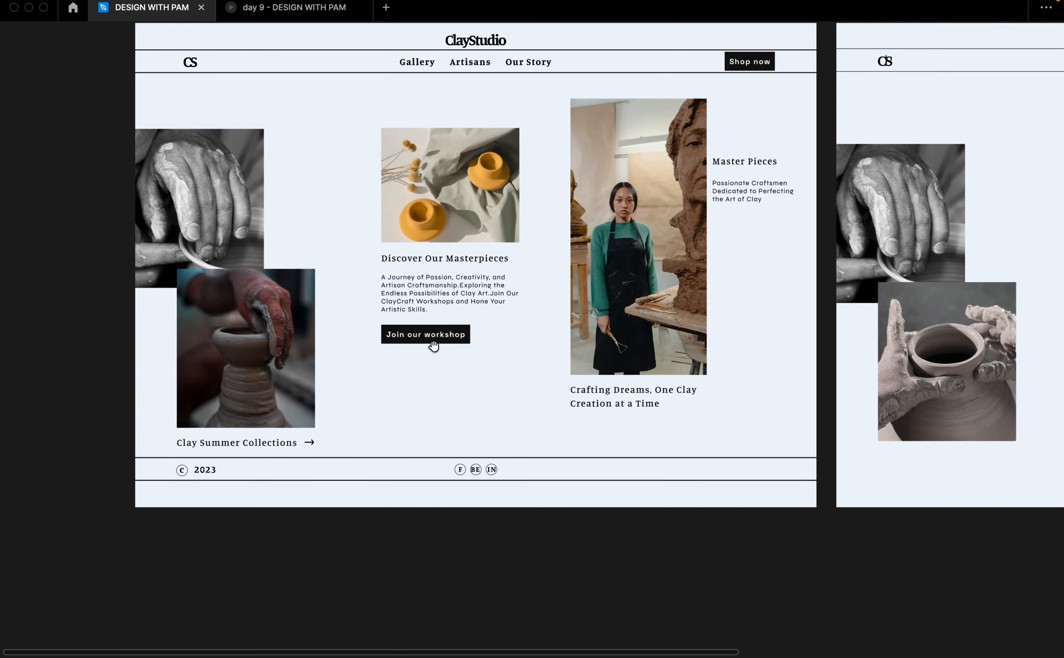
scroll(340, 373, "down", 5)
scroll(784, 342, "up", 2)
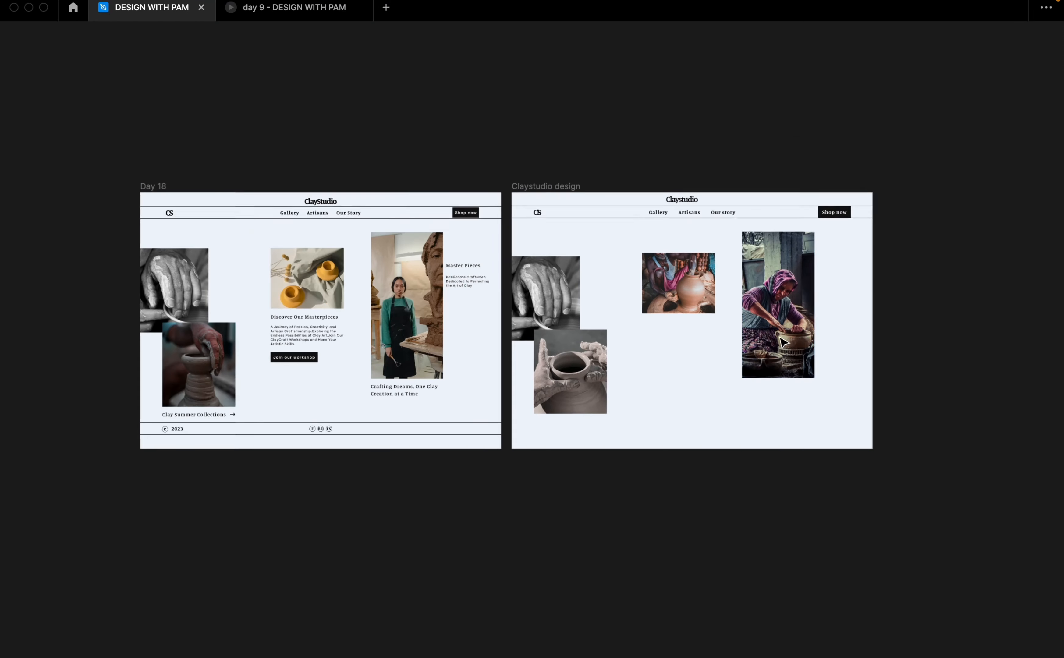
Duplicate the navigation bar to the bottom of the Claystudio design frame at X -8, Y 964.
left_click(777, 217)
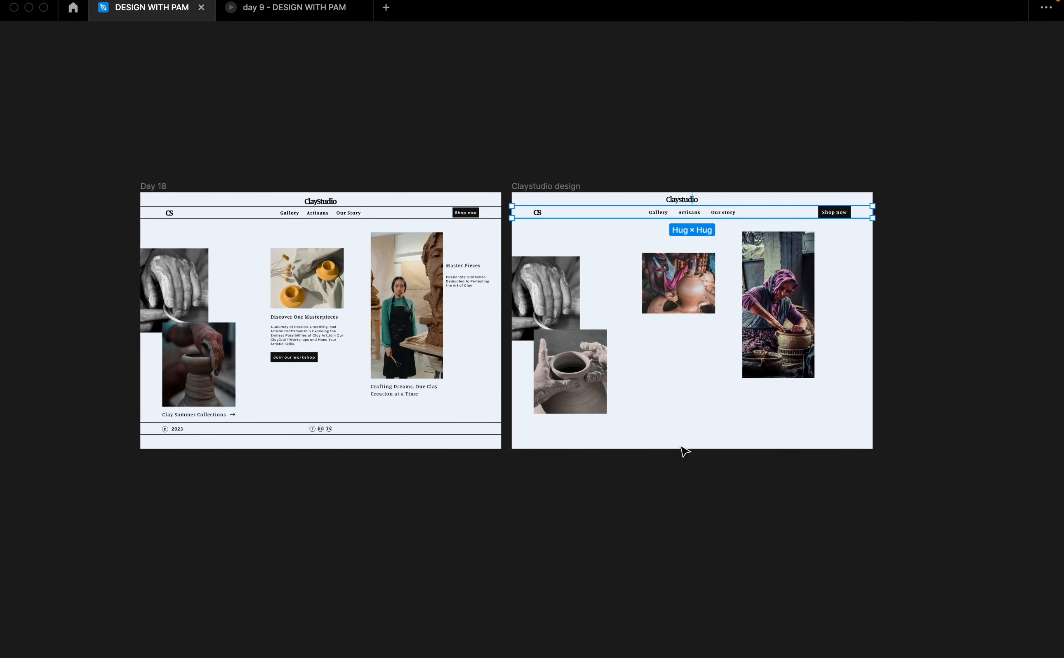
left_click_drag(752, 219, 750, 443)
key("super+space")
scroll(625, 252, "down", 5)
key("super+space")
Show the interface again and align the copied navigation bar with the bottom edge of the Claystudio design frame.
right_click(778, 130)
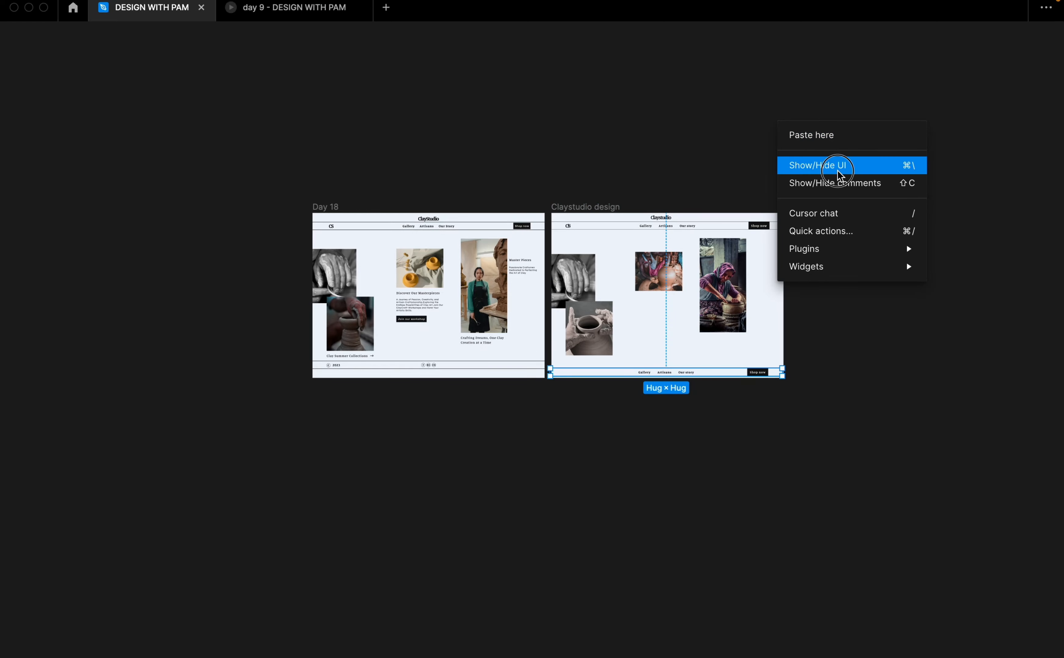
left_click(839, 170)
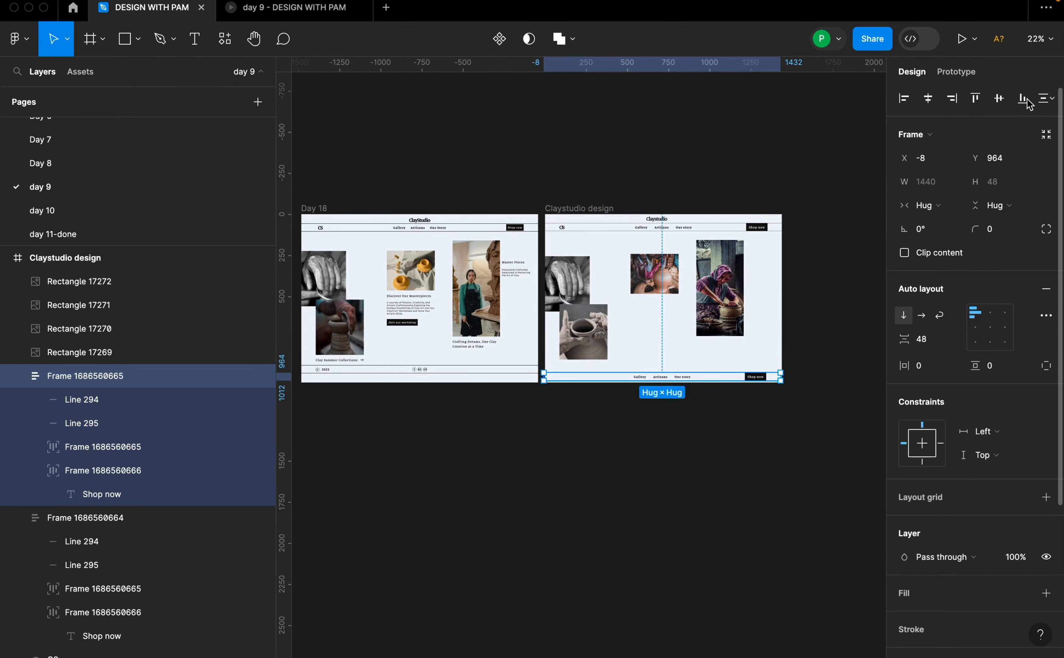
scroll(858, 240, "up", 3)
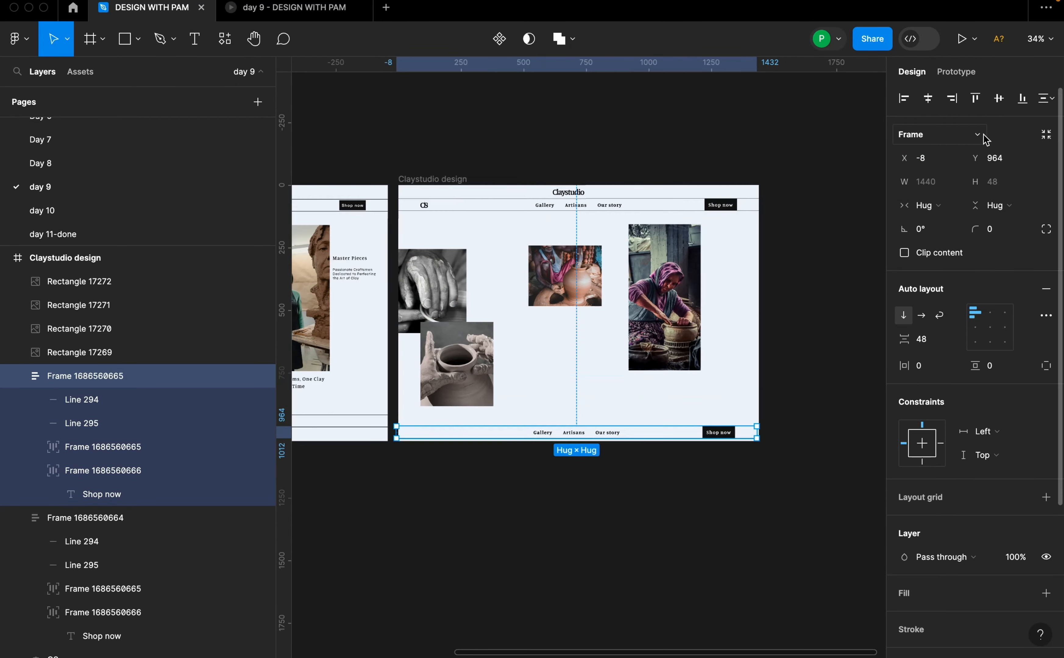
left_click(1024, 99)
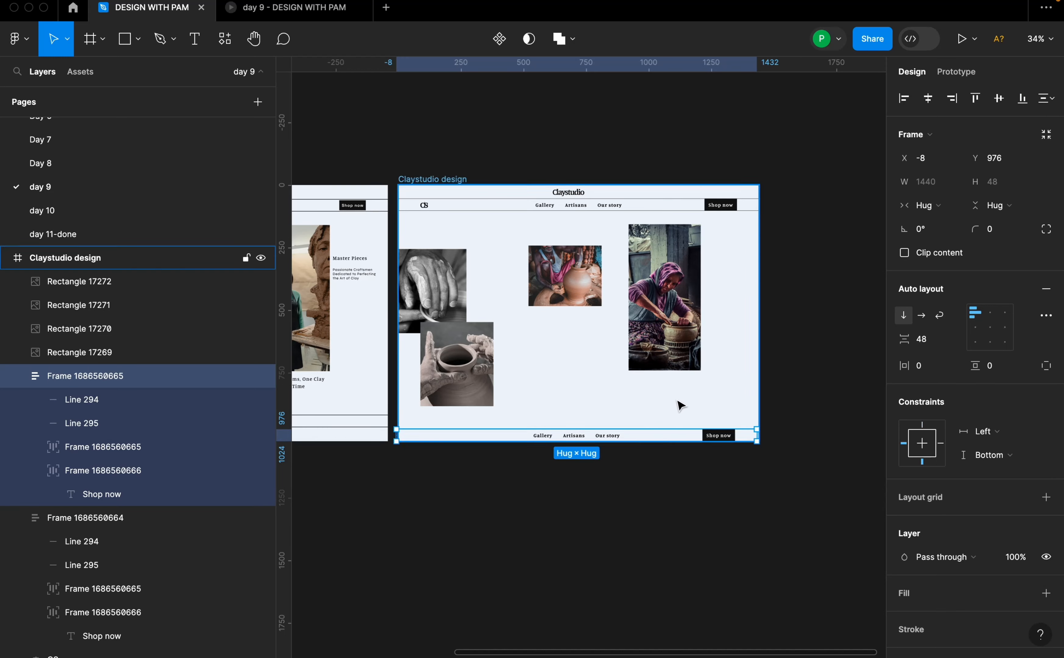
Compare the Day 18 footer with the copied navigation bar at the bottom of the Claystudio design frame.
scroll(585, 455, "down", 3)
left_click_drag(530, 450, 674, 358)
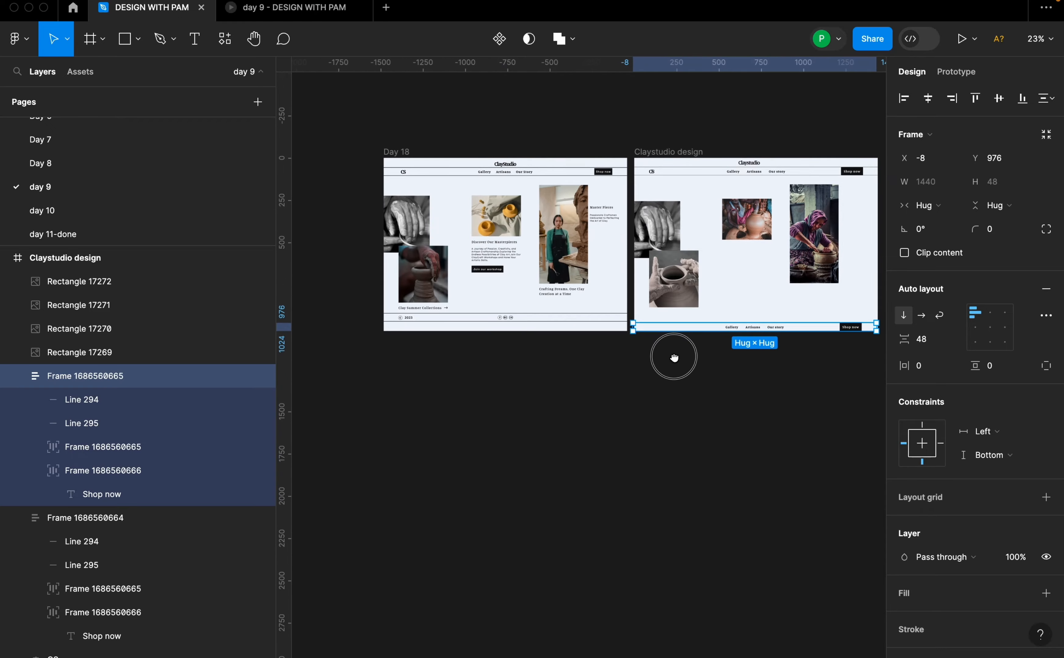
scroll(592, 311, "up", 5)
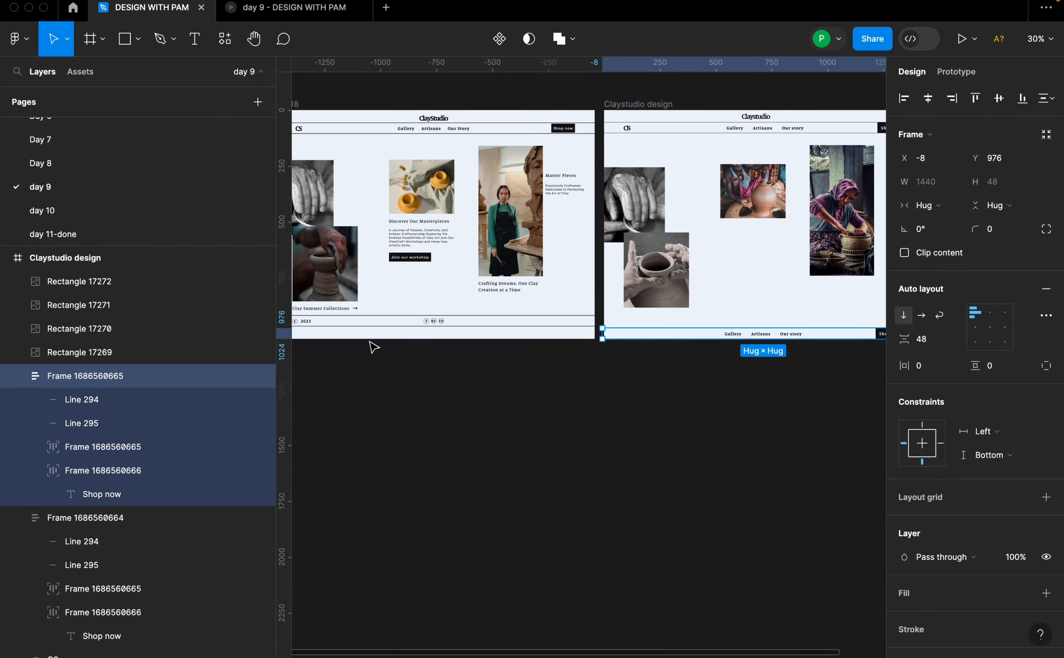
scroll(373, 339, "down", 2)
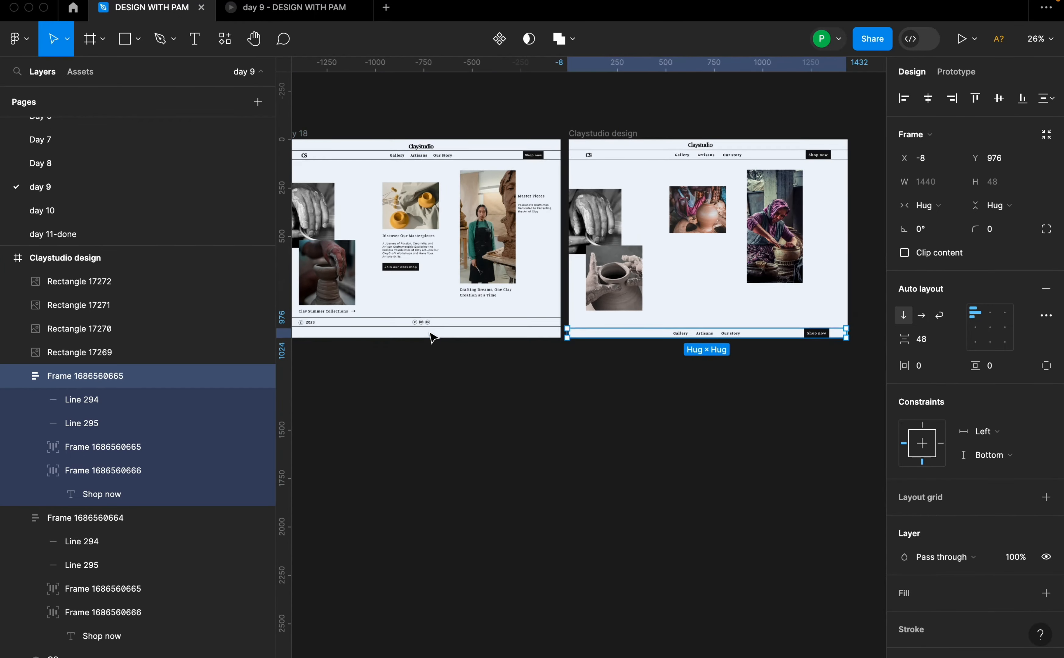
scroll(430, 340, "up", 5)
scroll(430, 324, "down", 5)
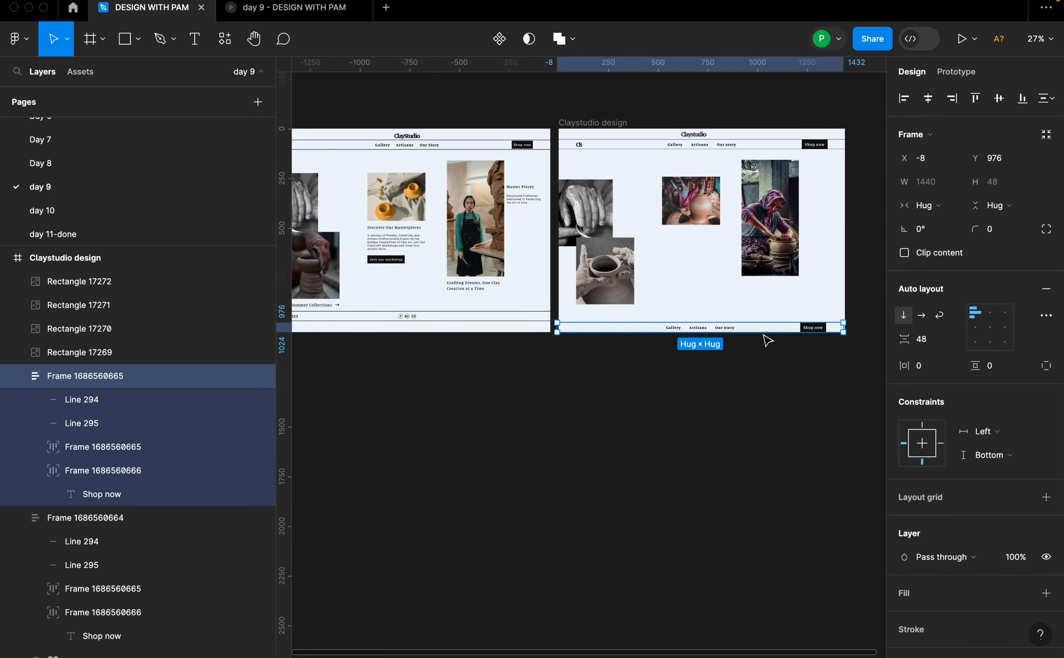
left_click_drag(815, 251, 703, 255)
scroll(462, 319, "up", 2)
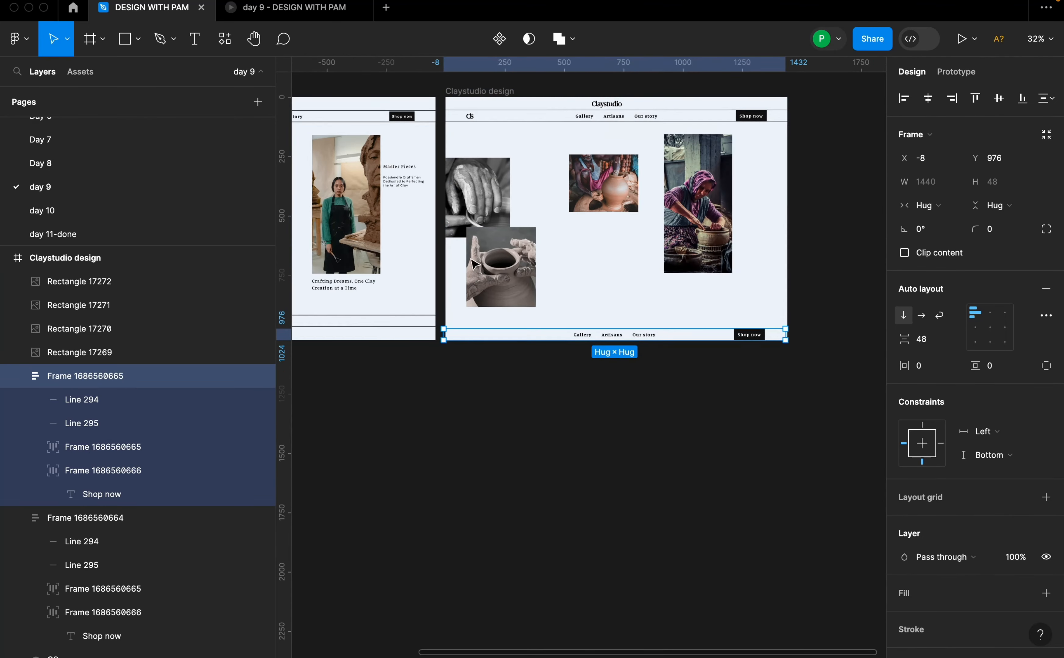
Show the WEBB layout grid and move the copied bar above the Claystudio design frame's bottom margin, to X 4, Y 920.
left_click(491, 91)
left_click(998, 302)
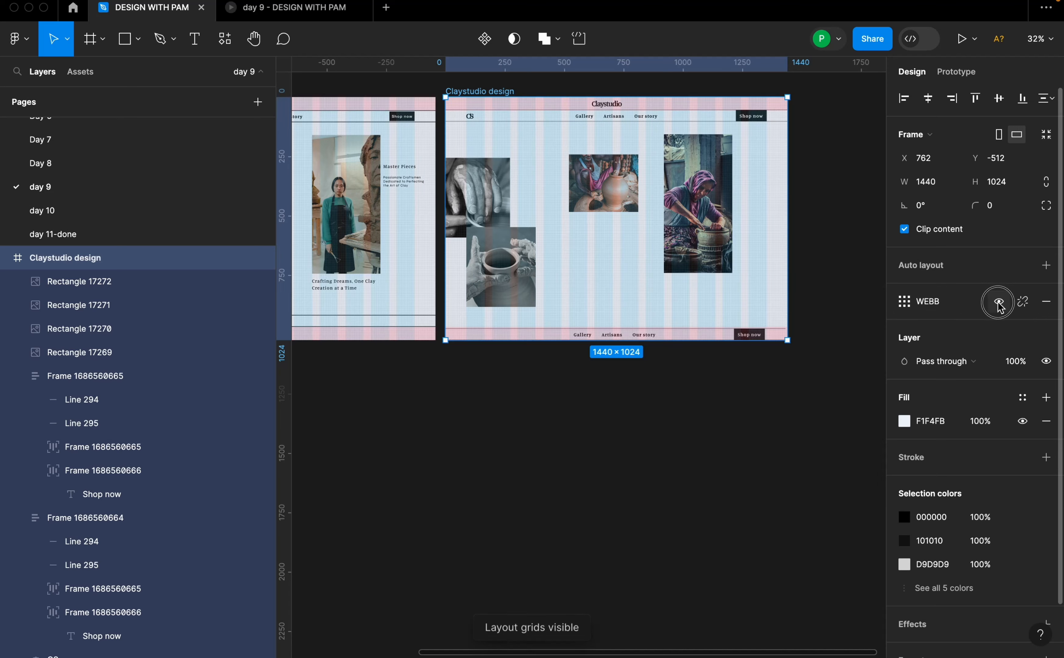
scroll(634, 381, "up", 2)
left_click_drag(647, 331, 678, 313)
left_click(687, 334)
scroll(688, 323, "up", 3)
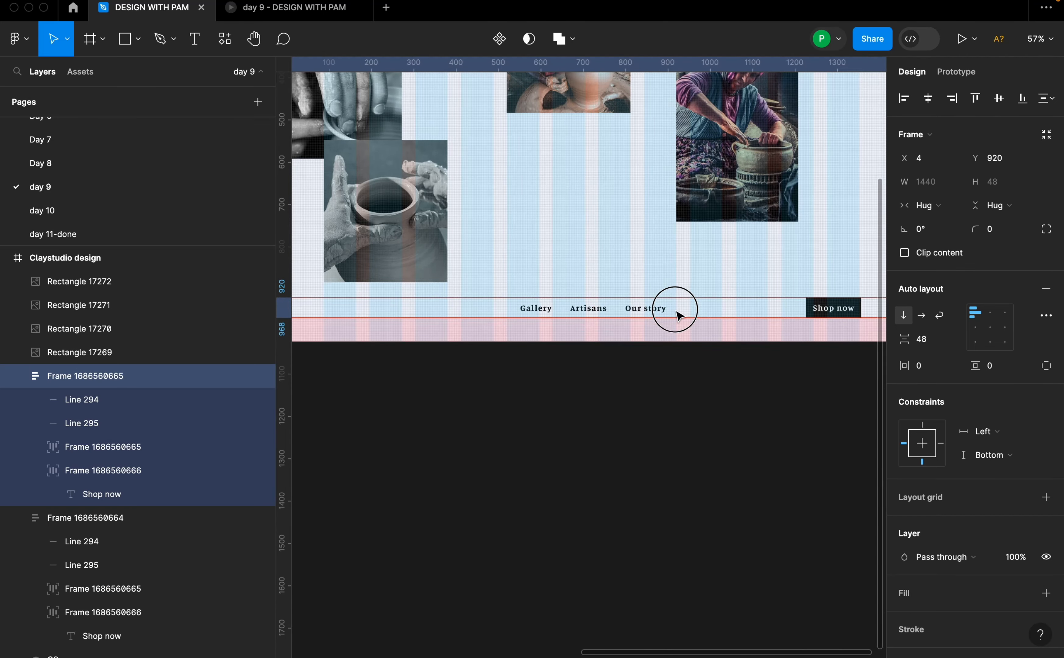
scroll(569, 361, "down", 3)
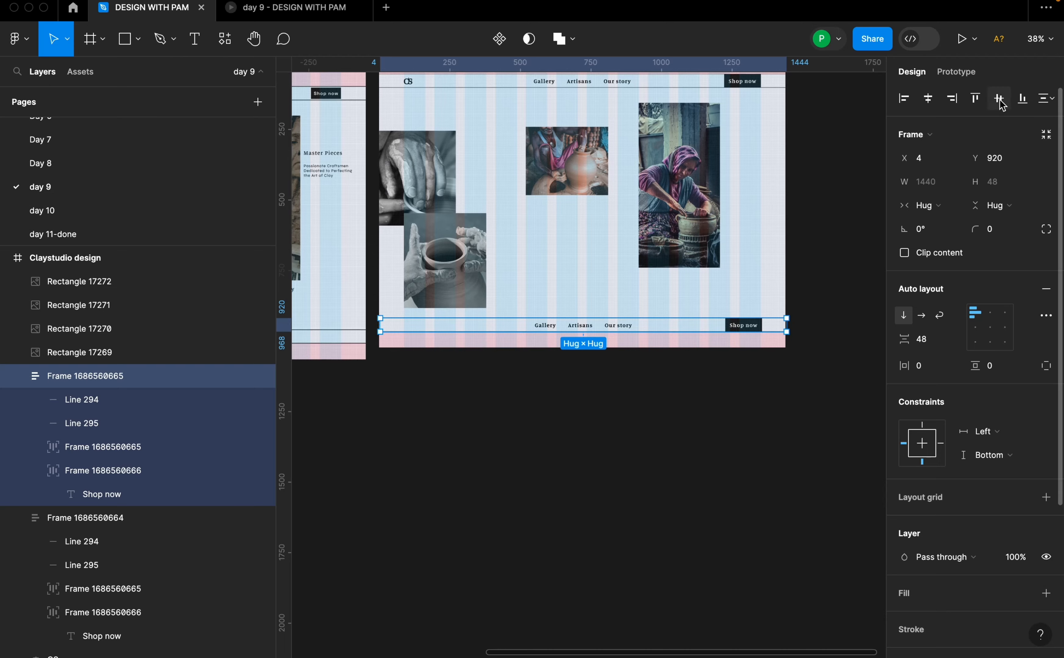
Delete the Shop now button and the Gallery, Artisans and Our story links from the copied bar, keeping its two lines.
left_click(812, 209)
double_click(743, 324)
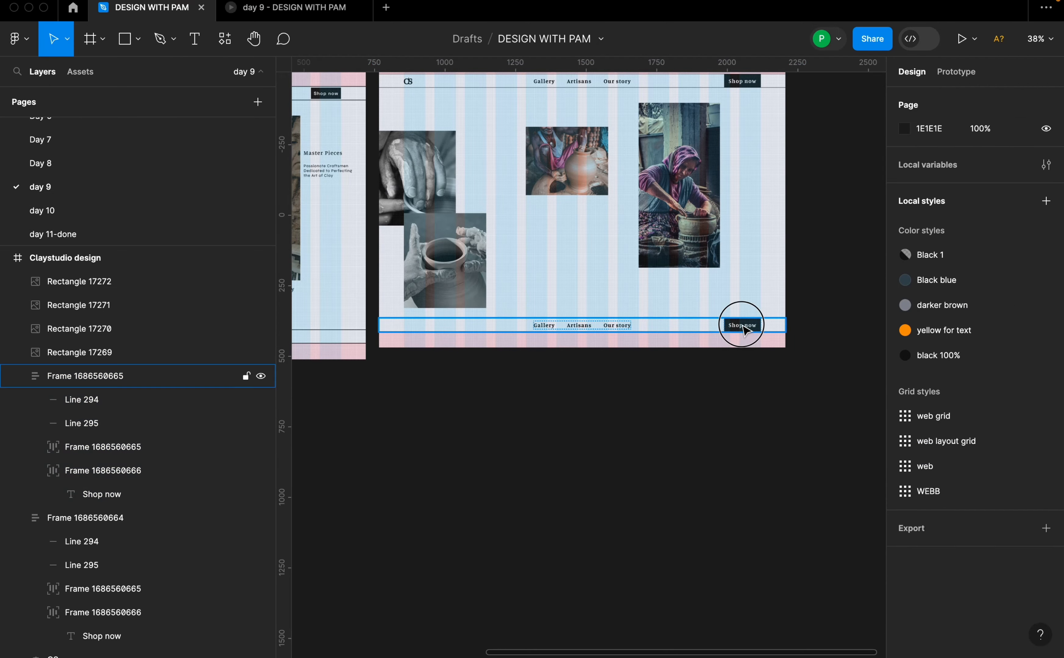
key("Delete")
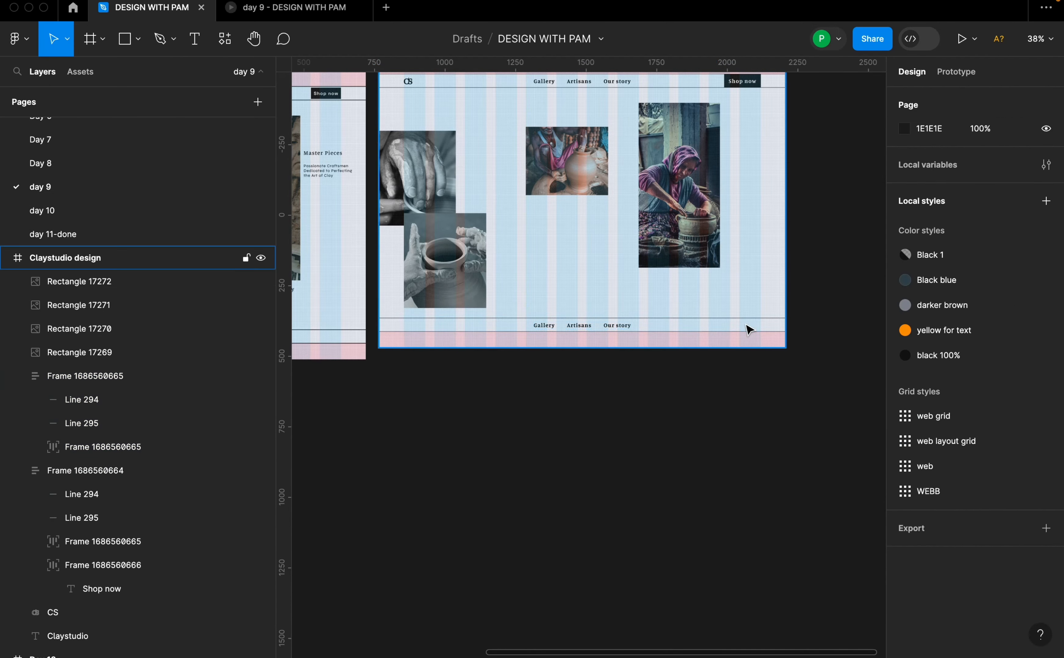
scroll(583, 329, "up", 5)
scroll(642, 326, "down", 6)
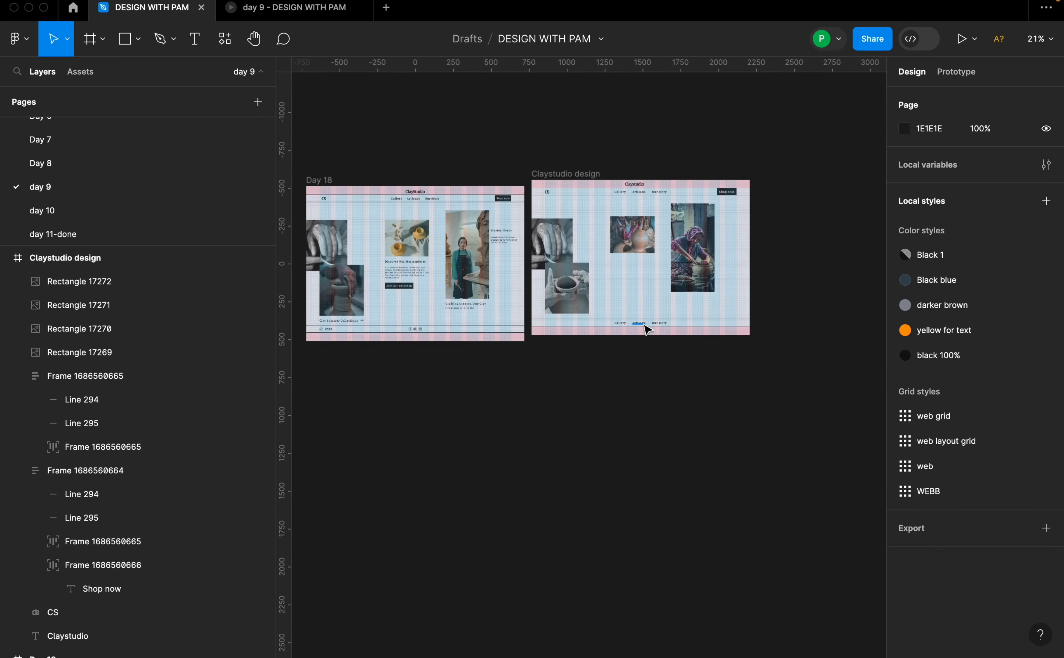
left_click(644, 321)
key("Delete")
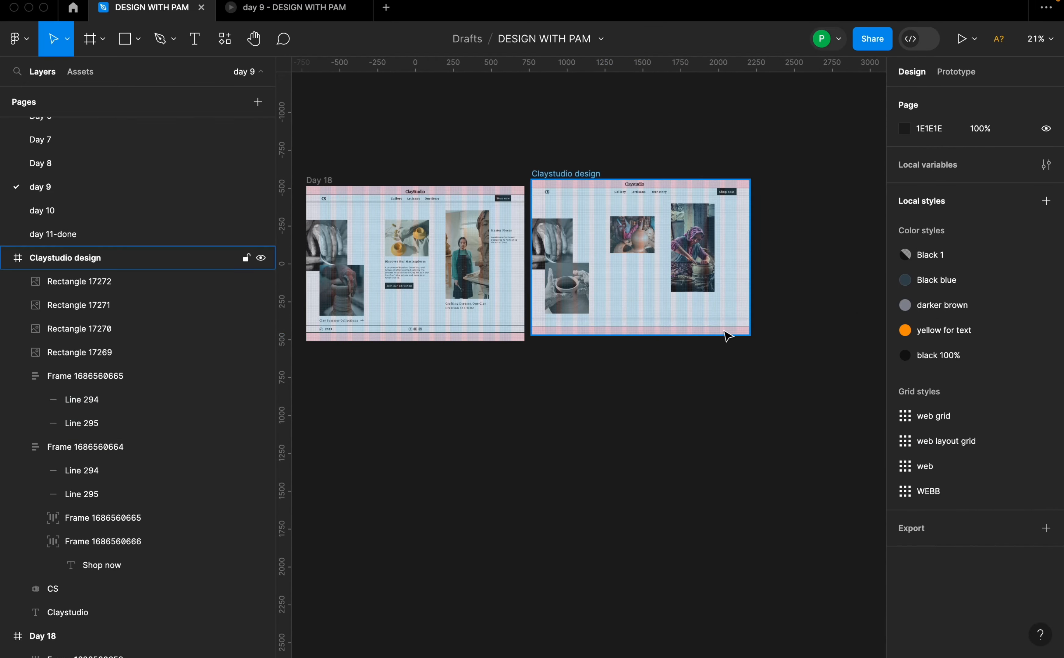
Examine the copyright year and the circled social icons in the Day 18 footer.
scroll(499, 380, "down", 1)
scroll(446, 336, "up", 5)
scroll(461, 321, "up", 3)
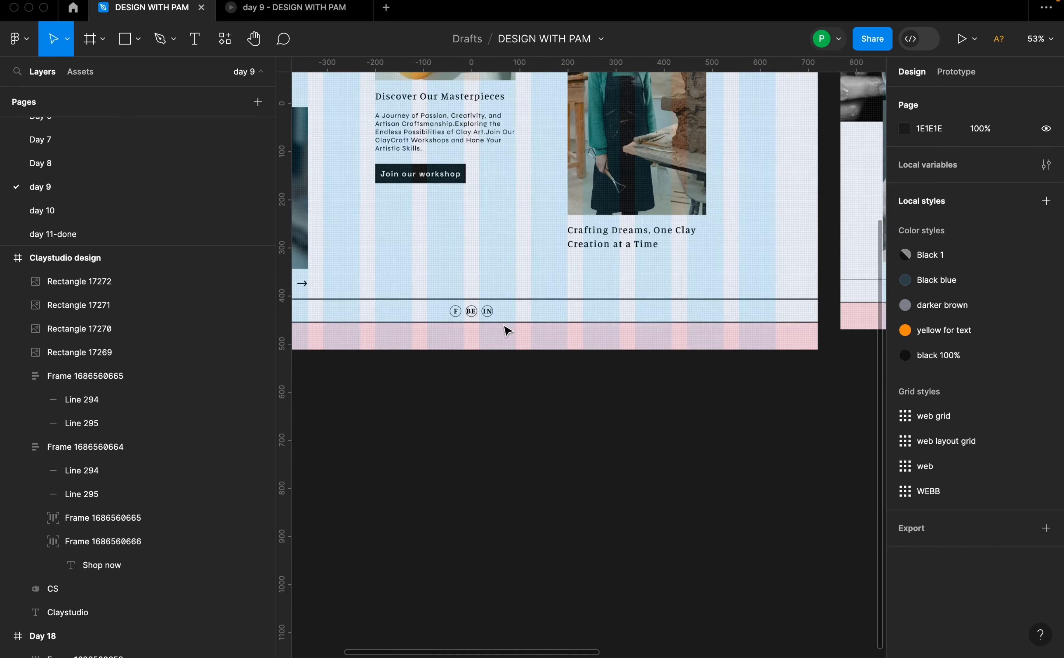
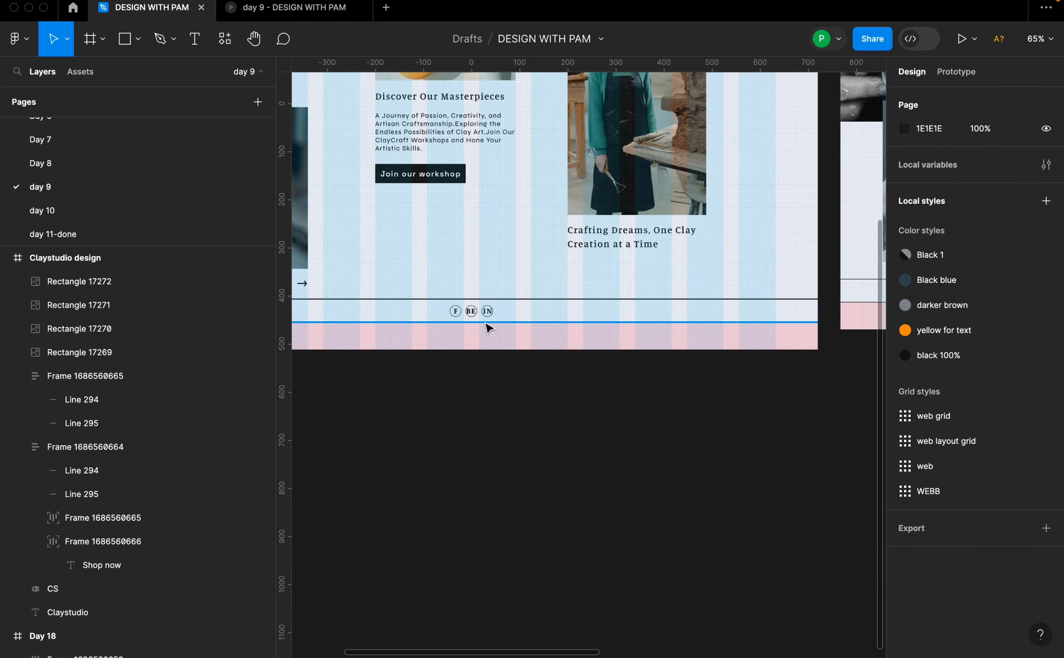
scroll(498, 322, "down", 4)
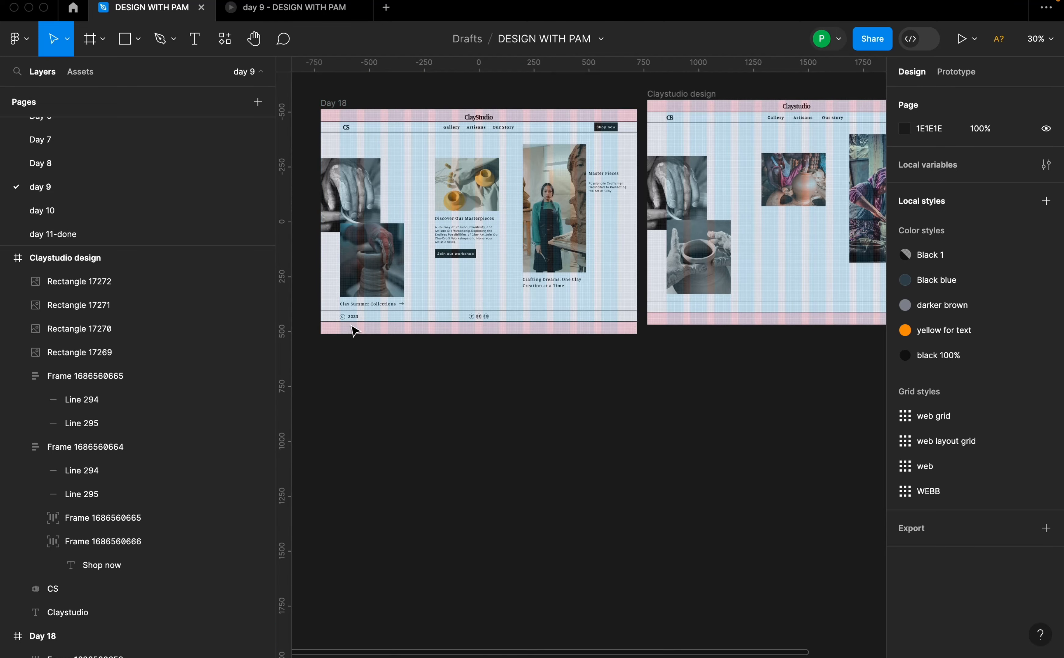
left_click(358, 323)
left_click(480, 323, "shift")
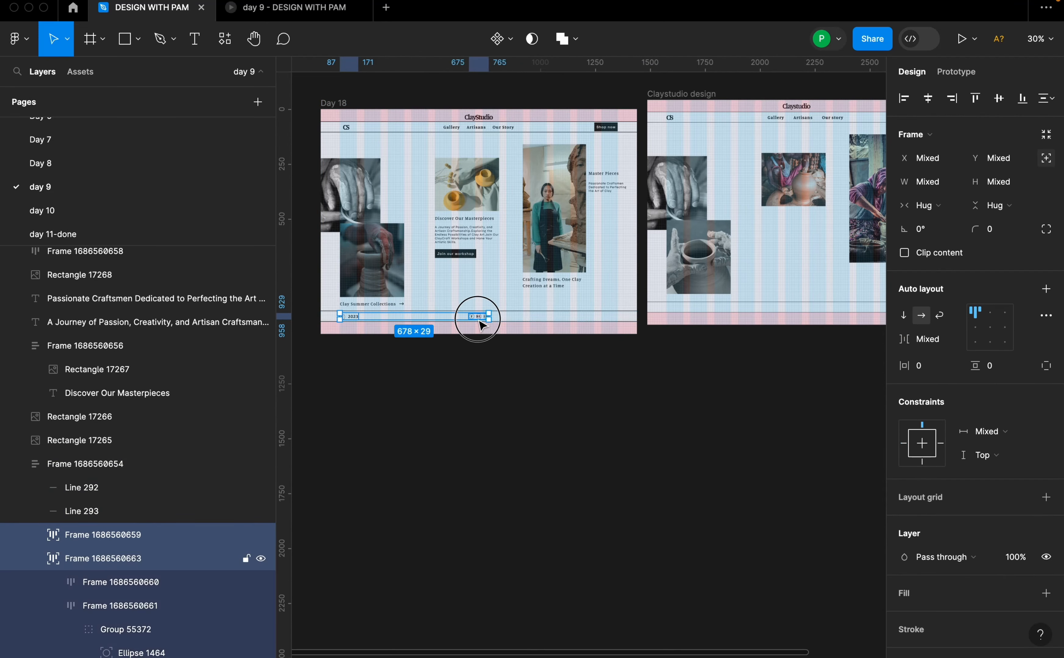
scroll(762, 363, "up", 4)
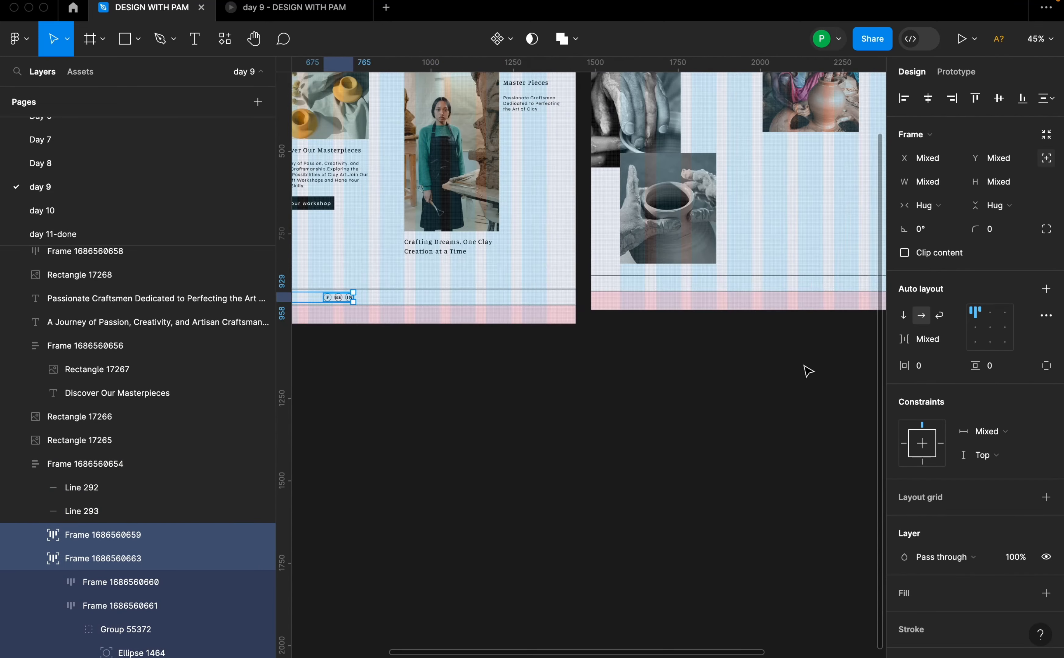
left_click(808, 367)
left_click_drag(748, 381, 743, 383)
left_click_drag(804, 368, 829, 370)
scroll(335, 329, "up", 5)
scroll(376, 314, "up", 3)
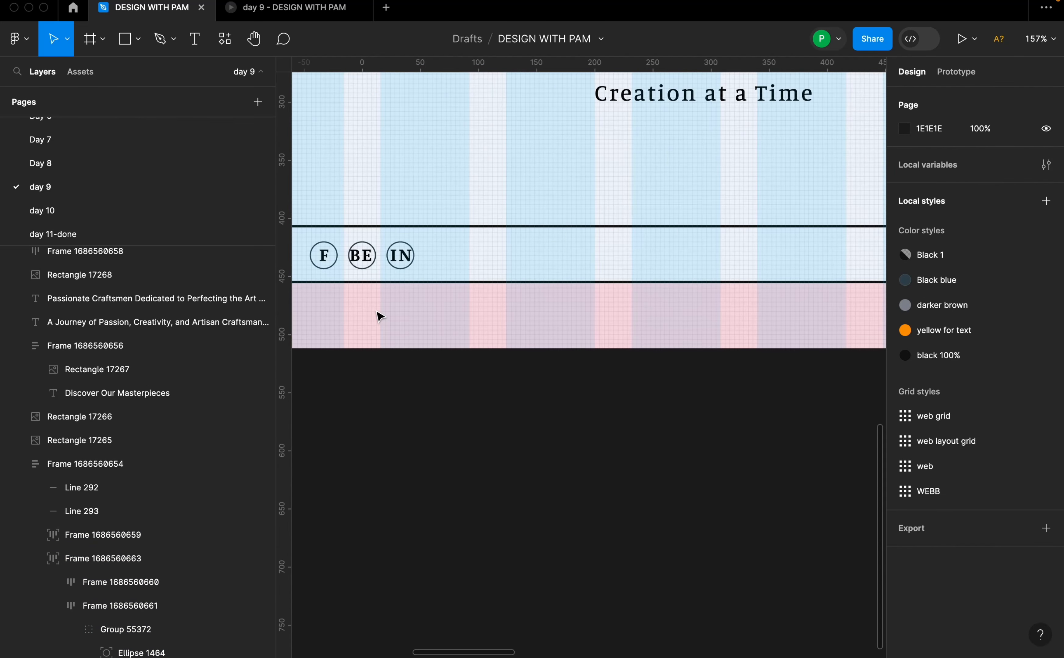
Draw a 26 × 26 circle below the Day 18 frame with a black 1 px inside stroke and its fill hidden.
key("o")
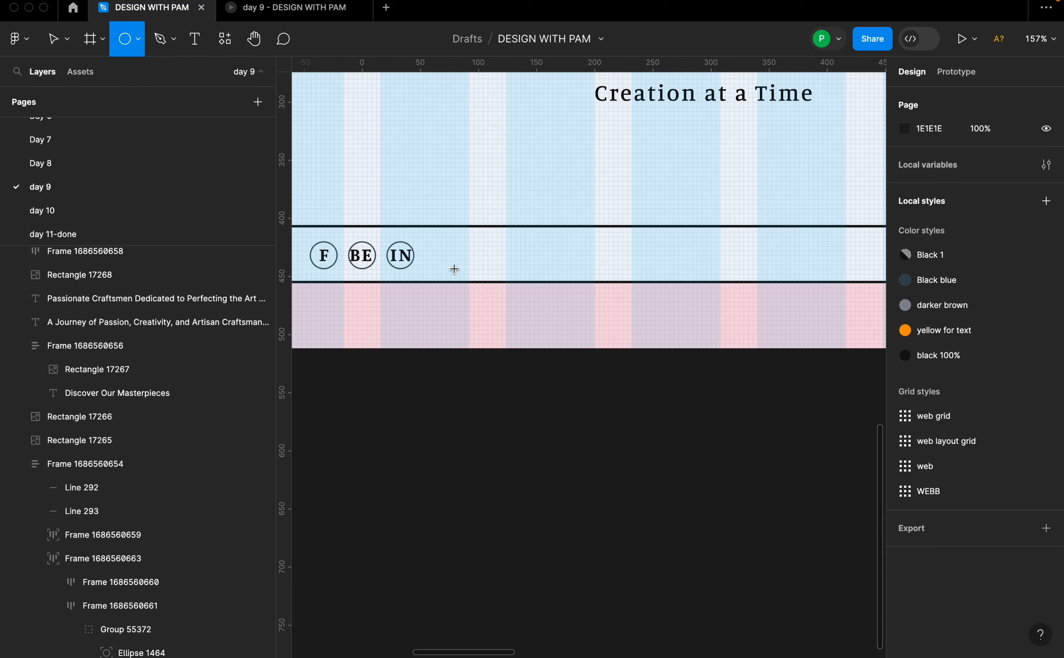
mouse_move(451, 371)
left_mouse_down()
mouse_move(504, 424)
mouse_move(482, 406)
mouse_move(478, 388)
mouse_move(496, 385)
left_mouse_up()
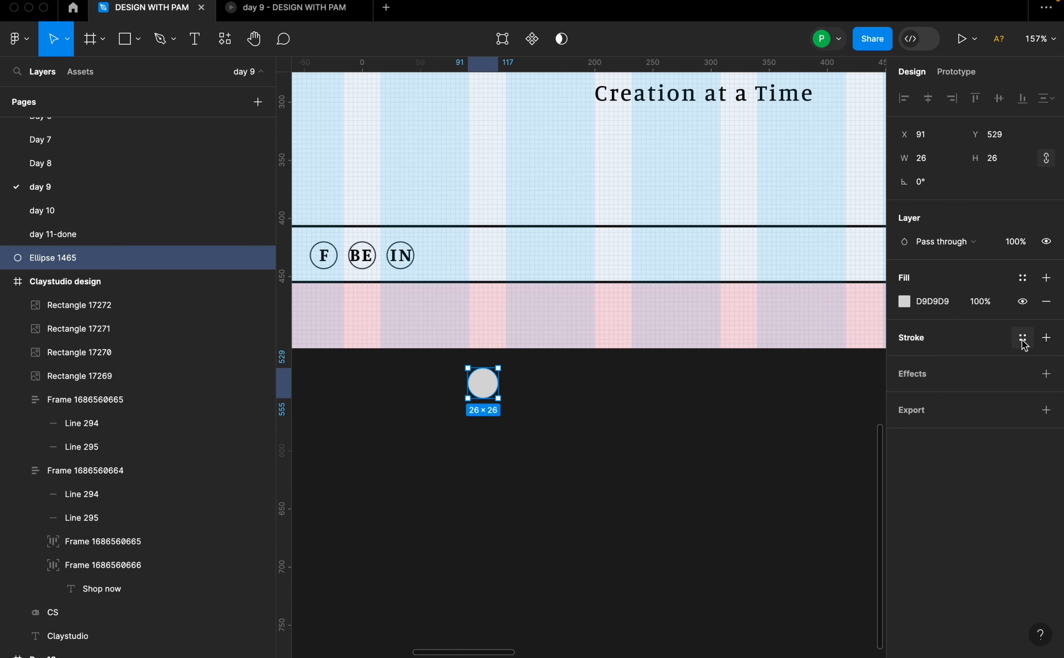
left_click(1048, 340)
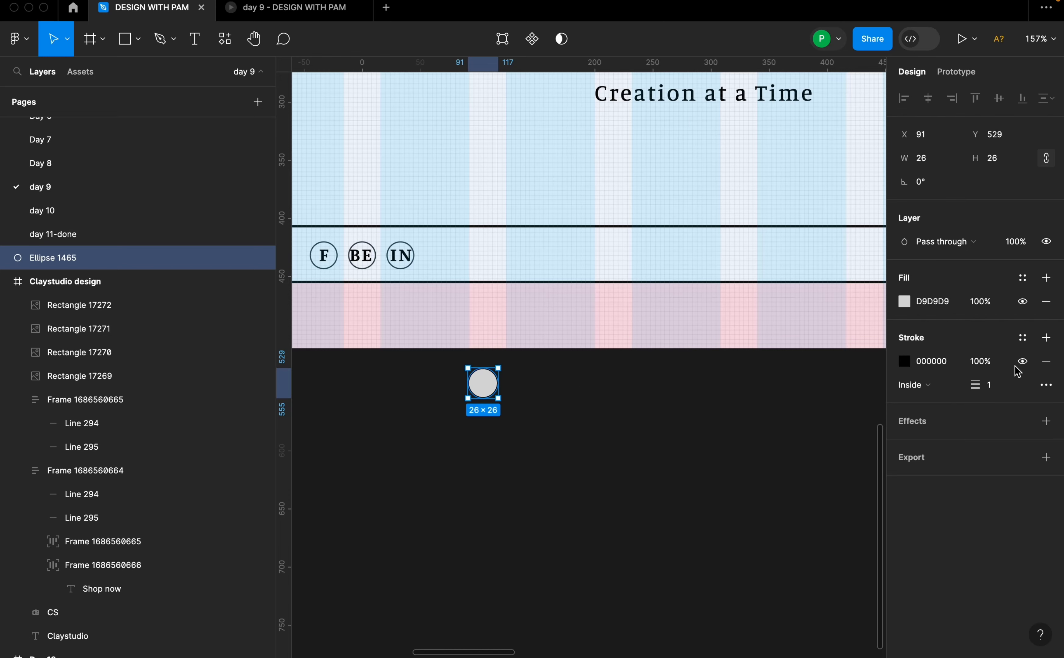
left_click(1023, 303)
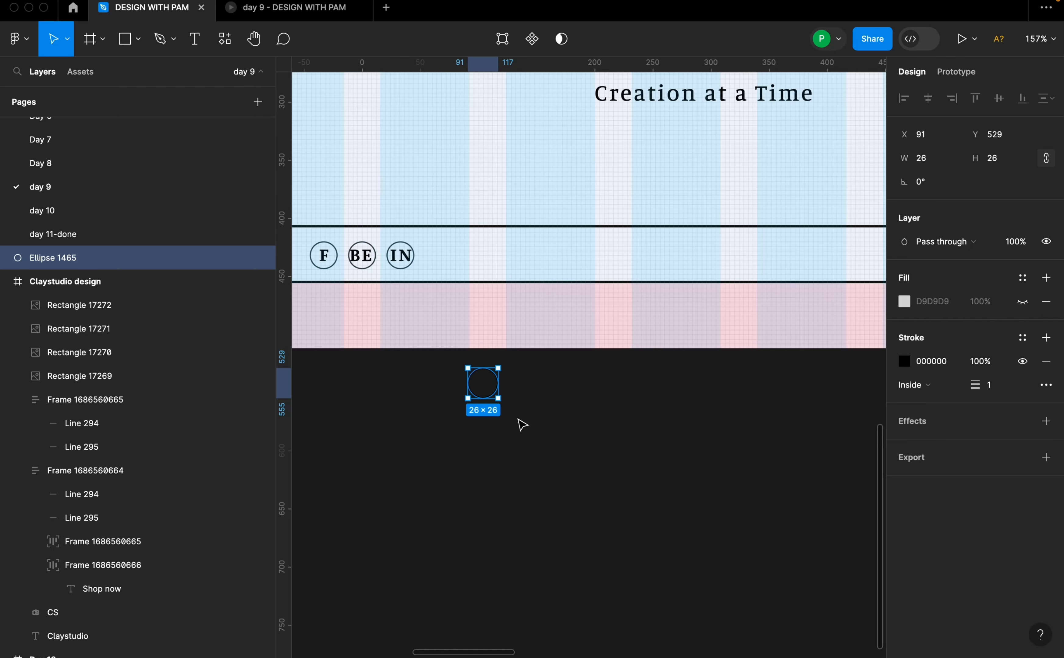
Add the letter F in Manuale Bold 20 and place it over the circle at X 98, Y 527.
key("t")
left_click(550, 421)
type("F")
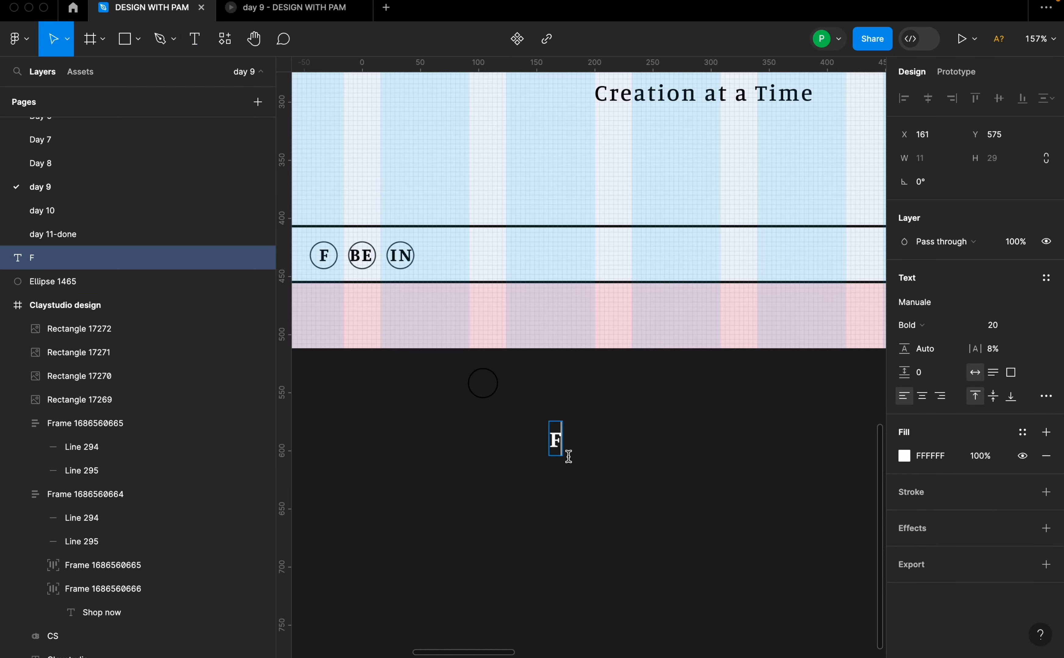
key("Escape")
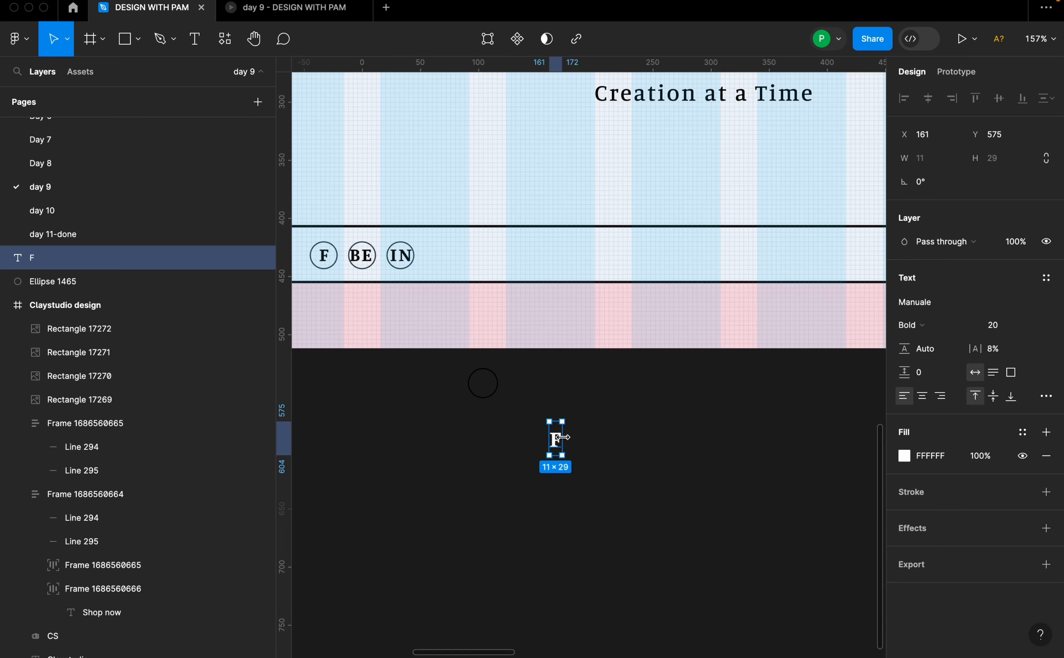
left_click_drag(552, 435, 482, 380)
scroll(486, 385, "up", 3)
scroll(485, 385, "up", 2)
scroll(483, 380, "up", 5)
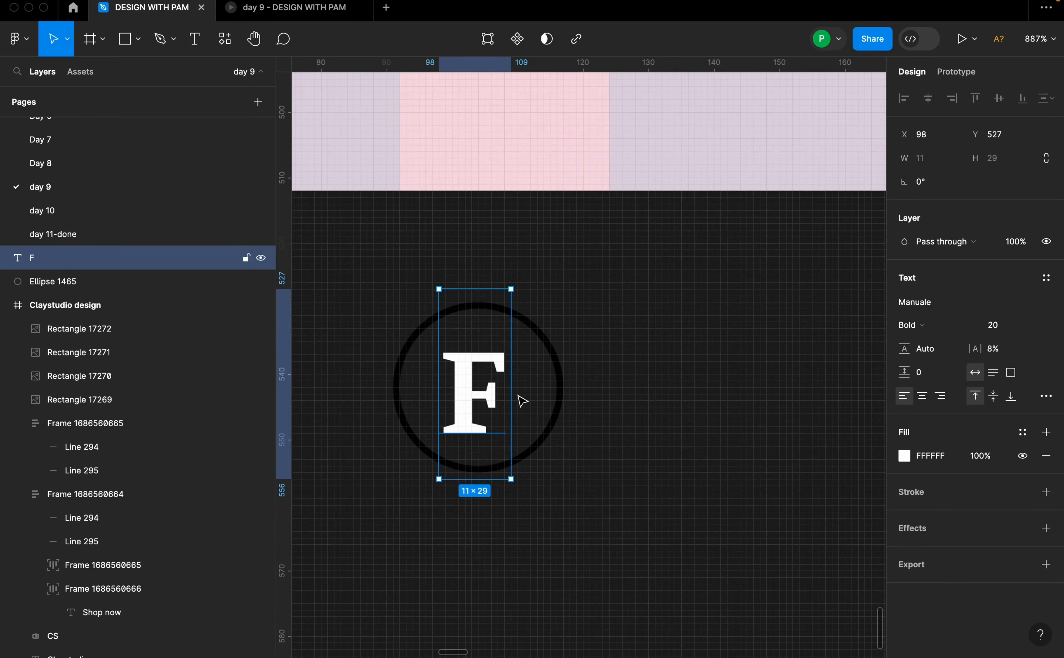
Group the letter F with its circle and set the letter's fill to black 000000.
left_click(565, 405, "shift")
right_click(517, 396)
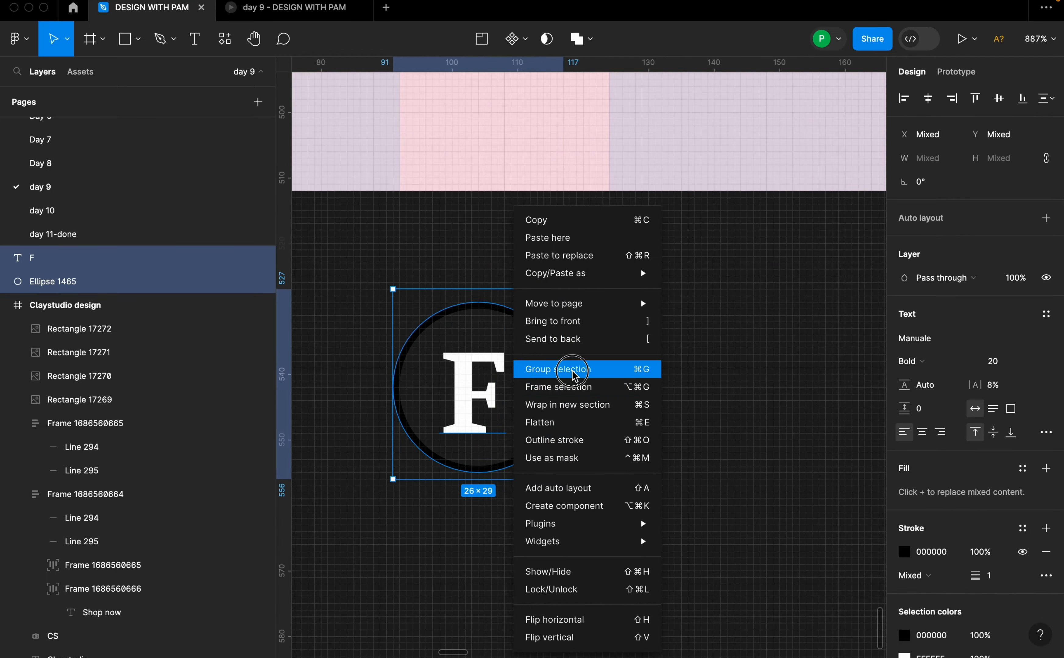
left_click(568, 368)
scroll(566, 389, "down", 3)
double_click(522, 389)
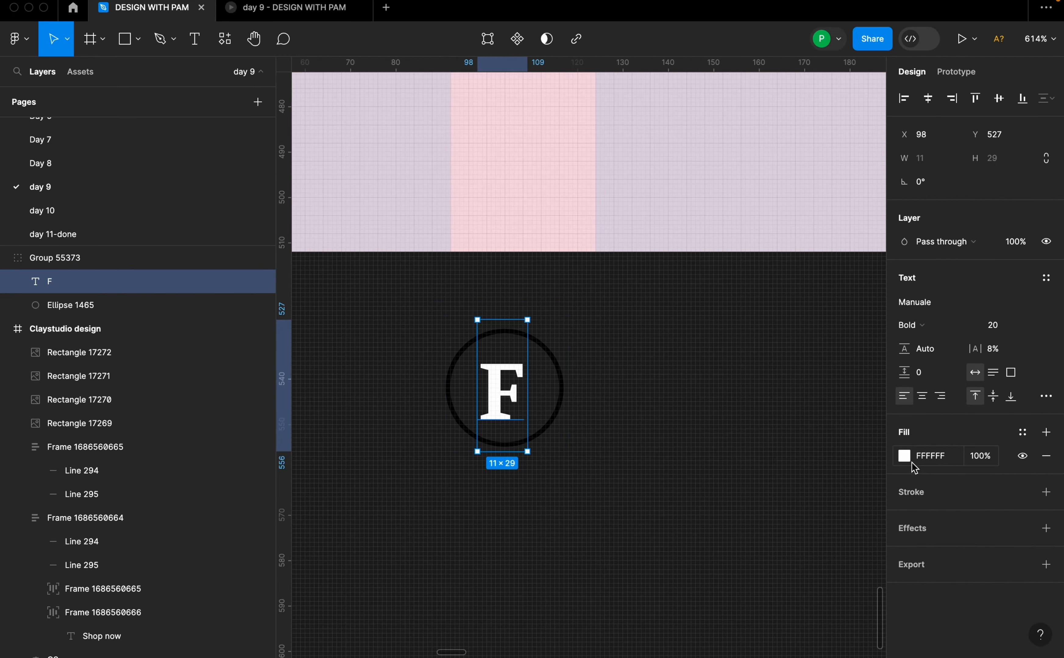
left_click(905, 457)
left_click_drag(718, 440, 709, 455)
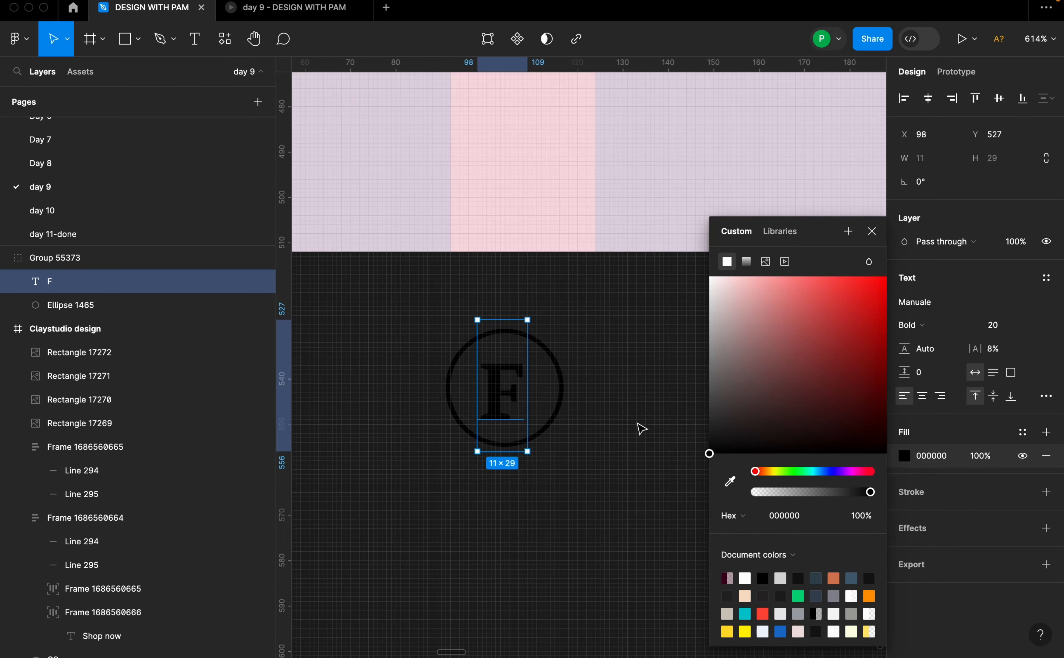
left_click(639, 427)
Move the circled F group into the Claystudio design frame, at the upper footer line at X 523, Y 895.
scroll(643, 419, "down", 5)
key("super+space")
scroll(644, 421, "down", 2)
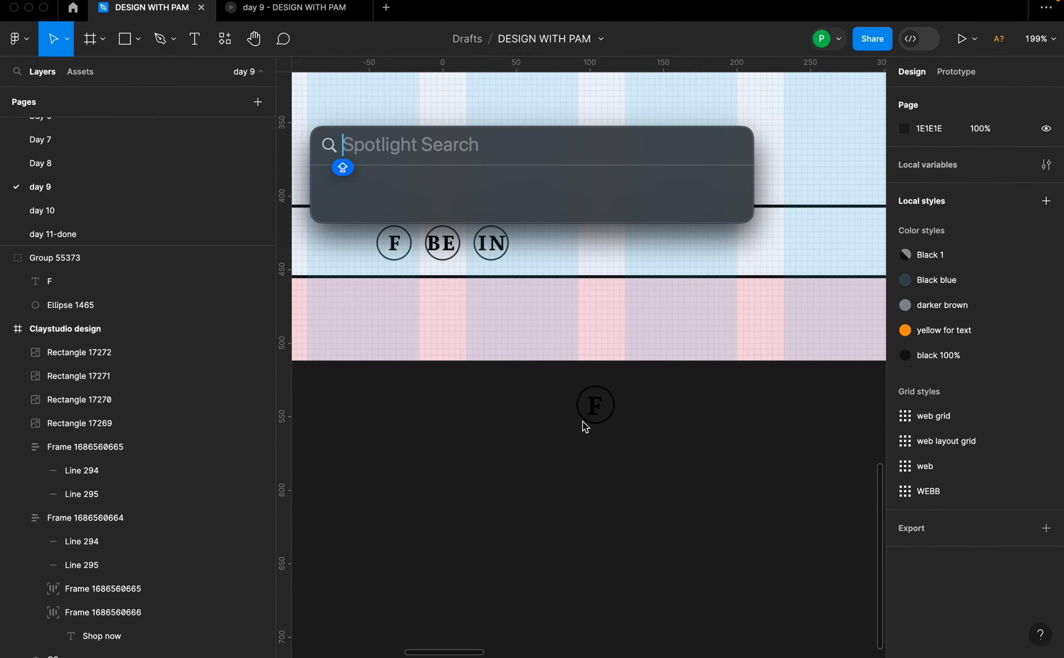
left_click_drag(590, 421, 695, 406)
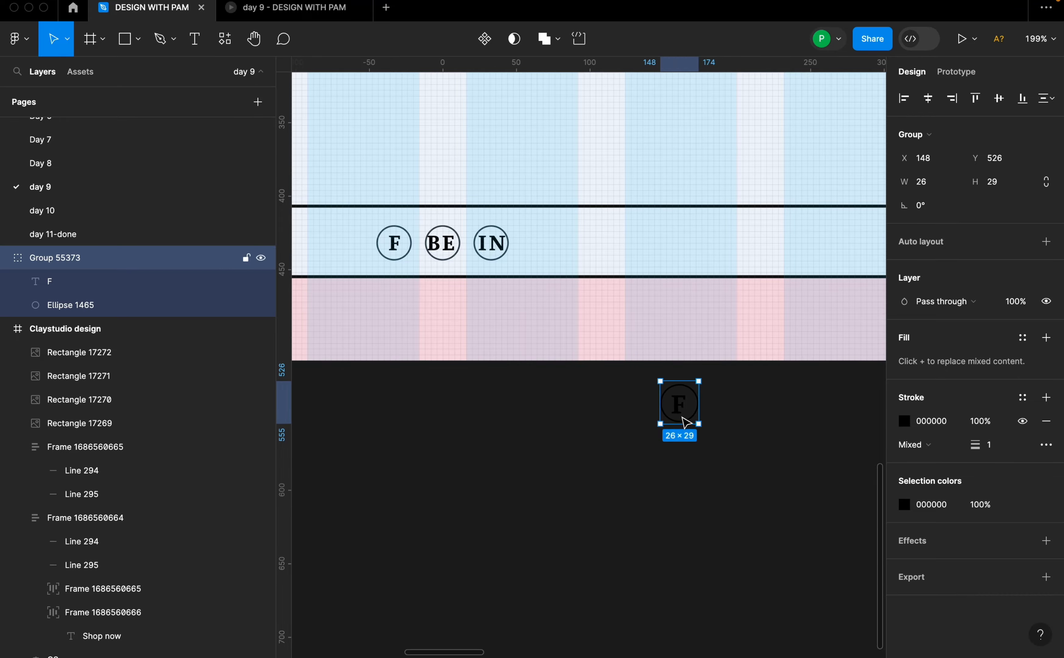
key("Delete")
scroll(655, 406, "down", 10)
scroll(843, 374, "up", 5)
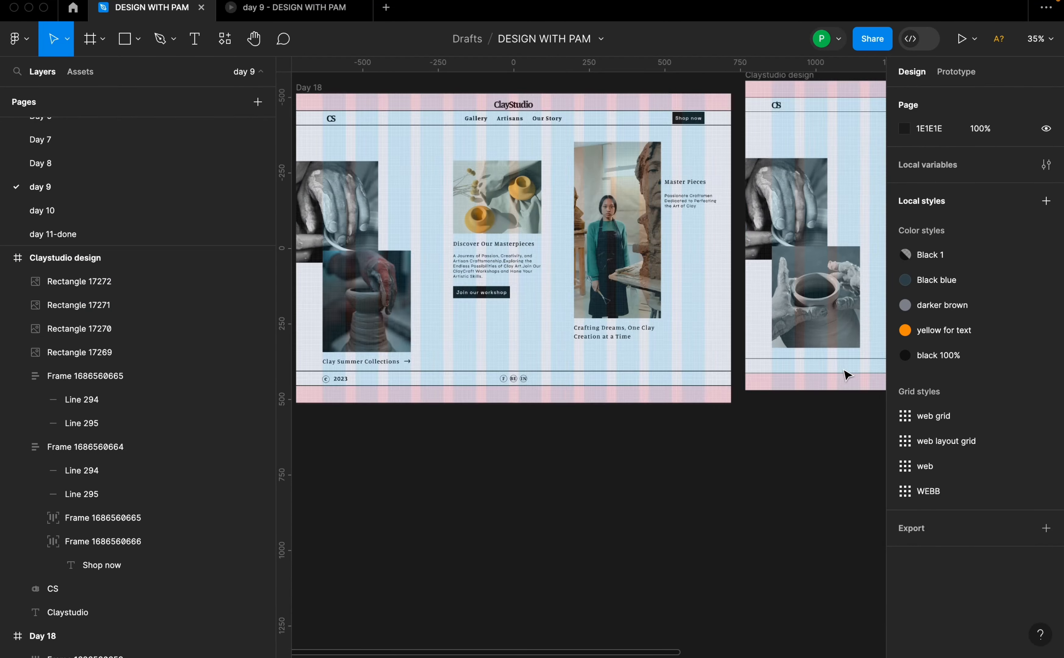
left_click_drag(858, 448, 548, 452)
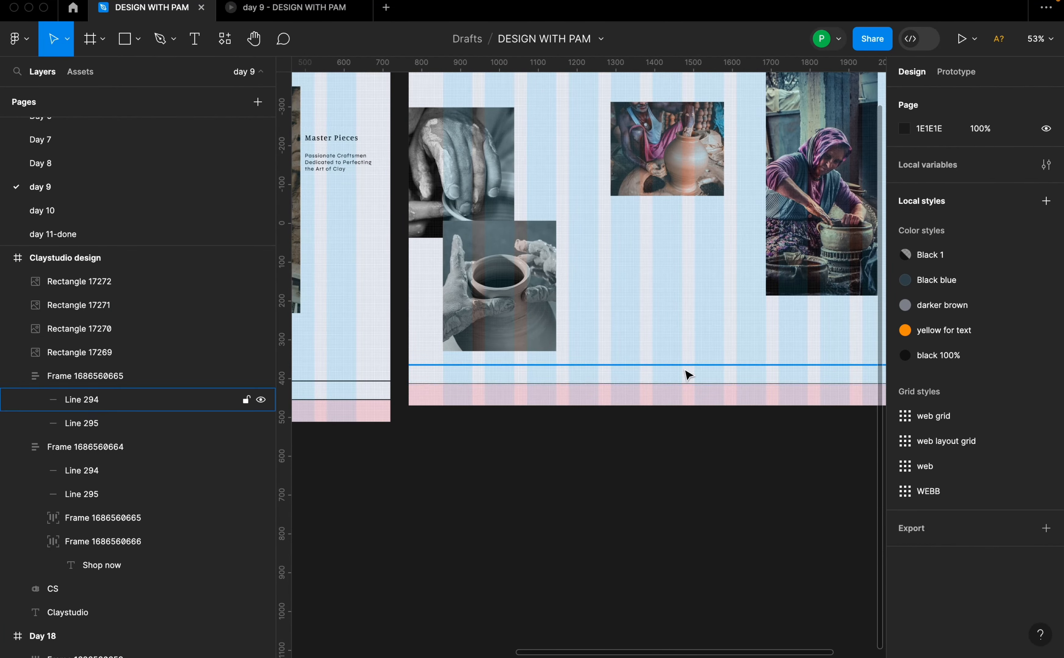
scroll(687, 375, "up", 3)
key("ctrl+z")
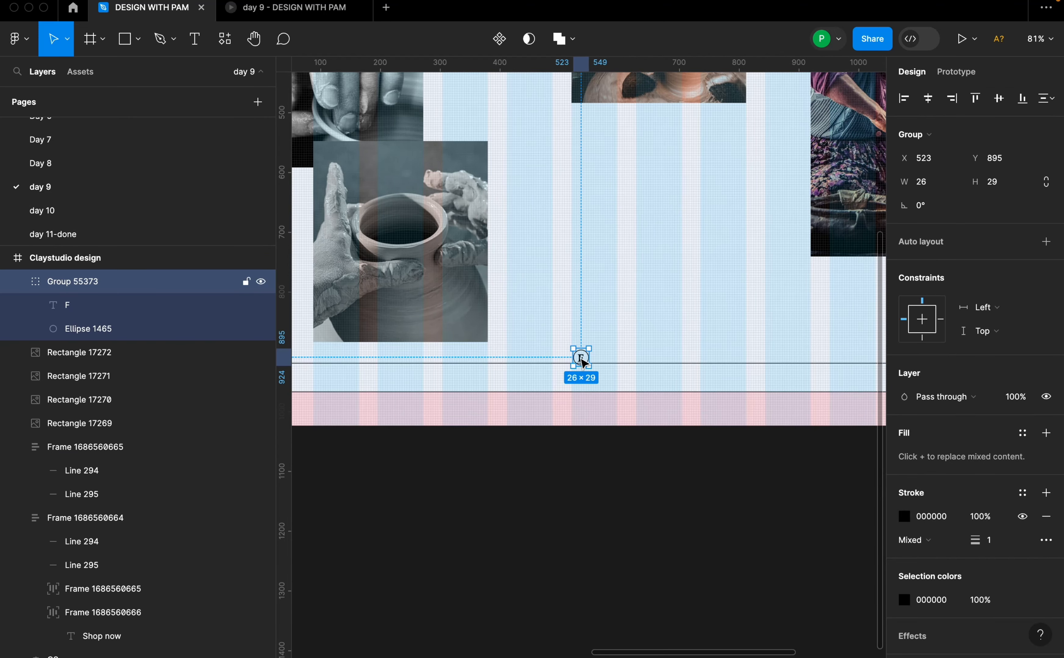
Place the circled F group inside the footer frame with absolute positioning, between the two footer lines at about X 570, Y 9.
left_click_drag(580, 360, 585, 378)
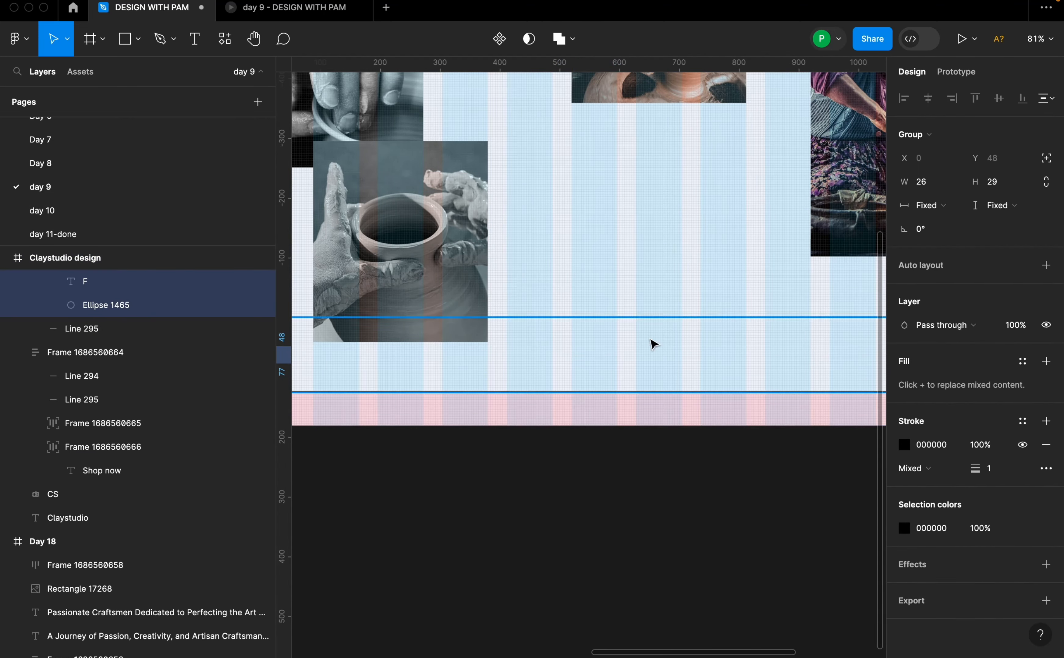
left_click(1047, 158)
scroll(463, 406, "down", 3)
key("super+space")
left_click(351, 400)
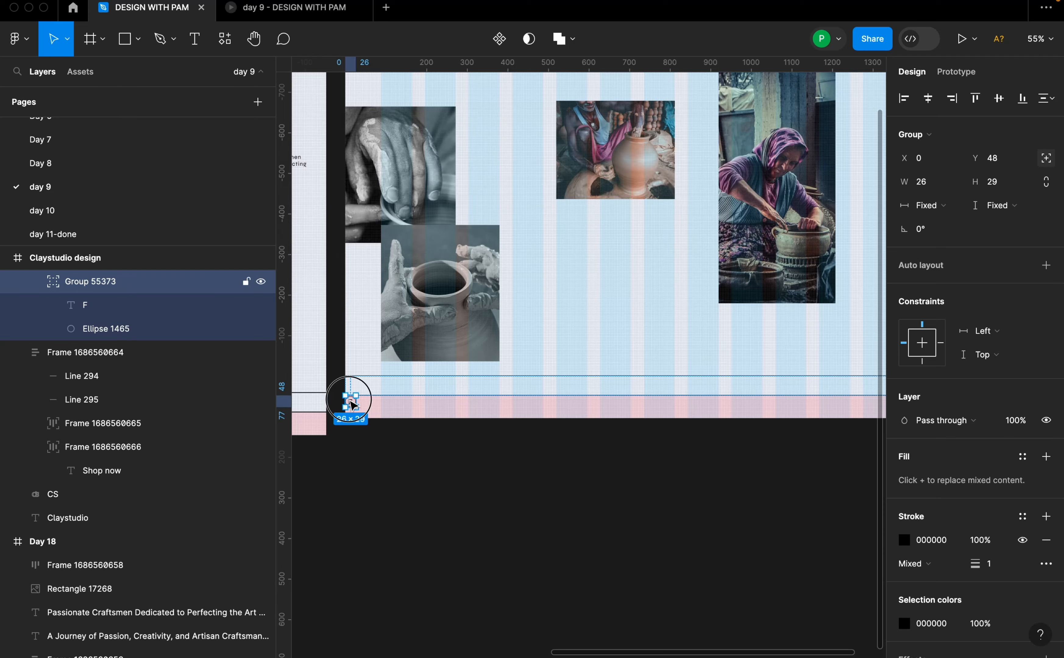
left_click_drag(354, 403, 641, 386)
scroll(583, 389, "up", 5)
Duplicate the circled F beside the original between the footer lines and change the copy's text to BE.
double_click(641, 385)
double_click(640, 380)
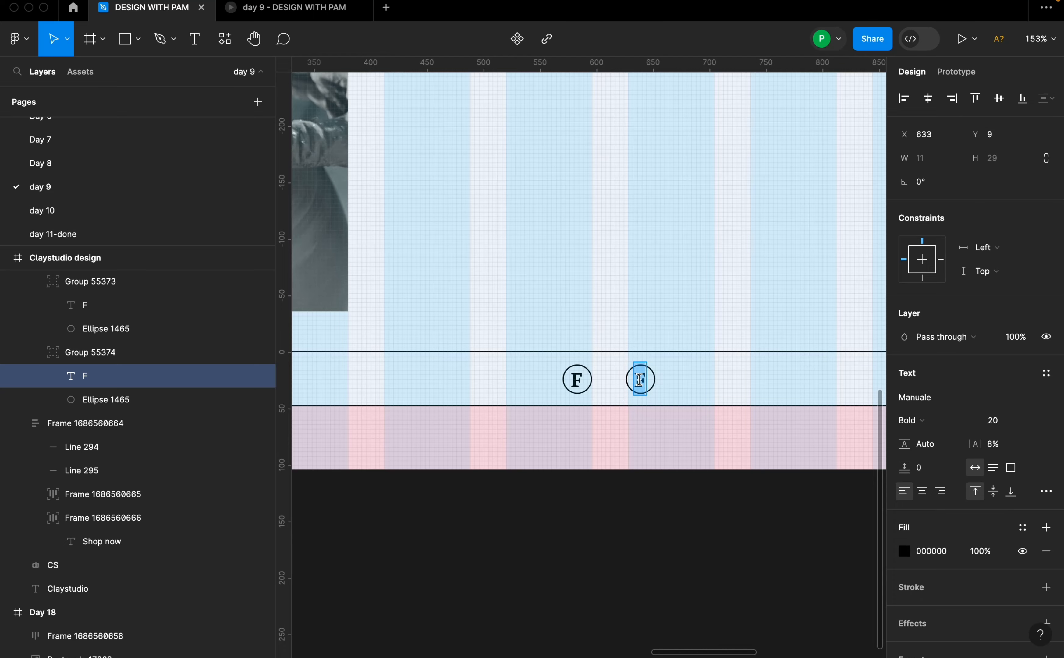
type("bE")
key("Escape")
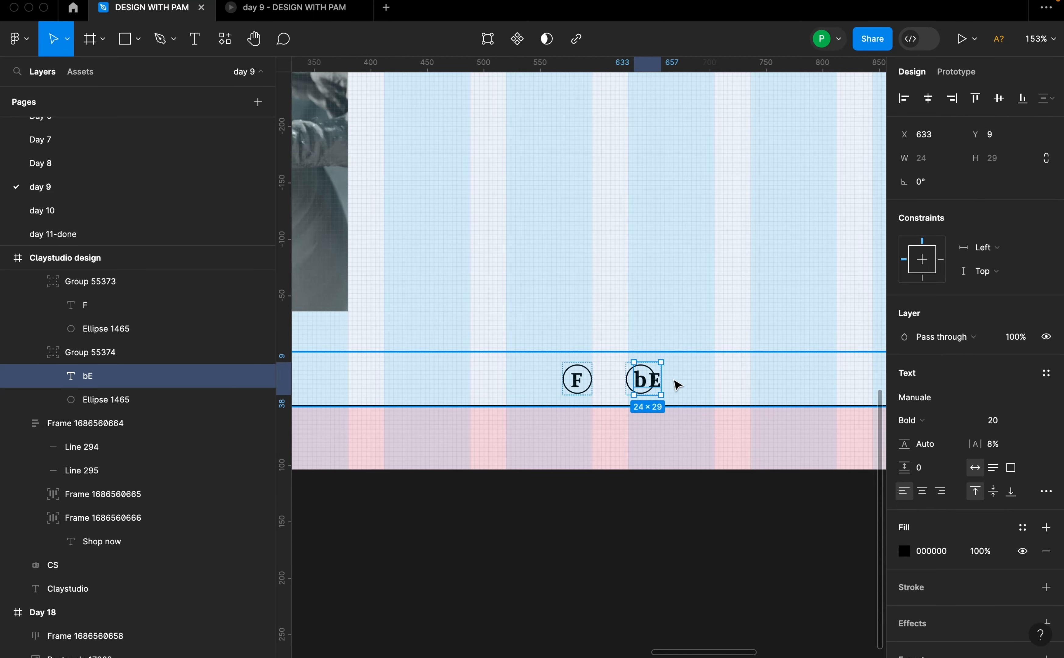
scroll(652, 380, "up", 5)
double_click(636, 385)
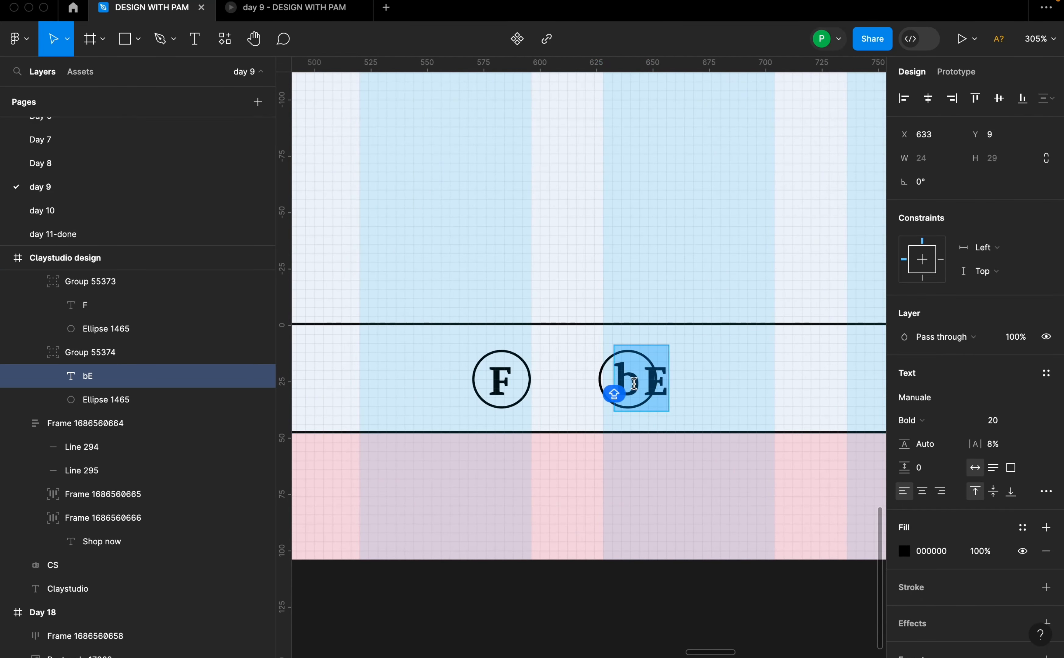
type("BE")
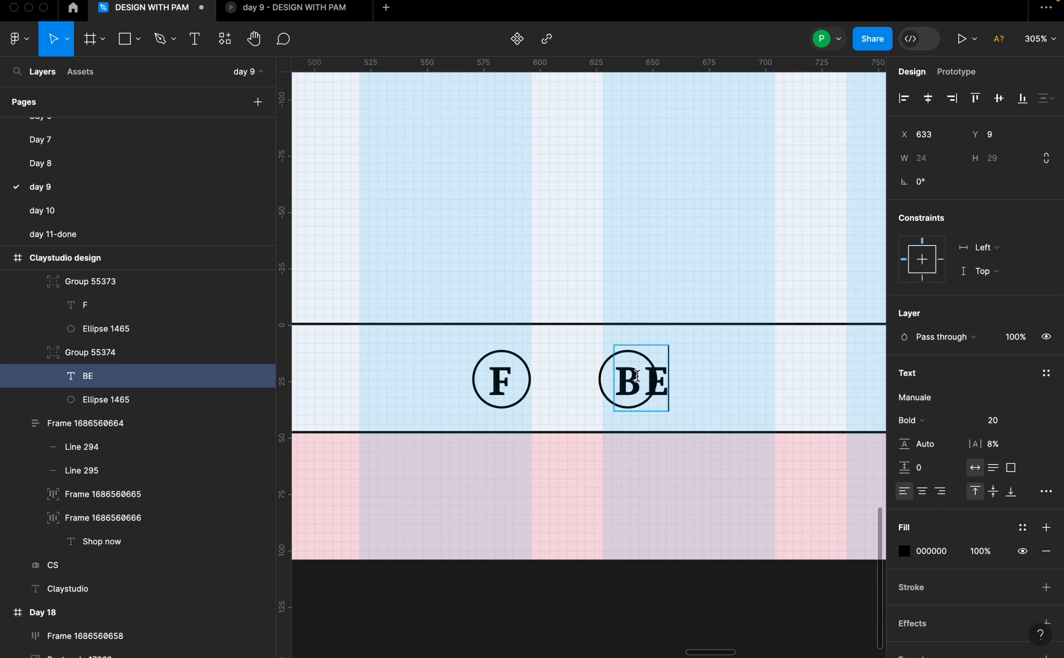
key("Escape")
Set the BE text's letter spacing to -11% and centre it in its circle at X 629, Y 9.
left_click_drag(974, 444, 933, 448)
left_click_drag(632, 385, 630, 384)
left_click_drag(981, 444, 996, 443)
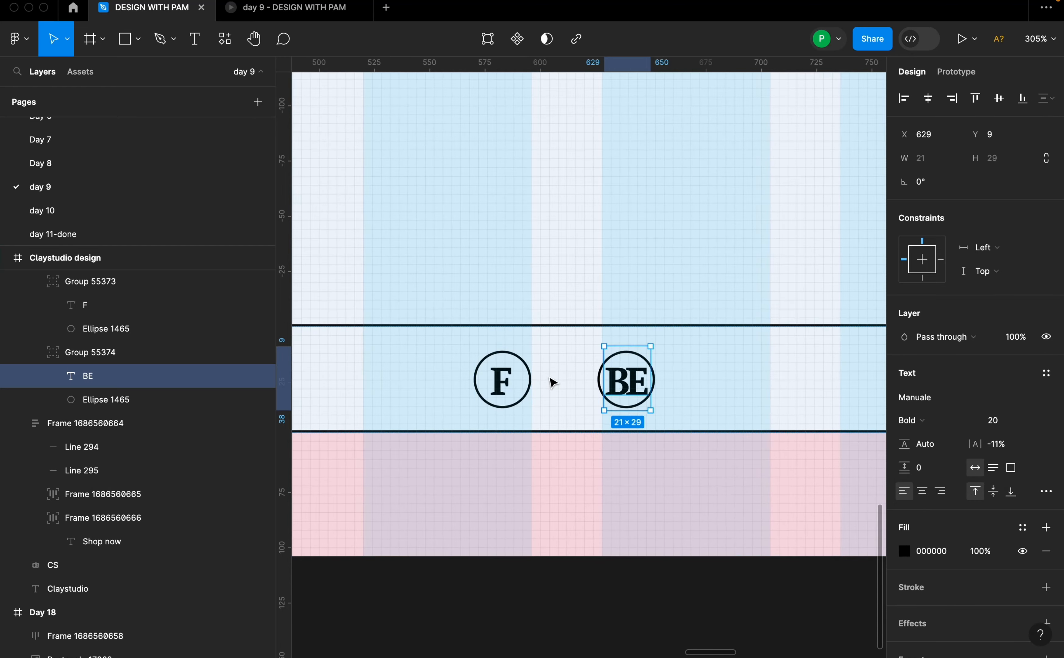
Duplicate the circled BE group to X 671, Y 8 and change the copy's text to IN.
scroll(551, 380, "down", 2)
left_click(614, 386)
left_click(613, 386)
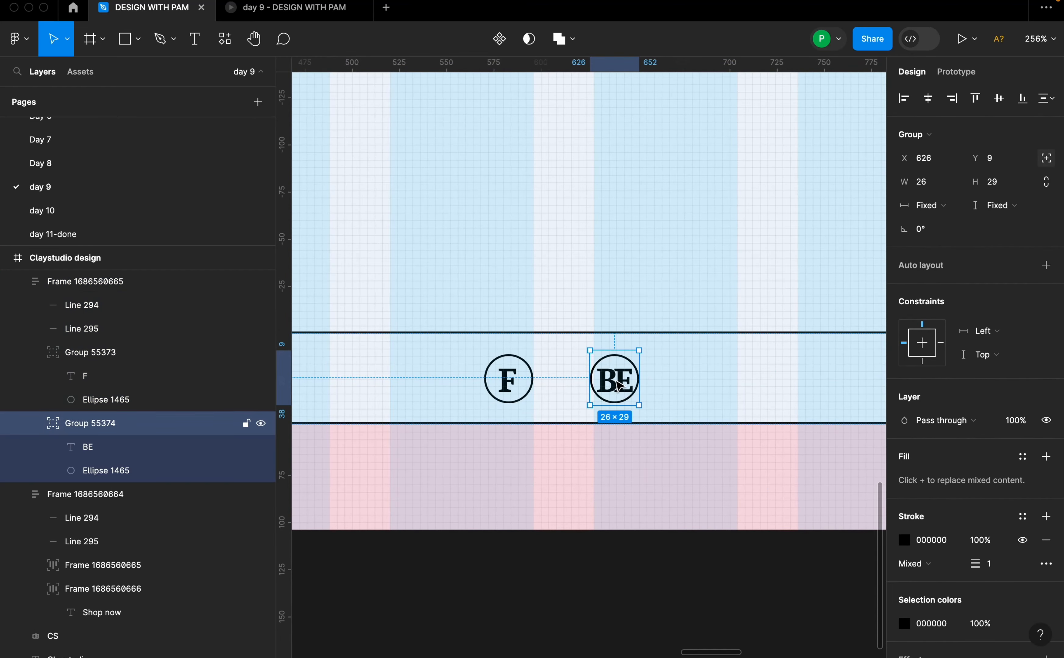
left_click_drag(614, 387, 705, 382)
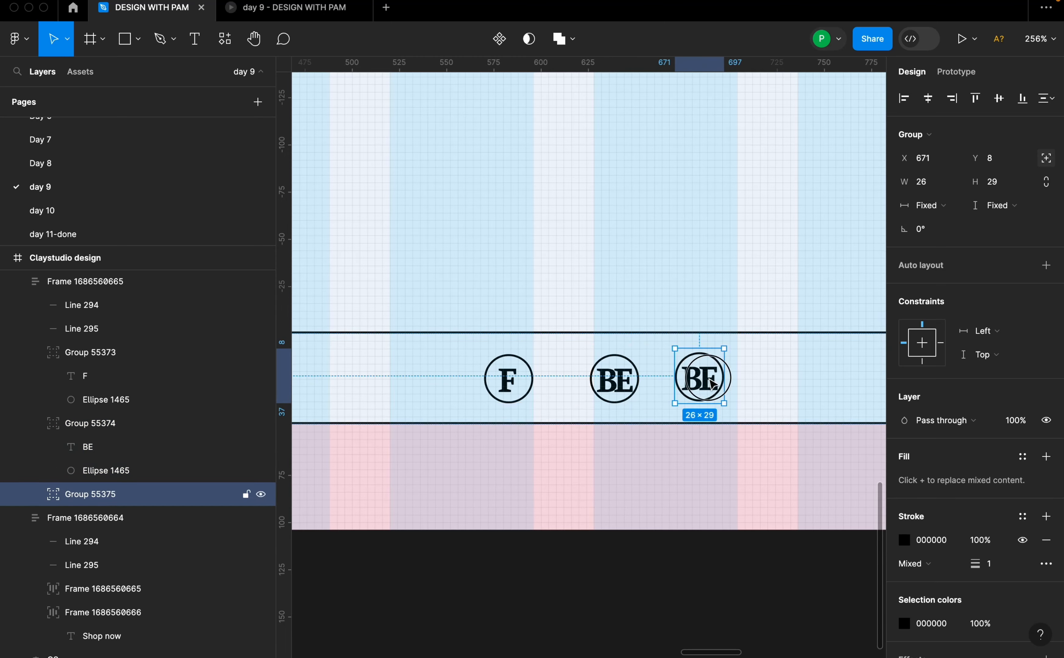
double_click(710, 382)
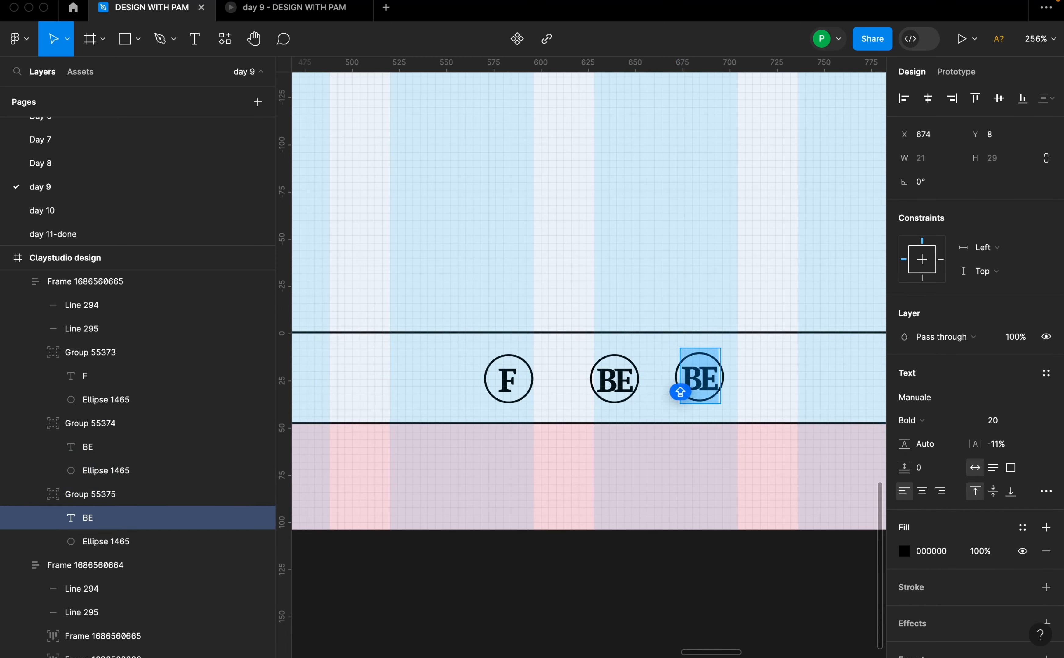
type("IN")
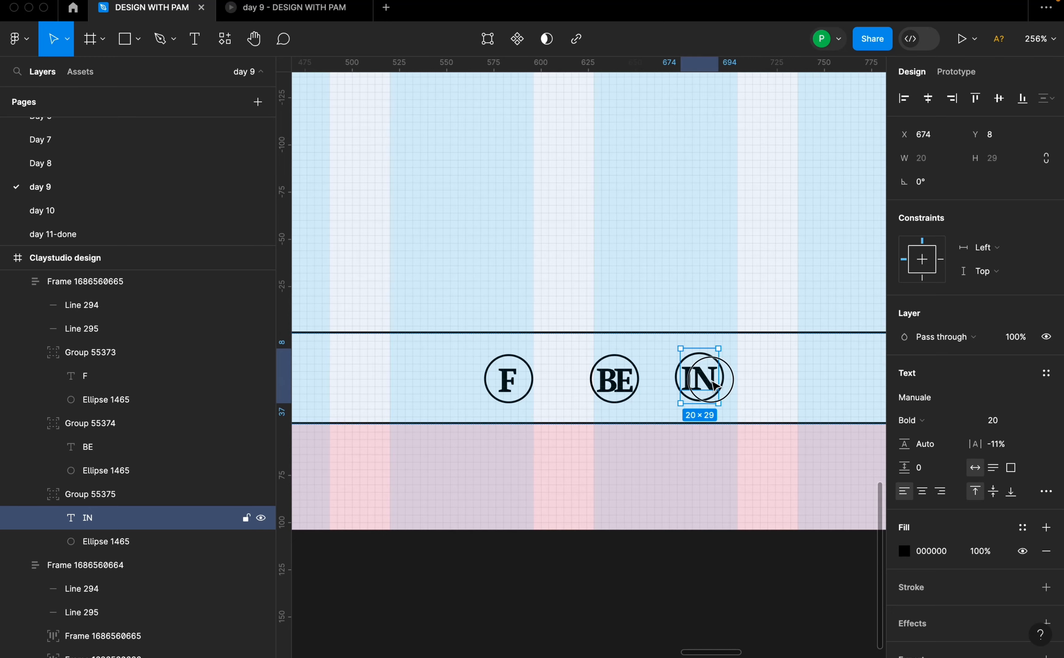
left_click(726, 386)
left_click(726, 386)
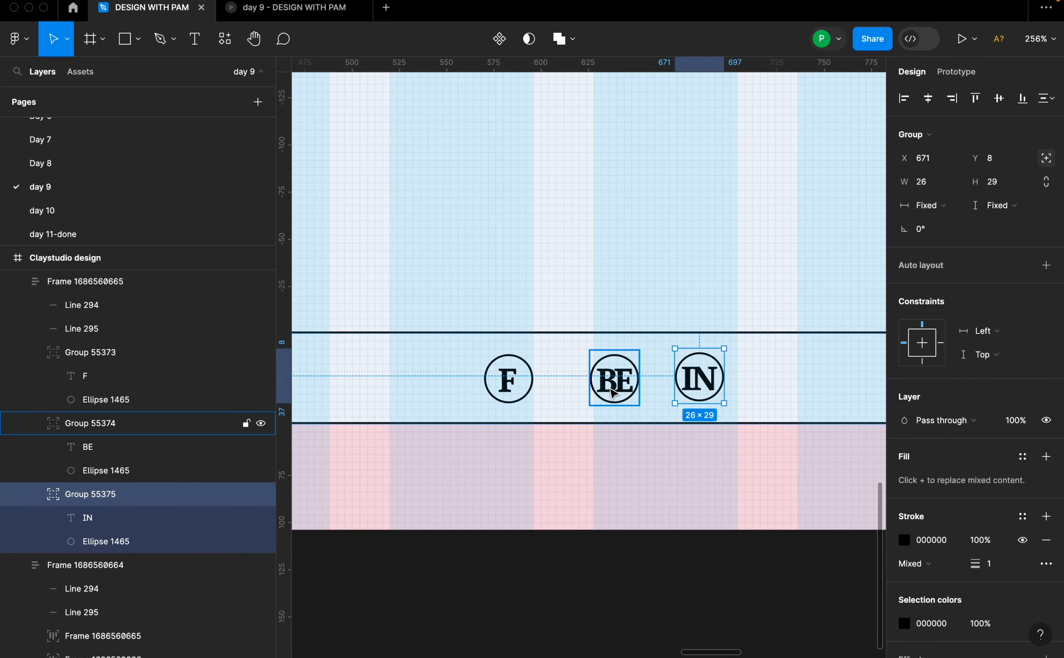
Combine the circled F, BE and IN groups into one horizontal auto layout row.
left_click(614, 384)
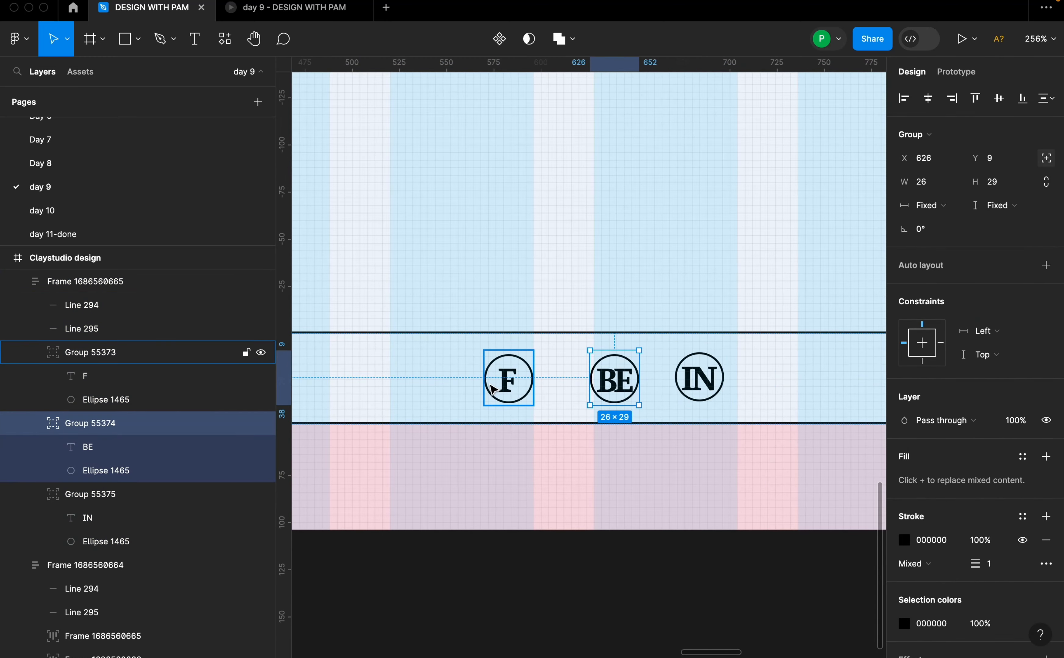
left_click(493, 389, "shift")
left_click(686, 390, "shift")
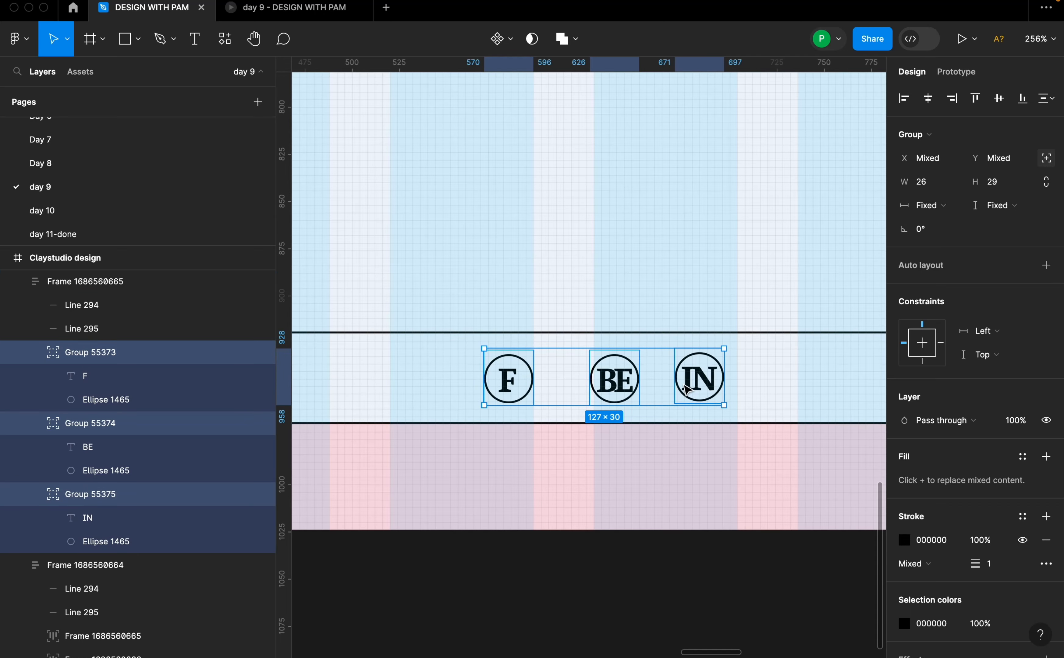
key("shift+a")
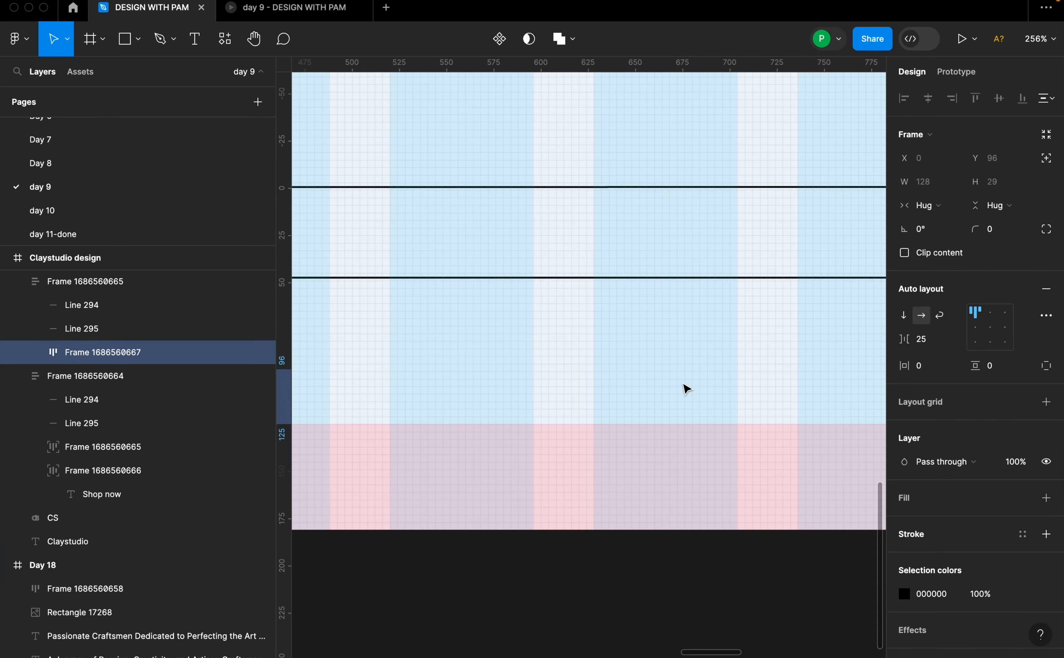
Give the social icon row absolute positioning, place it between the footer lines at Y 9 and centre it horizontally.
scroll(637, 378, "down", 6)
scroll(640, 377, "down", 3)
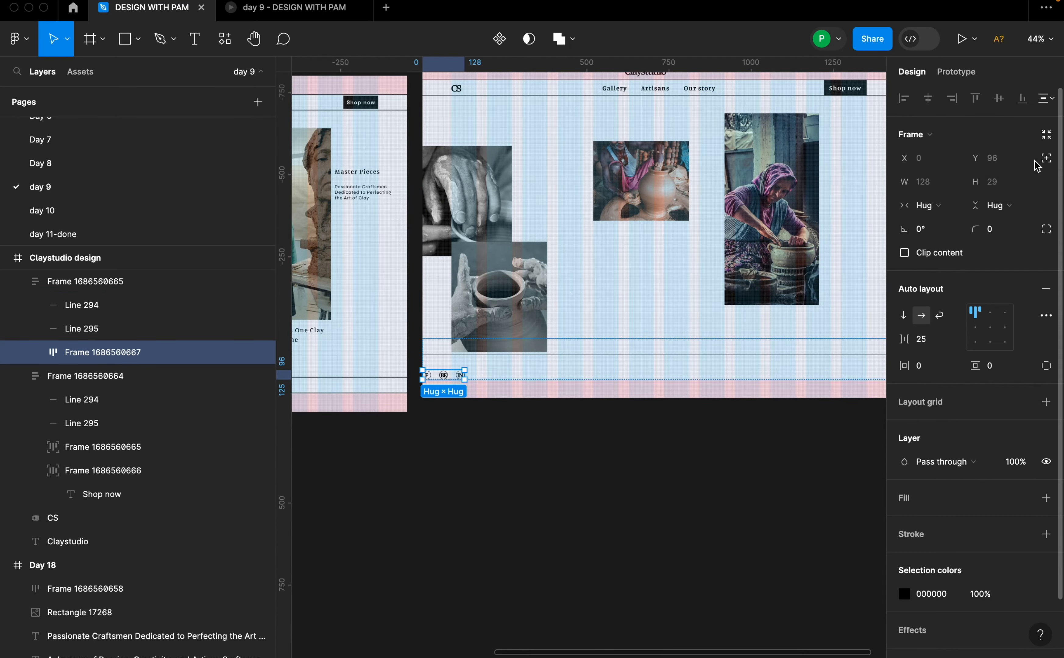
left_click(1046, 159)
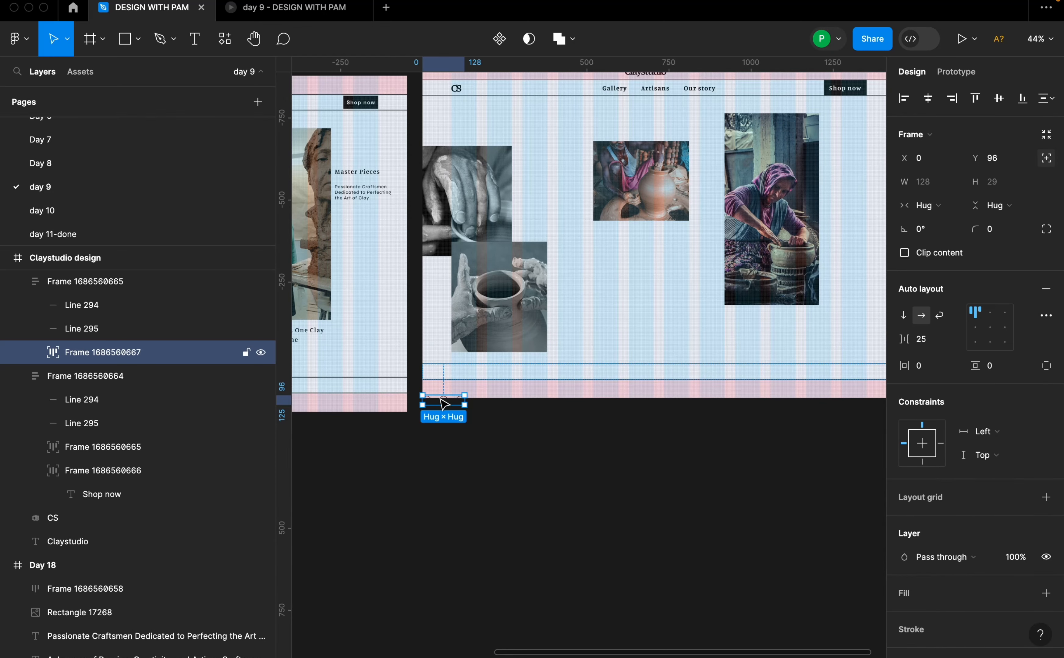
left_click_drag(441, 400, 660, 376)
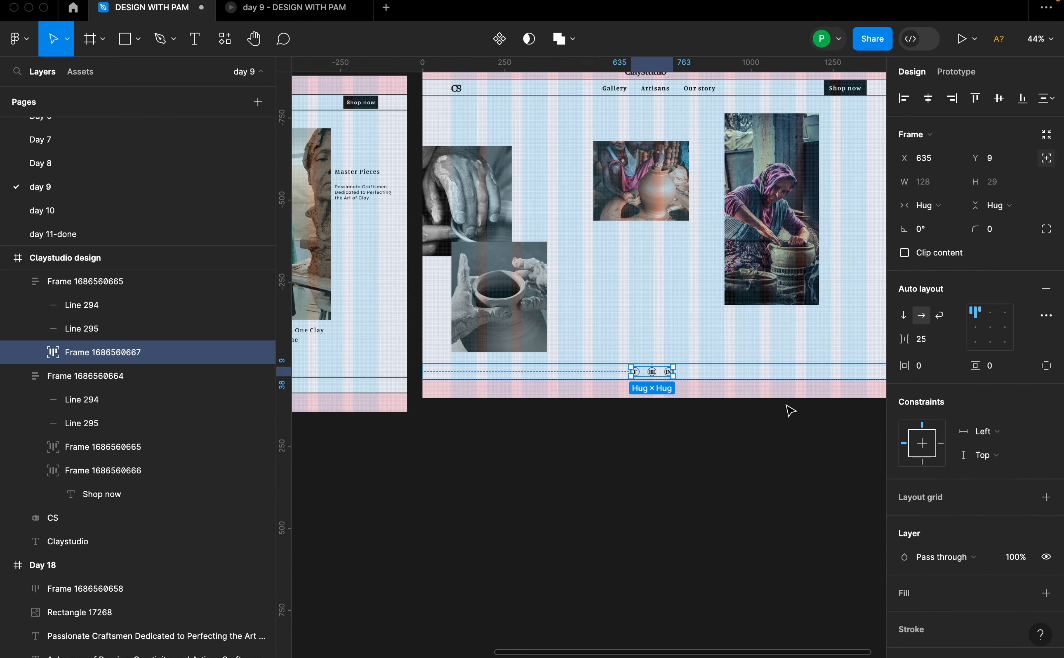
scroll(713, 440, "up", 5)
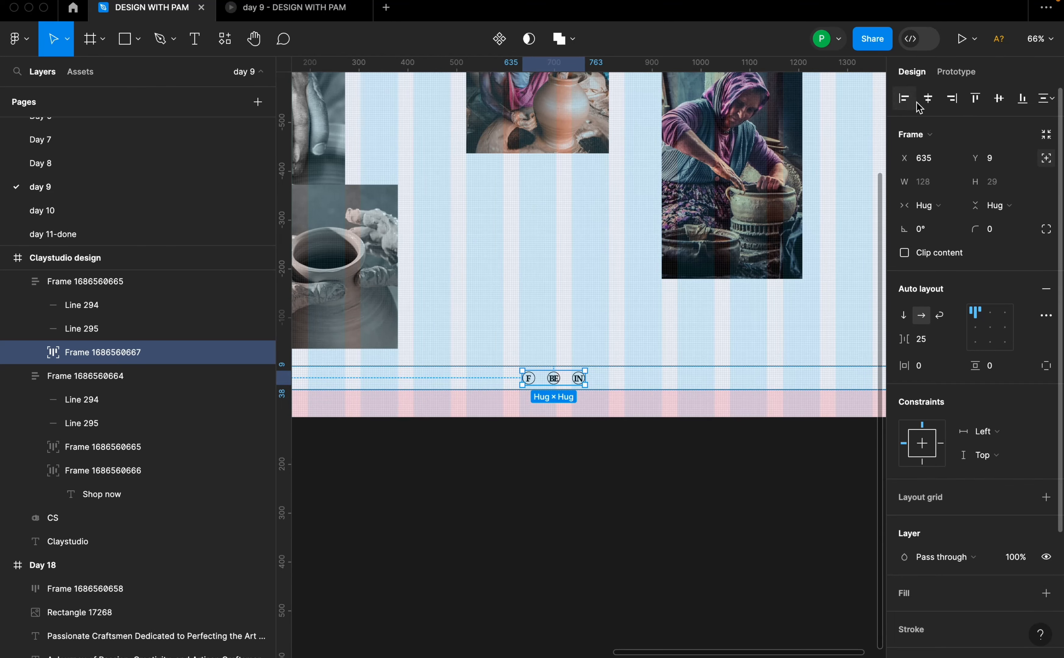
left_click(929, 99)
scroll(573, 402, "down", 5)
left_click(574, 416)
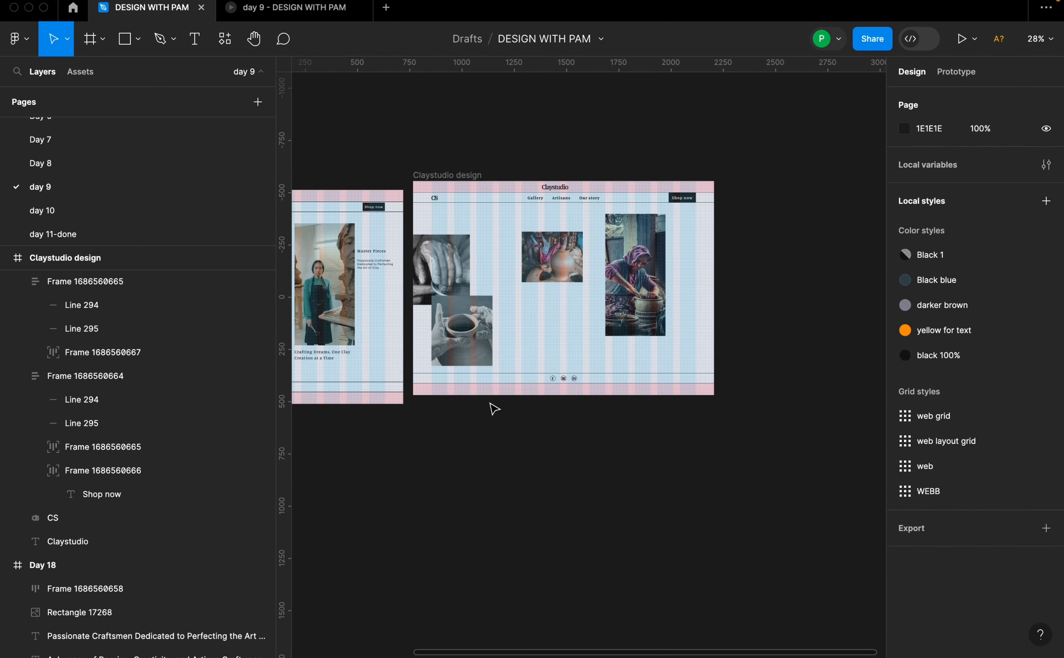
Examine the headings, body texts, captions and workshop button of the Day 18 reference frame.
scroll(467, 395, "up", 3)
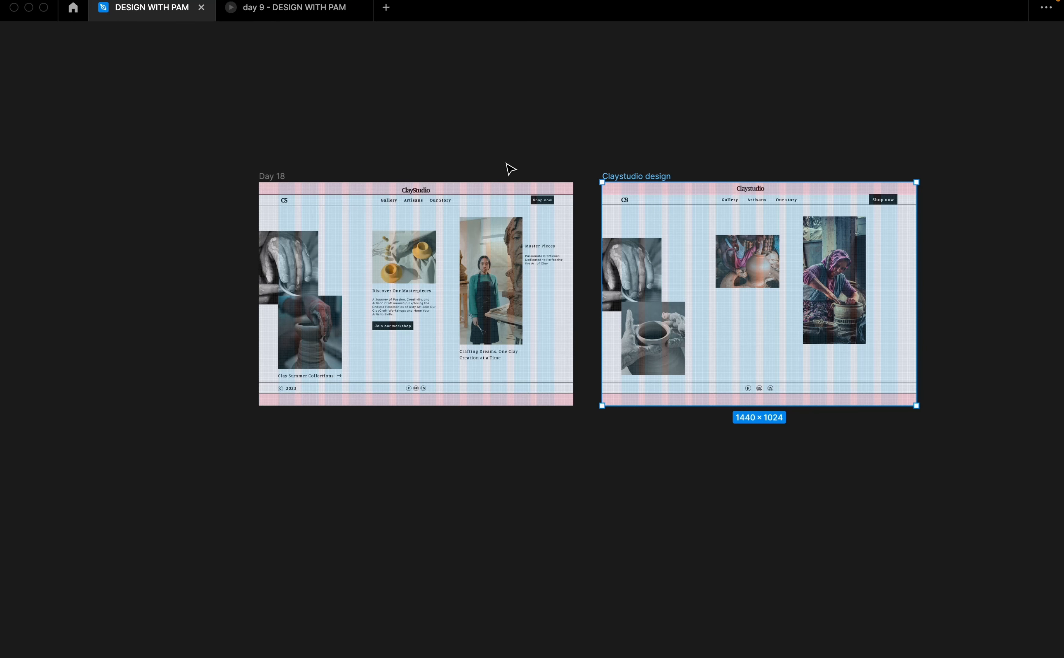
scroll(389, 302, "up", 10)
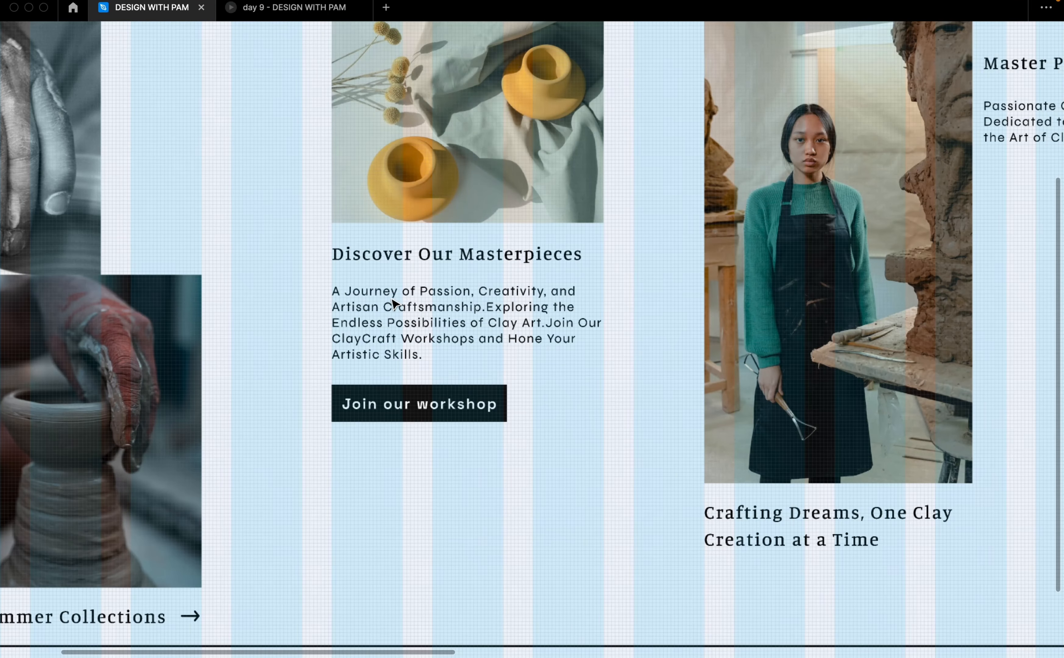
left_click(371, 254)
left_click(384, 309)
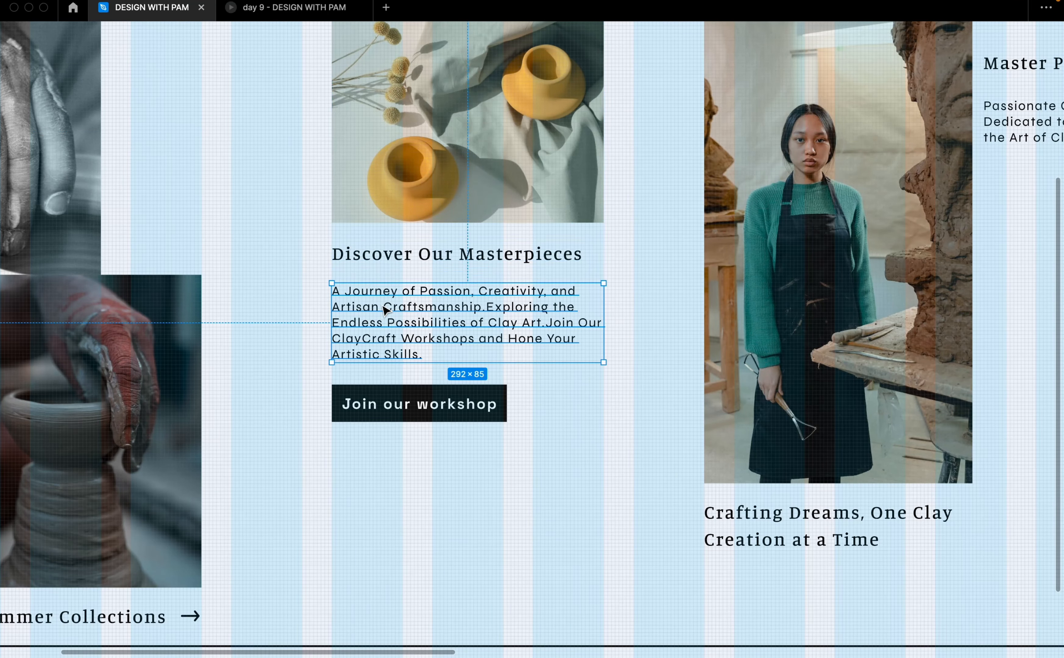
scroll(386, 313, "down", 1)
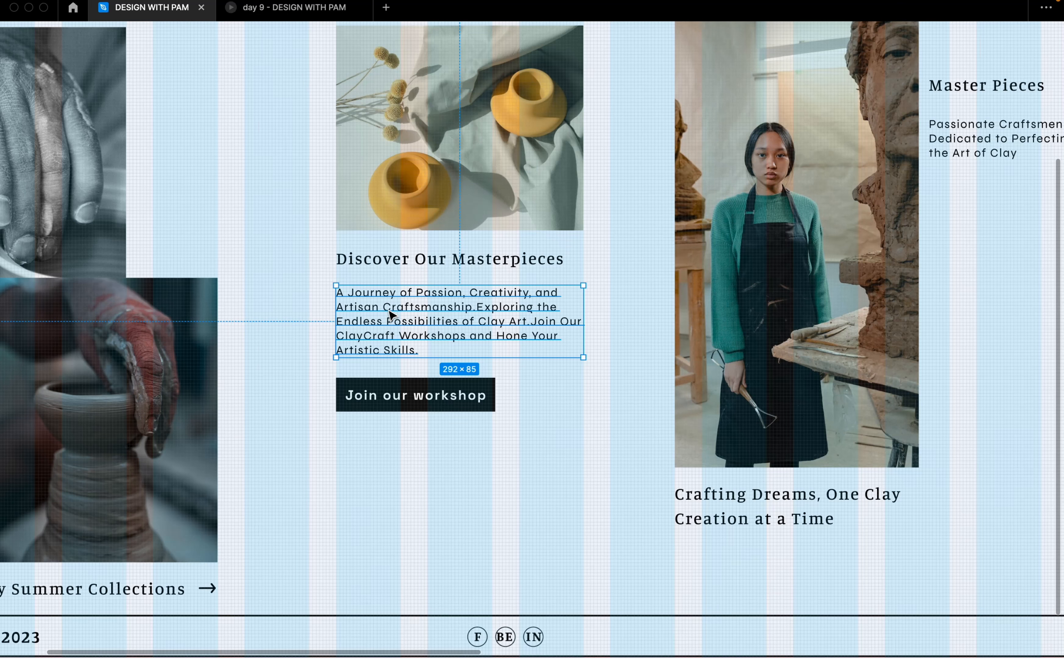
left_click(422, 268)
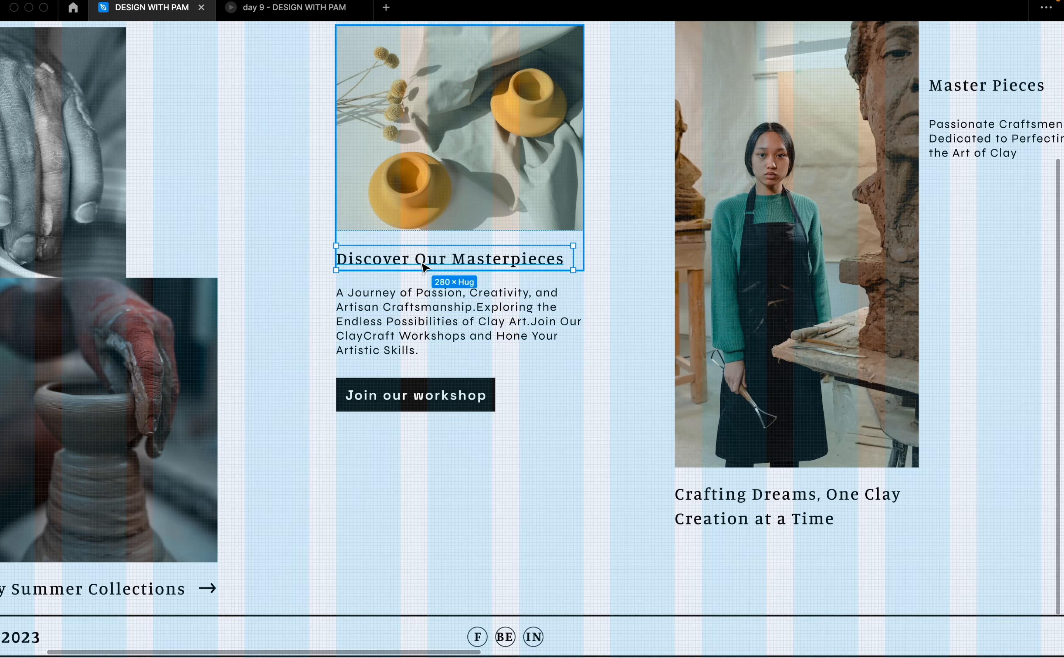
left_click(422, 383)
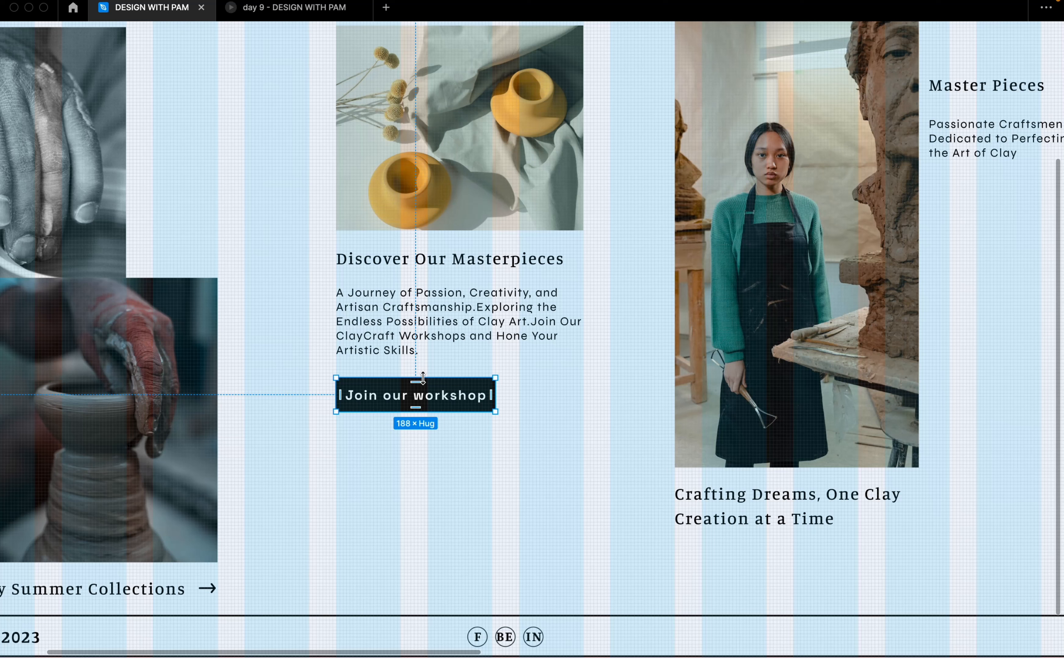
scroll(551, 445, "down", 5)
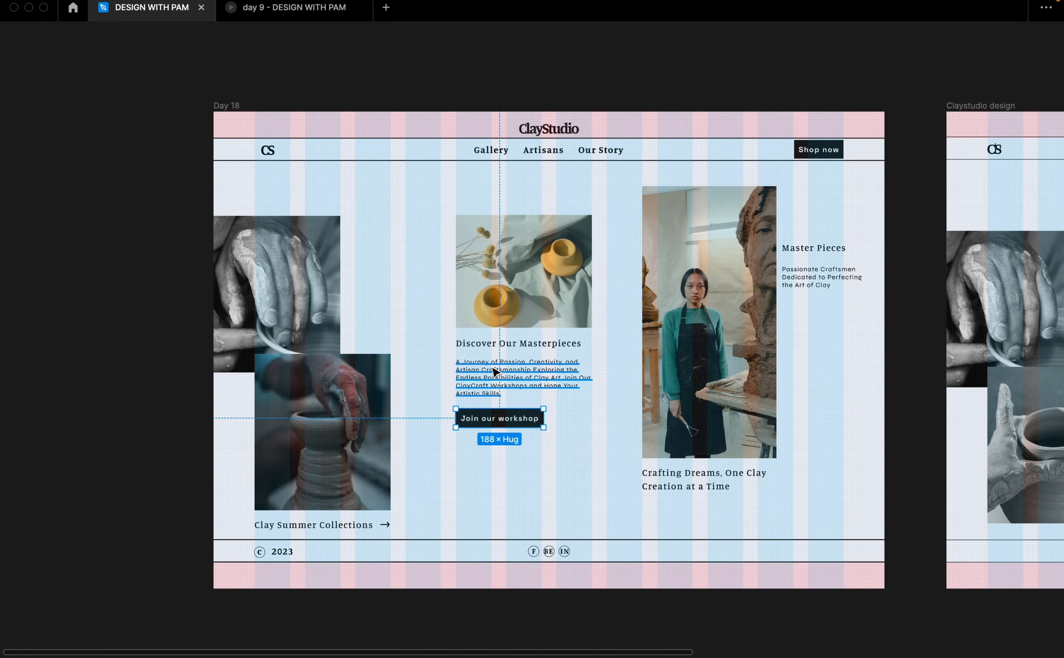
left_click(832, 256)
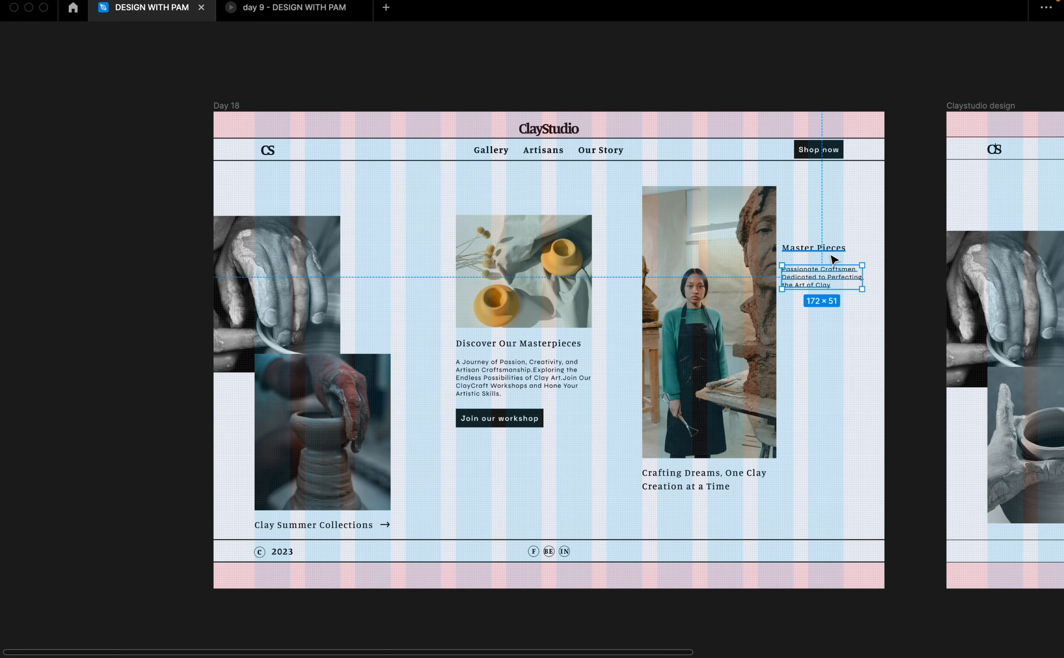
left_click(736, 474)
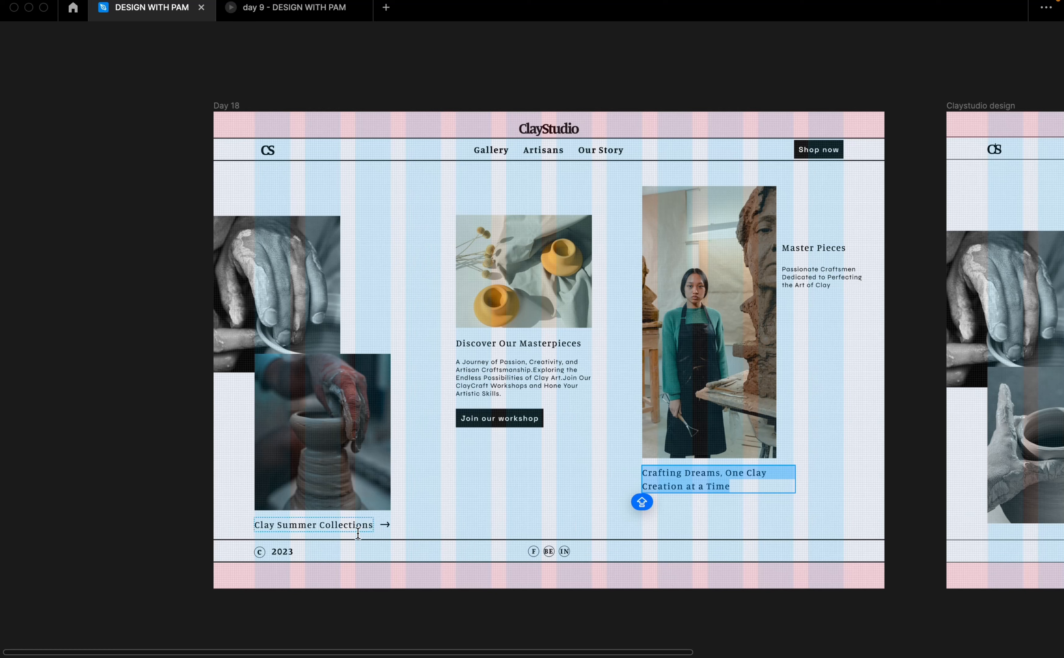
left_click(351, 527)
key("Escape")
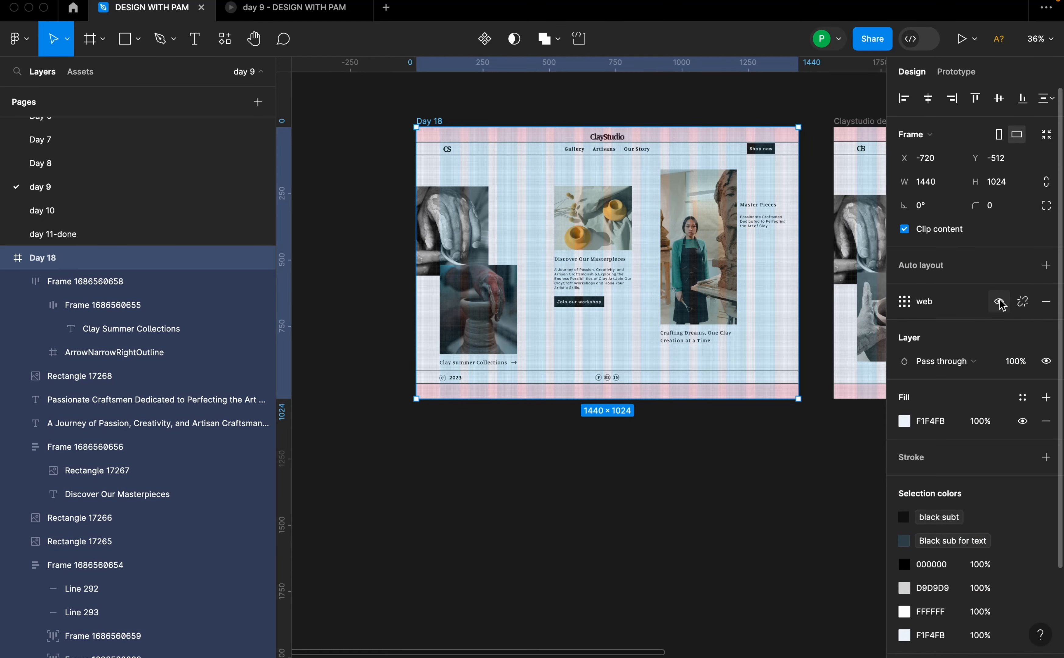
Hide the layout grids and the interface to review the Day 18 frame, and switch to the day 9 prototype preview.
key("shift+g")
scroll(677, 302, "up", 5)
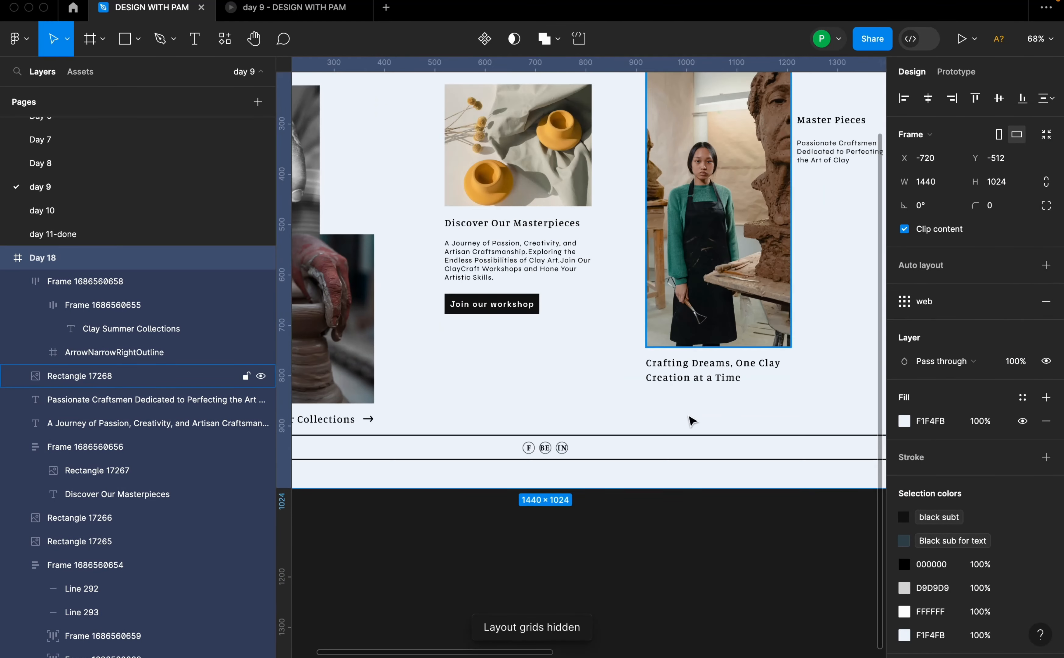
key("super+backslash")
scroll(556, 499, "up", 2)
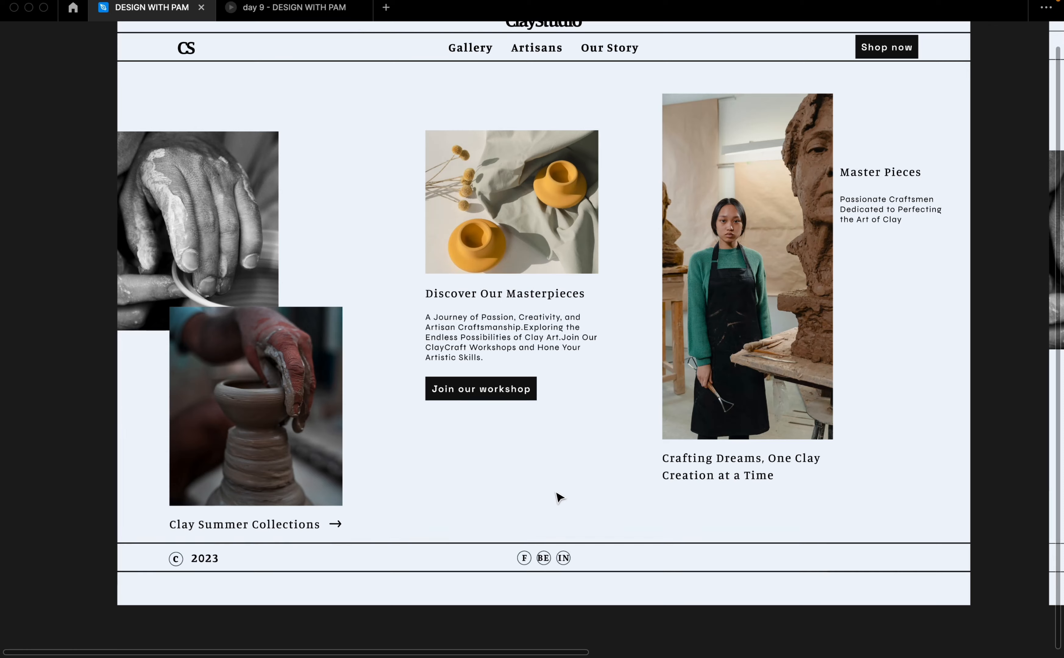
scroll(557, 498, "up", 1)
left_click(282, 9)
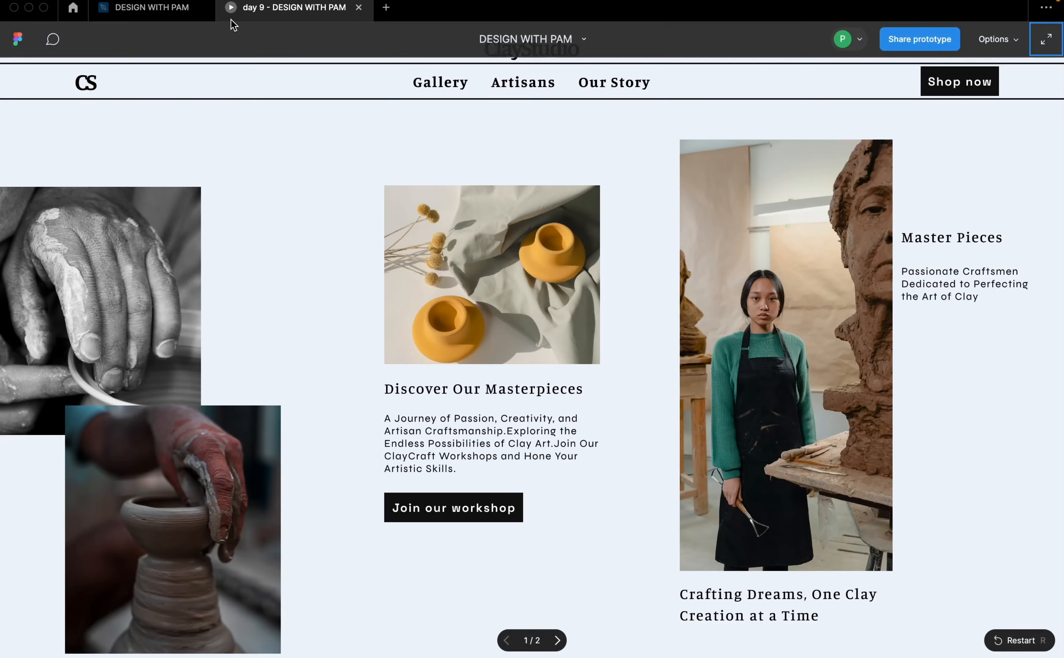